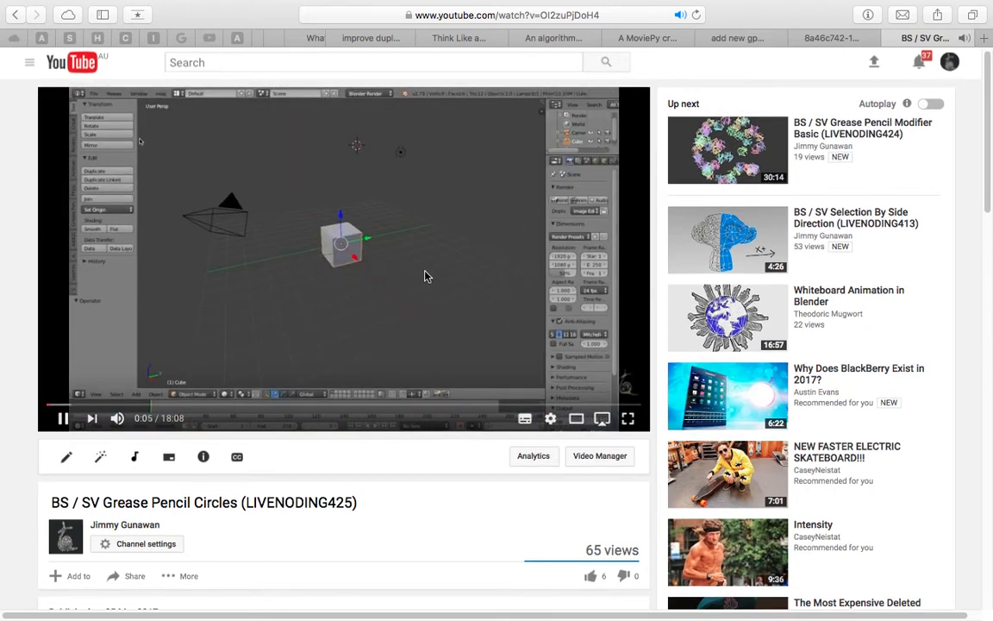
Switch to Blender, show the star grid in a 3D view and inspect it from an angled perspective.
scroll(443, 333, down, 5)
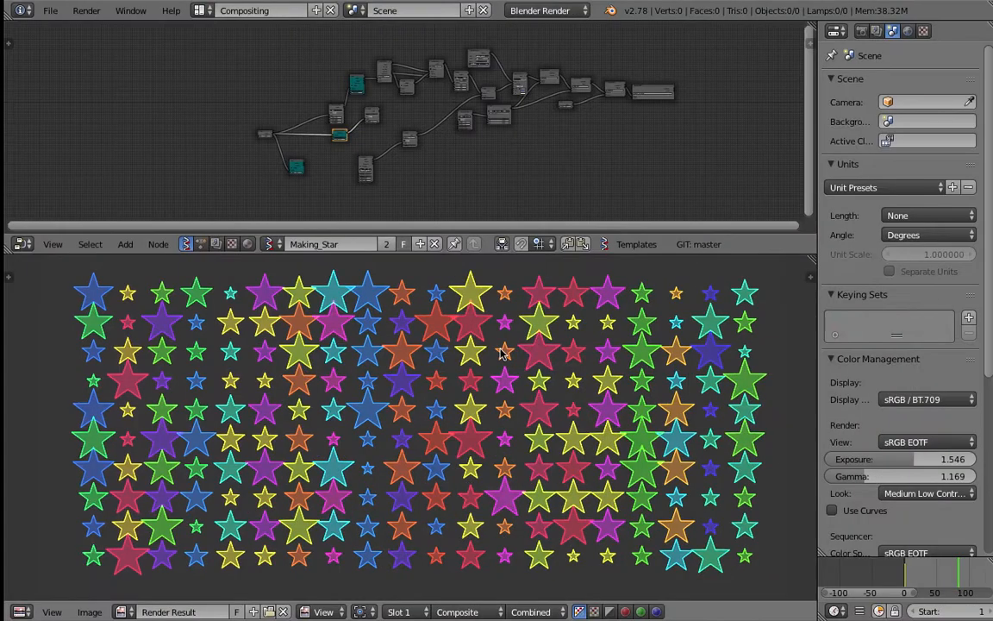
scroll(444, 396, up, 3)
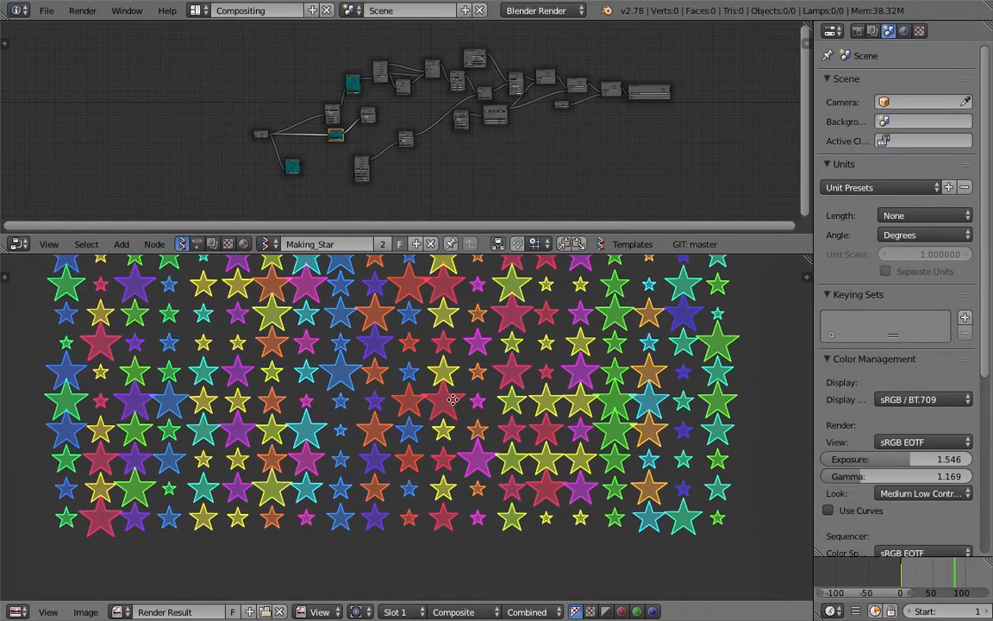
click(444, 466)
scroll(443, 459, down, 2)
key(shift+F5)
middle_drag(422, 468, 441, 435)
scroll(470, 408, down, 3)
scroll(442, 435, up, 4)
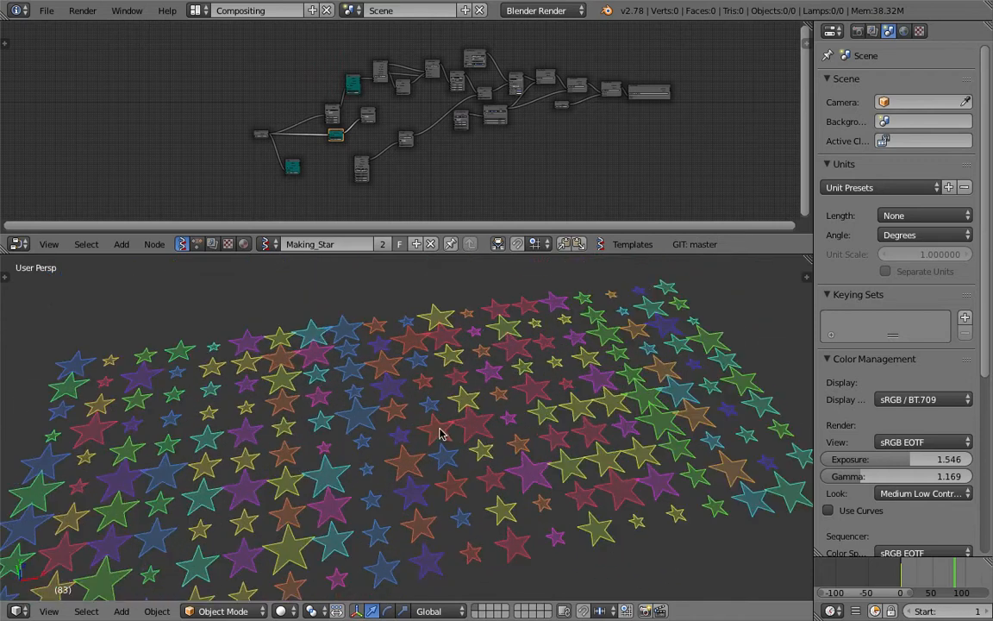
Return to the browser, expand the description of the Grease Pencil Circles video and open its text for editing.
key(ctrl+Left)
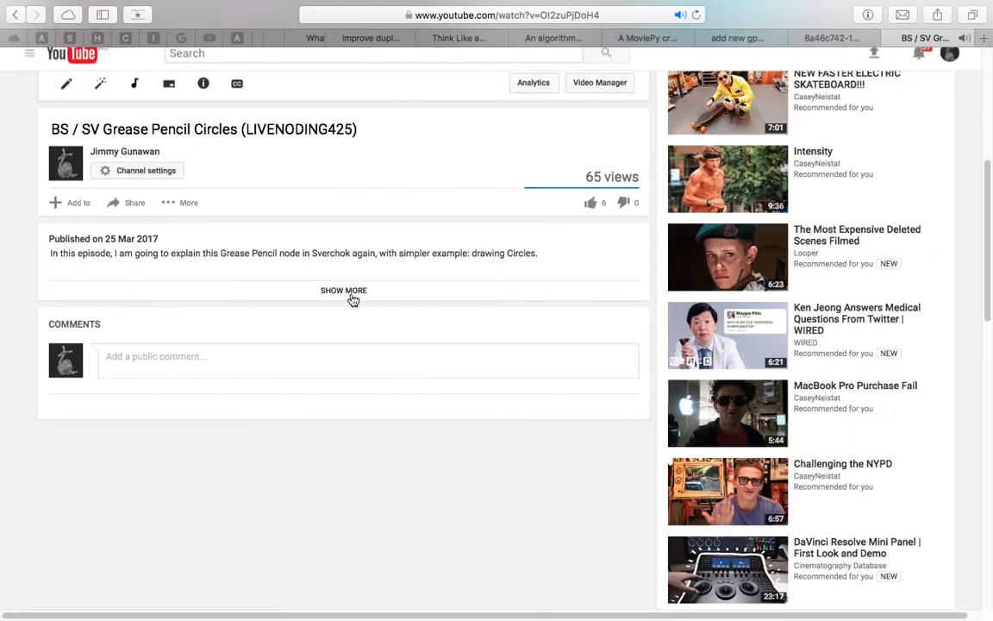
click(349, 295)
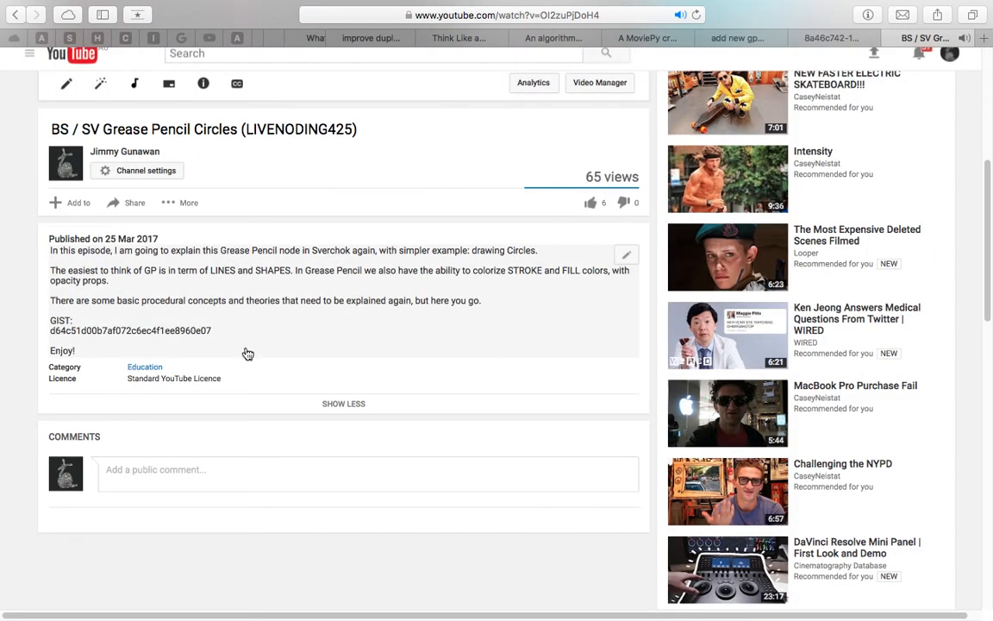
double_click(182, 332)
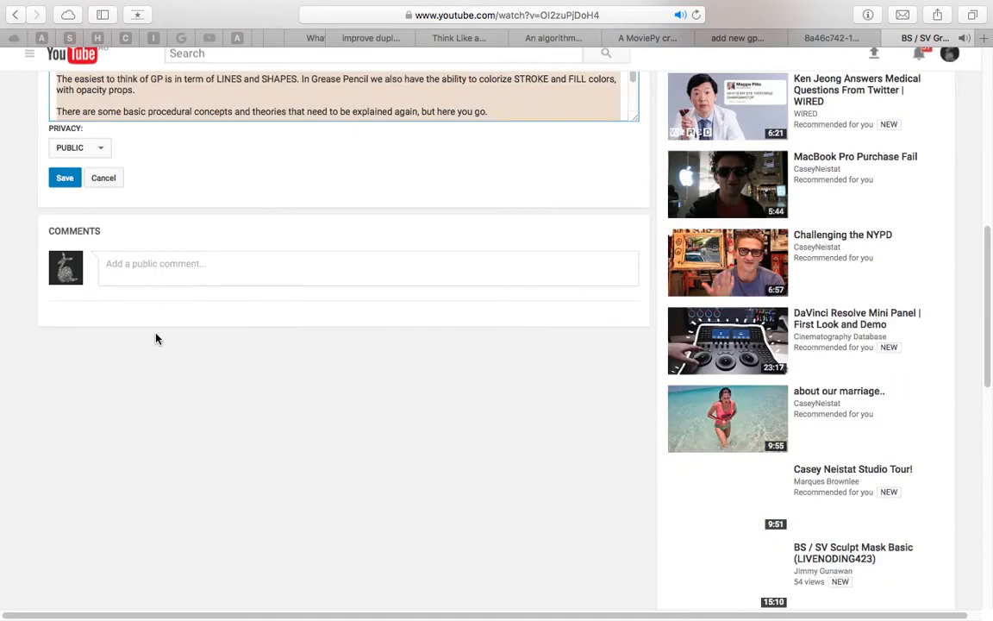
Copy the GIST ID from the enlarged video description box and close the video's tab.
click(156, 337)
scroll(218, 309, up, 5)
drag(634, 421, 641, 497)
click(194, 445)
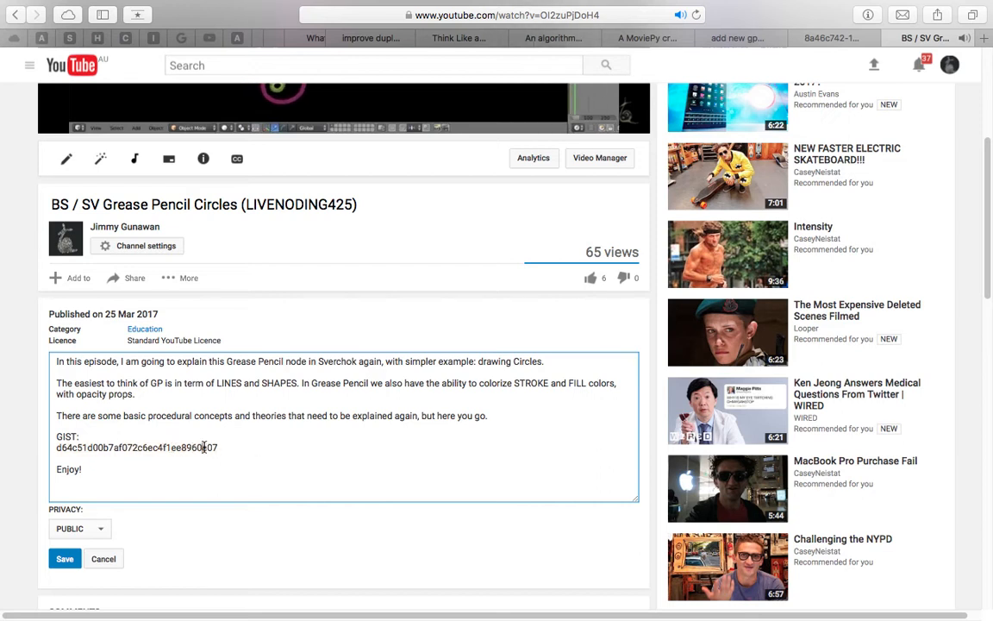
double_click(200, 448)
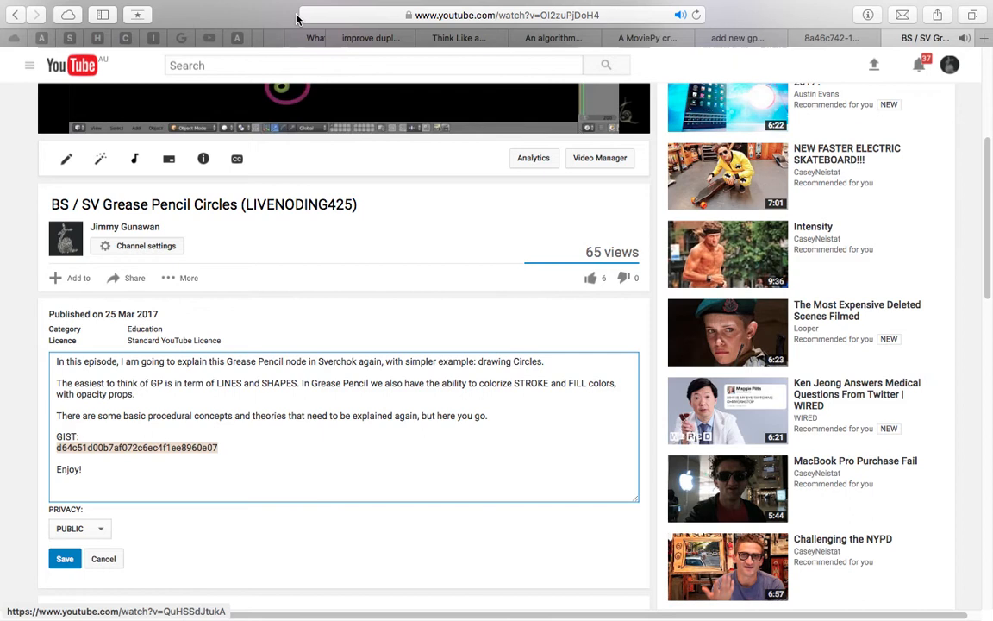
key(super+w)
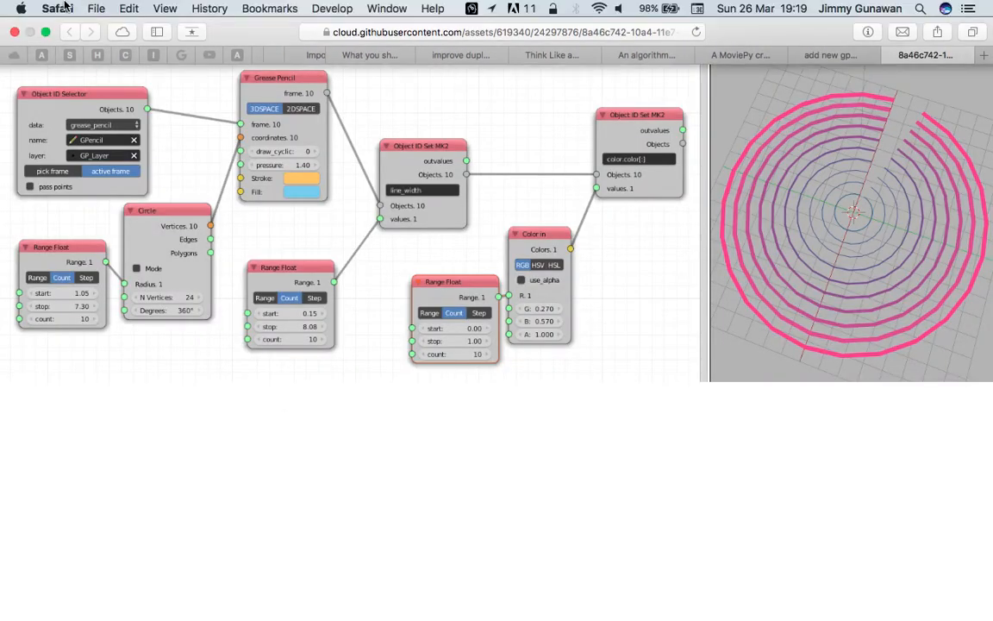
Switch to Blender and try to start a new file.
click(57, 8)
click(80, 190)
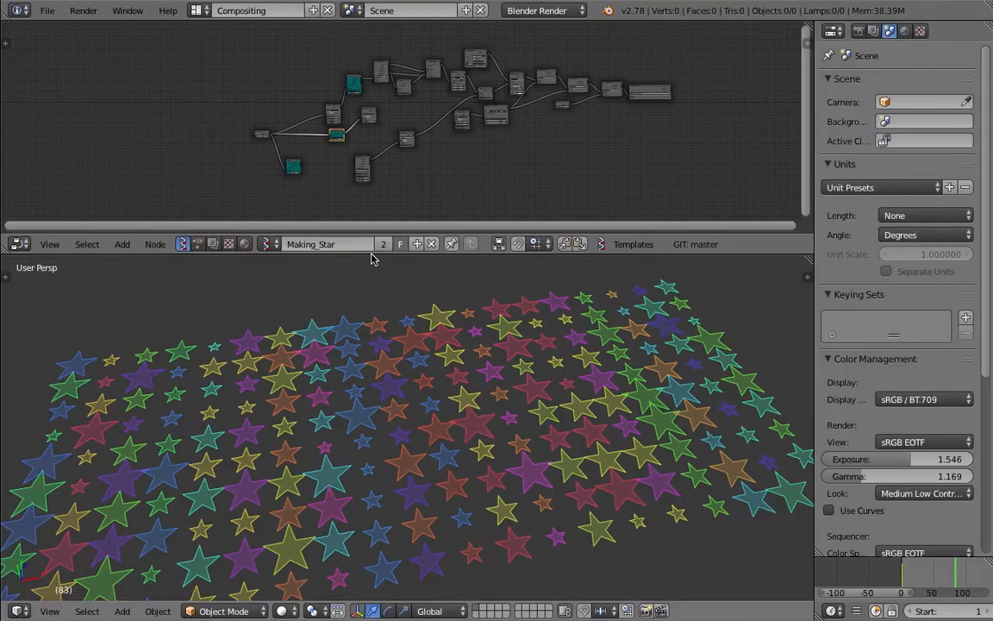
click(46, 10)
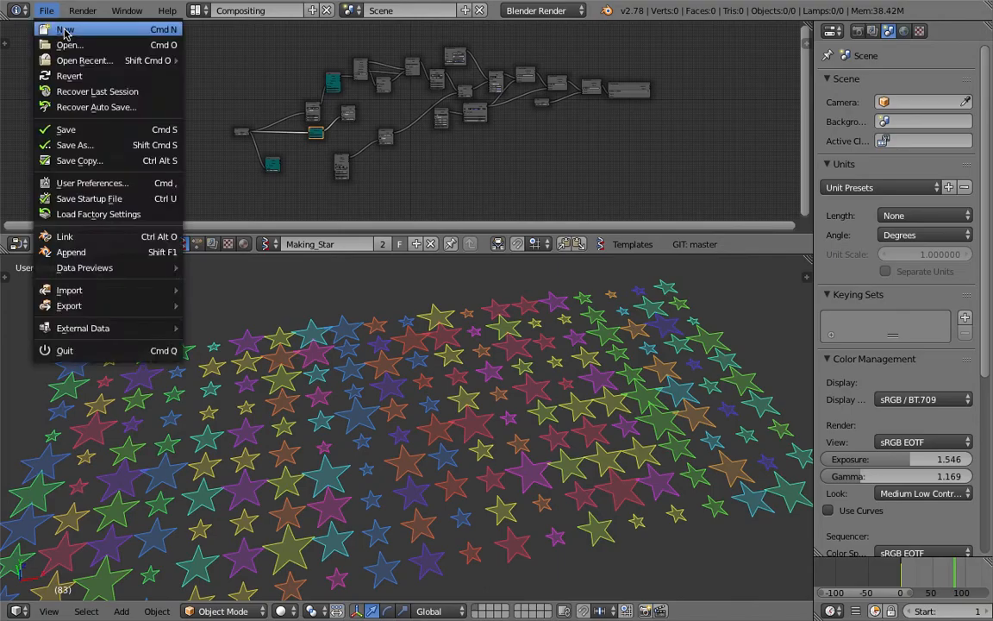
click(65, 30)
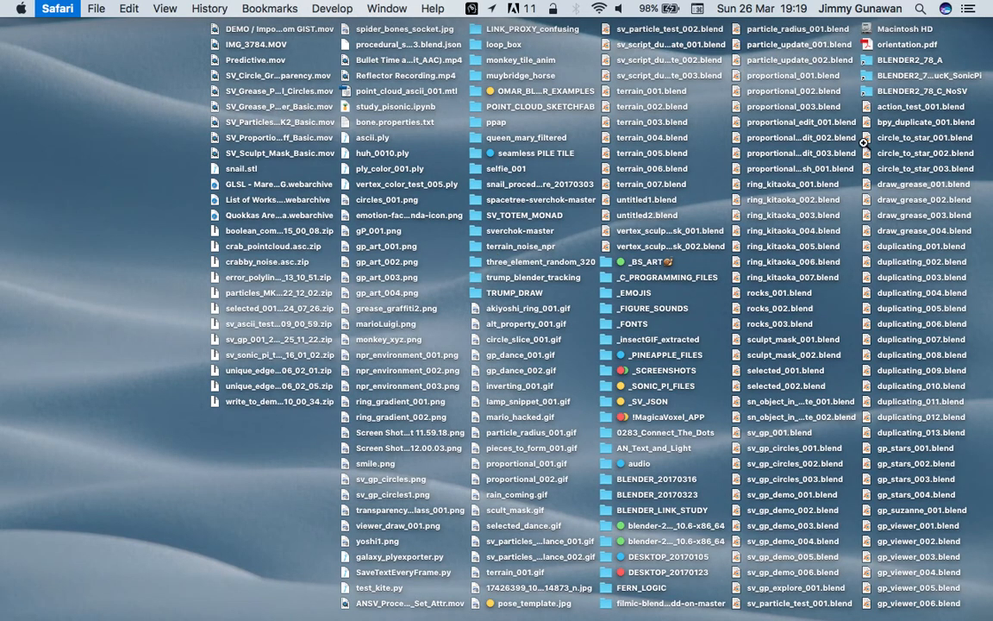
Open the SonicPi Blender 2.78 folder, show the package contents of blender.app and run the blender executable inside MacOS.
click(892, 78)
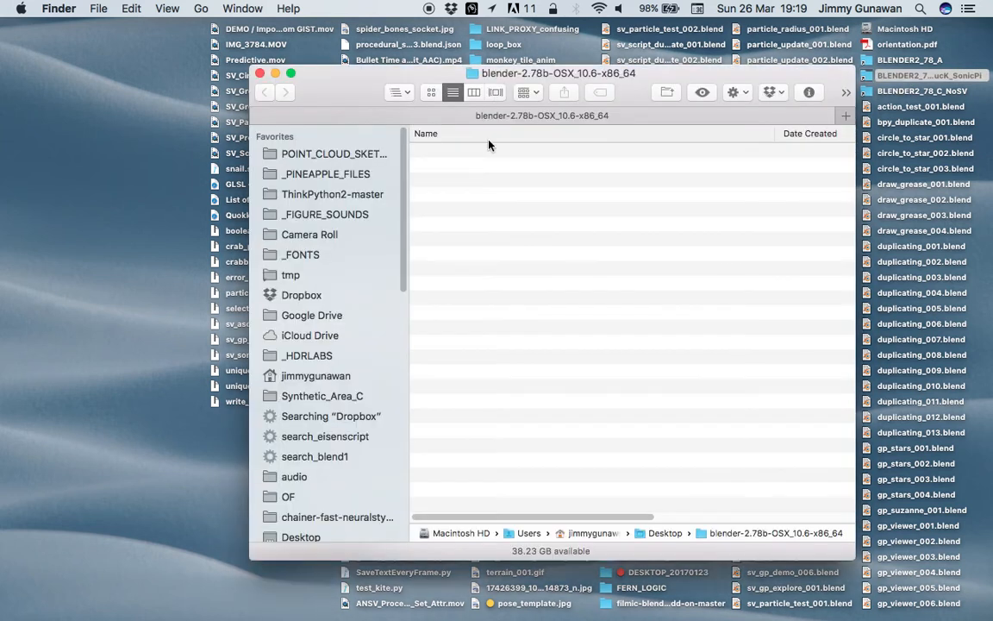
right_click(481, 158)
click(557, 175)
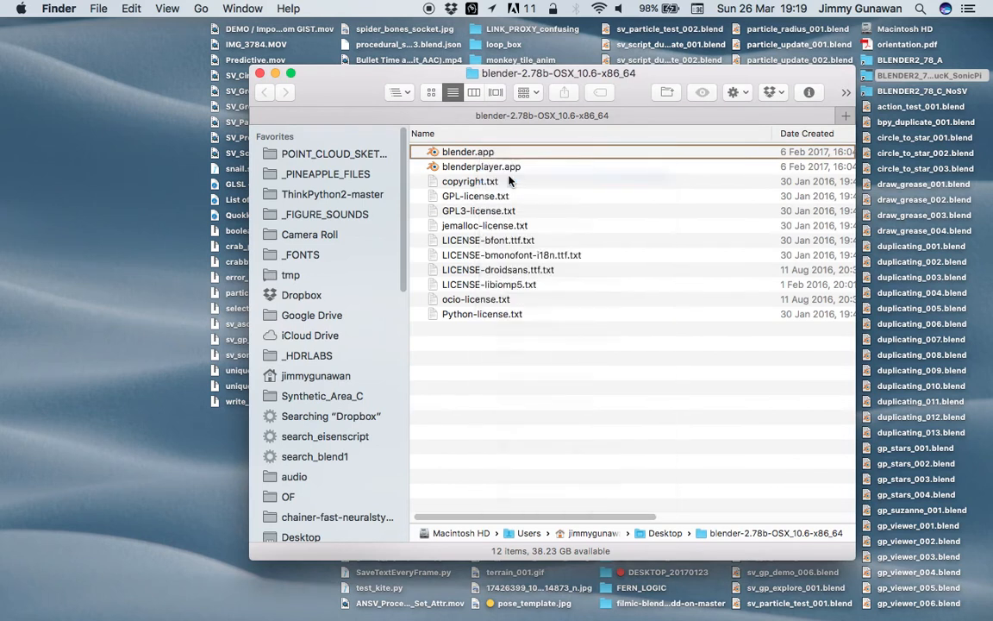
drag(535, 78, 509, 81)
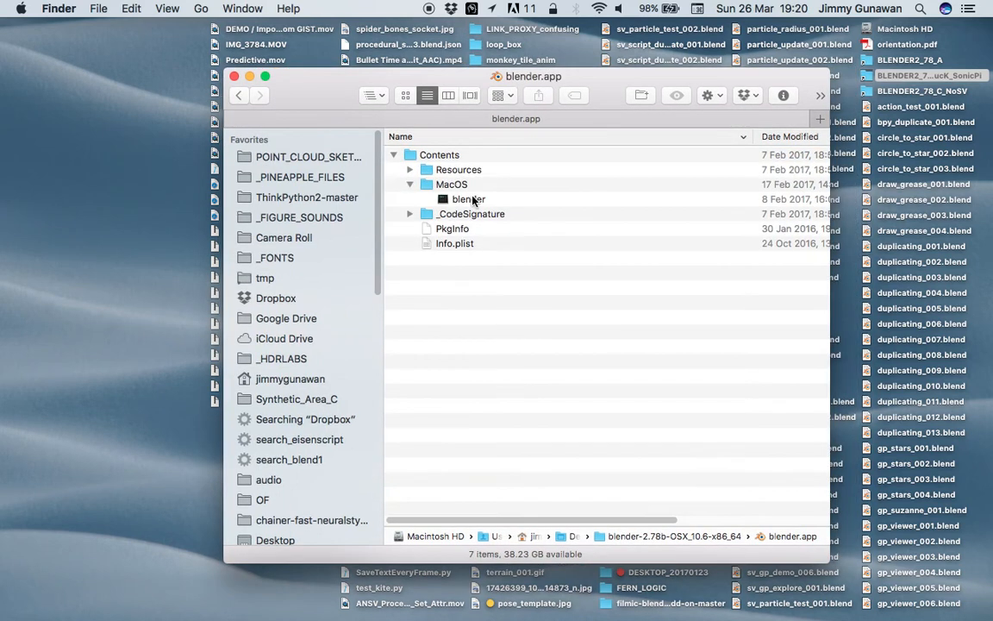
double_click(472, 199)
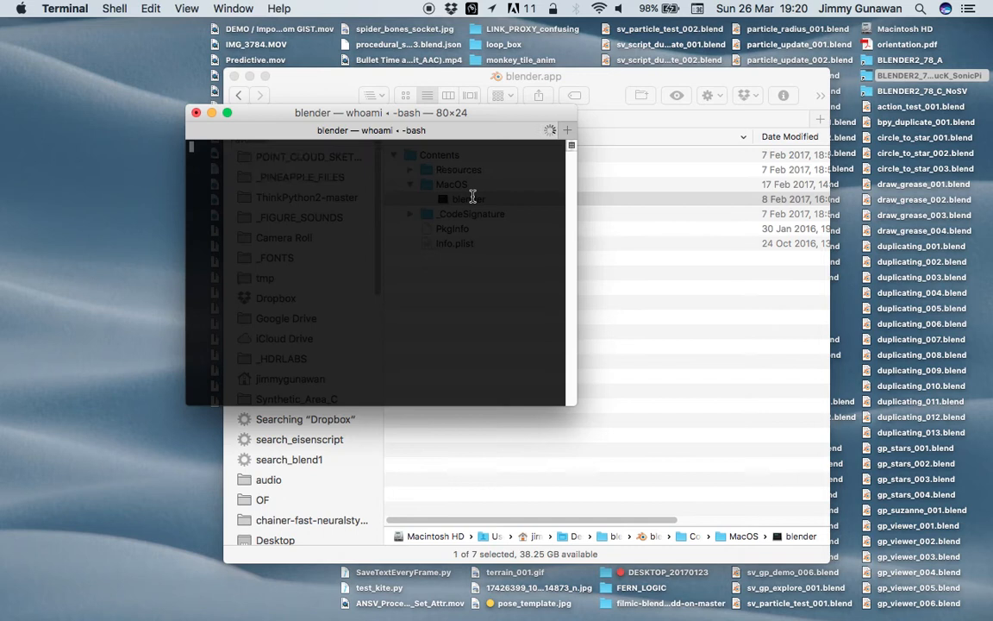
drag(436, 117, 417, 115)
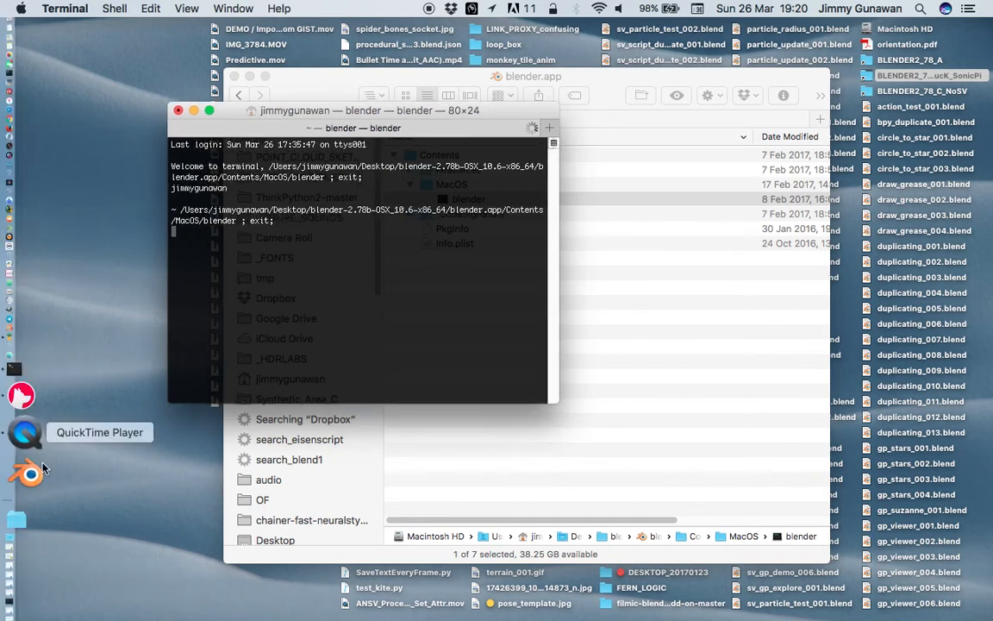
Dismiss the Blender crash report and close the extra blender.app Finder window.
click(34, 532)
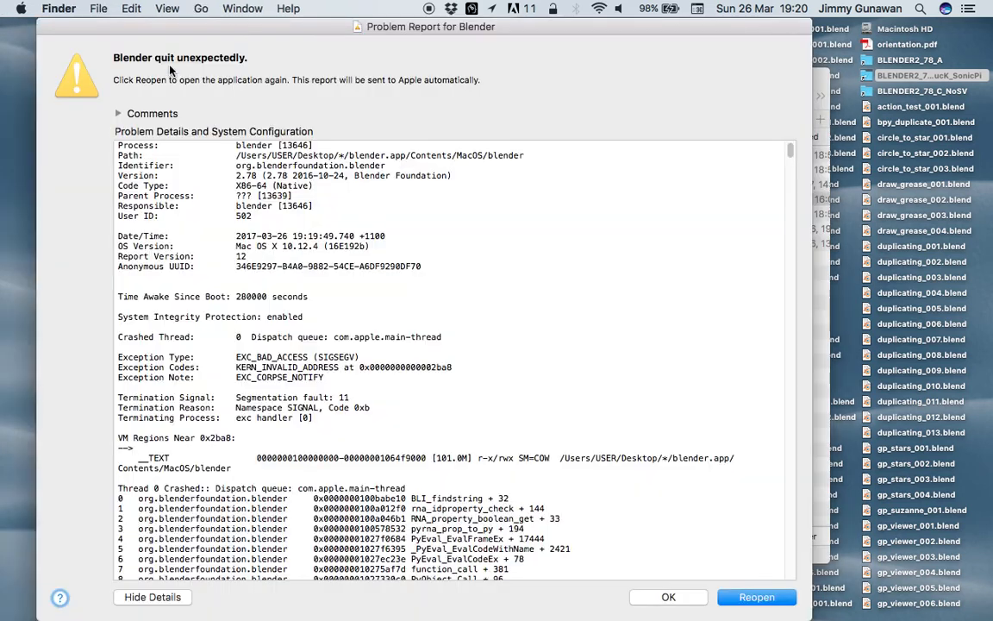
click(669, 597)
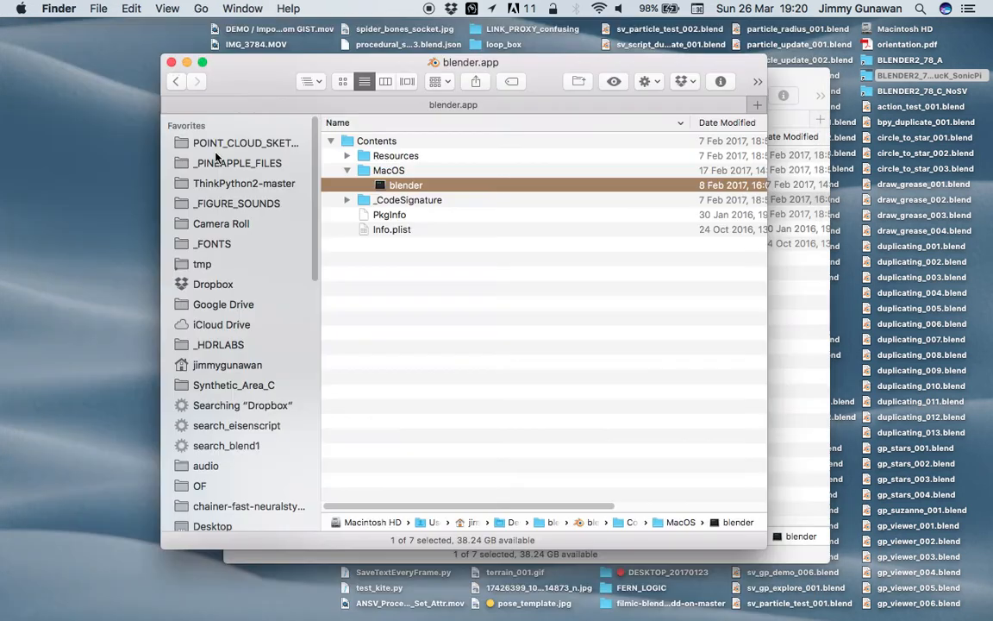
click(172, 63)
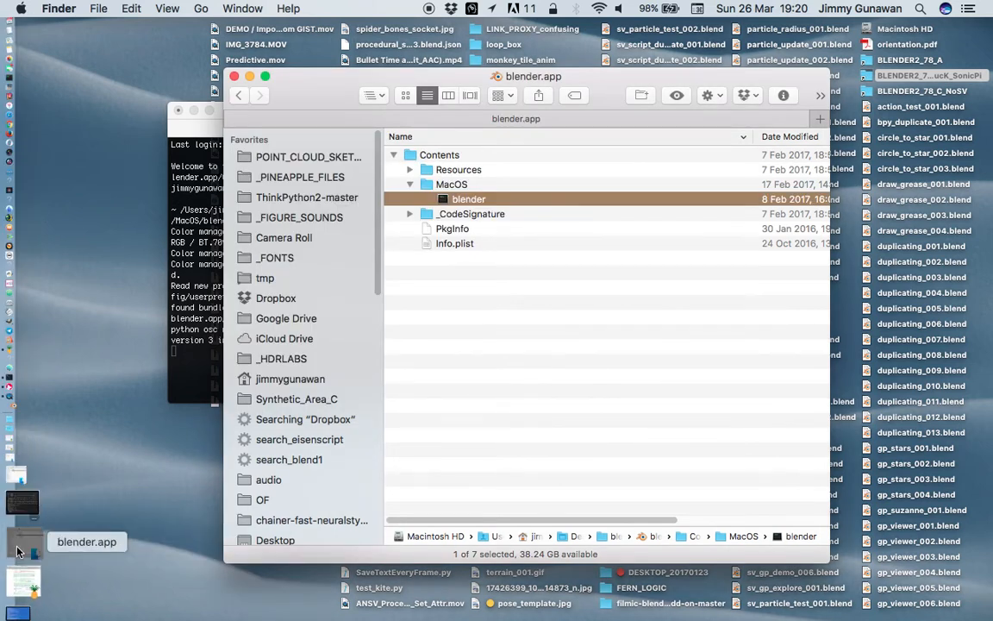
click(10, 543)
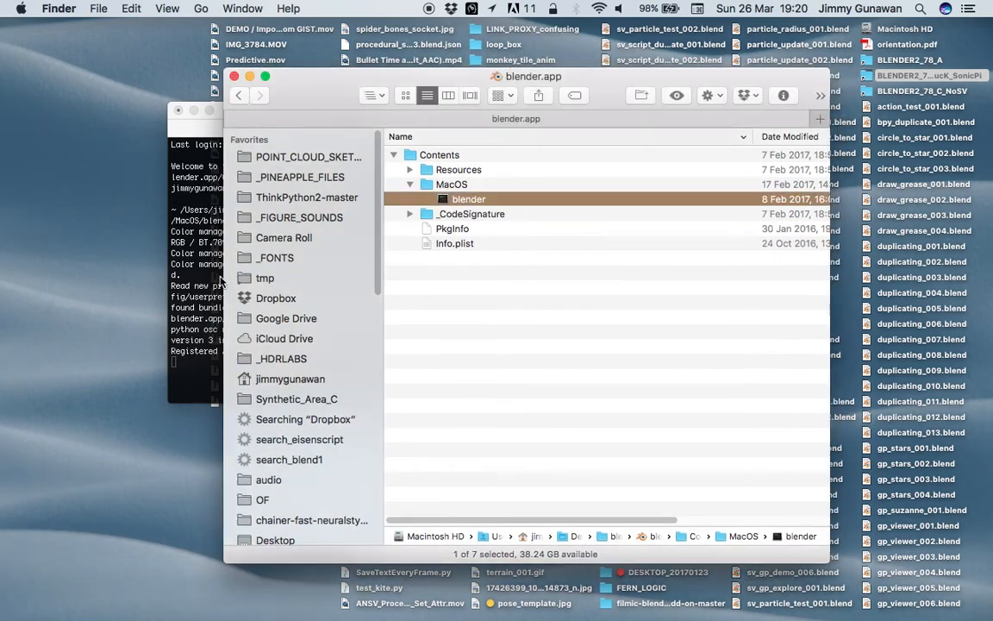
click(212, 340)
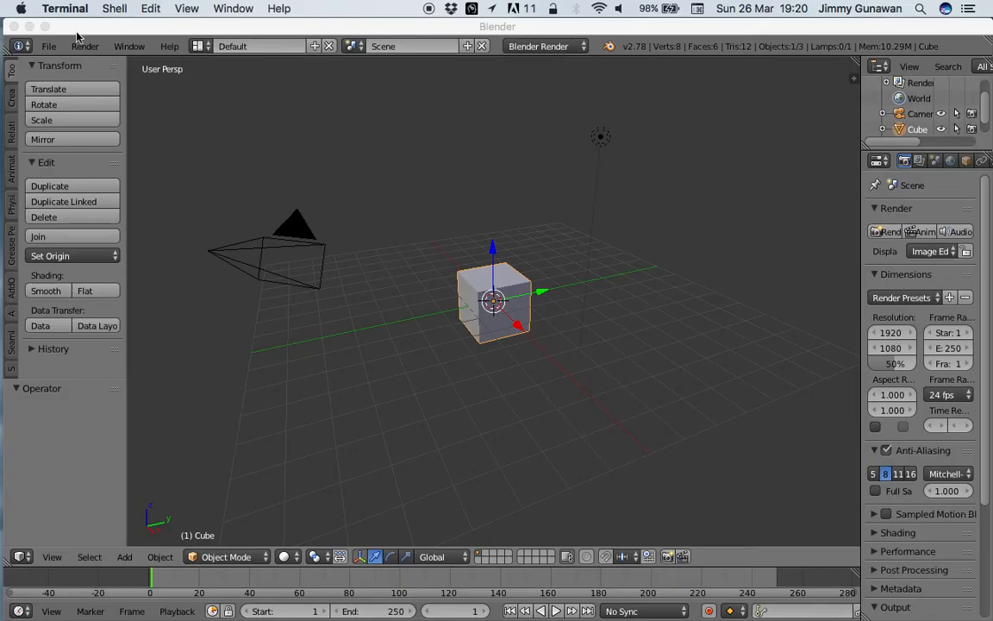
Make the Blender window full screen and switch to the Compositing screen layout.
click(44, 26)
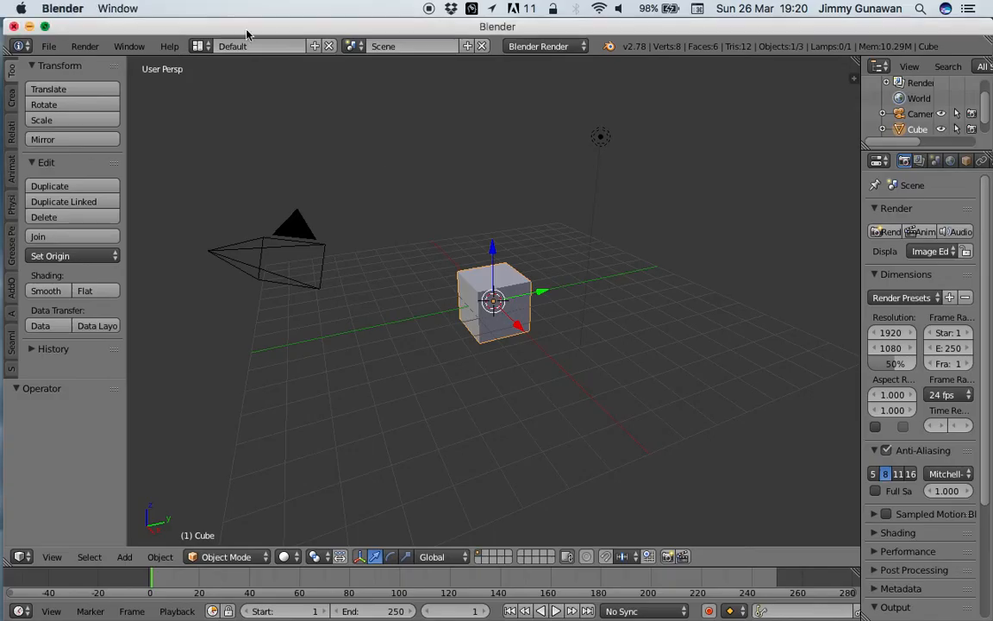
click(197, 12)
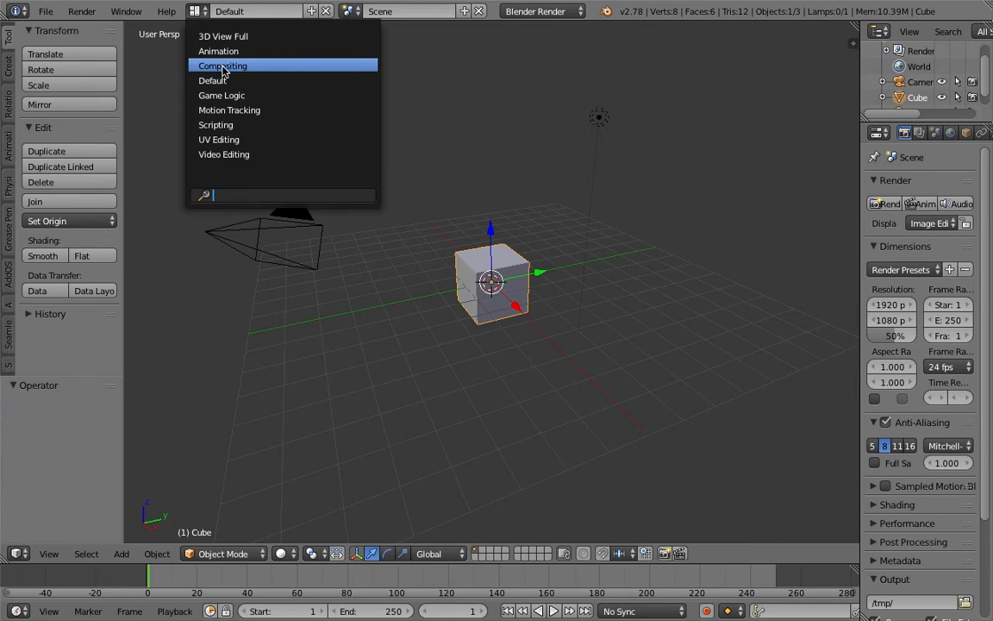
click(223, 67)
Create a new Sverchok node tree in the node editor and show a 3D view in the area below.
click(183, 362)
drag(409, 385, 258, 388)
click(333, 362)
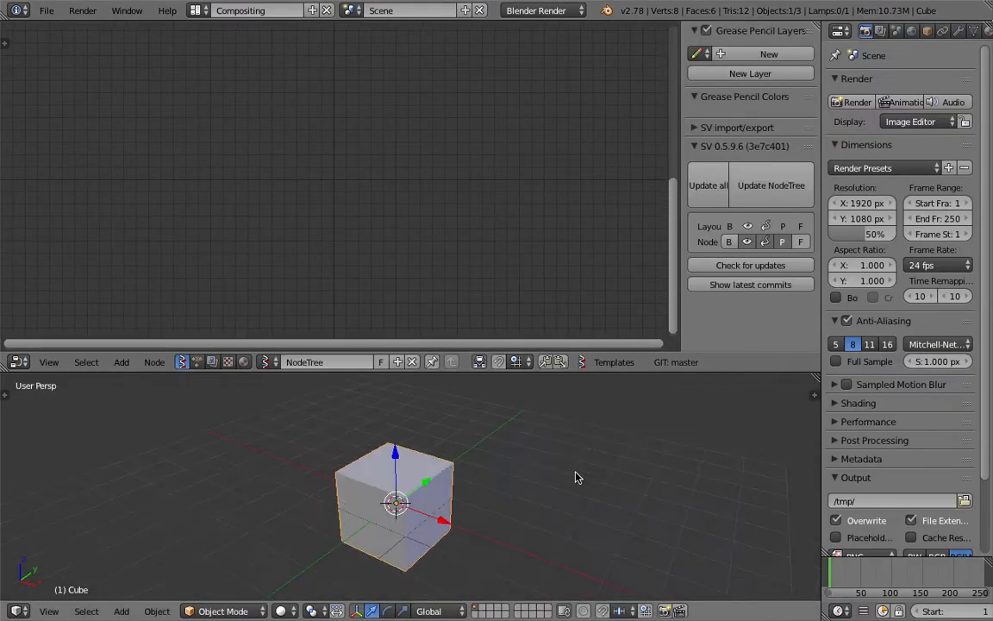
Delete all objects of the default scene in the 3D view.
scroll(569, 471, down, 7)
middle_drag(451, 451, 414, 438)
key(a)
key(a)
key(x)
click(483, 441)
scroll(412, 437, up, 5)
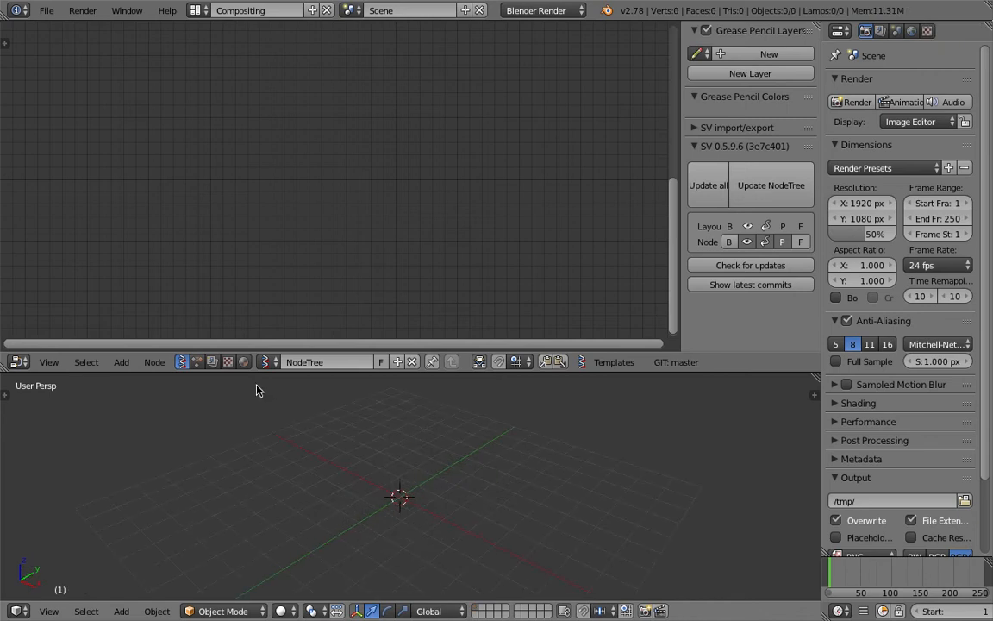
Import the Sverchok node tree from gist d64c51d00b7af072c6ec4f1ee8960e07 and hide the node editor's sidebar.
click(717, 129)
drag(680, 193, 580, 193)
click(634, 169)
click(639, 231)
text(c6ec4f1ee8960e07)
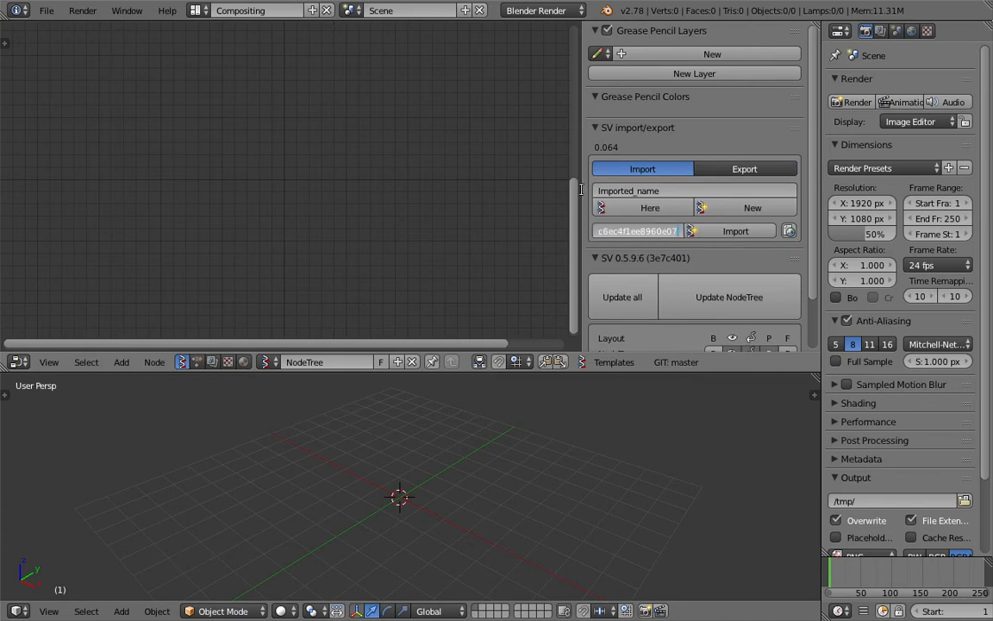
key(Return)
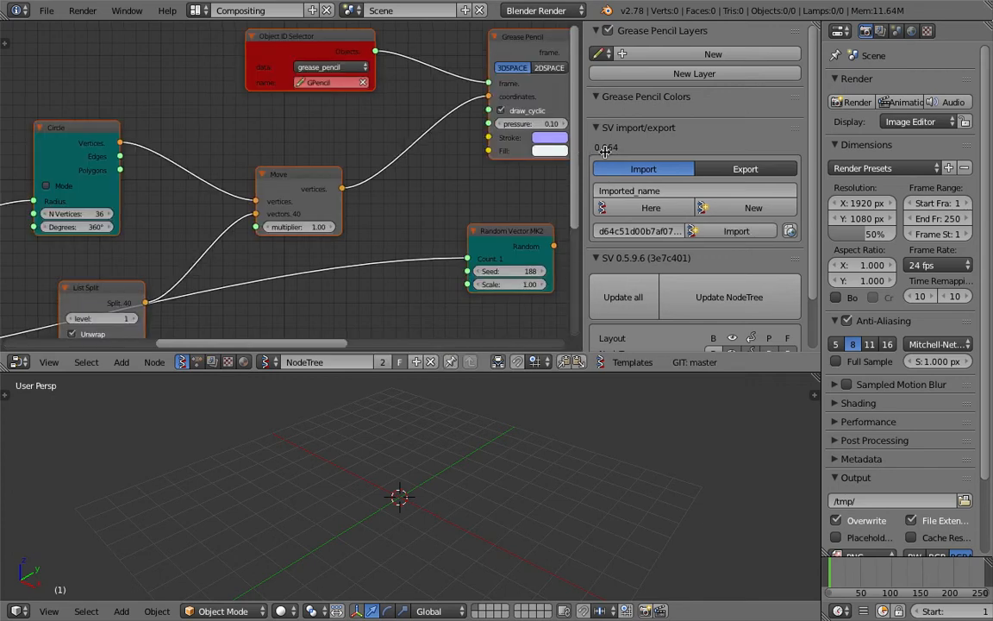
key(n)
scroll(450, 244, down, 5)
scroll(394, 214, up, 2)
Save the file on the Desktop as circle_to_star_demo_001.blend.
click(46, 10)
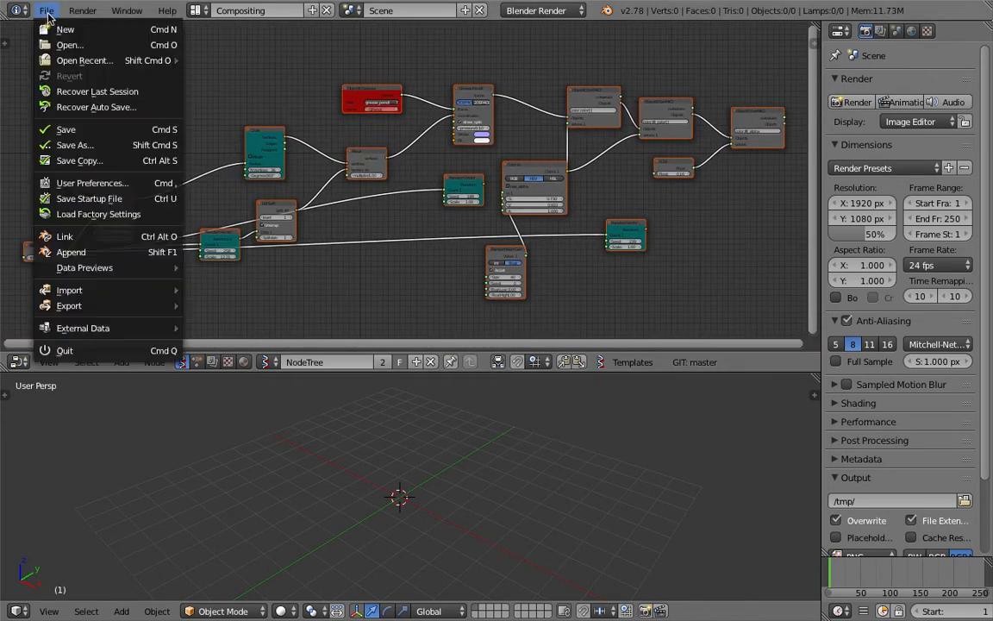
click(112, 144)
click(343, 69)
text(circle_to_star_demo_001.blend)
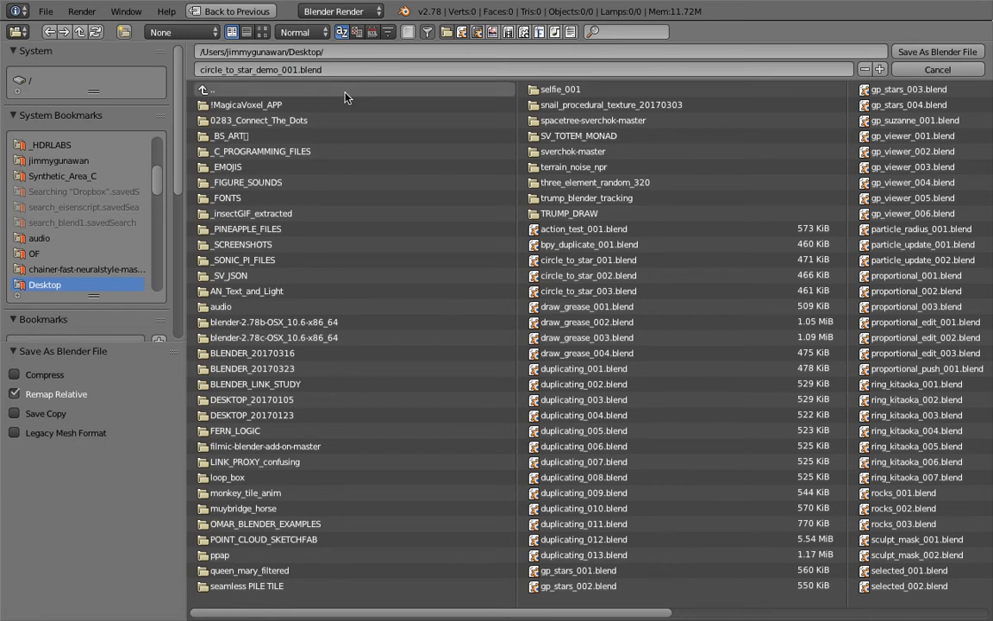
key(Return)
click(913, 53)
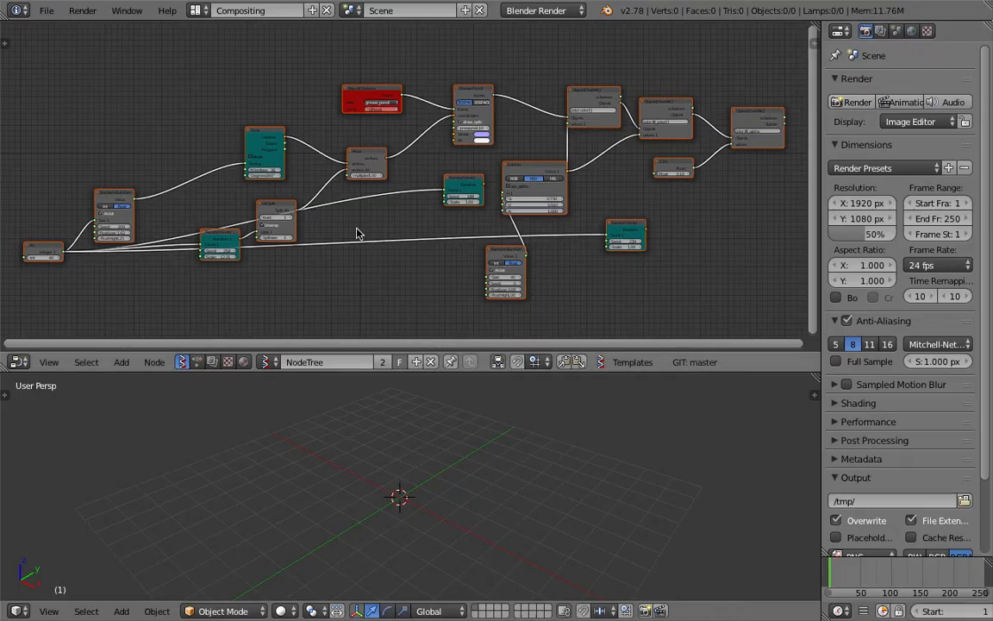
Enlarge the 3D view and show its properties sidebar with the Grease Pencil Layers settings.
scroll(405, 216, up, 3)
scroll(386, 191, up, 4)
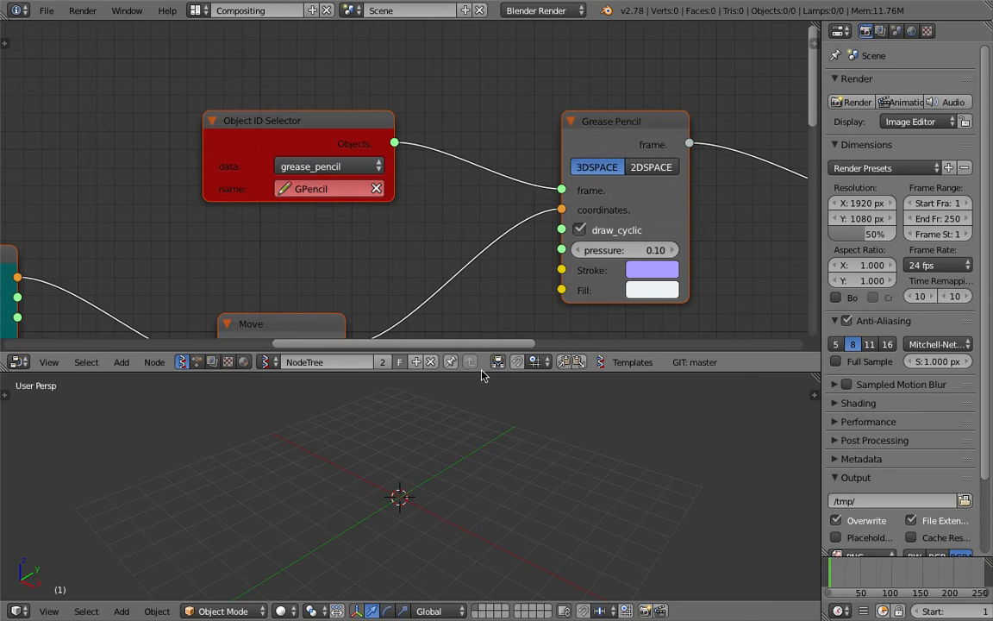
drag(482, 371, 485, 269)
scroll(517, 370, down, 3)
middle_drag(516, 370, 603, 364)
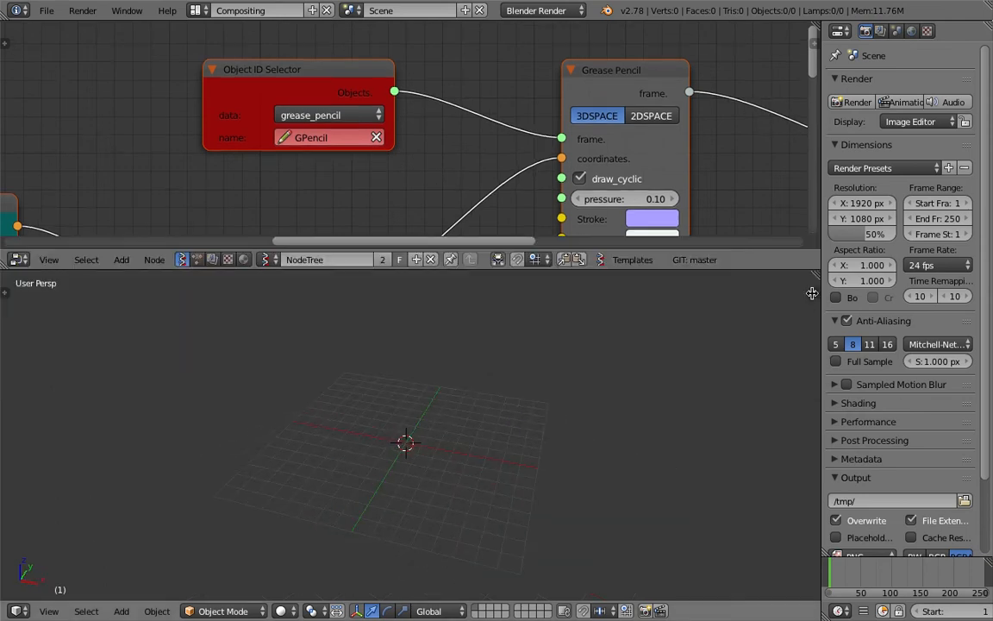
key(n)
scroll(485, 127, down, 5)
scroll(513, 123, up, 5)
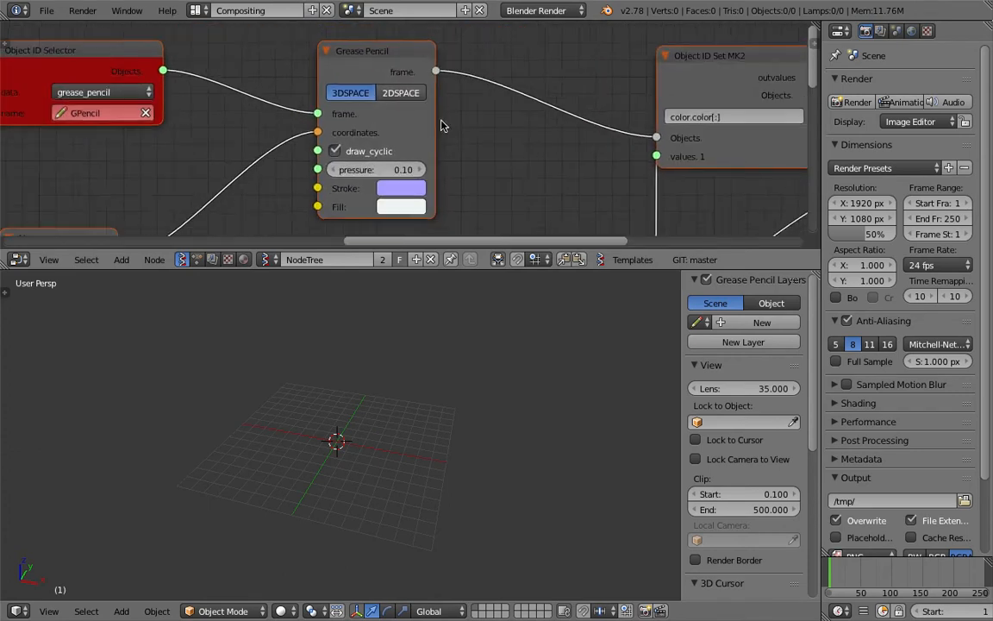
Draw a freehand grease pencil stroke with three loops across the middle of the 3D view's grid.
scroll(440, 126, down, 3)
scroll(383, 388, up, 2)
mouse_move(275, 491)
mouse_down()
mouse_move(405, 405)
mouse_move(394, 499)
mouse_up()
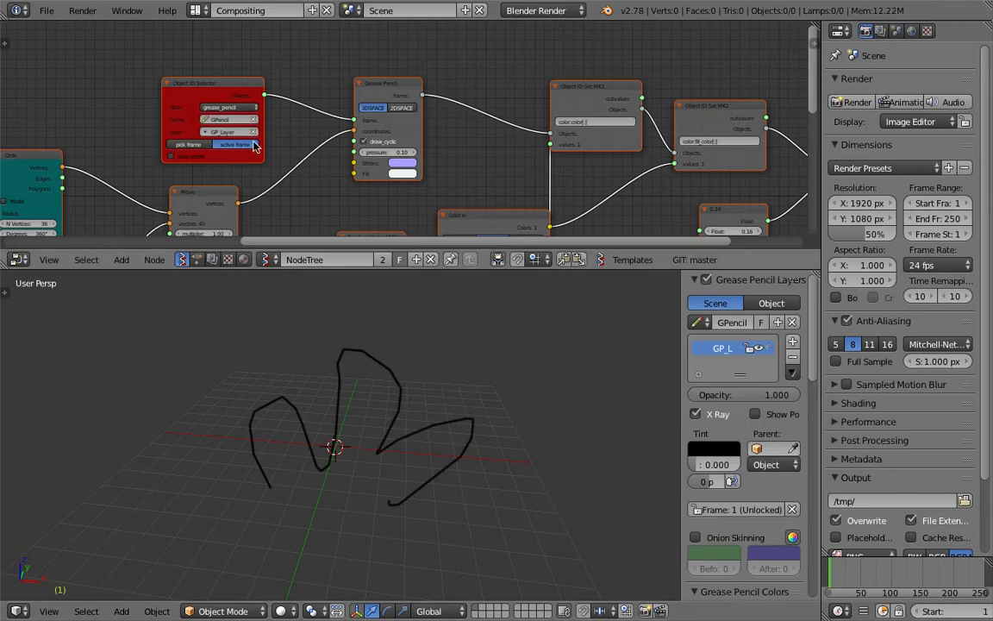
Move the timeline to frame 85 to regenerate the grease pencil circles and inspect them in the 3D view from several angles.
scroll(236, 129, up, 2)
click(862, 592)
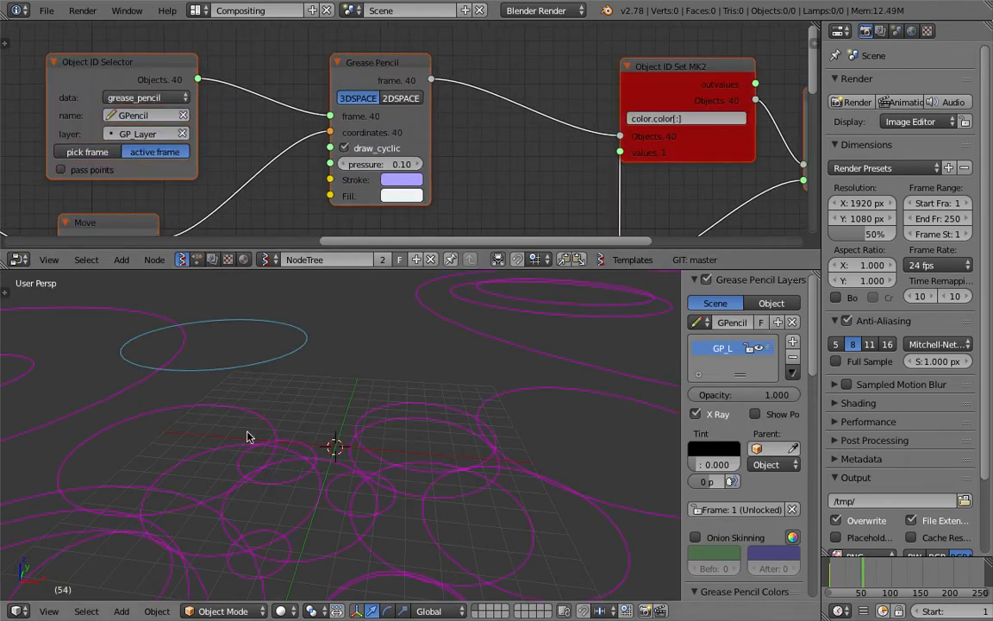
click(881, 579)
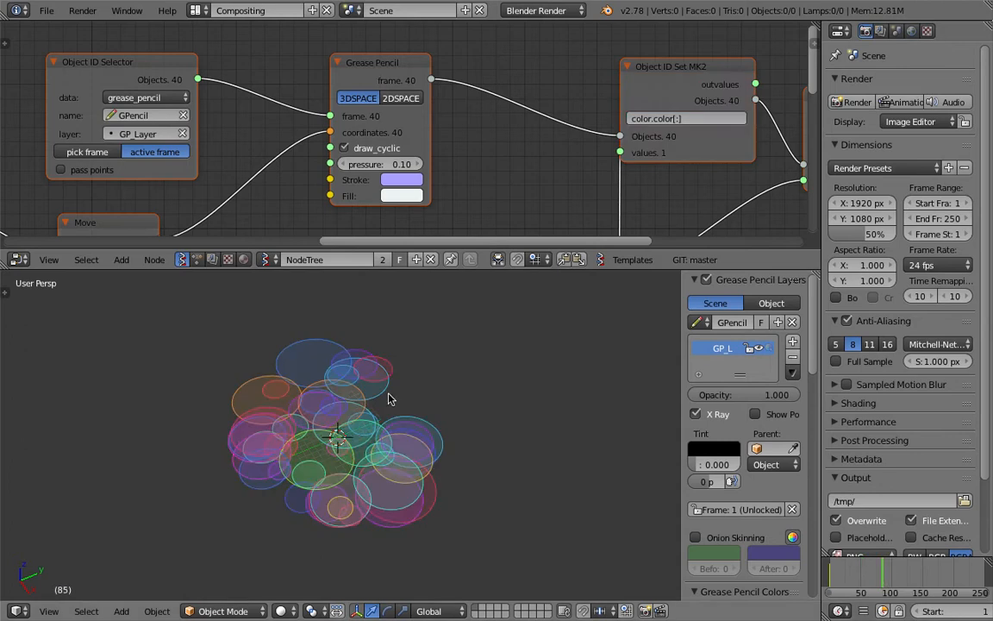
mouse_move(446, 454)
middle_down()
mouse_move(266, 317)
mouse_move(463, 357)
mouse_move(453, 461)
mouse_move(257, 418)
mouse_move(97, 313)
mouse_move(282, 589)
mouse_move(259, 436)
mouse_move(329, 435)
middle_up()
scroll(340, 428, up, 4)
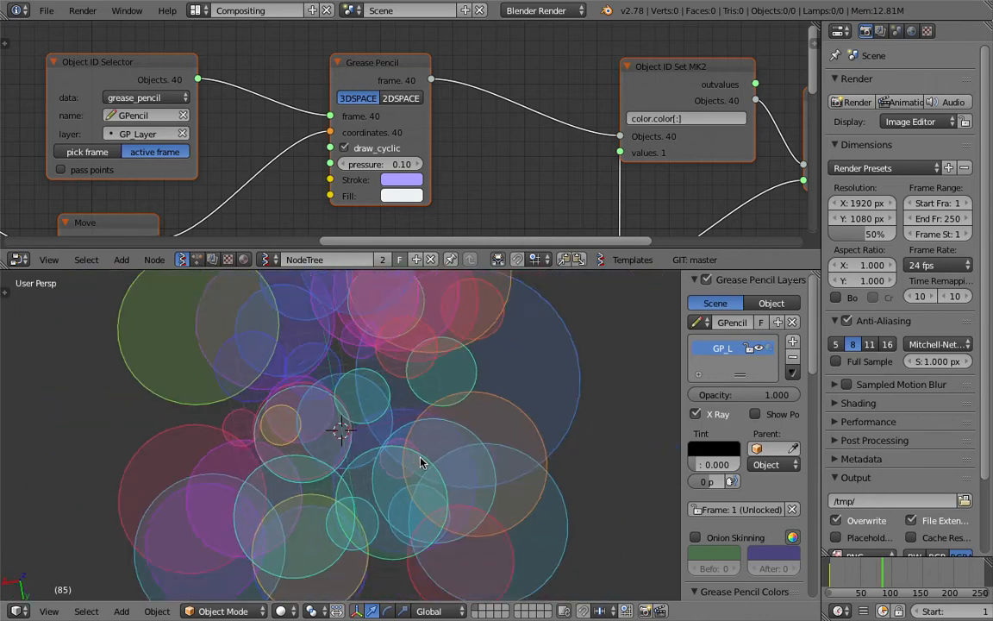
scroll(342, 433, down, 2)
mouse_move(388, 413)
middle_down()
mouse_move(417, 420)
mouse_move(323, 372)
mouse_move(427, 399)
mouse_move(482, 324)
mouse_move(472, 231)
middle_up()
scroll(437, 159, down, 3)
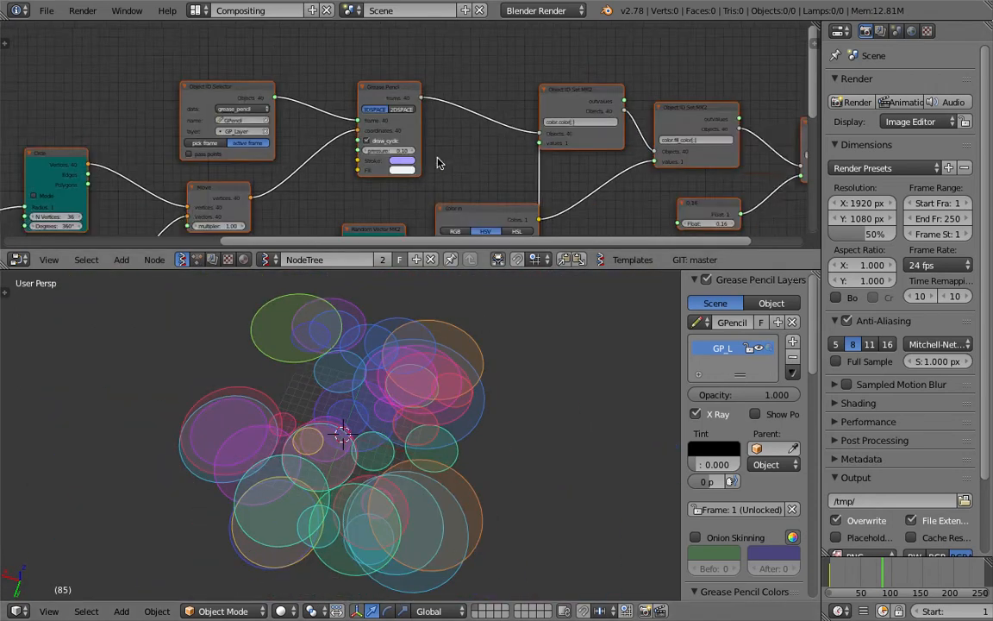
Save the file as a new incremented version on the Desktop, circle_to_star_demo_002.blend.
key(ctrl+s)
click(471, 185)
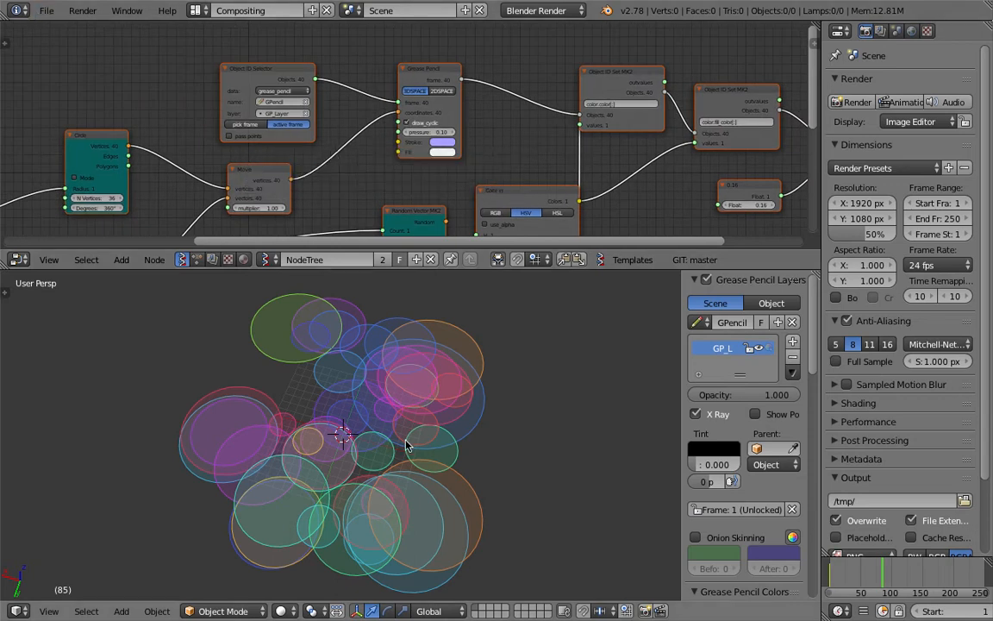
middle_drag(368, 401, 386, 349)
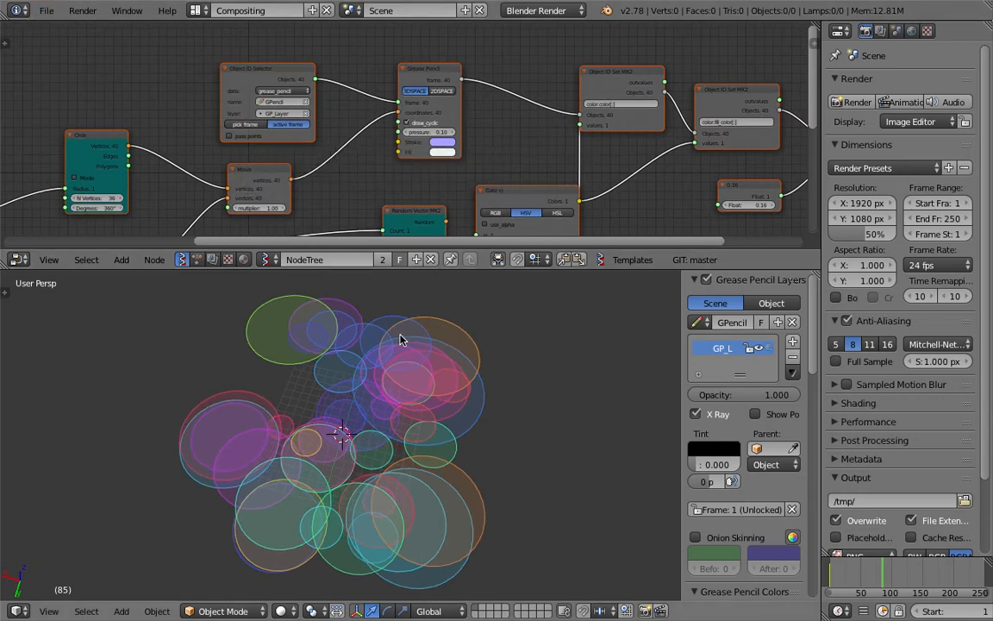
scroll(311, 185, down, 3)
middle_drag(182, 109, 240, 91)
click(47, 12)
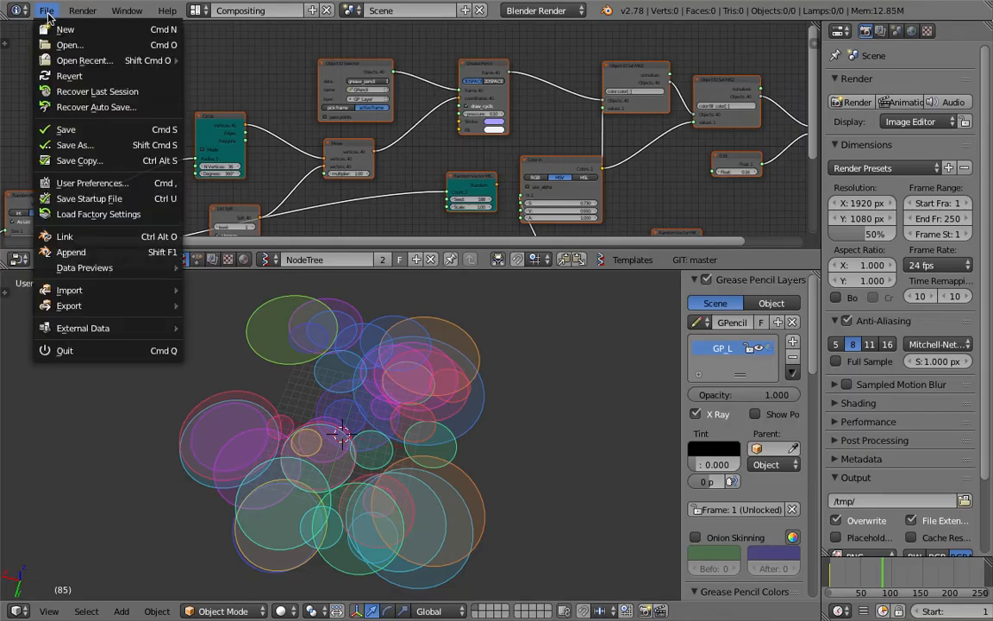
click(105, 144)
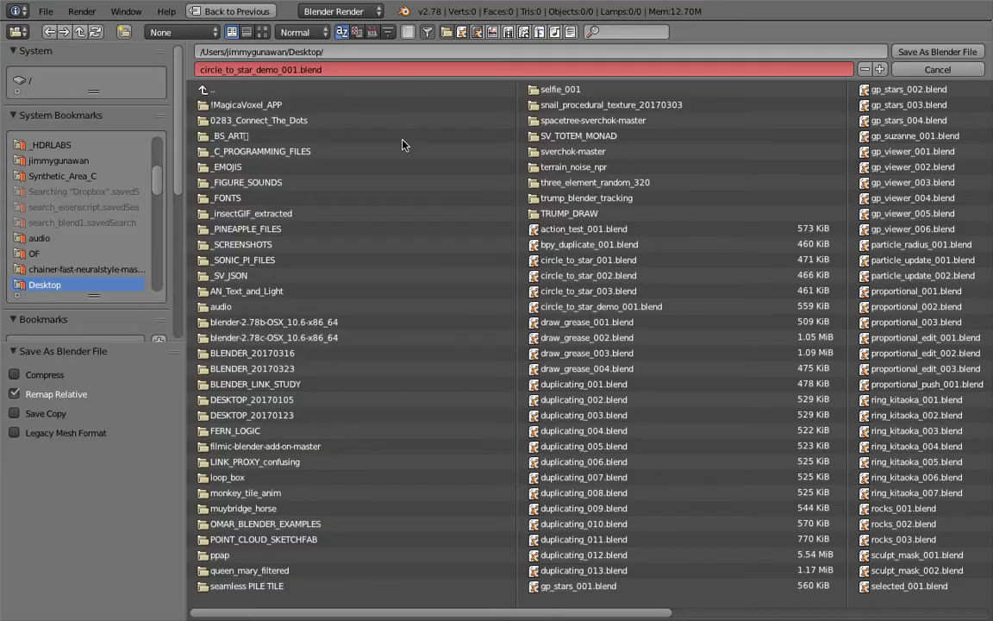
click(883, 70)
click(939, 53)
key(ctrl+s)
click(588, 348)
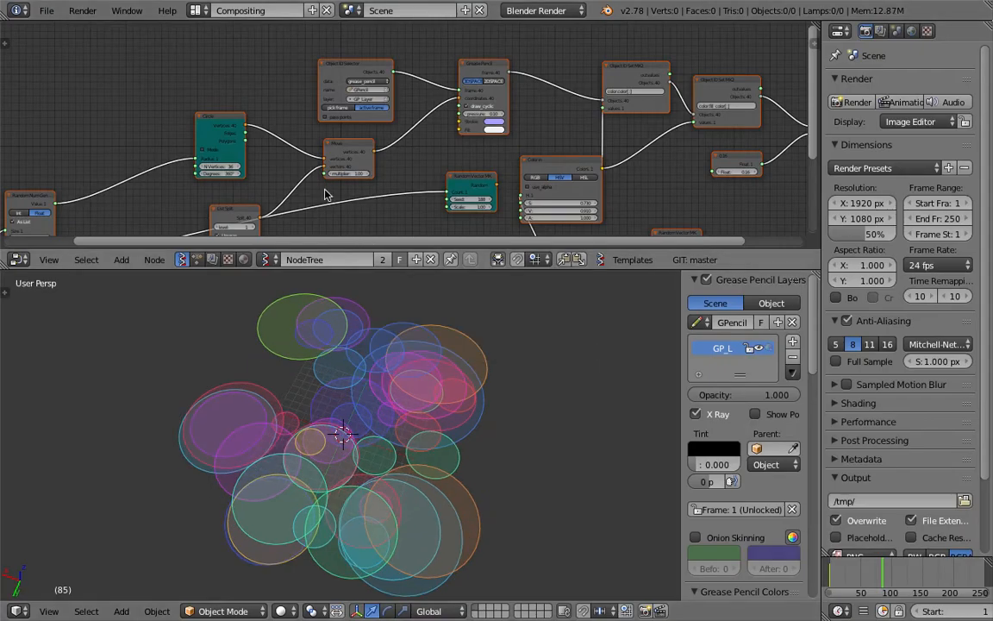
Start a new scene from the start-up file and delete all of its default objects.
click(47, 10)
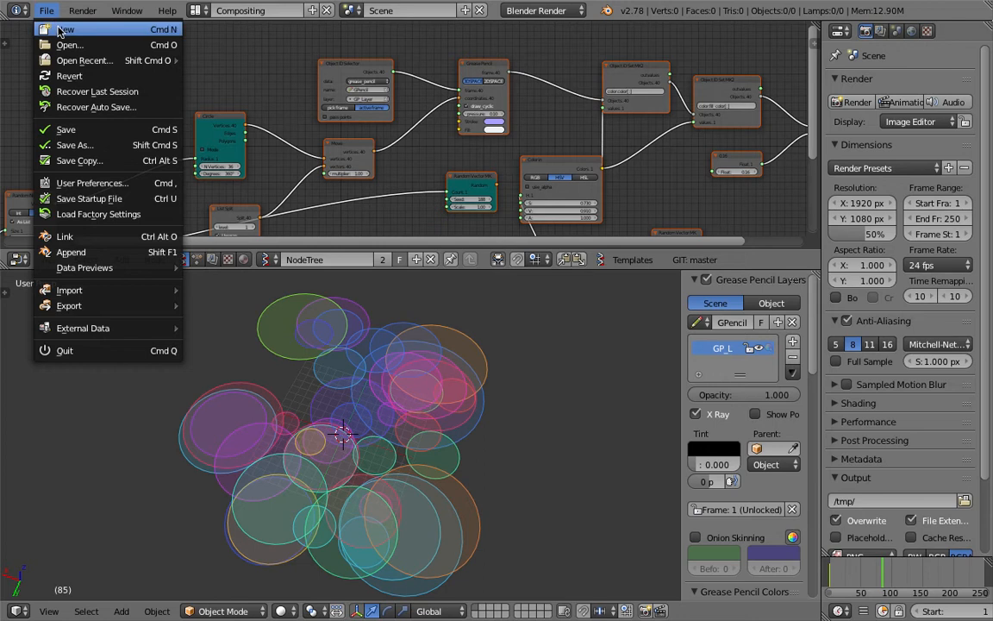
click(61, 31)
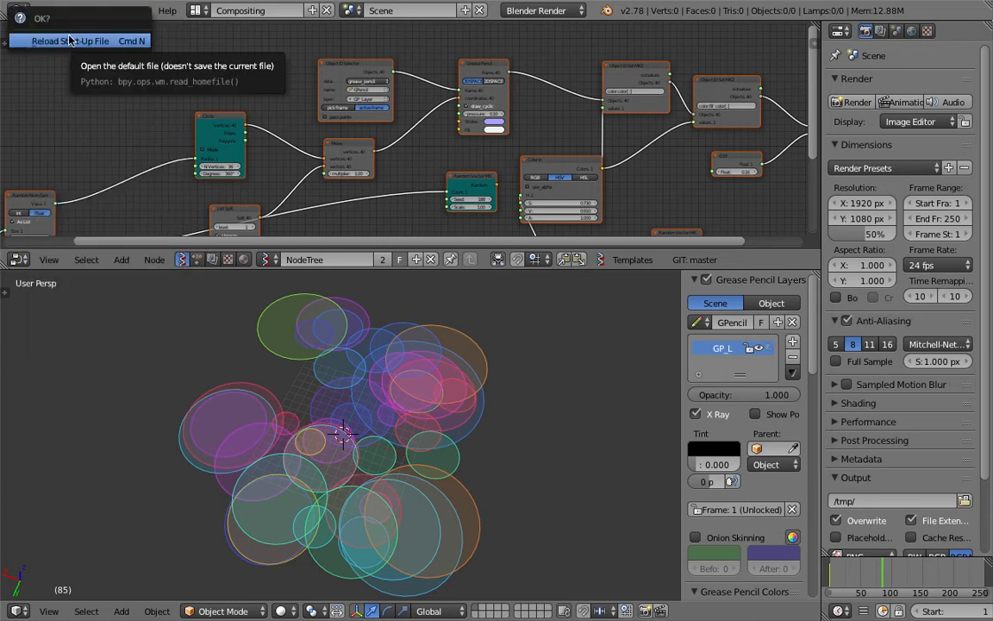
click(69, 40)
key(a)
key(a)
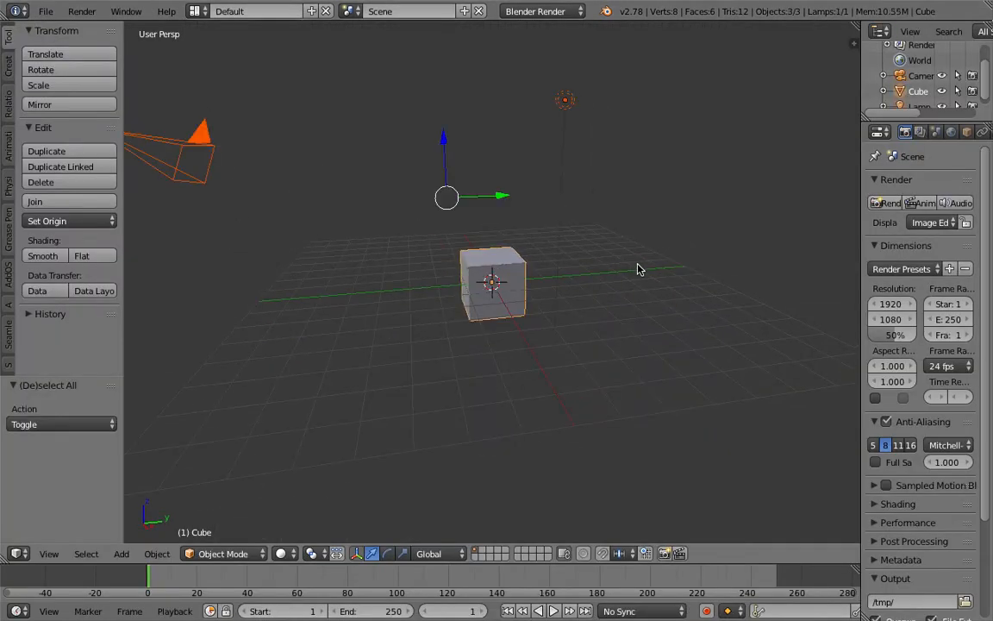
key(x)
click(640, 265)
middle_drag(640, 264, 536, 263)
Set up the Compositing layout with a new Sverchok node tree above a widened 3D view seen from the top.
click(197, 12)
click(220, 66)
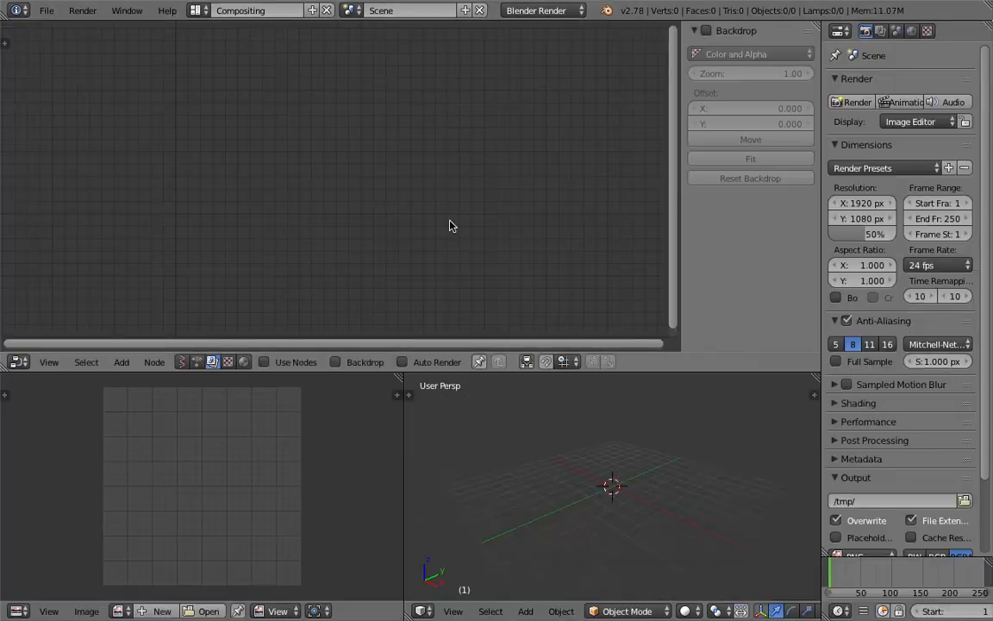
click(181, 362)
drag(406, 385, 356, 398)
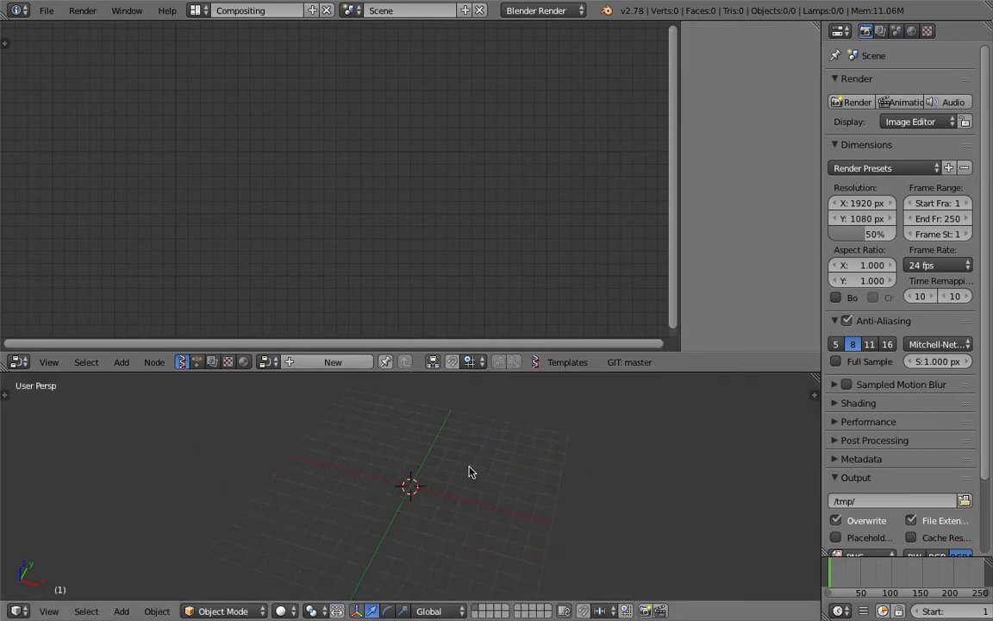
click(49, 611)
click(69, 534)
key(shift+a)
click(333, 362)
Add a Circle node and try to add a Viewer Draw node beside it in the new node tree.
key(shift+a)
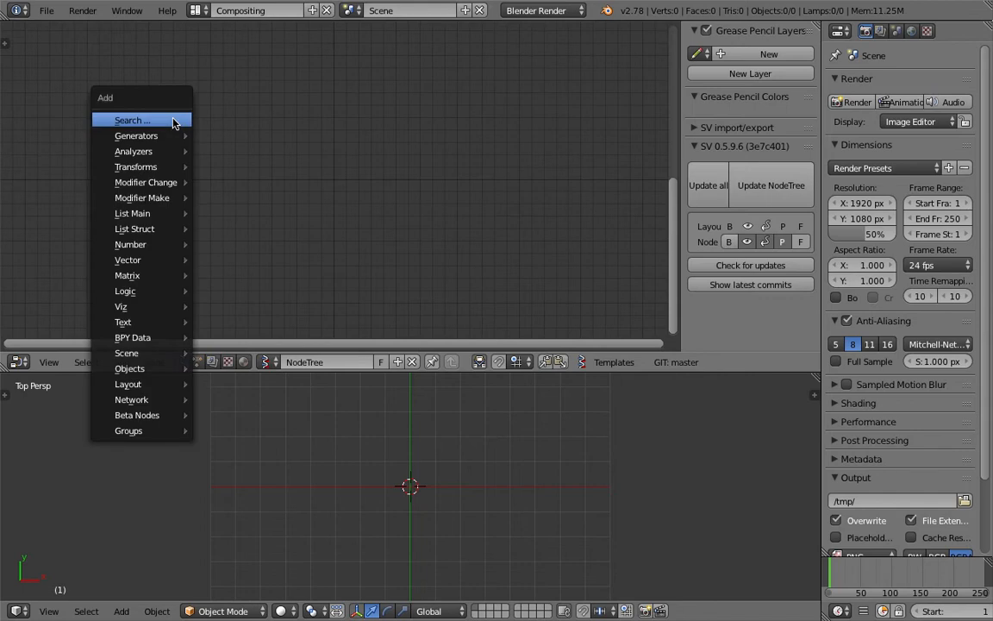
click(172, 121)
text(circ)
key(Return)
click(169, 150)
key(shift+a)
click(323, 127)
text(view)
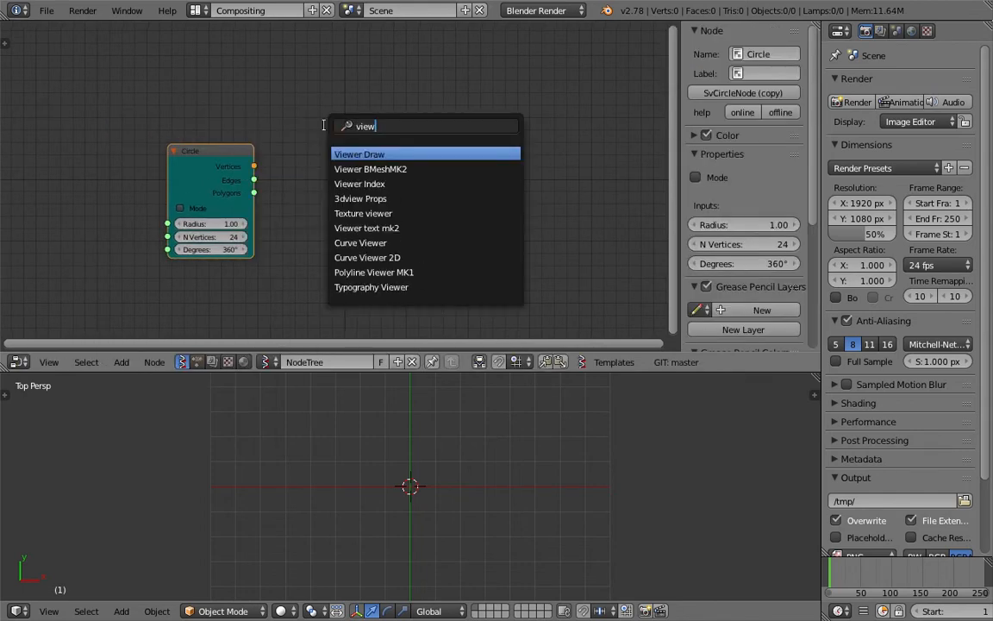
key(Return)
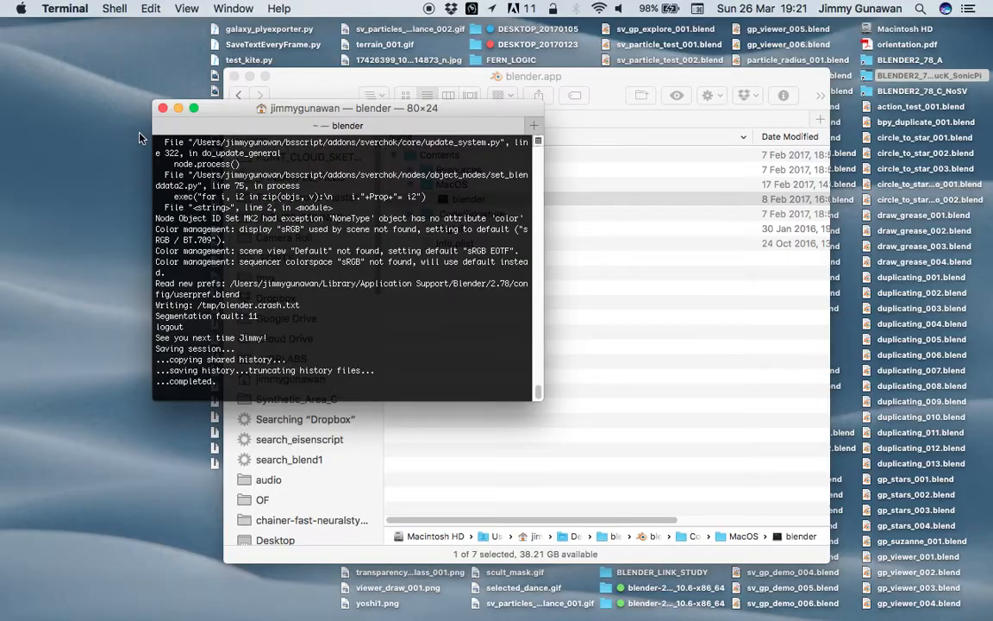
Relaunch Blender from the blender executable in the Finder, dismiss the problem report and maximize the new Blender window.
click(163, 109)
click(481, 206)
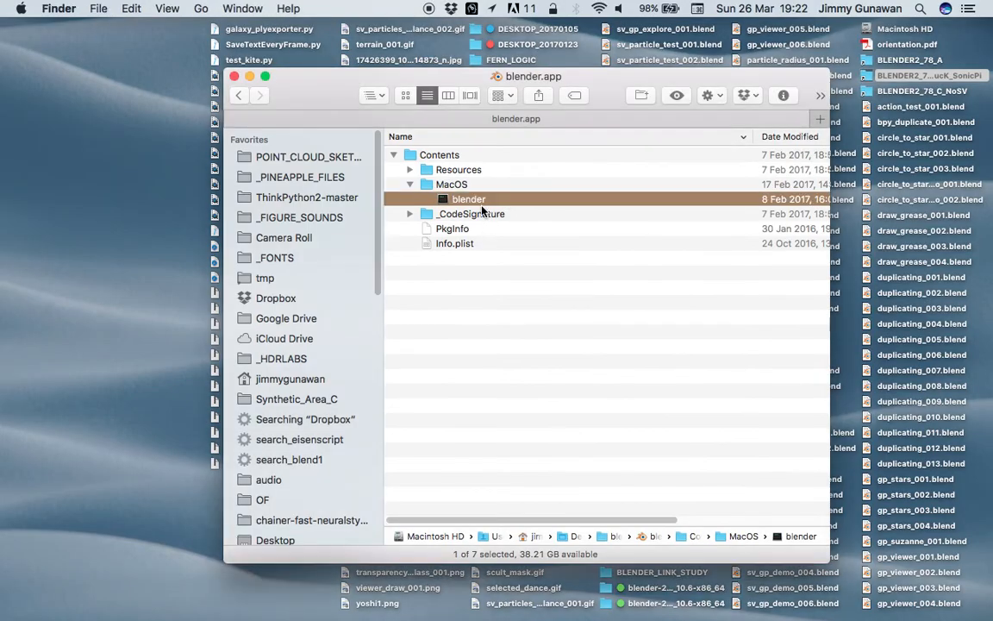
click(483, 213)
double_click(480, 199)
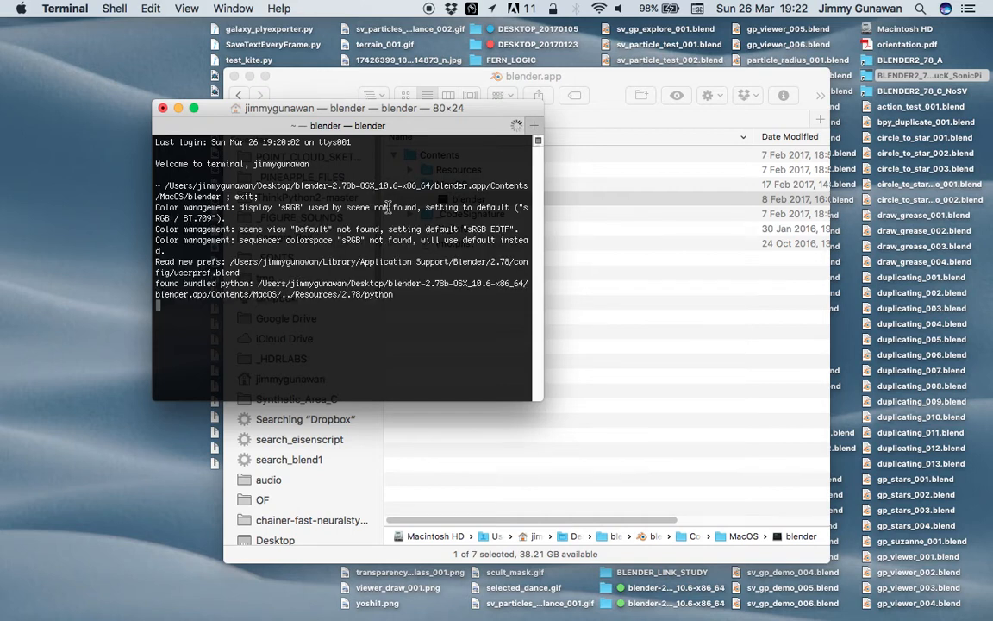
drag(409, 128, 432, 115)
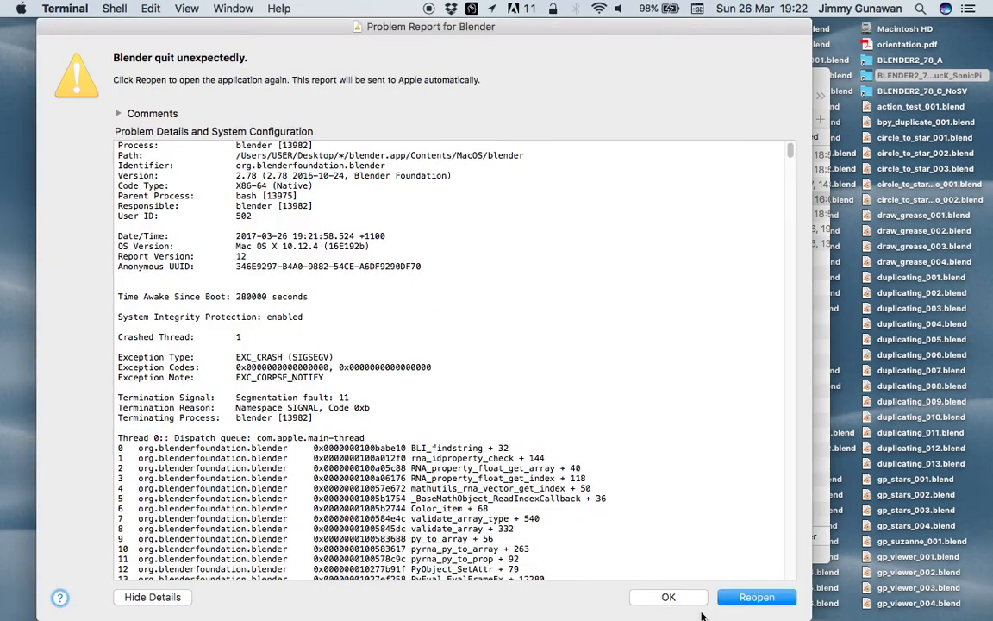
click(681, 601)
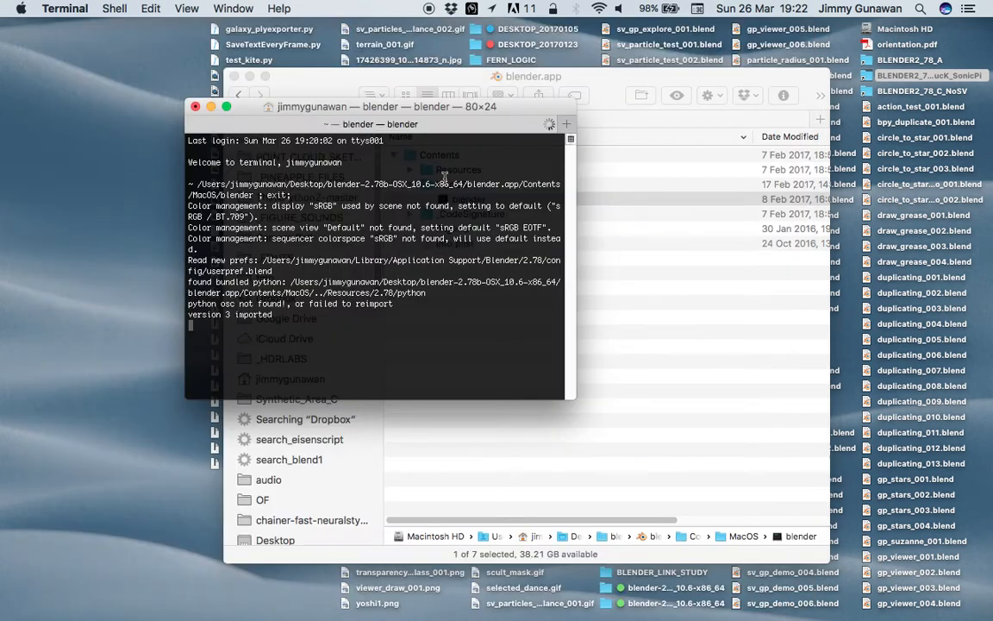
drag(396, 106, 373, 109)
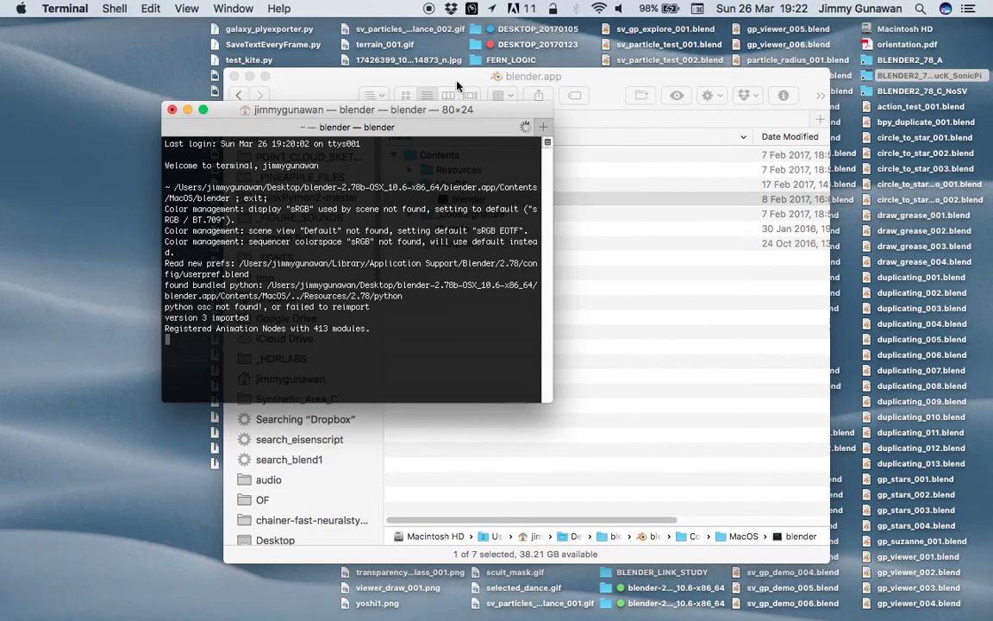
drag(458, 84, 484, 82)
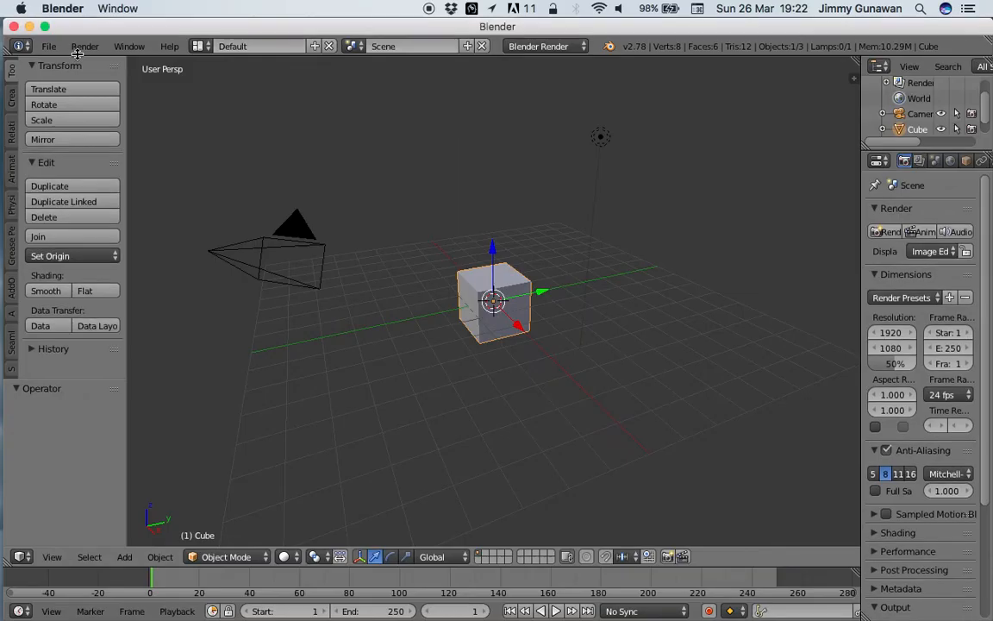
click(45, 27)
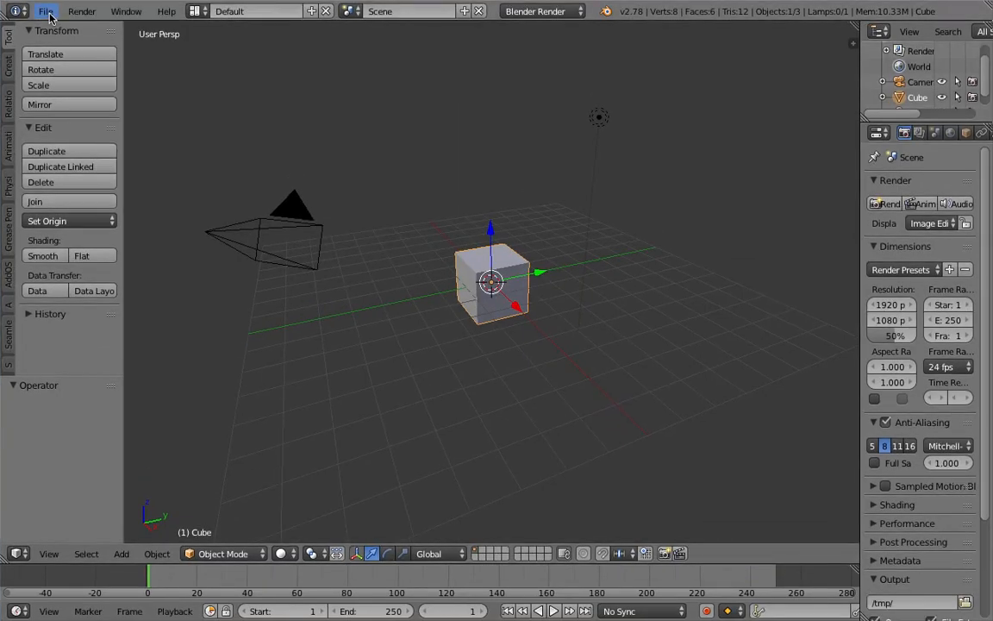
Save the new scene on the Desktop under a file name beginning with "circle".
click(46, 11)
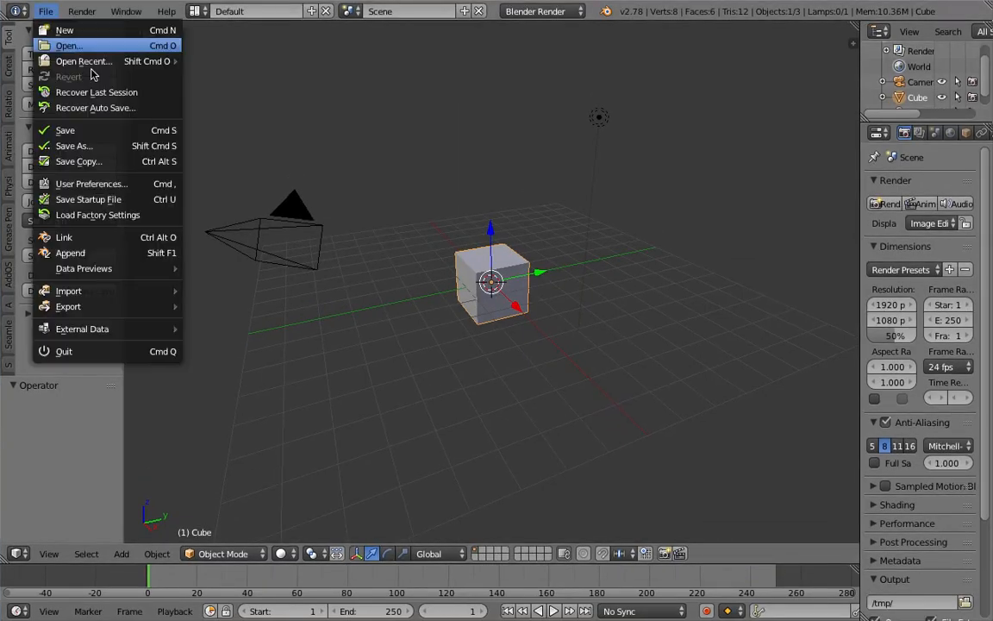
click(118, 149)
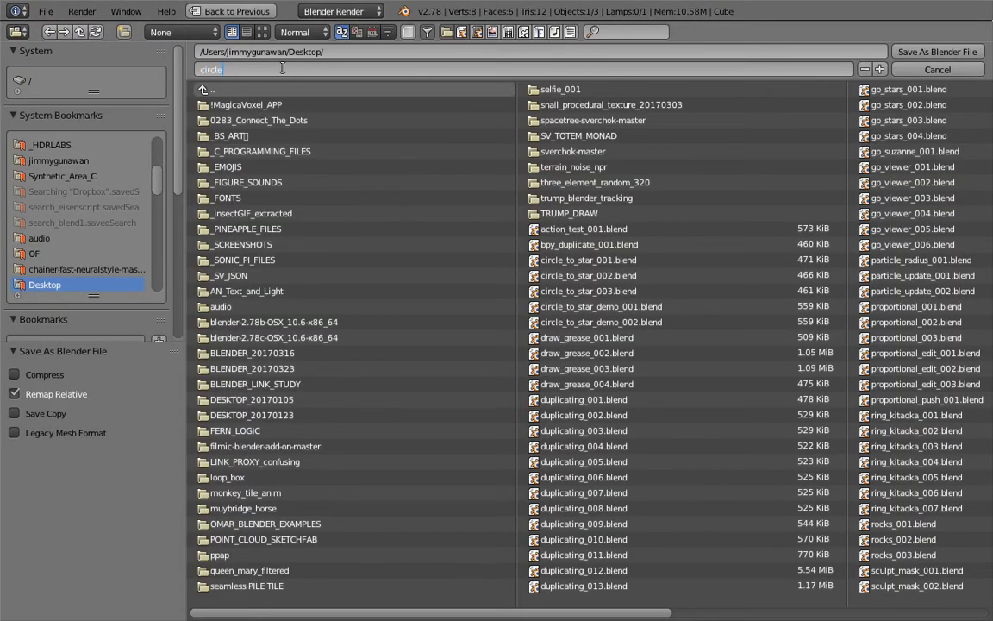
key(Return)
click(937, 52)
Delete all default objects from the scene.
key(a)
key(x)
click(612, 256)
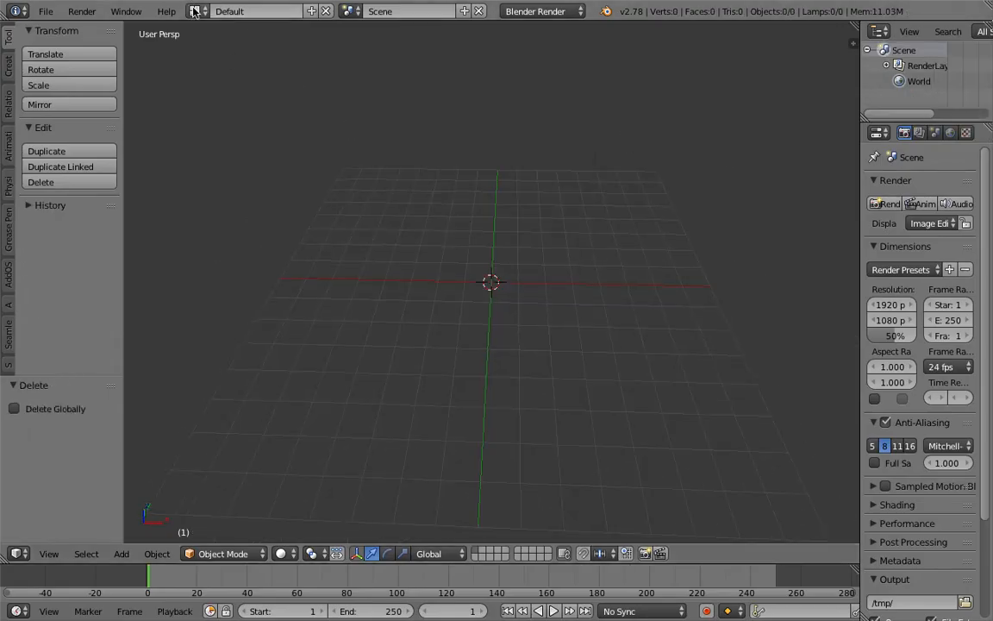
Switch to the Compositing layout, merge the image editor into a top-view 3D view, and create a new Sverchok node tree.
click(194, 11)
click(221, 64)
click(243, 362)
drag(388, 382, 447, 476)
click(51, 612)
click(117, 537)
click(337, 366)
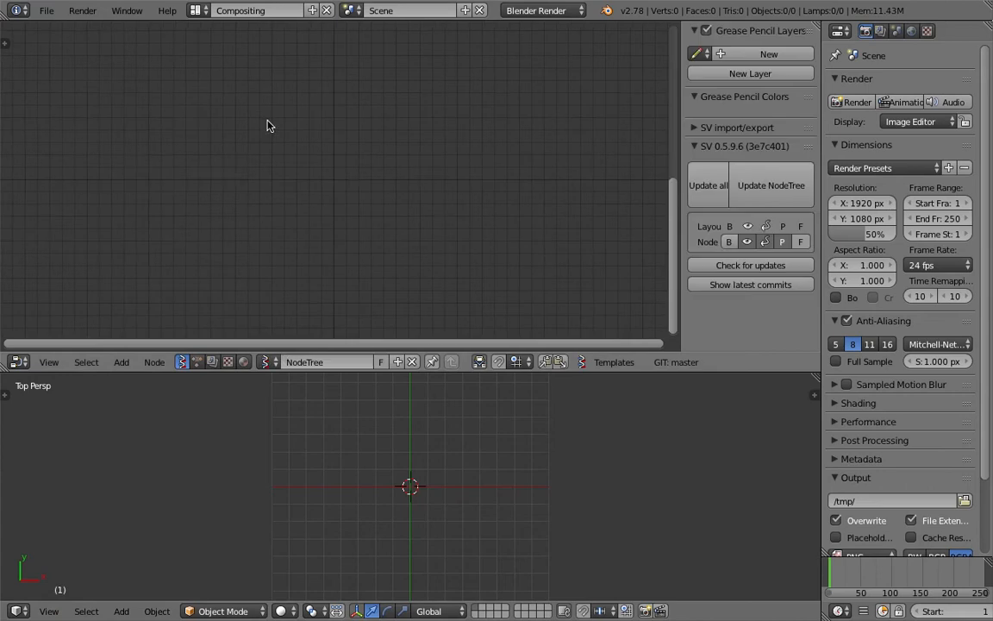
Add a Circle node to the empty Sverchok node tree.
key(shift+a)
click(268, 131)
text(clr)
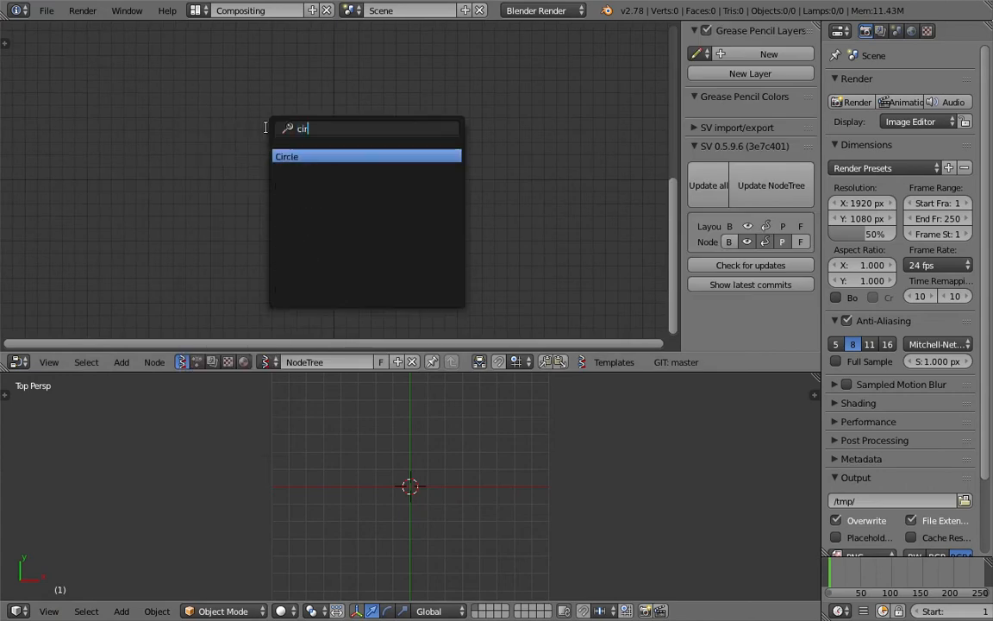
key(Return)
click(156, 153)
Add a Viewer Draw node beside the Circle node.
key(shift+a)
click(380, 159)
text(view)
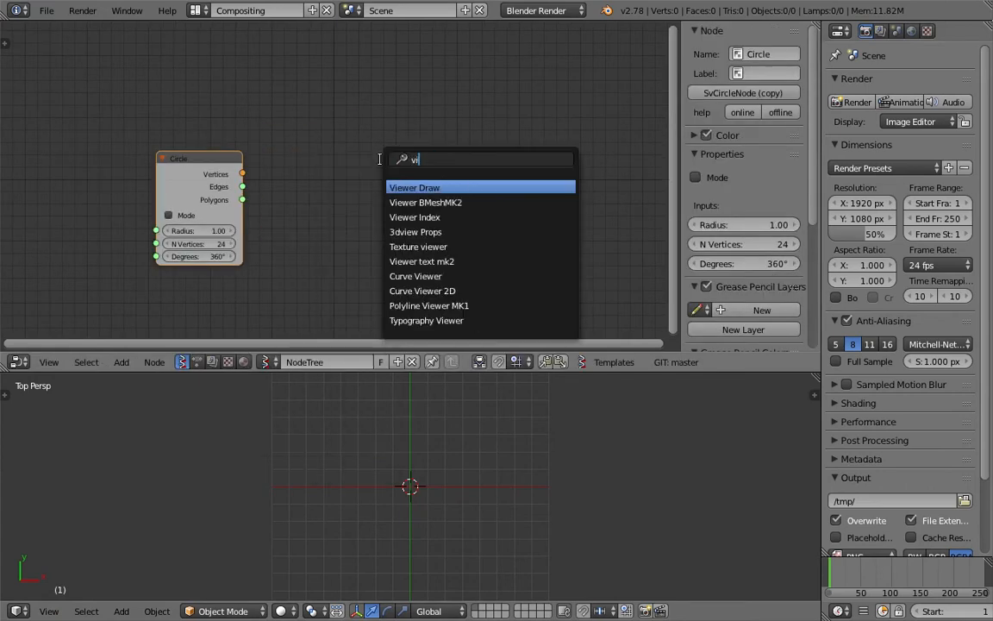
click(415, 184)
click(415, 129)
Connect the Circle node's Vertices and Polygons outputs to the Viewer Draw node's vertices and edg_pol inputs.
scroll(337, 159, up, 1)
drag(219, 173, 435, 231)
drag(219, 205, 435, 247)
shift+middle_drag(560, 462, 517, 474)
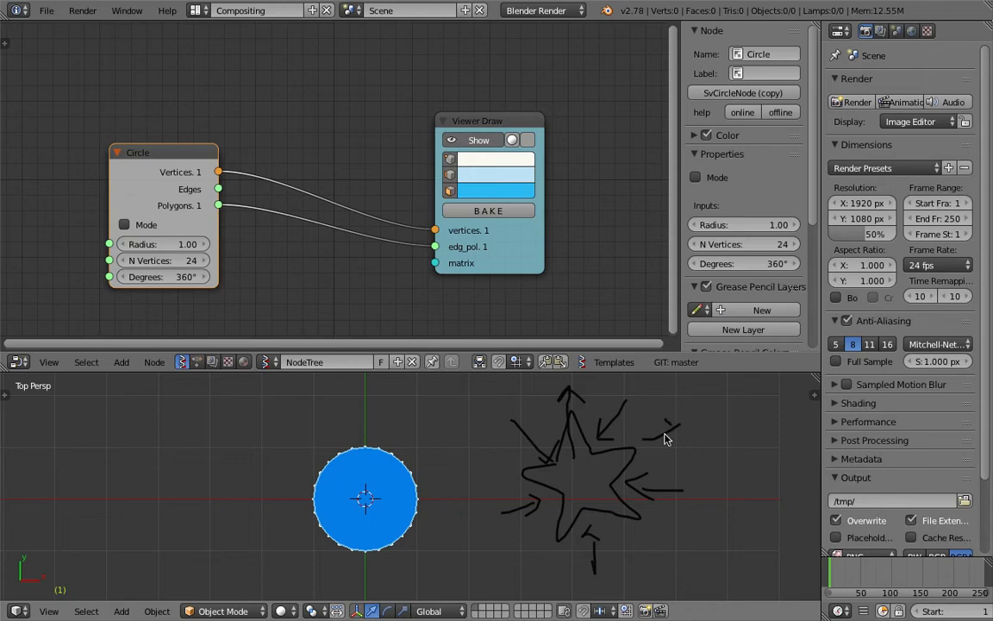
Collapse the node editor's sidebar and move the Viewer Draw node farther away from the Circle node.
scroll(664, 439, down, 3)
drag(680, 224, 780, 226)
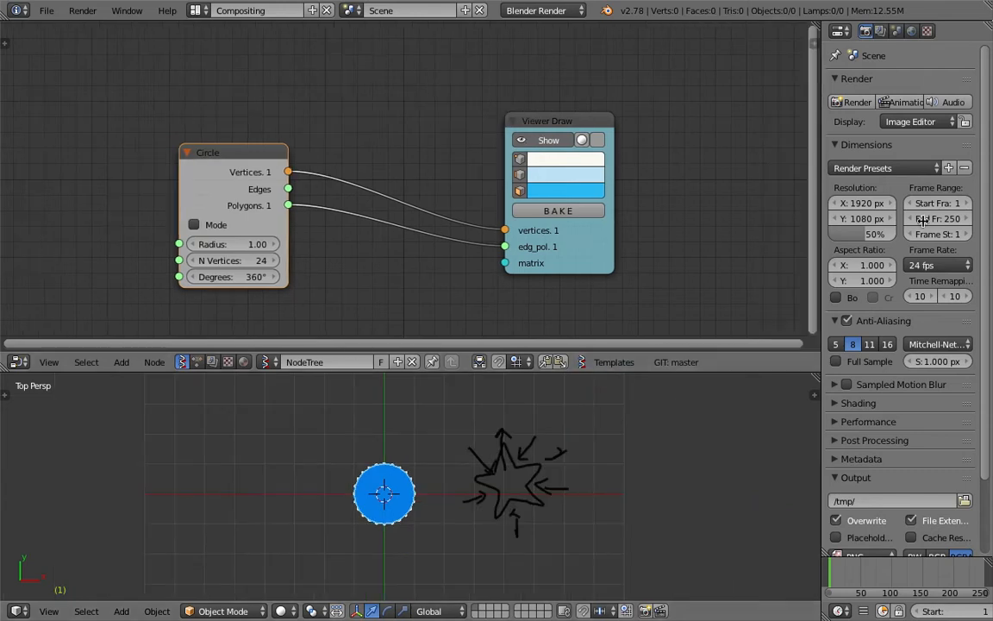
scroll(625, 215, down, 1)
drag(583, 228, 665, 214)
scroll(367, 215, up, 1)
Set the Circle node's N Vertices to 10.
click(238, 229)
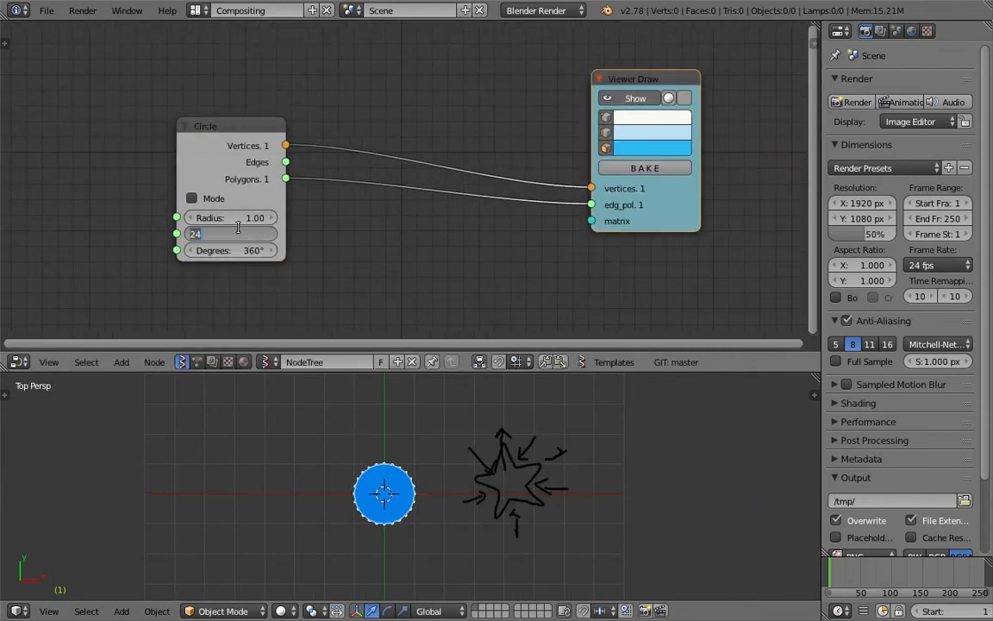
text(10)
key(Return)
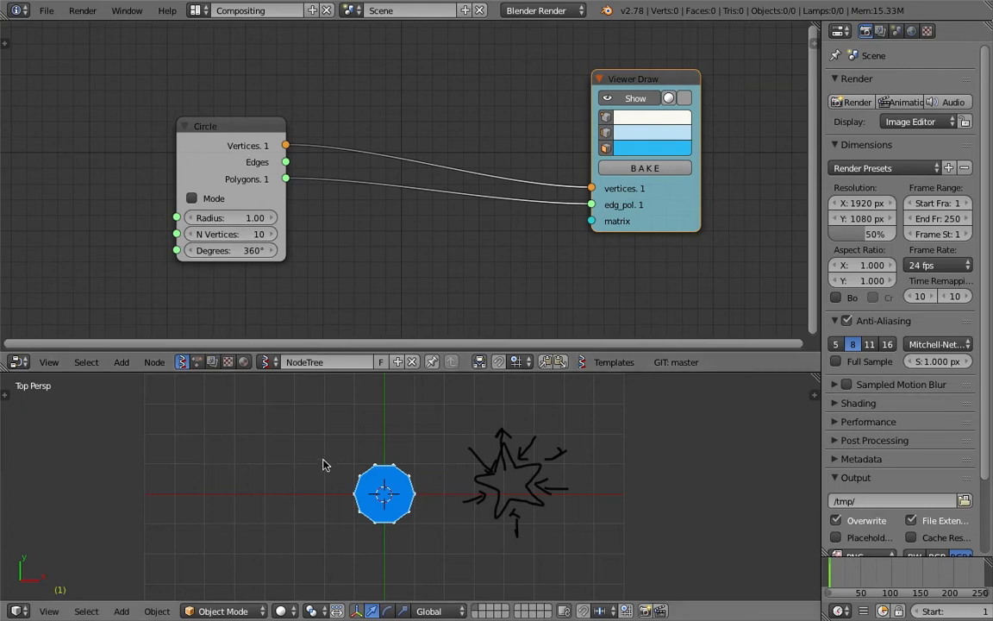
scroll(396, 467, up, 2)
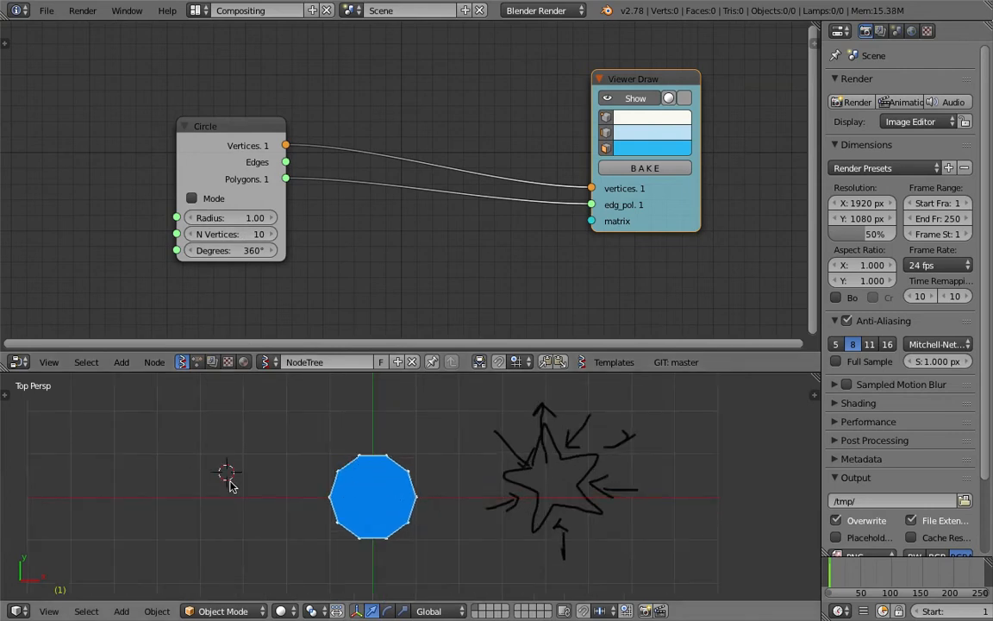
Widen the node editor and 3D view, and spread the Circle and Viewer Draw nodes farther apart.
drag(220, 126, 203, 101)
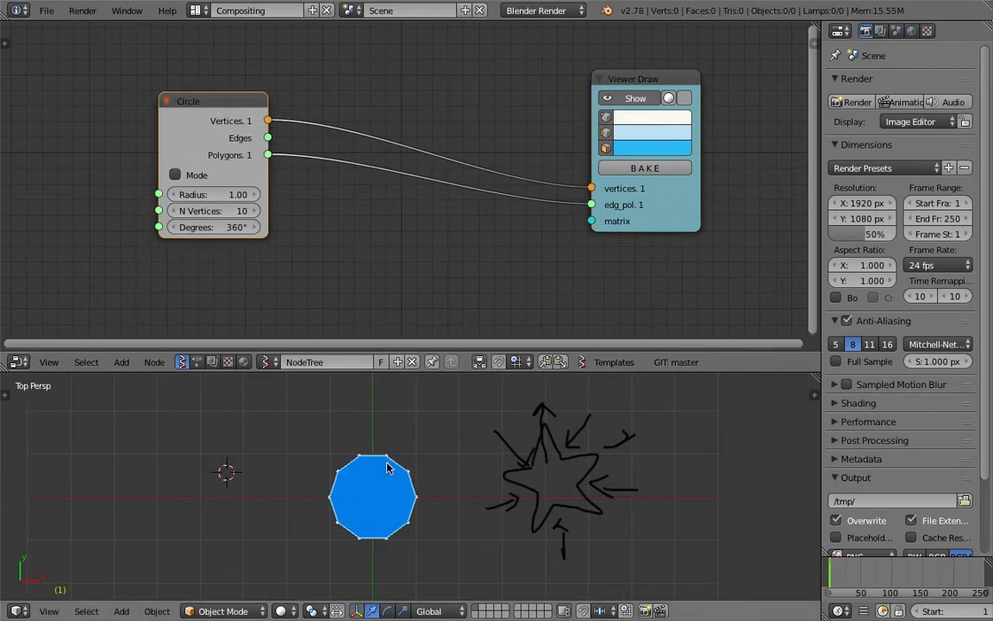
scroll(520, 228, down, 1)
middle_drag(521, 225, 436, 239)
drag(531, 226, 627, 229)
drag(823, 218, 972, 220)
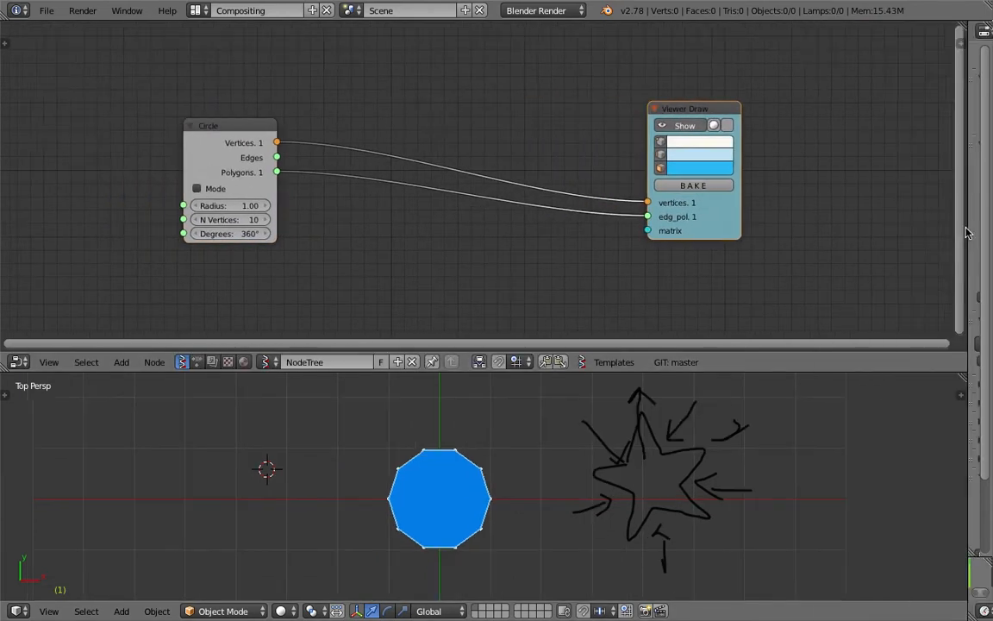
drag(175, 156, 123, 158)
drag(239, 163, 140, 162)
drag(644, 145, 713, 157)
Add a List Mask (out) node and place it above the links between the Circle and Viewer Draw nodes.
key(space)
text(list mas)
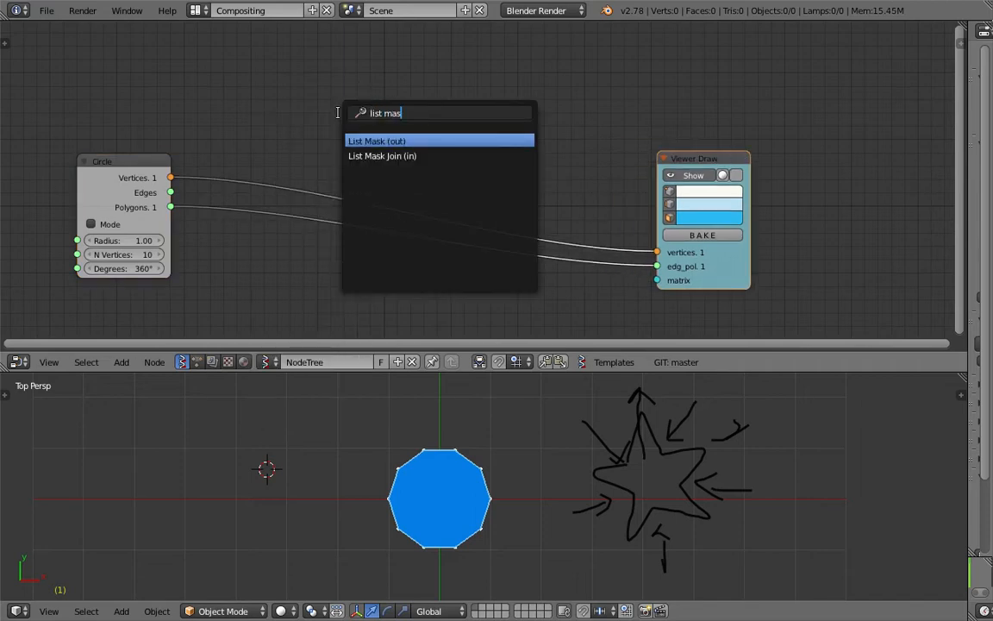
key(Return)
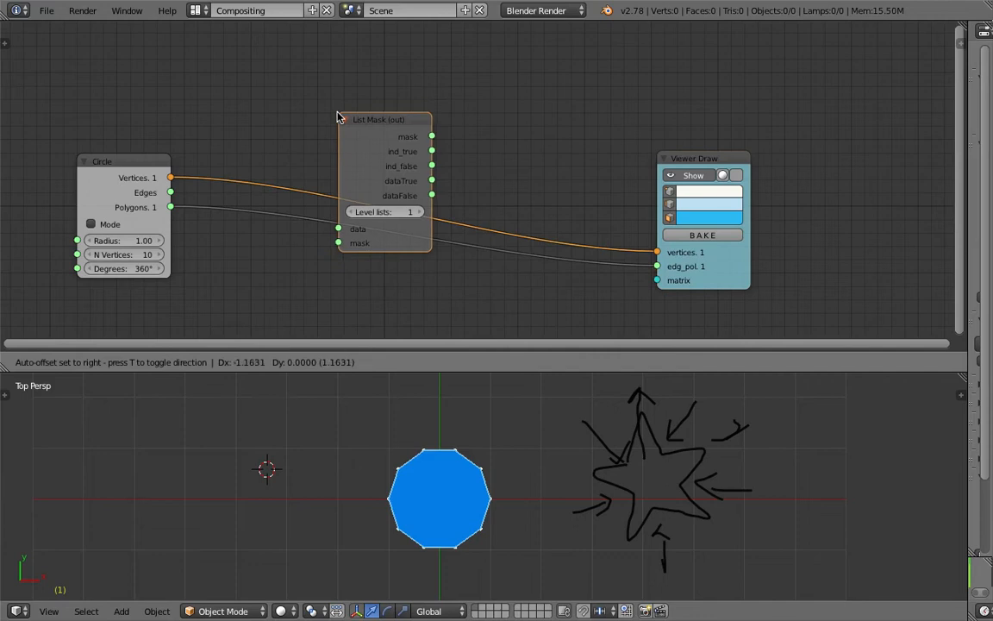
click(293, 24)
Add a List Mask Join (in) node between the List Mask (out) and Viewer Draw nodes, clear of the links.
middle_drag(480, 108, 480, 161)
key(shift+a)
click(479, 160)
text(list mas)
key(Down)
key(Return)
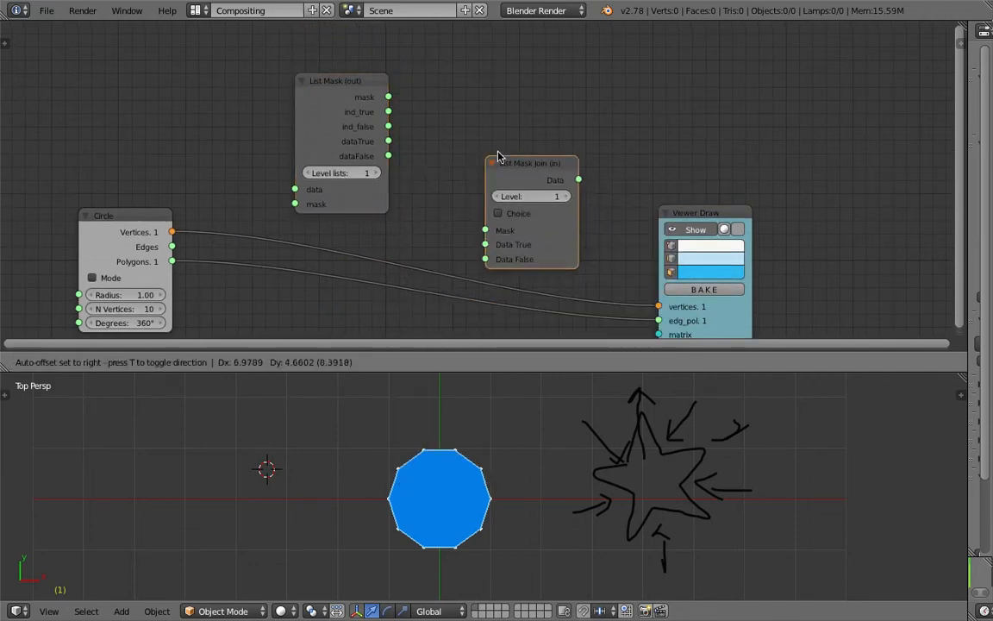
click(493, 107)
Shift the Viewer Draw node outward and connect the Circle's Vertices output to the List Mask (out) node's data input.
drag(710, 212, 745, 195)
middle_drag(745, 195, 721, 177)
scroll(721, 178, down, 2)
scroll(379, 196, up, 2)
drag(207, 211, 213, 210)
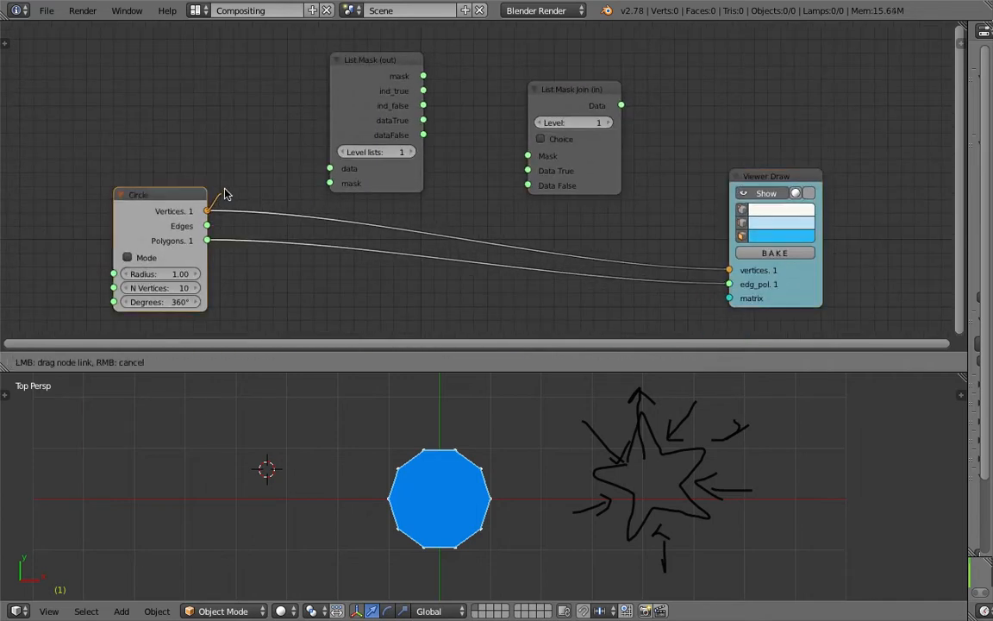
drag(281, 160, 331, 169)
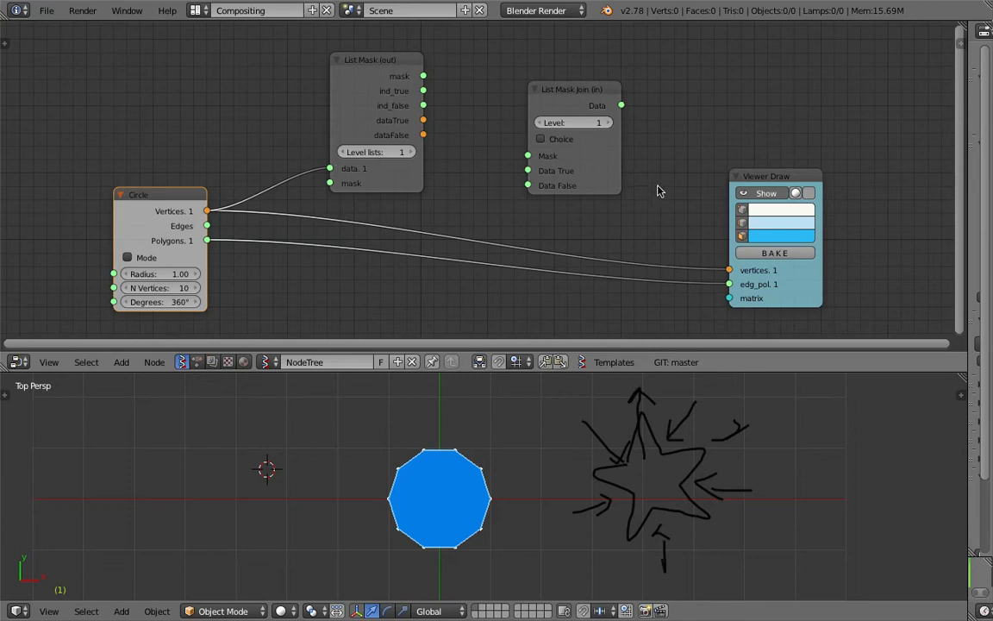
Connect the List Mask (out) node's dataTrue output to Viewer Draw's vertices input and set Level lists to 2.
middle_drag(707, 130, 665, 173)
drag(748, 222, 803, 227)
middle_drag(607, 212, 617, 189)
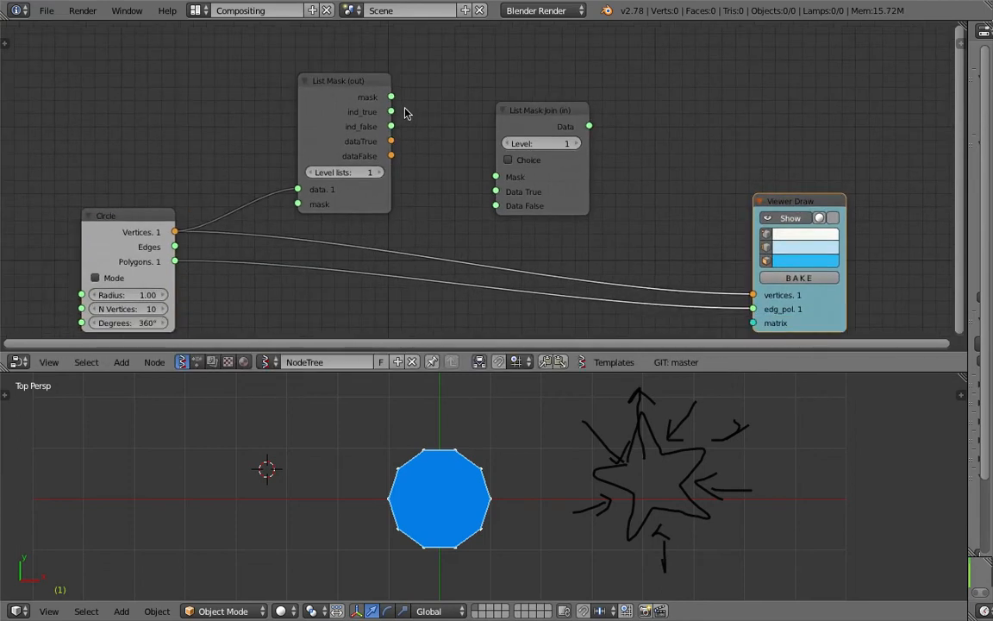
mouse_move(390, 140)
mouse_down()
mouse_move(638, 276)
mouse_move(753, 295)
mouse_up()
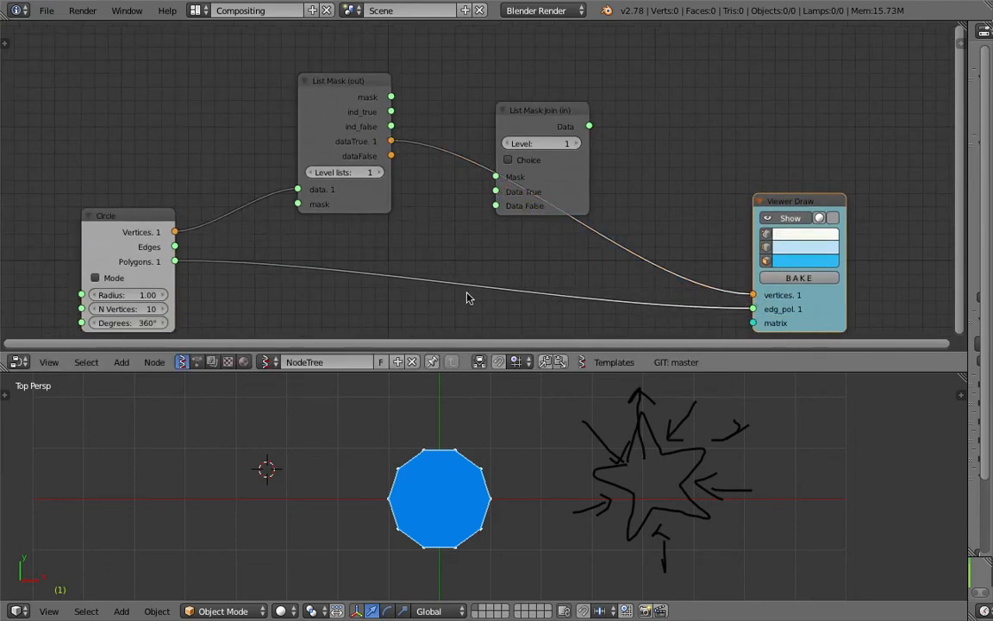
click(377, 173)
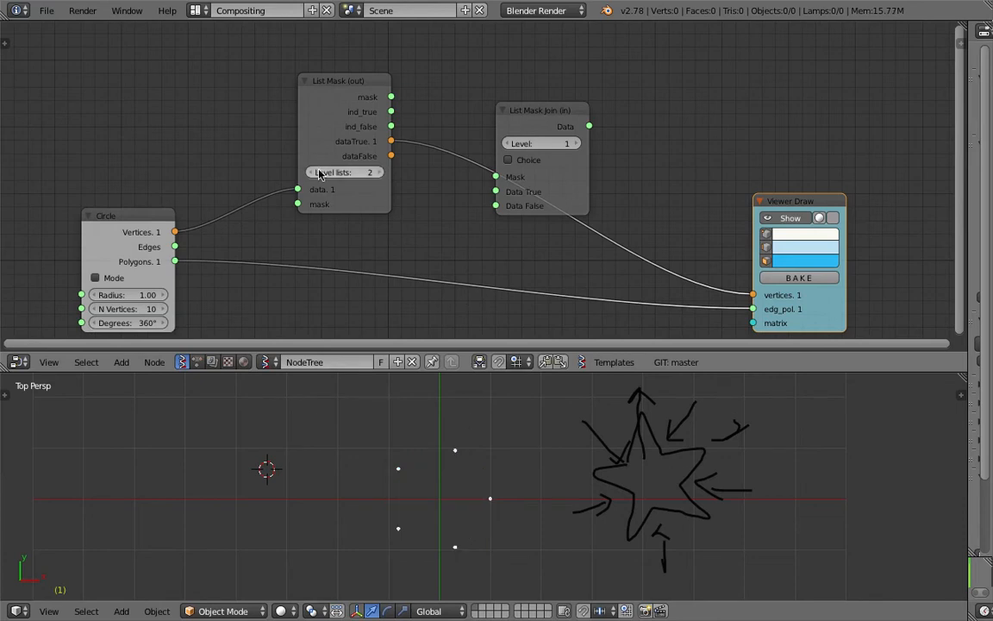
Compare the two masked vertex sets by feeding dataFalse and dataTrue alternately into Viewer Draw's vertices input.
mouse_move(392, 157)
mouse_down()
mouse_move(721, 295)
mouse_move(753, 295)
mouse_up()
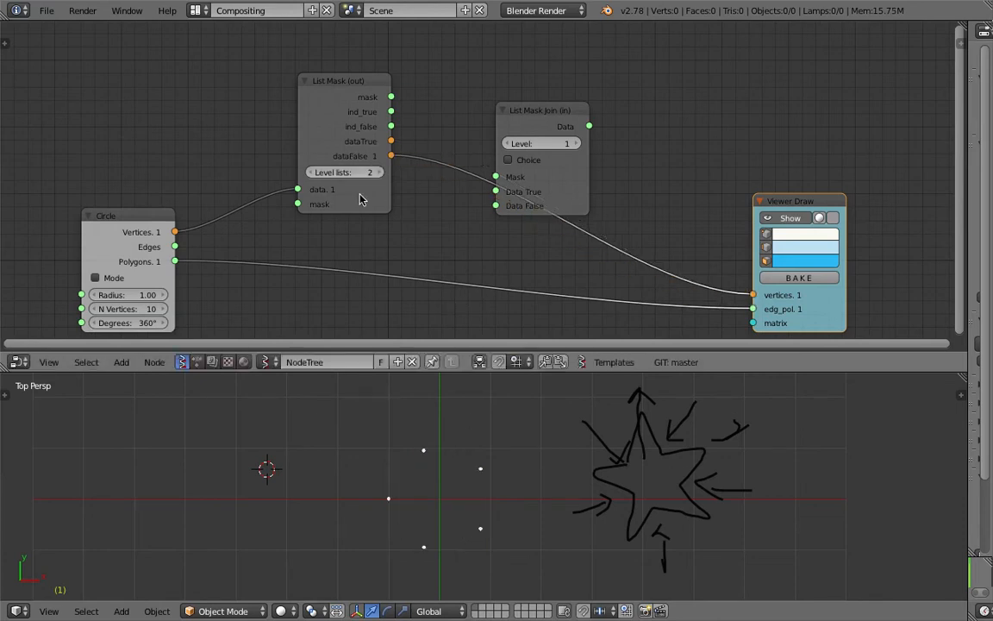
drag(391, 140, 495, 176)
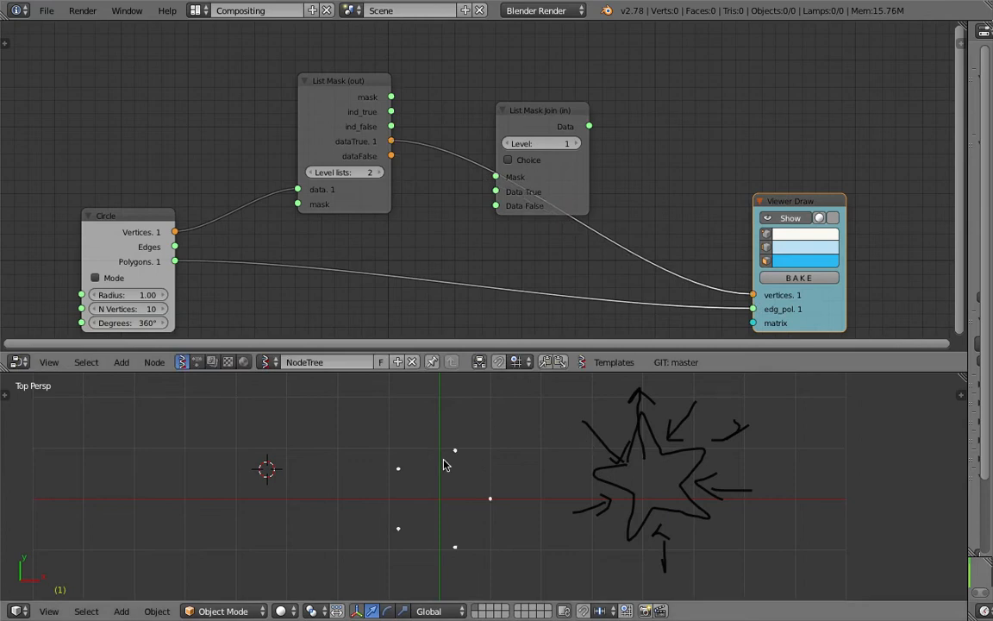
drag(390, 155, 579, 141)
Link List Mask (out)'s mask, dataTrue and dataFalse to the matching List Mask Join (in) inputs, and its Data output to Viewer Draw's vertices.
drag(390, 97, 535, 135)
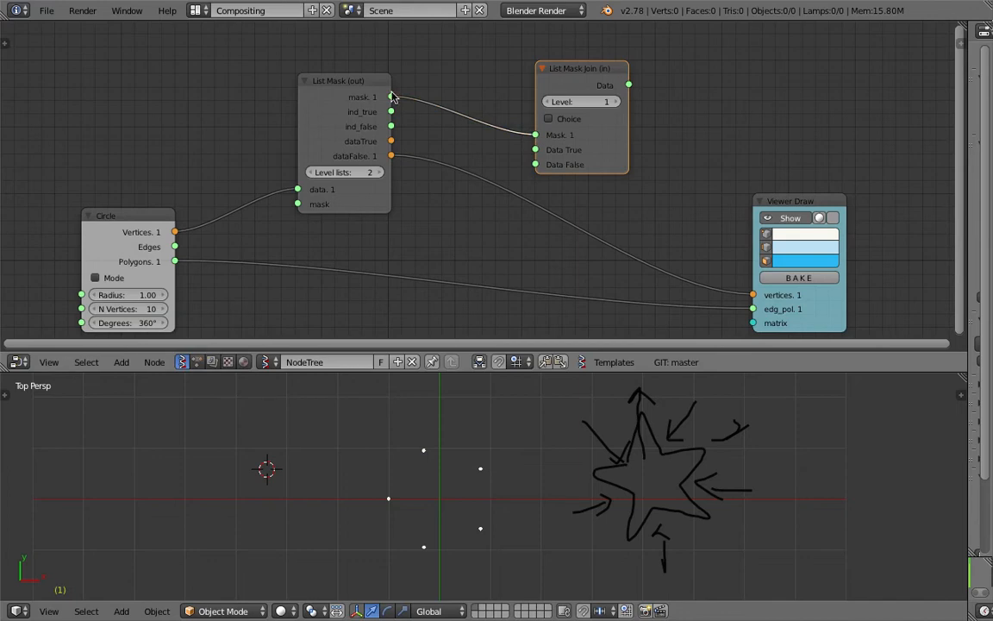
drag(391, 141, 536, 164)
mouse_move(576, 79)
mouse_down()
mouse_move(550, 77)
mouse_move(731, 288)
mouse_move(754, 300)
mouse_up()
drag(549, 72, 606, 107)
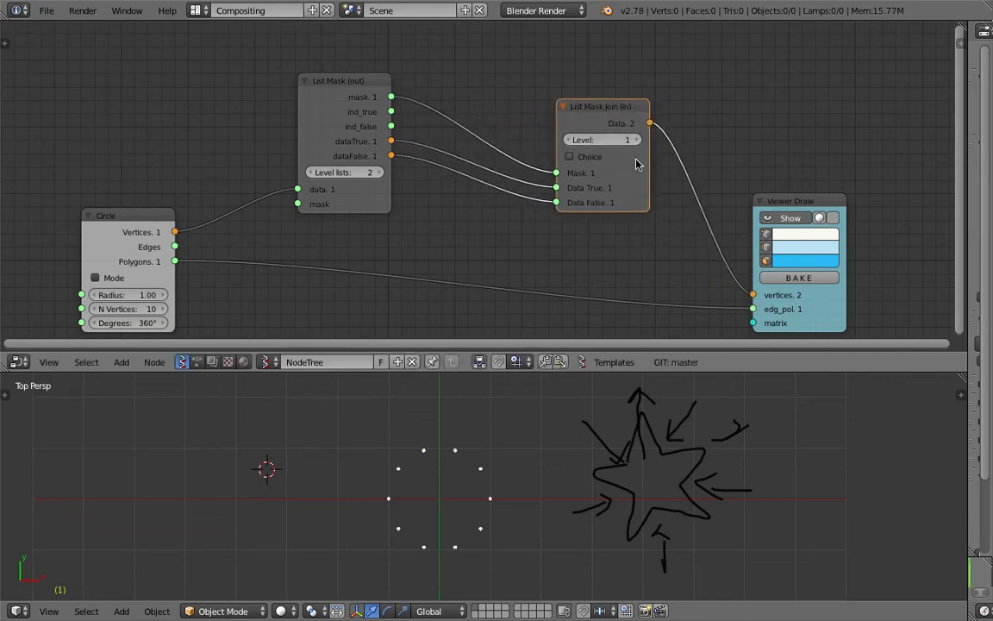
Set the List Mask Join (in) node's Level to 2 and advance to frame 2 to refresh the preview.
middle_drag(684, 247, 674, 237)
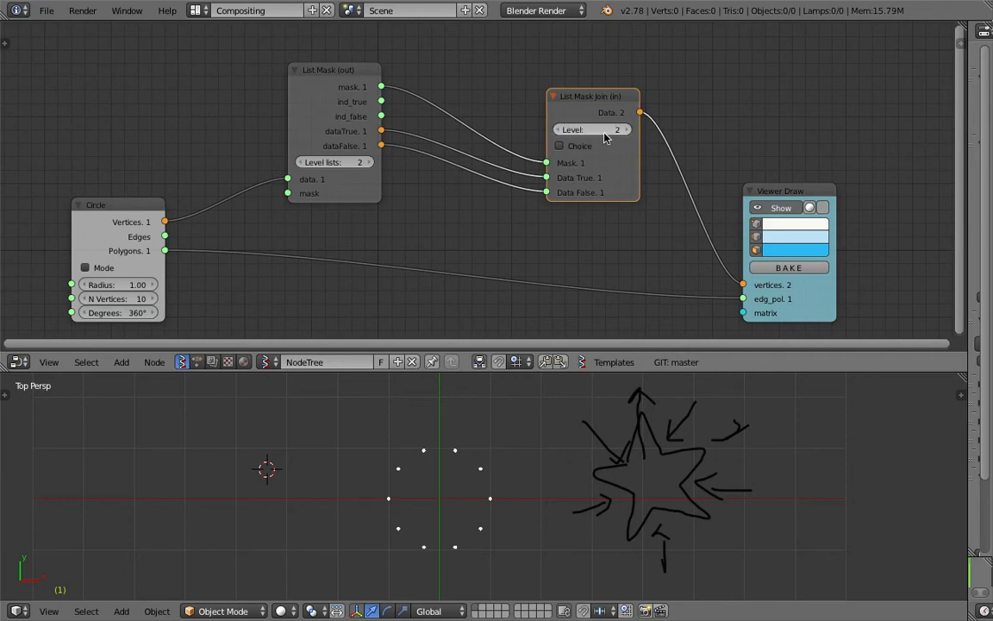
click(616, 130)
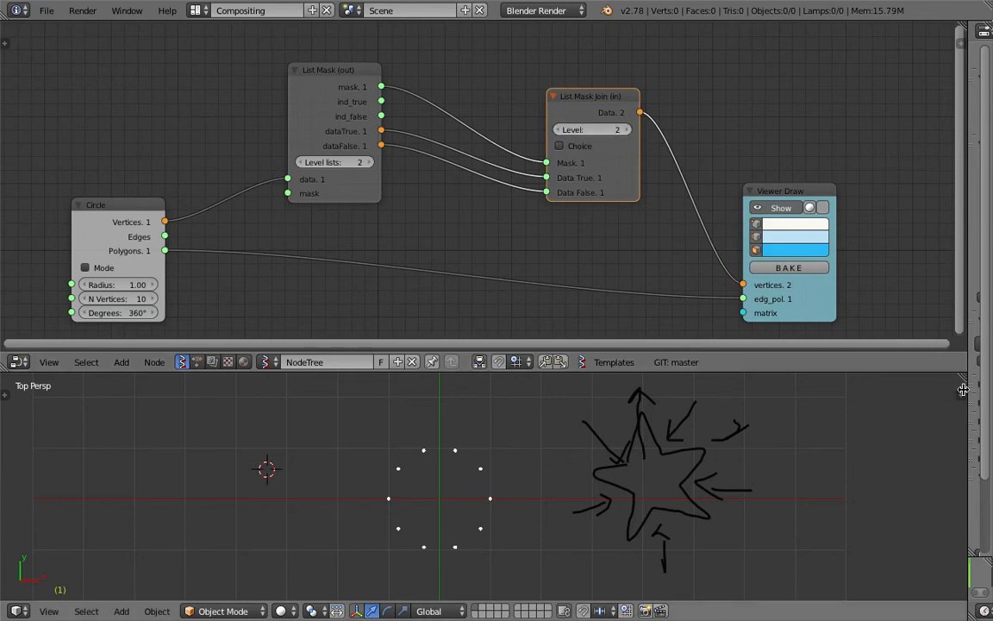
drag(968, 329, 694, 329)
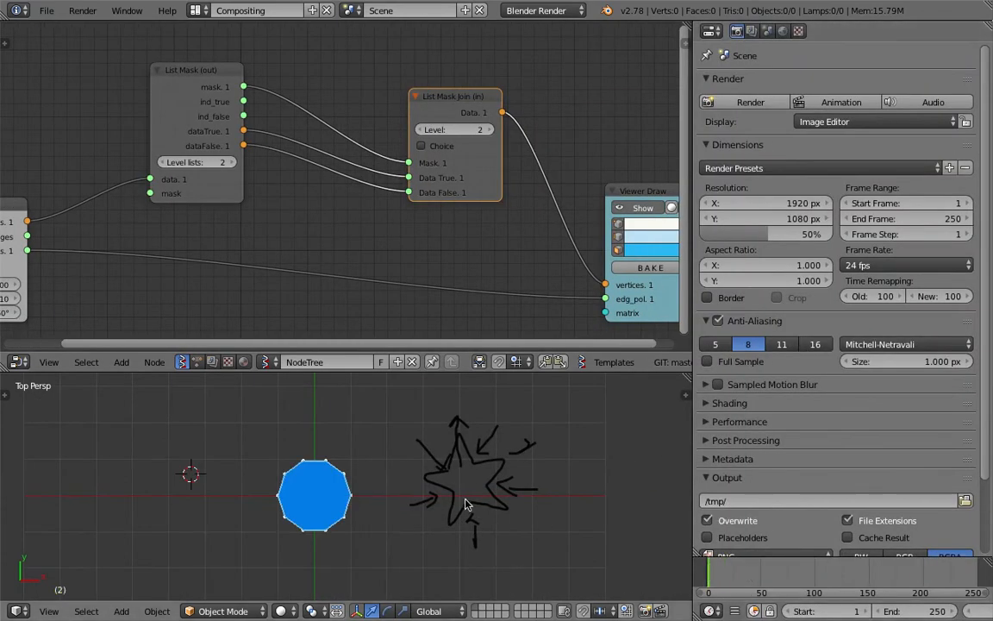
scroll(440, 505, up, 1)
middle_drag(399, 237, 419, 242)
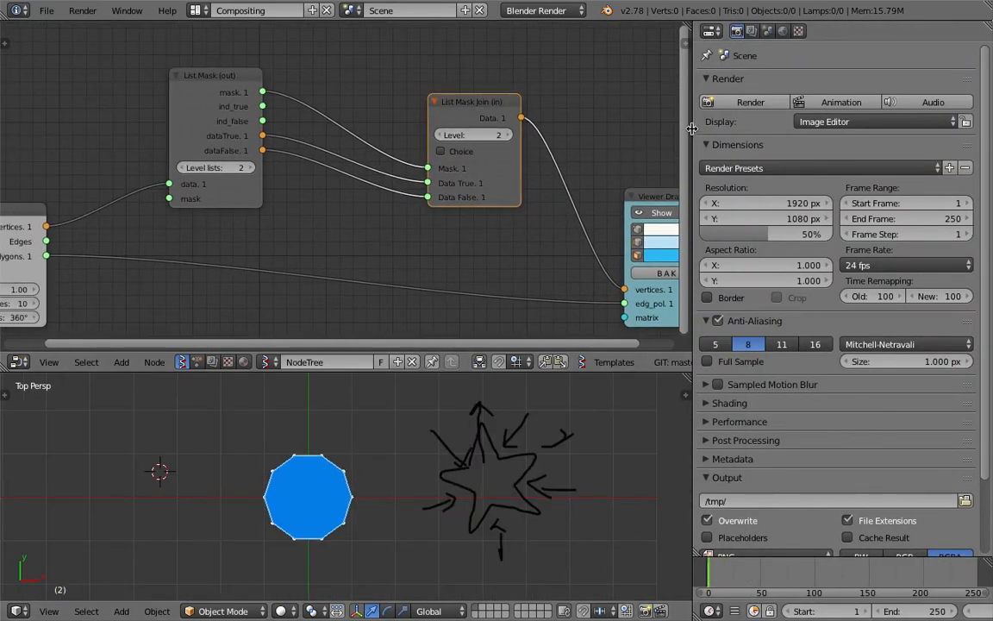
drag(695, 133, 836, 136)
middle_drag(397, 95, 395, 109)
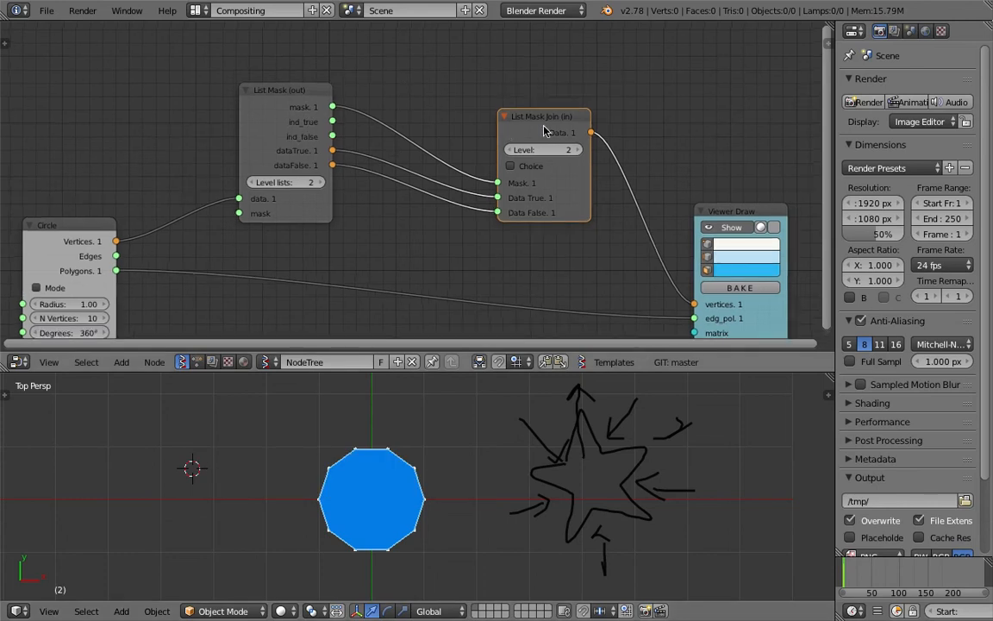
Spread the List Mask (out) and List Mask Join (in) nodes apart and add a Scale node between them.
drag(546, 126, 586, 111)
drag(308, 86, 241, 90)
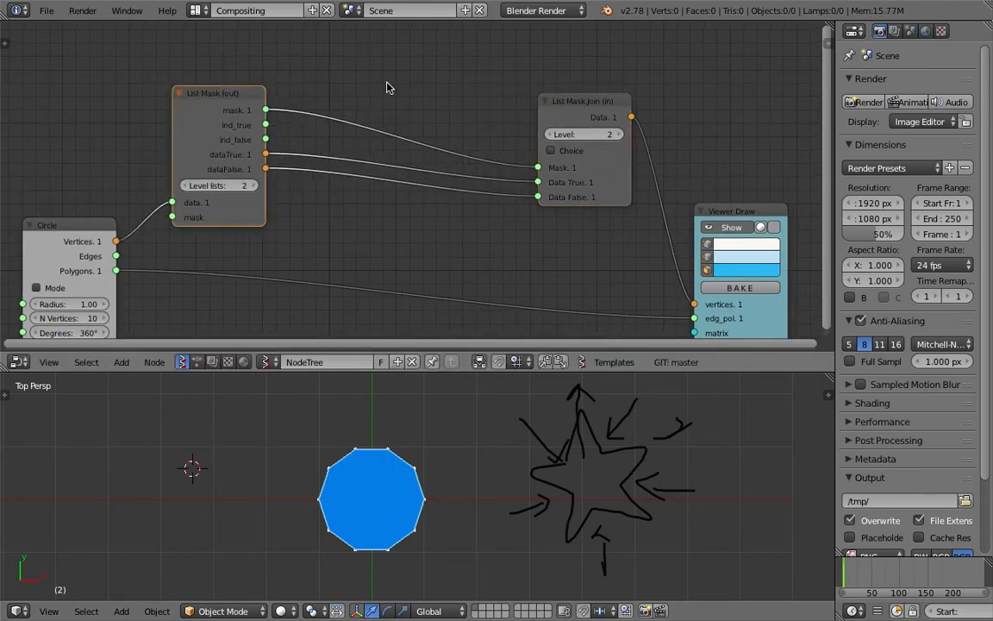
key(shift+a)
click(387, 84)
text(scal)
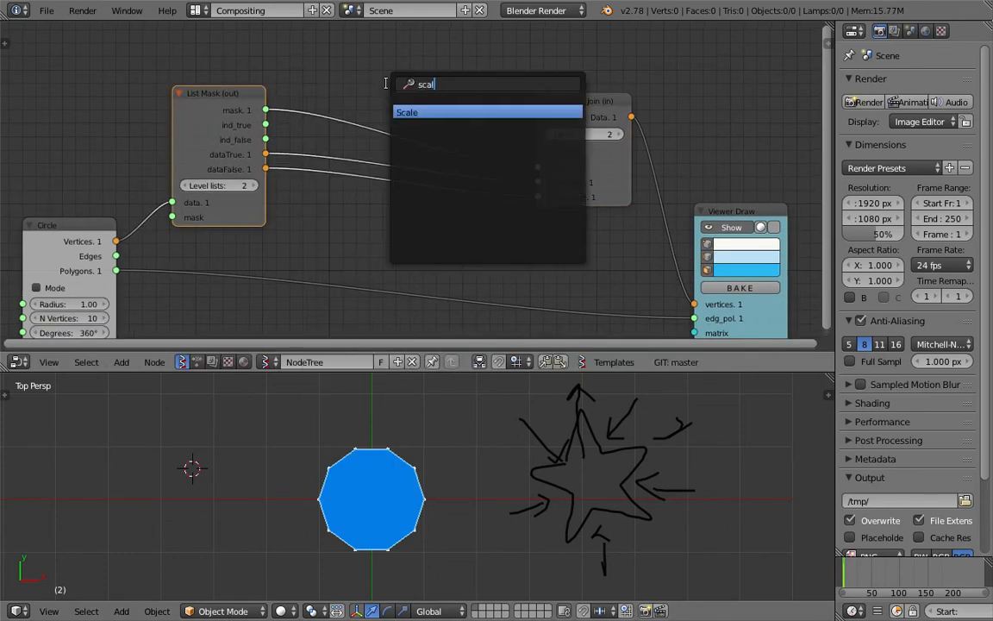
key(Return)
click(364, 123)
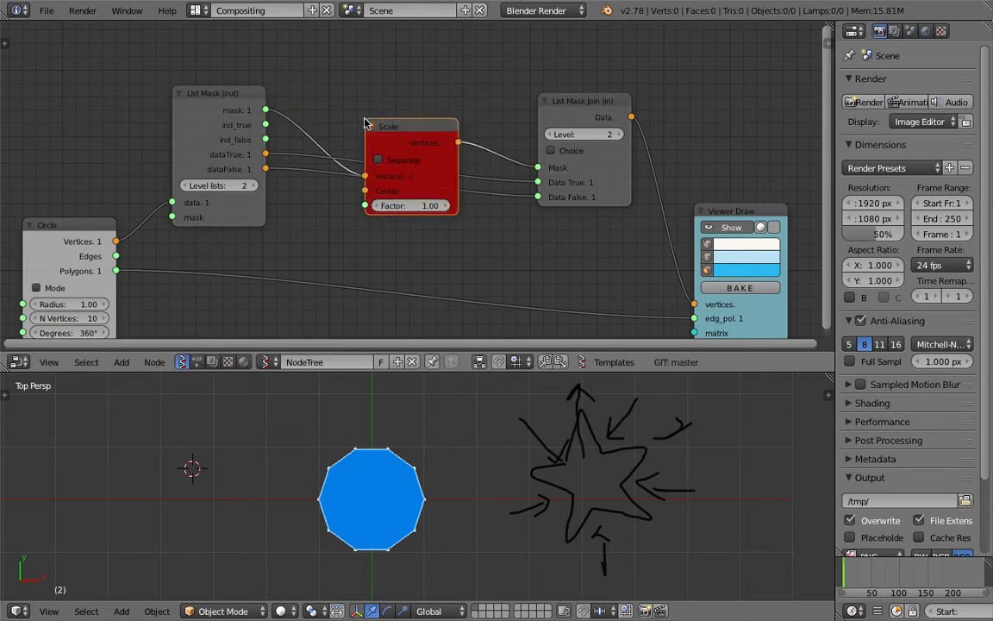
Link mask directly to the join node's Mask, route dataTrue through the Scale node into Data True, and set Factor to 1.78.
drag(393, 126, 398, 61)
drag(266, 111, 548, 167)
drag(265, 155, 372, 115)
drag(463, 79, 538, 182)
drag(422, 144, 473, 144)
scroll(435, 535, down, 1)
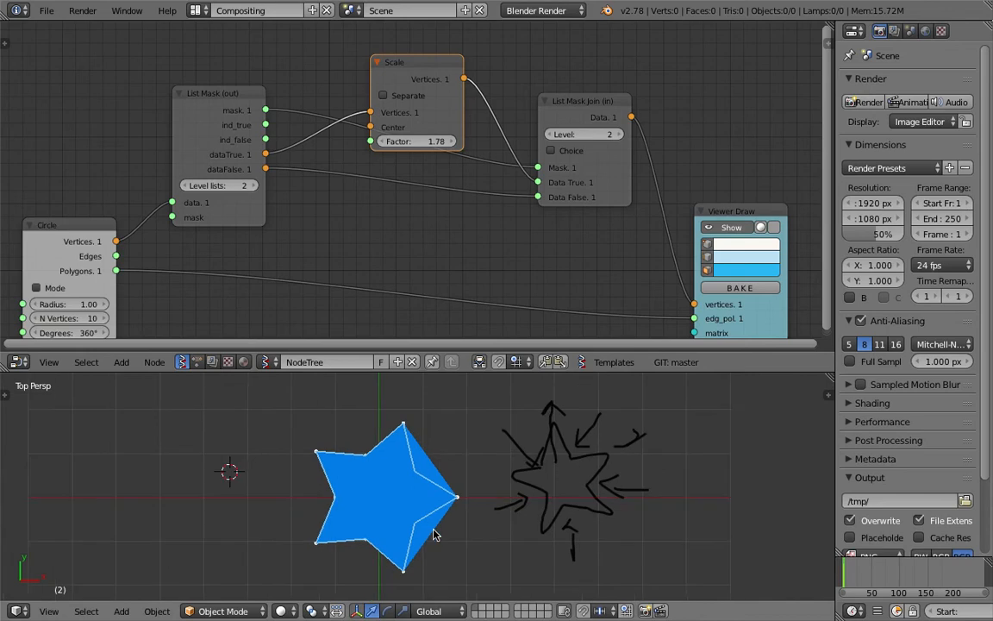
Enable ngons tessellation in the Viewer Draw node's properties and collapse the node editor's sidebar.
drag(731, 212, 719, 180)
click(825, 39)
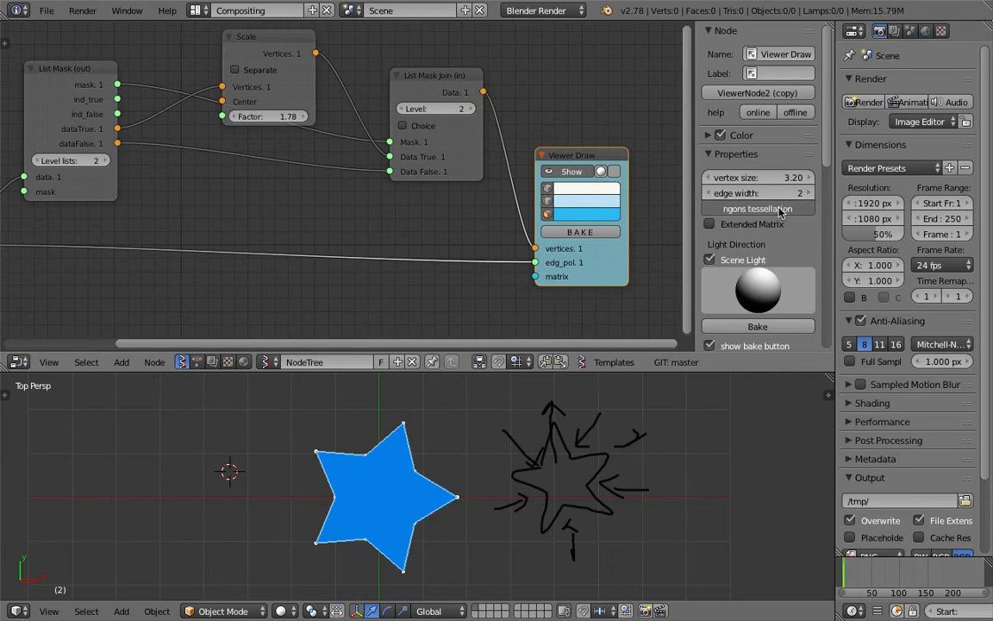
drag(696, 138, 821, 155)
scroll(525, 516, down, 3)
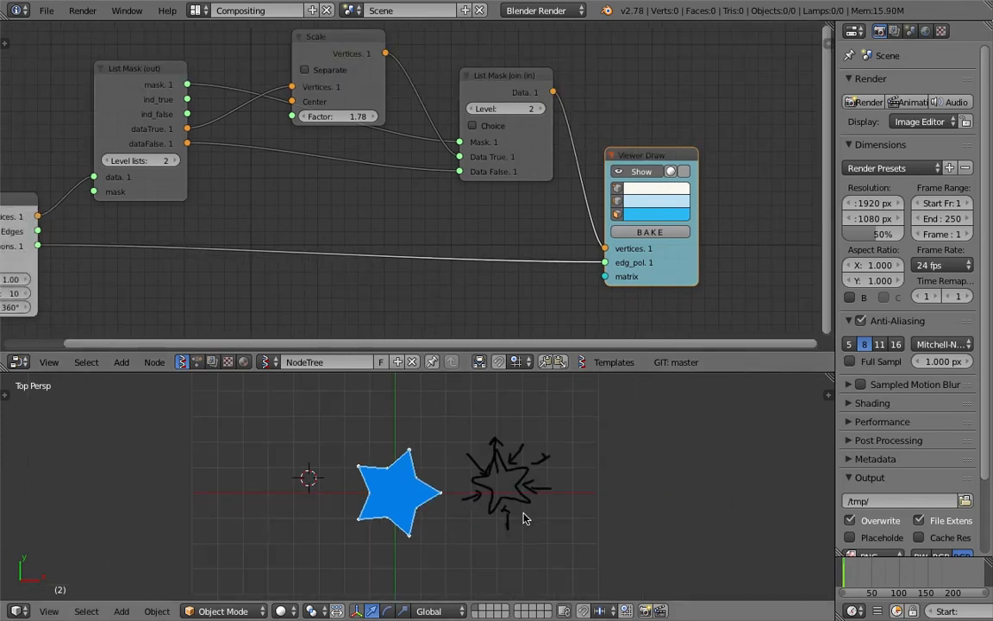
Bake the Viewer Draw star to a mesh object and move it beside the preview star, opposite the sketch.
shift+middle_drag(497, 494, 522, 489)
middle_drag(477, 287, 545, 274)
click(751, 242)
right_click(414, 493)
drag(414, 493, 297, 476)
key(super+s)
click(464, 470)
Slightly reposition the Scale, List Mask (out) and List Mask Join (in) nodes while reviewing the setup.
scroll(437, 168, up, 3)
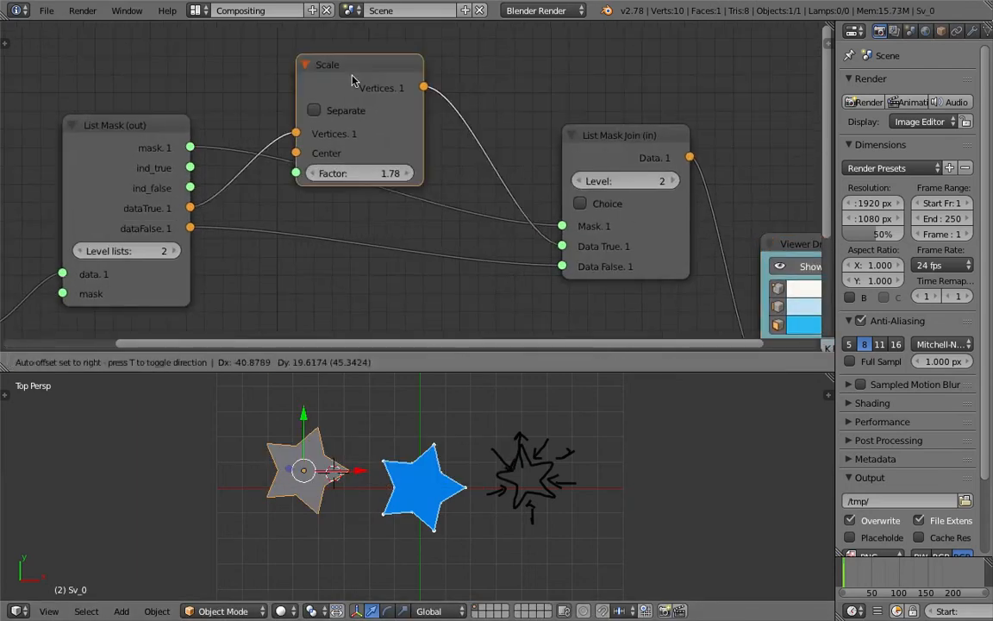
drag(388, 88, 348, 72)
middle_drag(159, 133, 270, 117)
mouse_move(227, 109)
mouse_down()
mouse_move(238, 116)
mouse_move(237, 105)
mouse_up()
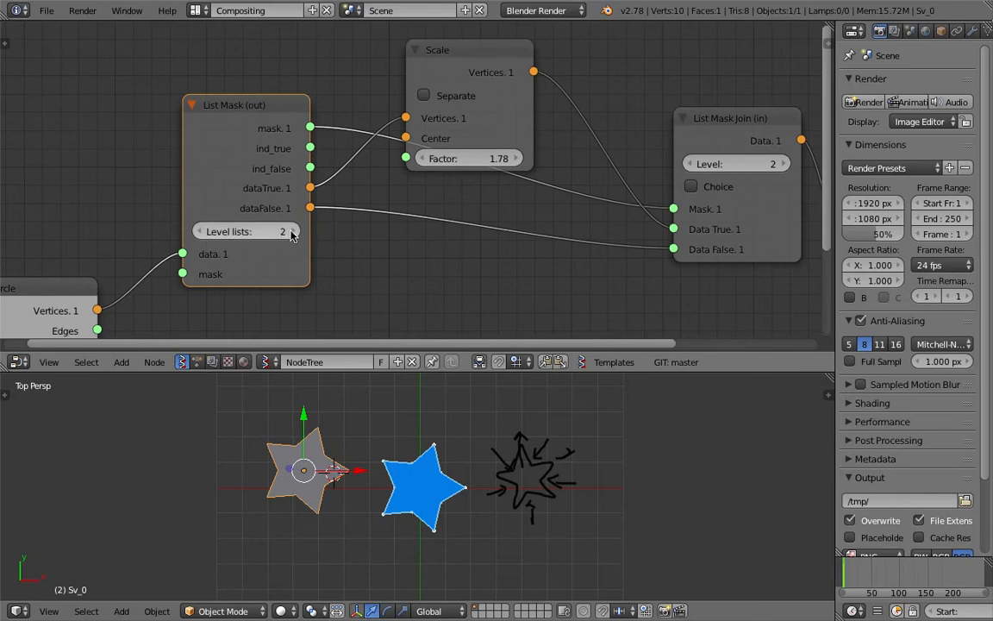
scroll(297, 234, down, 1)
middle_drag(607, 169, 544, 161)
drag(625, 128, 617, 130)
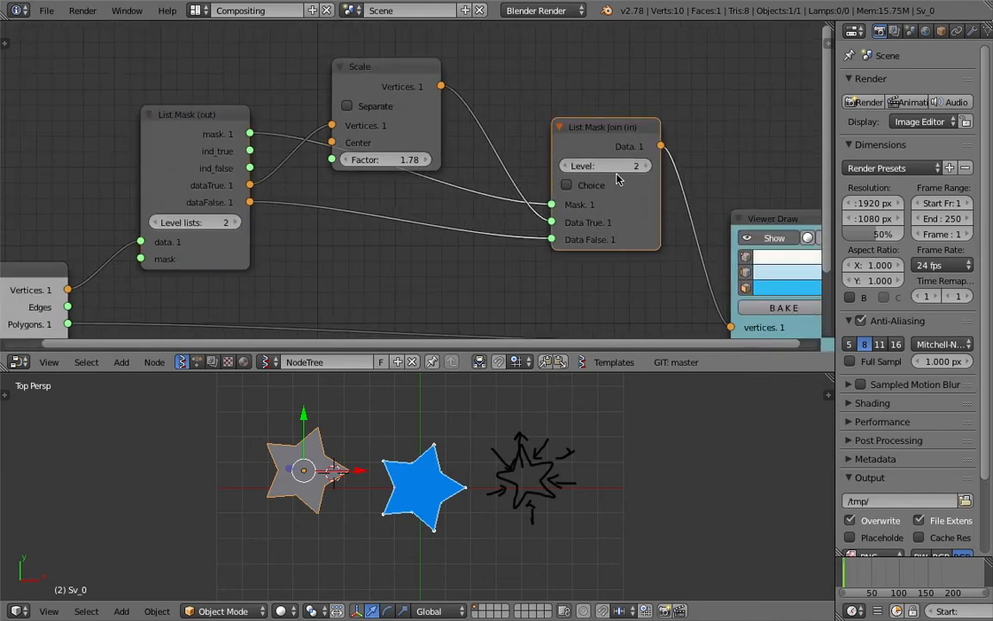
Try a Level of 1 on the List Mask Join (in) node and nudge the baked star mesh.
scroll(625, 182, down, 1)
click(546, 136)
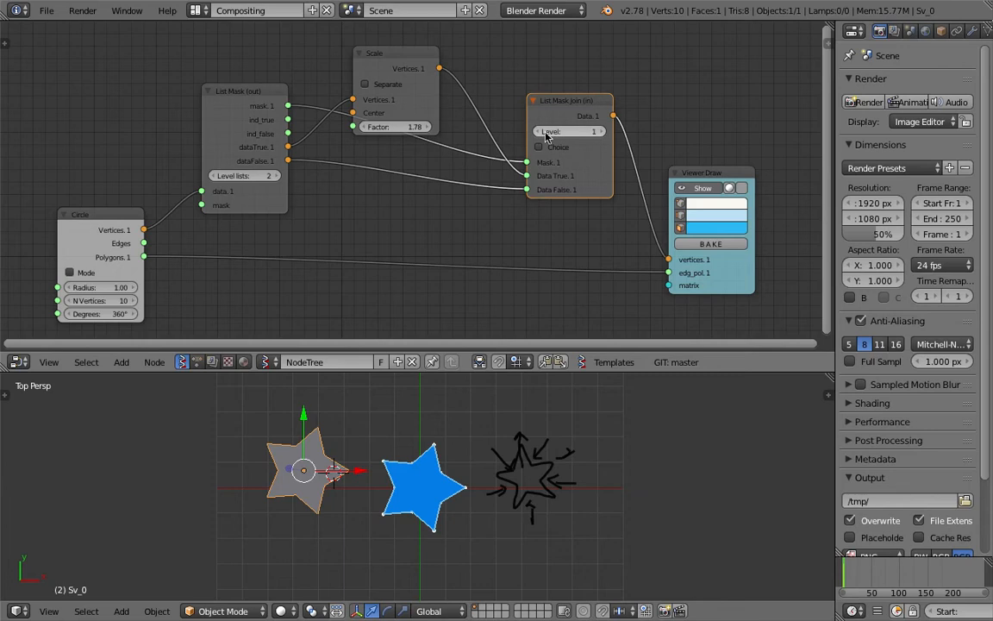
key(g)
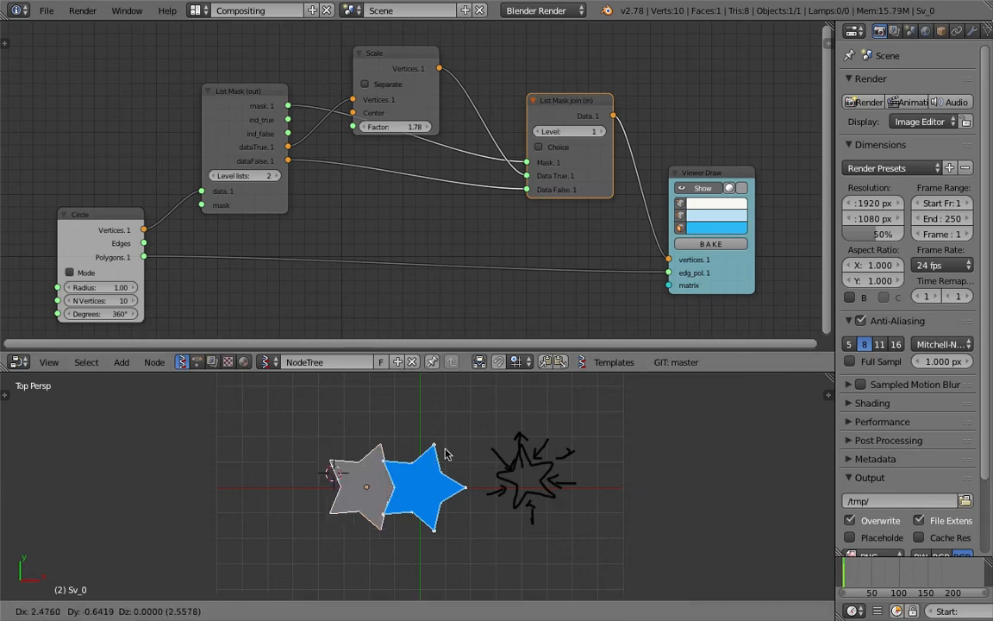
click(337, 469)
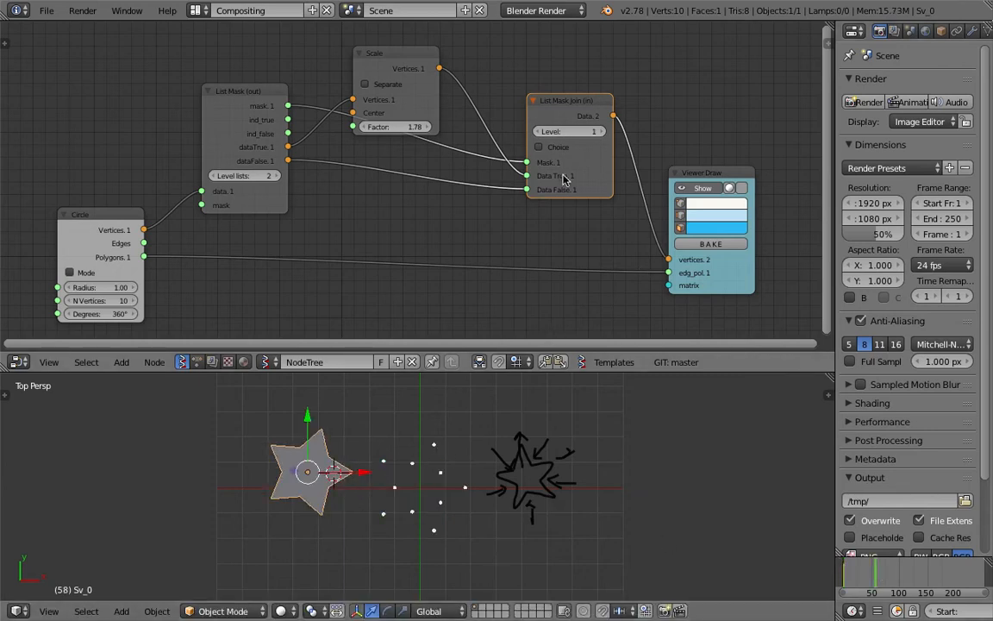
Return the List Mask Join (in) node's Level to 2 and jump to frame 104 to refresh the star.
click(602, 131)
click(902, 576)
key(ctrl+s)
click(610, 513)
middle_drag(514, 186, 528, 178)
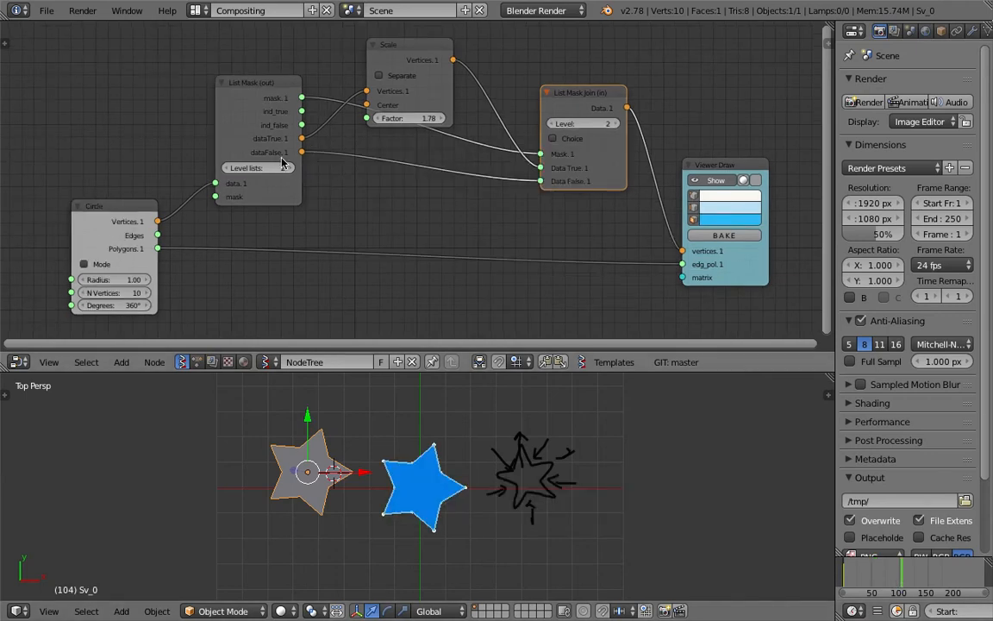
Open the recent file circle_to_star_demo_002.blend and look over its grease pencil circles node tree.
click(46, 10)
mouse_move(85, 61)
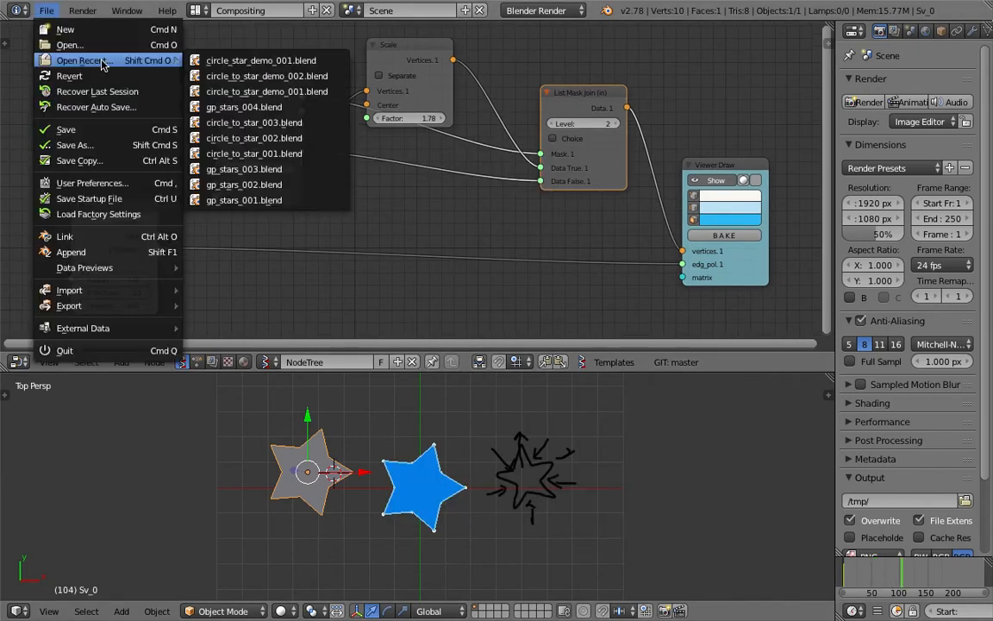
click(321, 76)
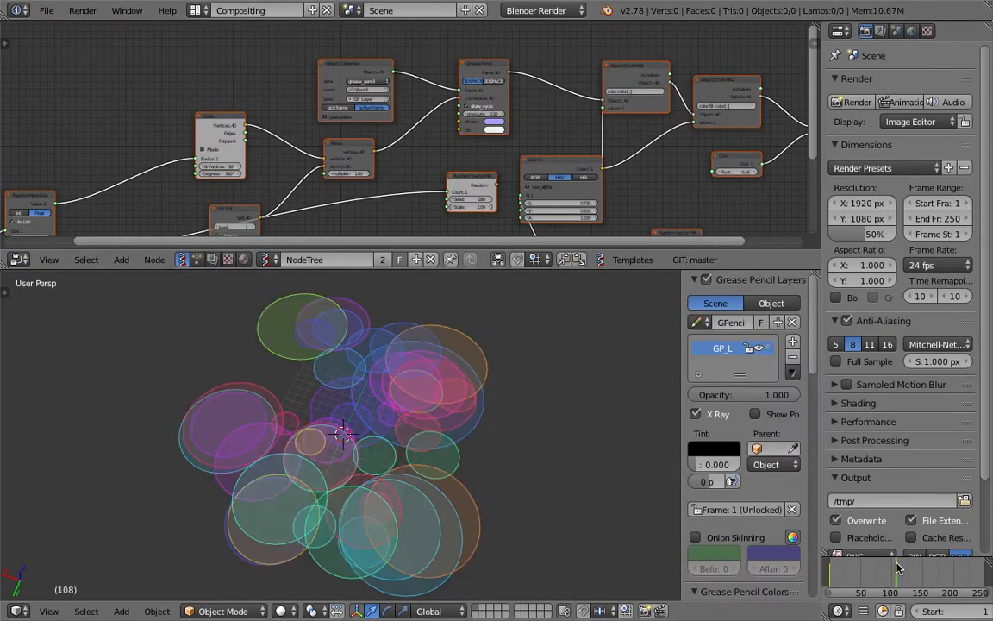
middle_drag(439, 443, 425, 443)
middle_drag(242, 156, 249, 146)
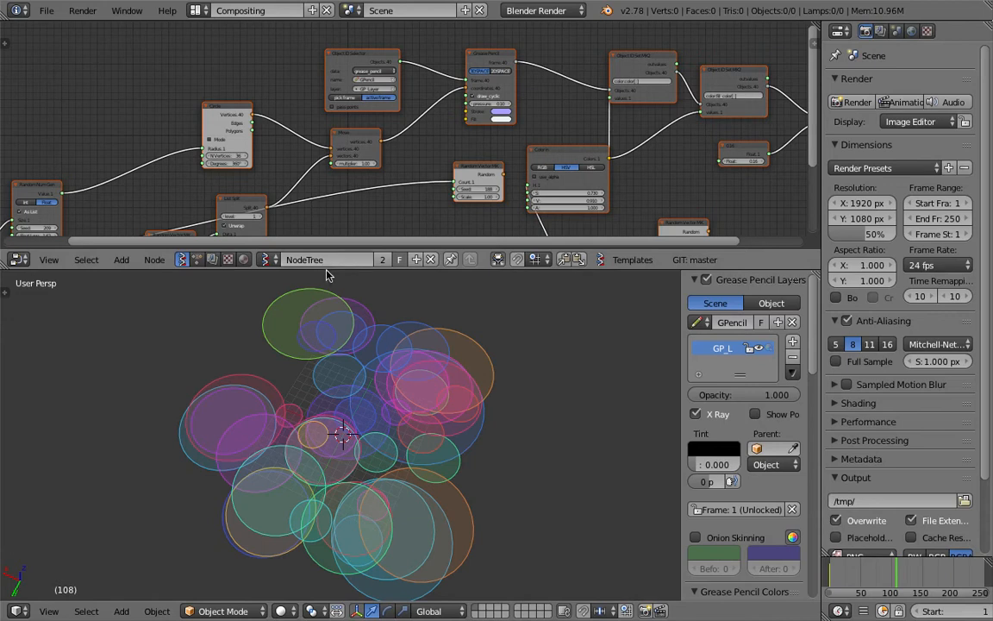
Enlarge the node editor and spread out the Object ID Selector, Circle, Move and List Split nodes.
drag(328, 270, 328, 420)
scroll(399, 288, up, 2)
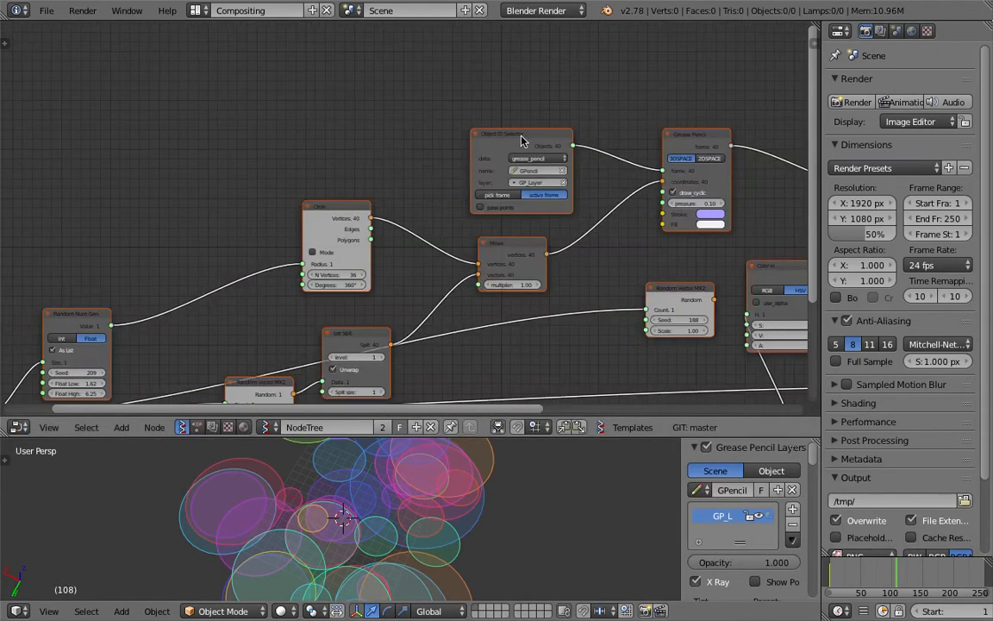
drag(522, 141, 552, 79)
scroll(354, 178, up, 2)
drag(308, 208, 184, 177)
drag(555, 253, 638, 220)
drag(354, 356, 500, 297)
middle_drag(424, 280, 548, 284)
scroll(368, 273, up, 3)
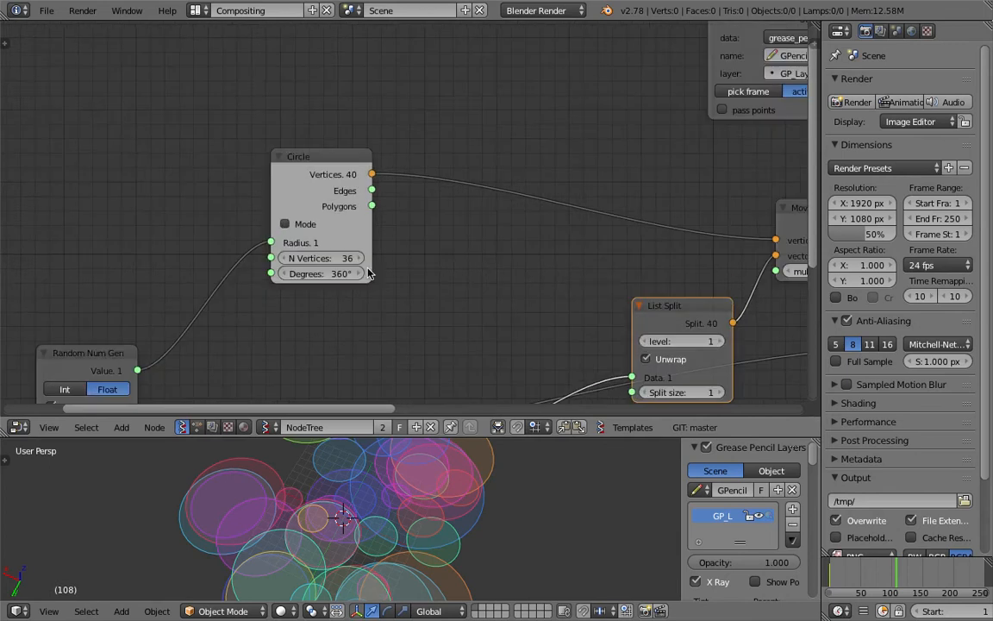
Set the Circle node's N Vertices to 10 and view the fills from another angle.
text(10)
key(Return)
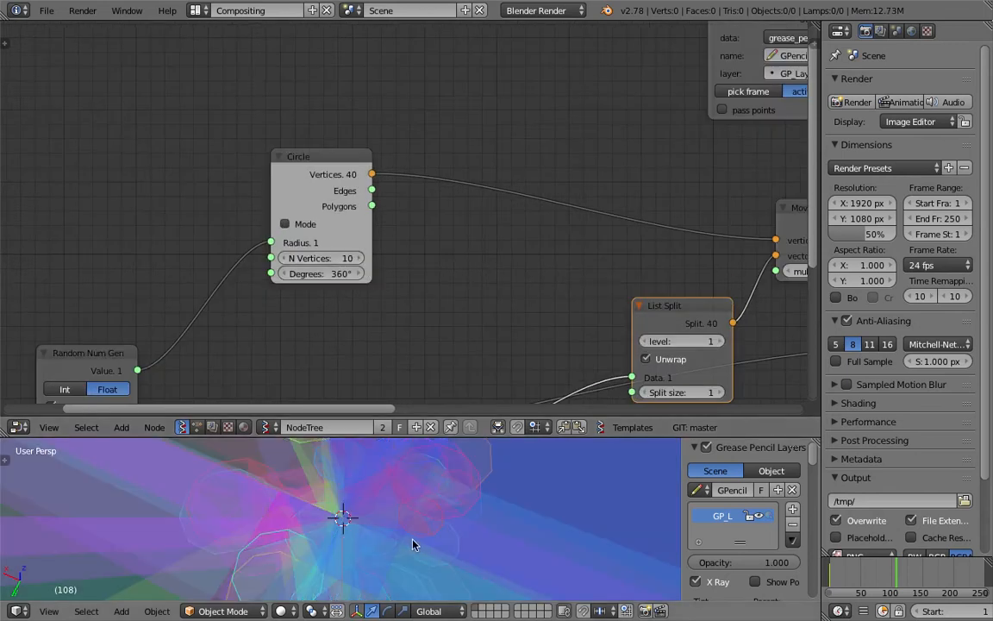
mouse_move(454, 546)
middle_down()
mouse_move(410, 515)
mouse_move(277, 532)
mouse_move(353, 483)
mouse_move(381, 536)
mouse_move(415, 505)
middle_up()
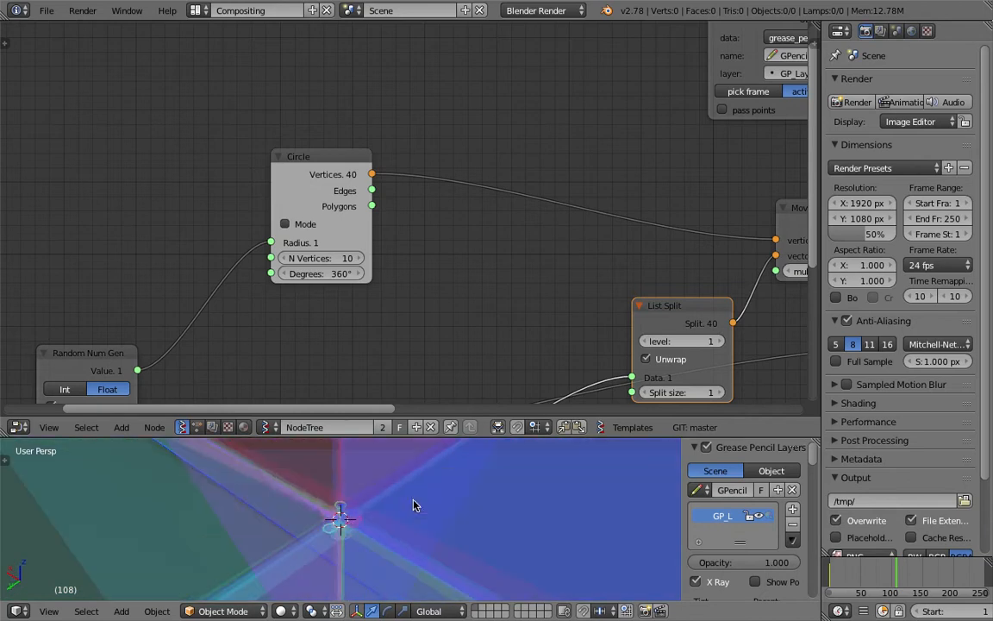
Enlarge the 3D view and widen its properties region to show the fill settings of palette color Color.078.
middle_drag(578, 269, 401, 239)
middle_drag(465, 215, 155, 211)
middle_drag(619, 234, 34, 278)
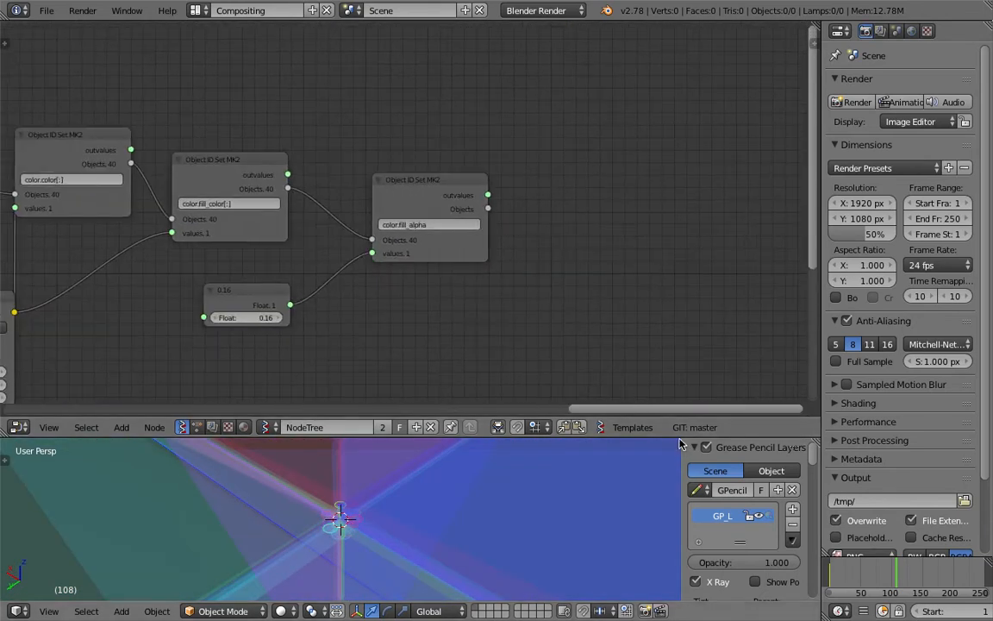
drag(680, 437, 677, 252)
scroll(513, 419, up, 8)
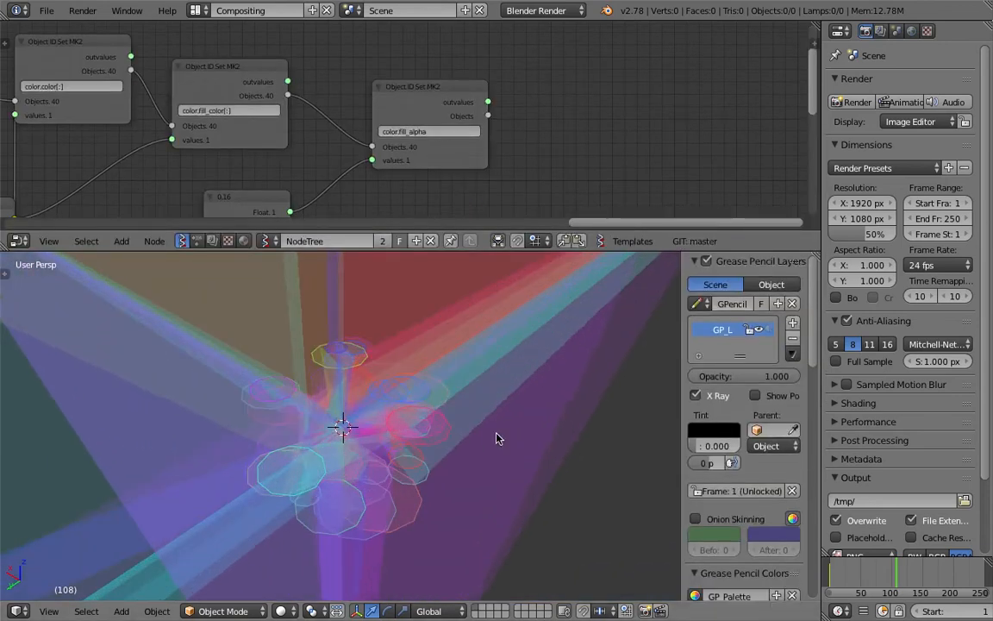
middle_drag(497, 437, 703, 432)
scroll(716, 444, down, 5)
drag(684, 400, 555, 403)
mouse_move(814, 404)
mouse_down()
mouse_move(825, 552)
mouse_move(823, 465)
mouse_move(721, 454)
mouse_up()
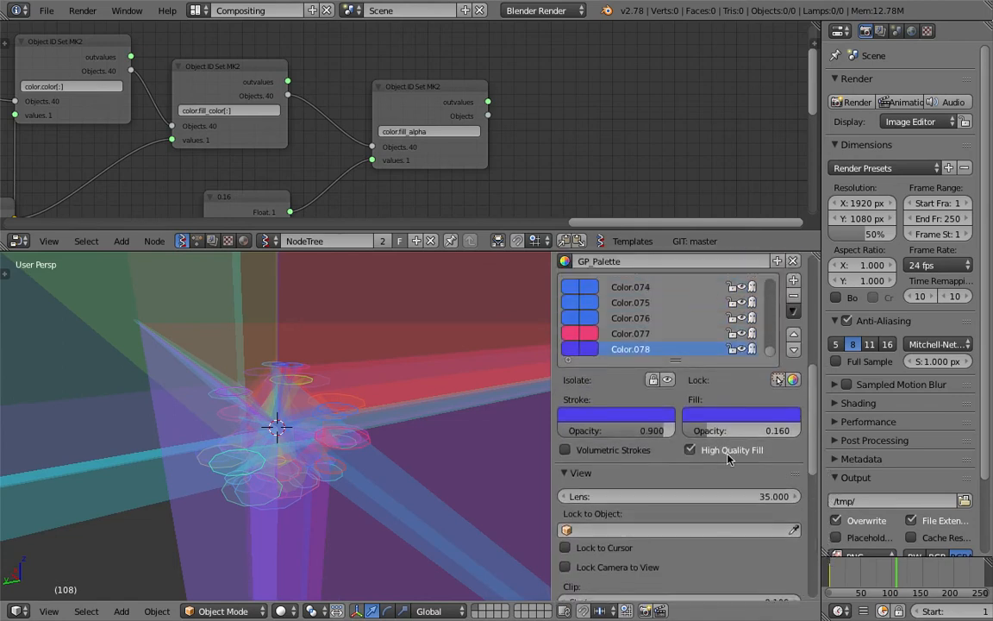
Toggle High Quality Fill for Color.078 repeatedly to compare the grease pencil fills, leaving it off.
click(743, 454)
click(742, 455)
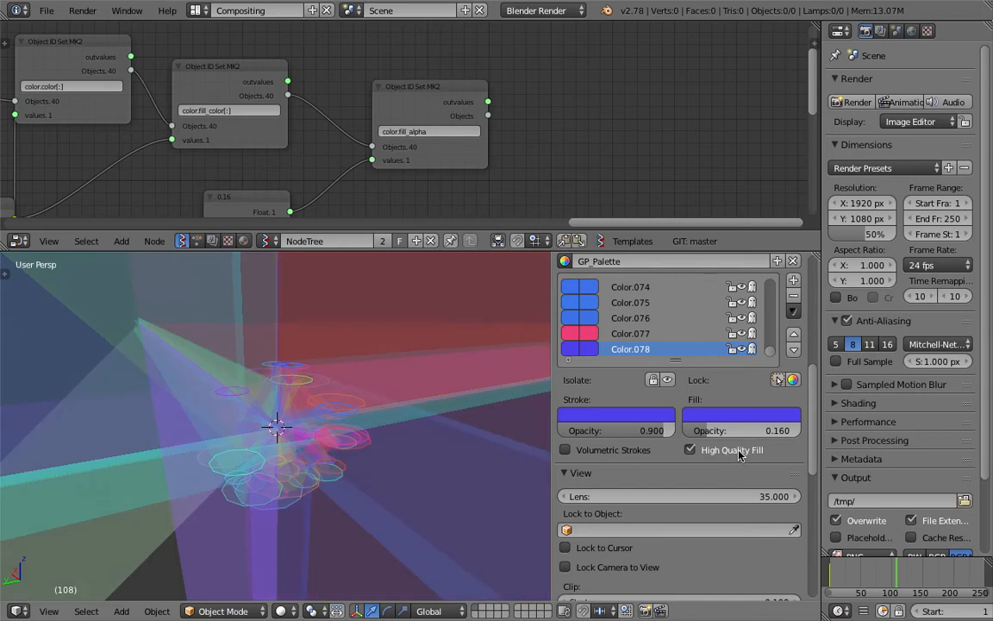
click(740, 454)
click(740, 455)
click(739, 455)
click(739, 455)
click(739, 456)
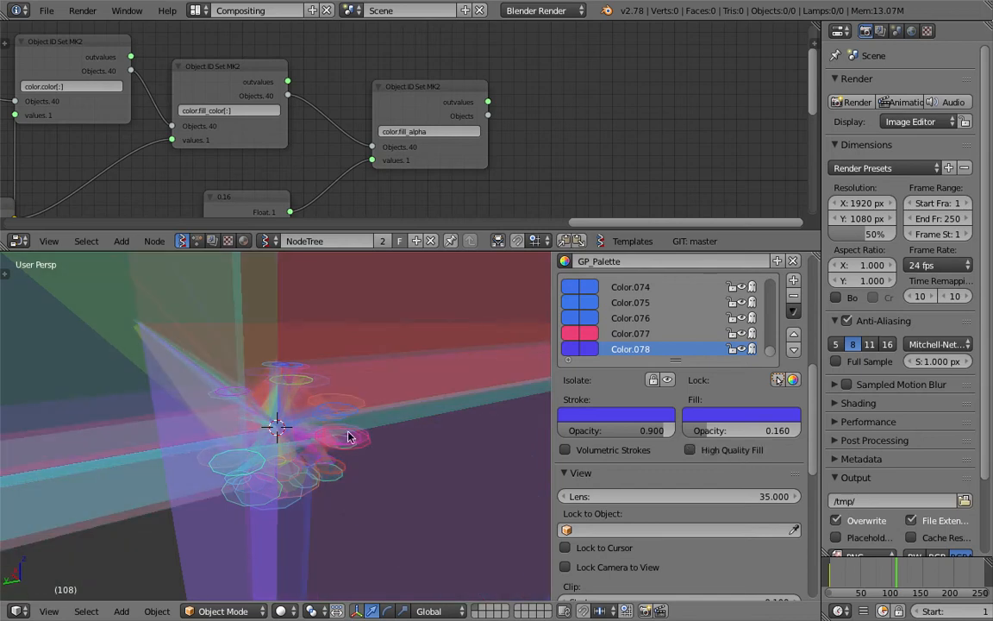
click(719, 450)
click(725, 450)
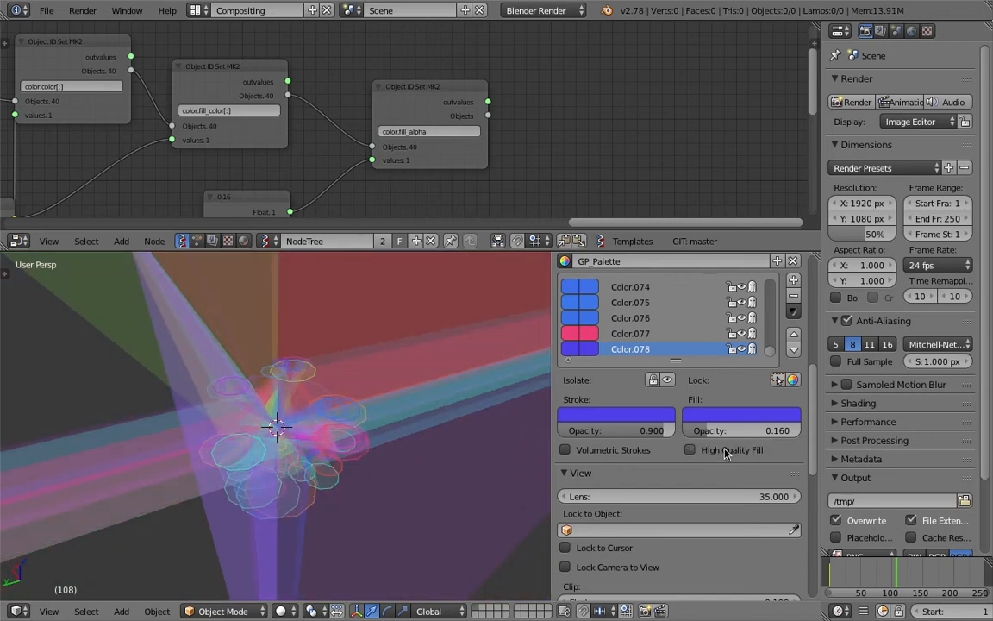
click(729, 454)
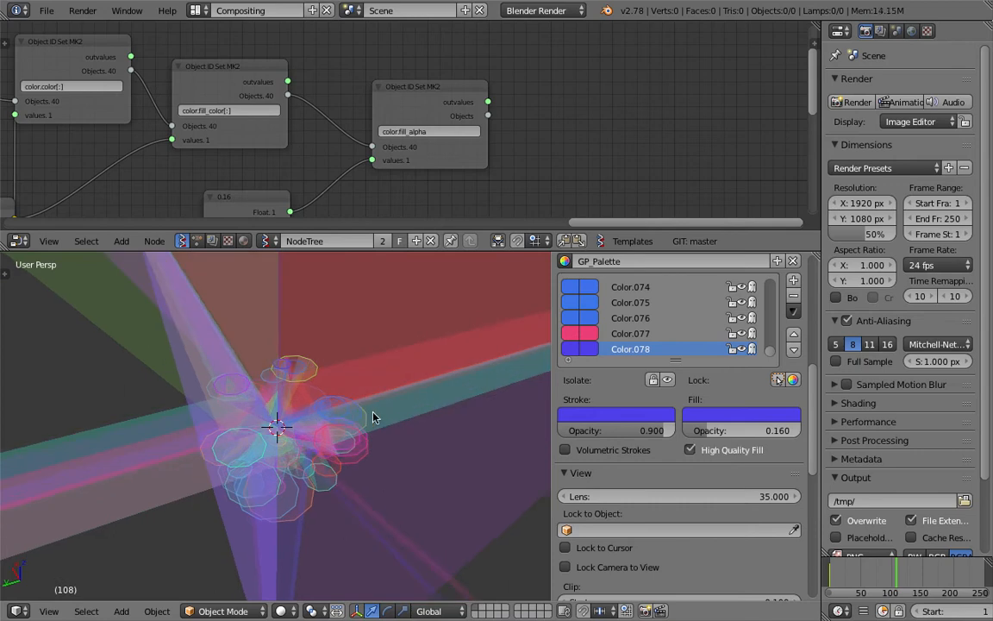
click(734, 455)
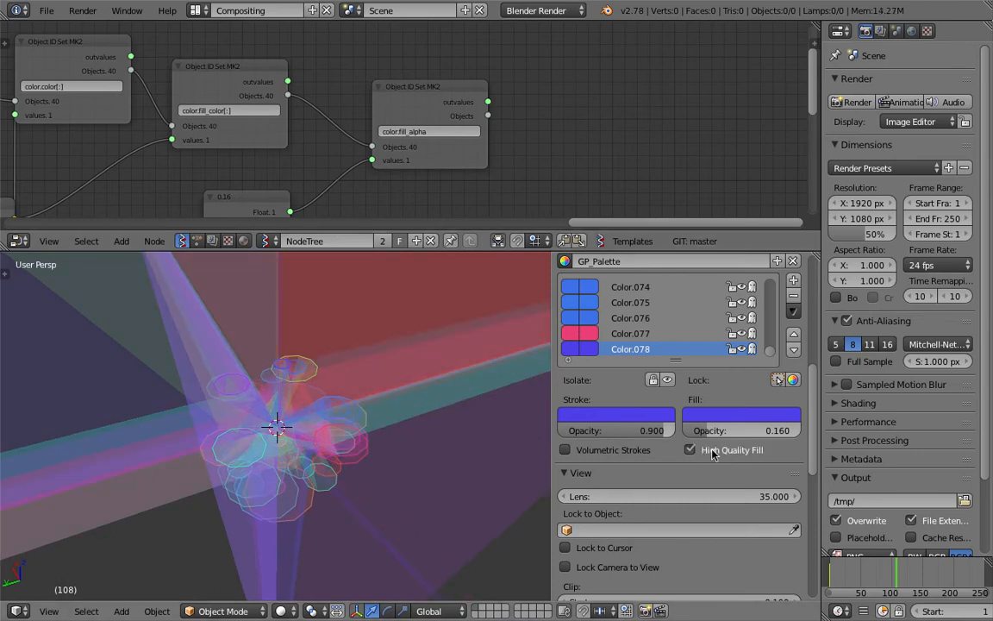
scroll(365, 431, up, 3)
scroll(390, 400, up, 1)
click(714, 452)
click(712, 452)
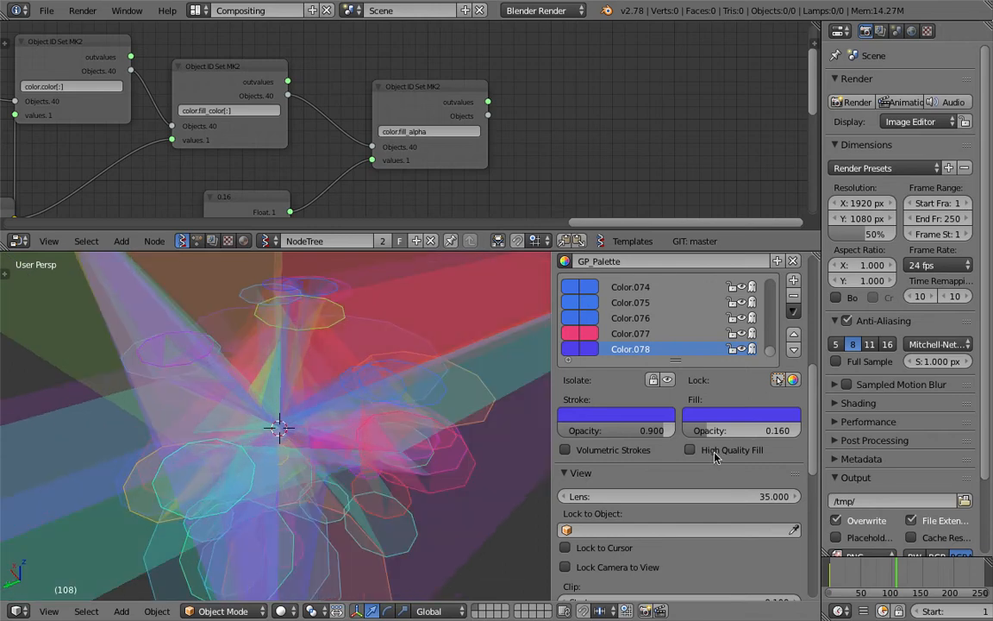
scroll(359, 391, up, 1)
Copy the last logged use_hq_fill = False command for Color.078 from the info log and collapse the log.
drag(577, 23, 362, 151)
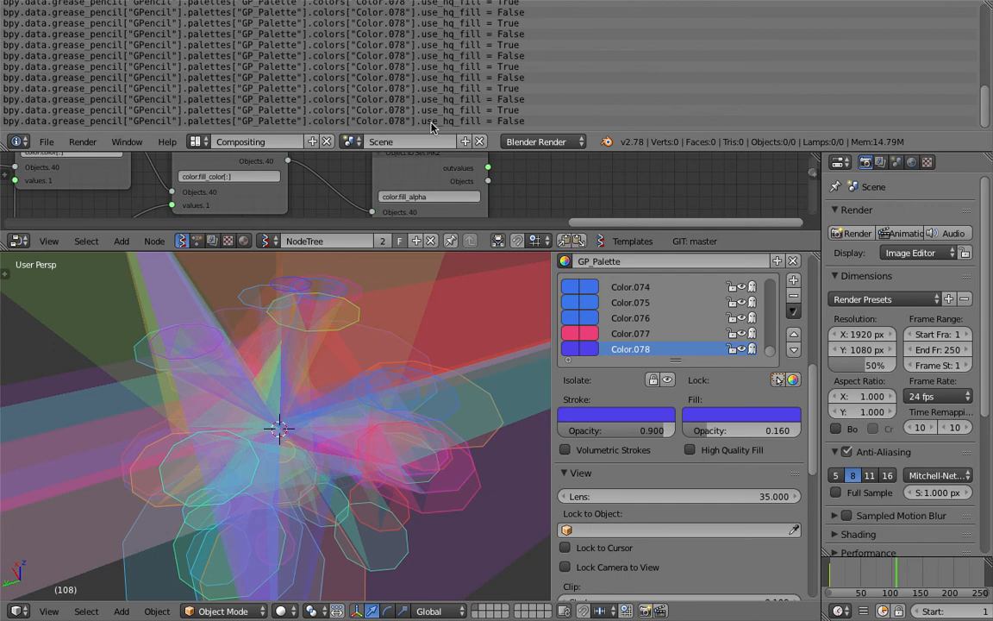
click(429, 123)
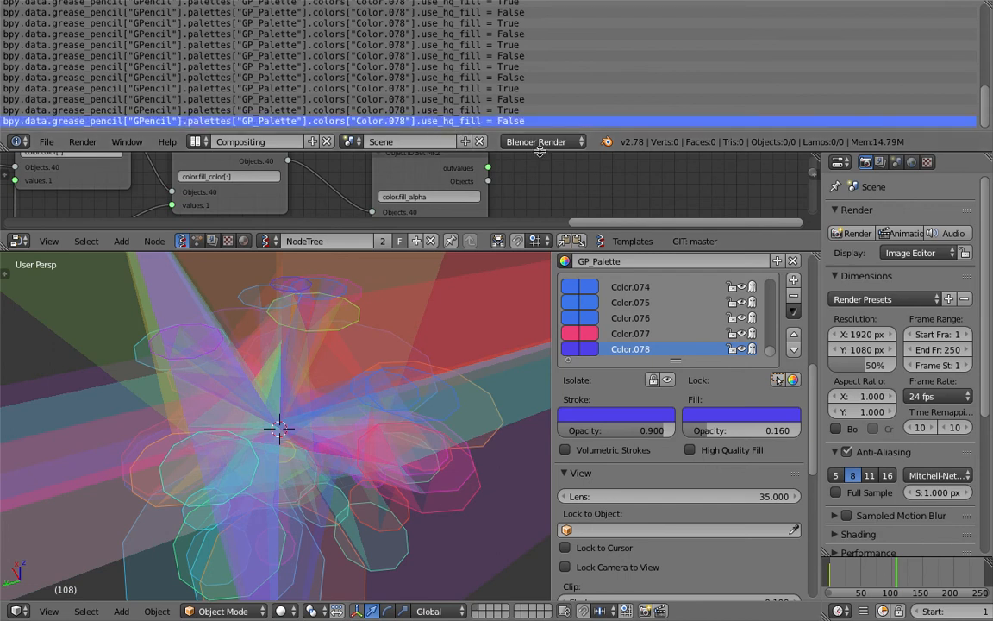
drag(539, 154, 544, 17)
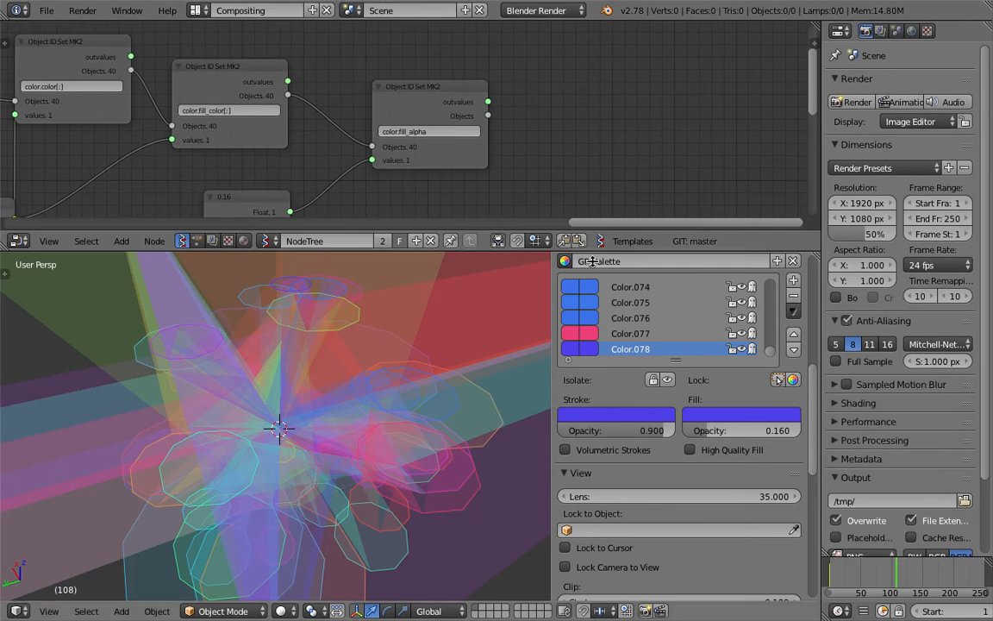
Duplicate the color.fill_alpha Object ID Set MK2 node, paste the copied use_hq_fill command into it and widen it.
drag(595, 251, 602, 380)
middle_drag(552, 195, 473, 141)
scroll(409, 180, up, 4)
click(277, 99)
key(shift+d)
click(510, 105)
click(526, 162)
key(ctrl+v)
click(621, 179)
drag(590, 168, 771, 167)
Shorten the pasted expression in the duplicated node to color.use_hq_fill = False.
middle_drag(548, 156, 446, 153)
scroll(446, 152, up, 5)
click(529, 163)
click(545, 163)
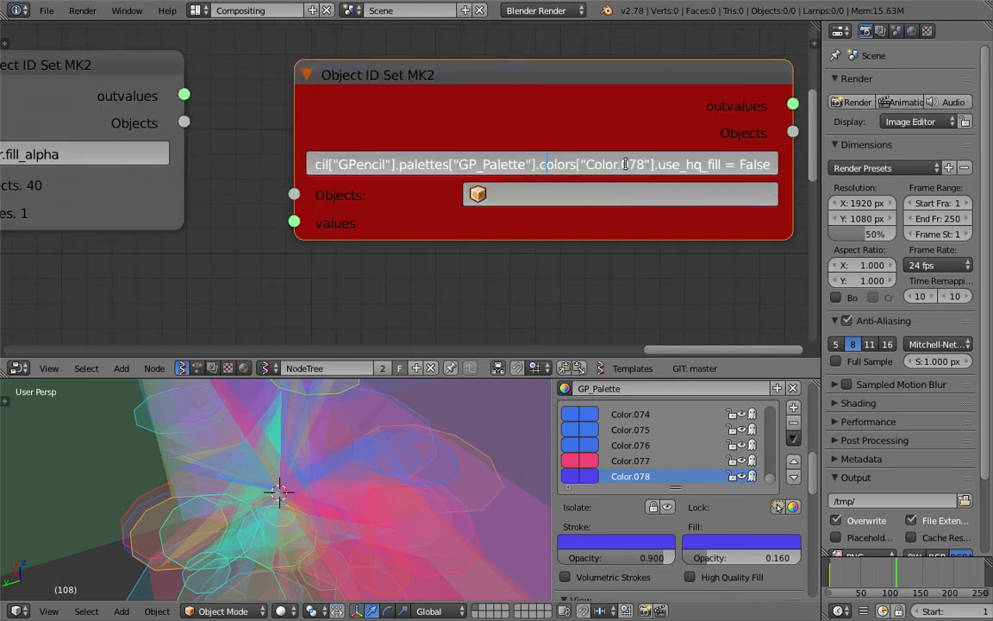
drag(654, 163, 134, 114)
text(color)
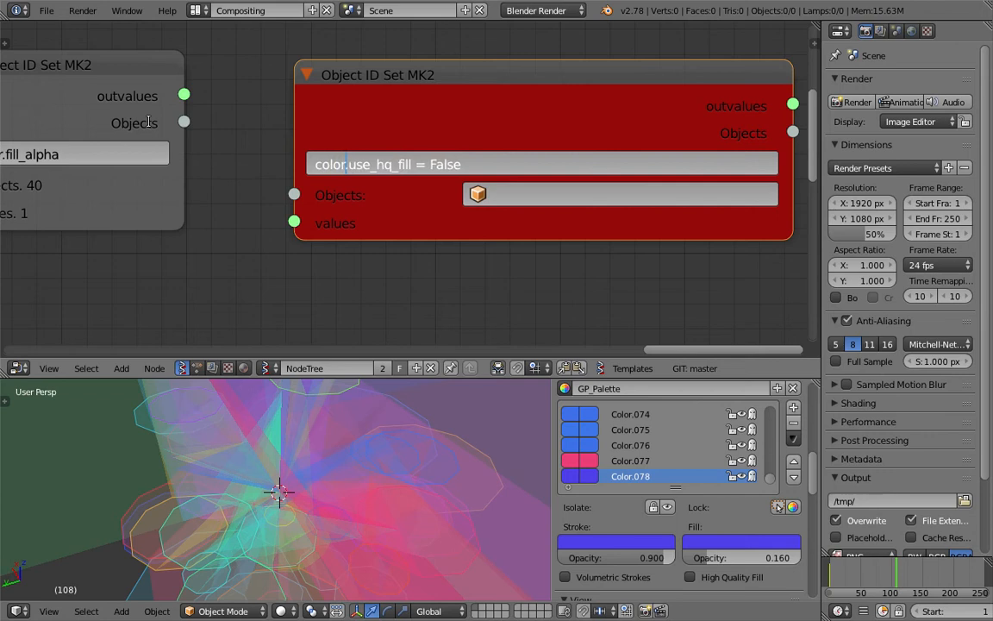
key(Return)
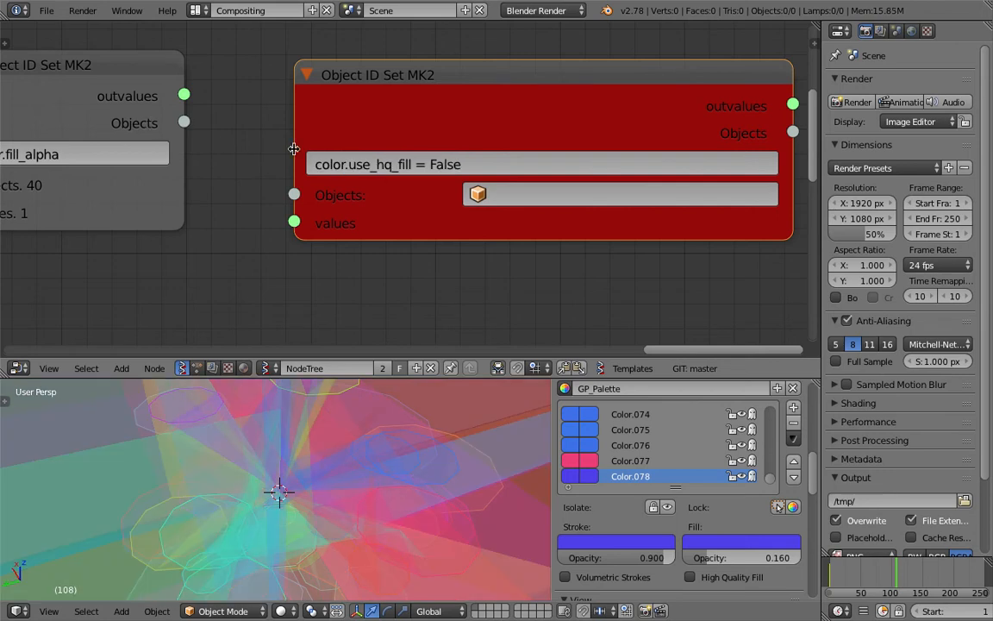
Connect the color.fill_alpha node's Objects output to the Objects input of the color.use_hq_fill = False node.
scroll(481, 165, down, 1)
middle_drag(235, 139, 324, 150)
drag(320, 146, 405, 204)
scroll(371, 234, down, 1)
scroll(327, 483, down, 4)
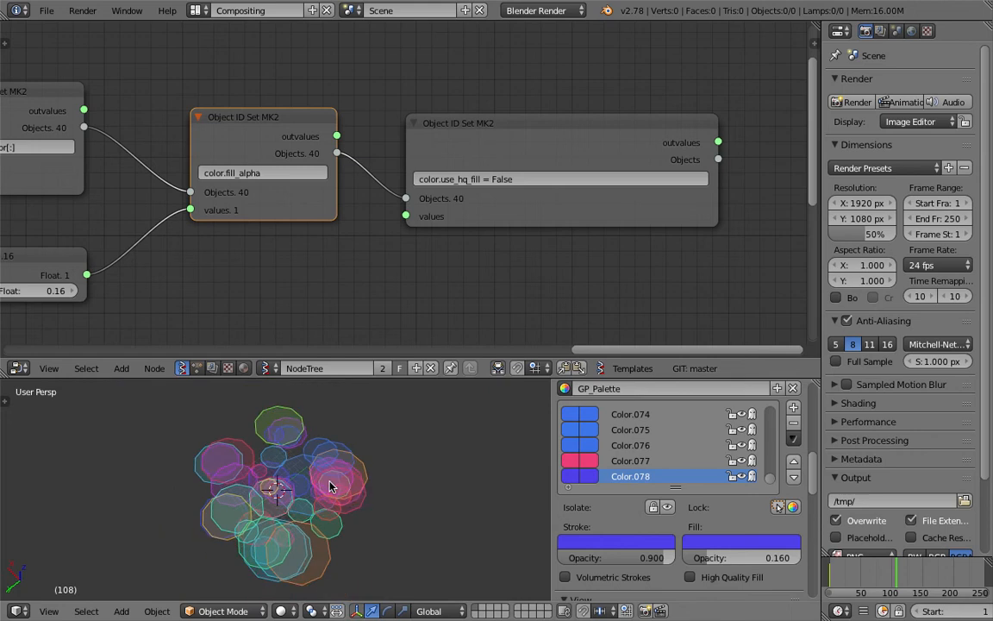
Save over the current file and check the High Quality Fill setting of palette colors Color.073 and Color.074.
key(ctrl+s)
key(Return)
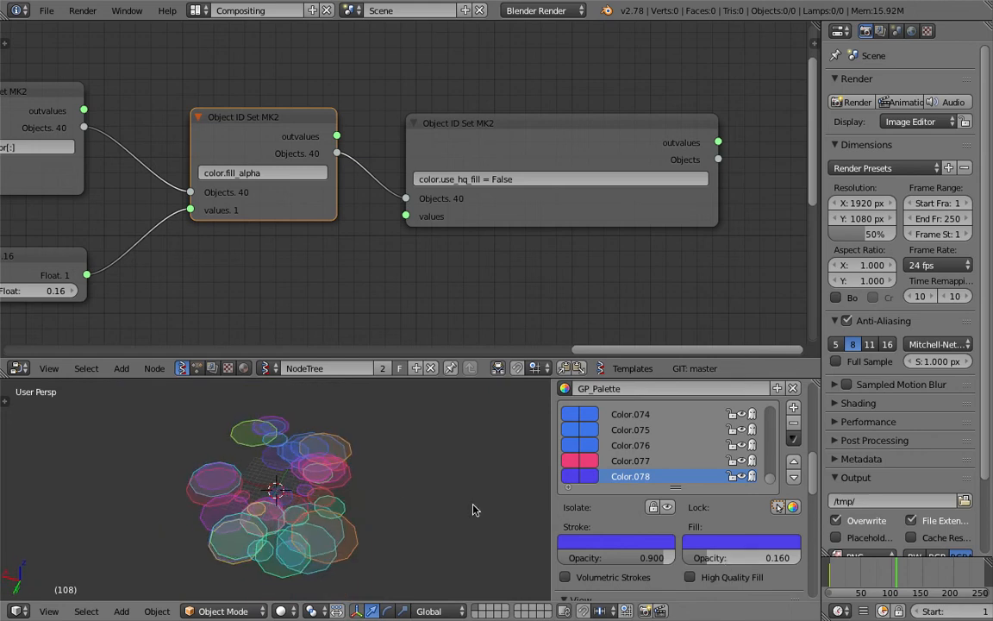
scroll(636, 445, up, 3)
click(636, 444)
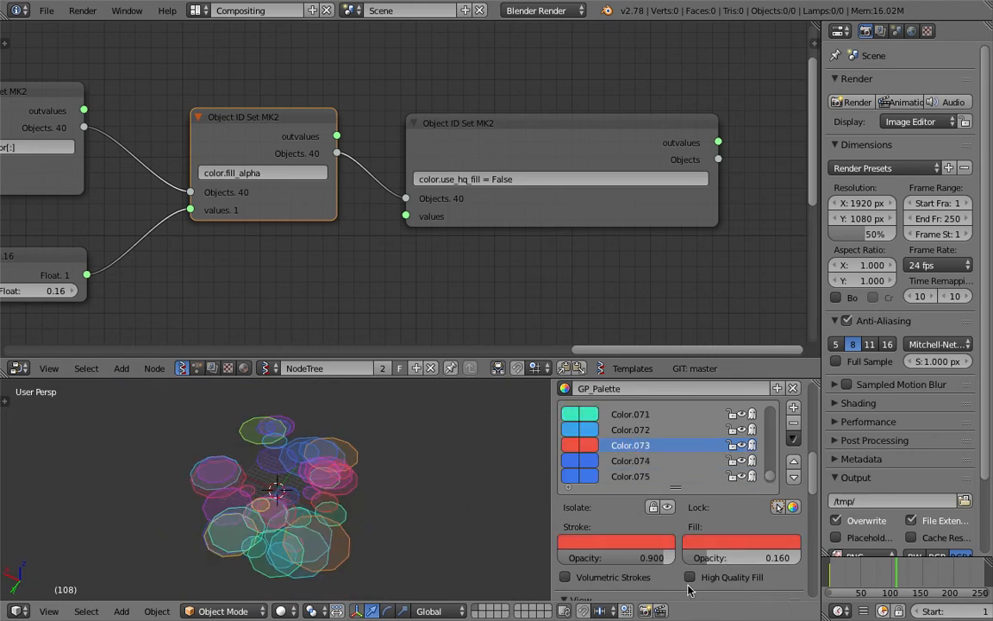
scroll(447, 475, up, 4)
middle_drag(348, 505, 438, 513)
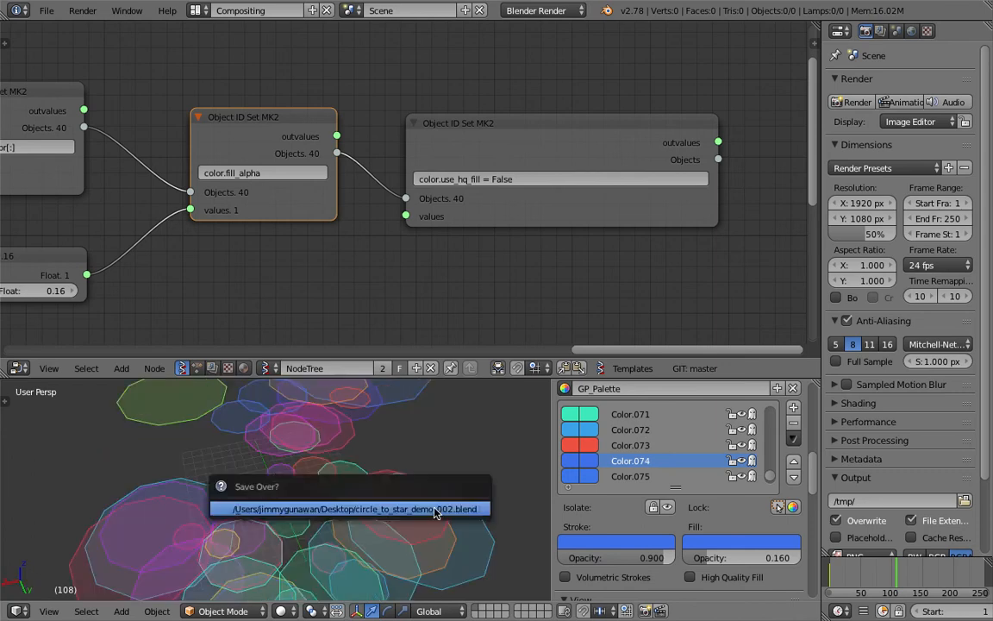
Set the Circle node's N Vertices to 3 to draw triangles.
scroll(406, 183, down, 2)
middle_drag(257, 198, 720, 156)
scroll(502, 225, down, 4)
middle_drag(287, 204, 628, 194)
middle_drag(289, 186, 504, 147)
scroll(314, 153, up, 3)
mouse_move(281, 144)
mouse_down()
mouse_move(298, 144)
mouse_move(274, 144)
mouse_move(288, 147)
mouse_up()
scroll(415, 478, down, 3)
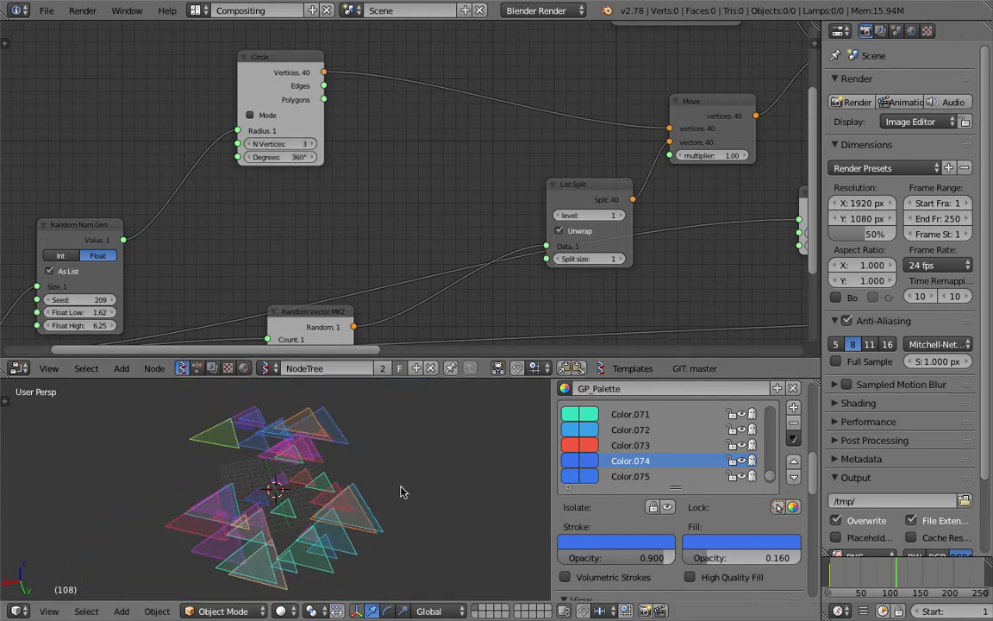
Inspect the triangles from several angles and save over the current file.
middle_drag(414, 479, 287, 447)
middle_drag(300, 506, 362, 450)
key(ctrl+s)
click(294, 437)
scroll(342, 457, up, 3)
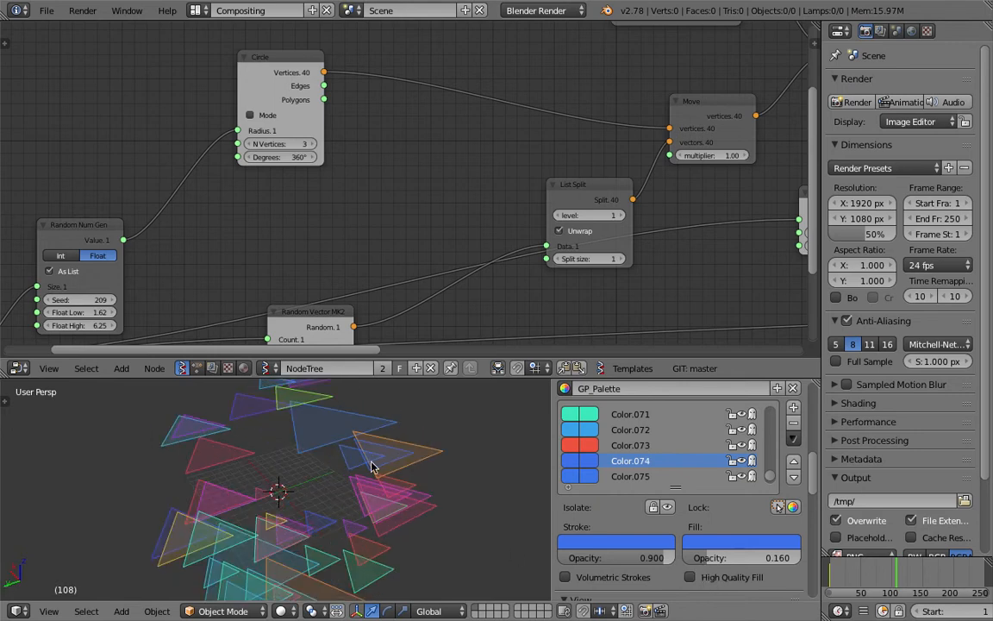
middle_drag(389, 472, 378, 476)
Save the scene under the incremented file name circle_to_star_demo_003.blend.
key(super+s)
click(49, 14)
click(103, 131)
click(47, 11)
click(92, 131)
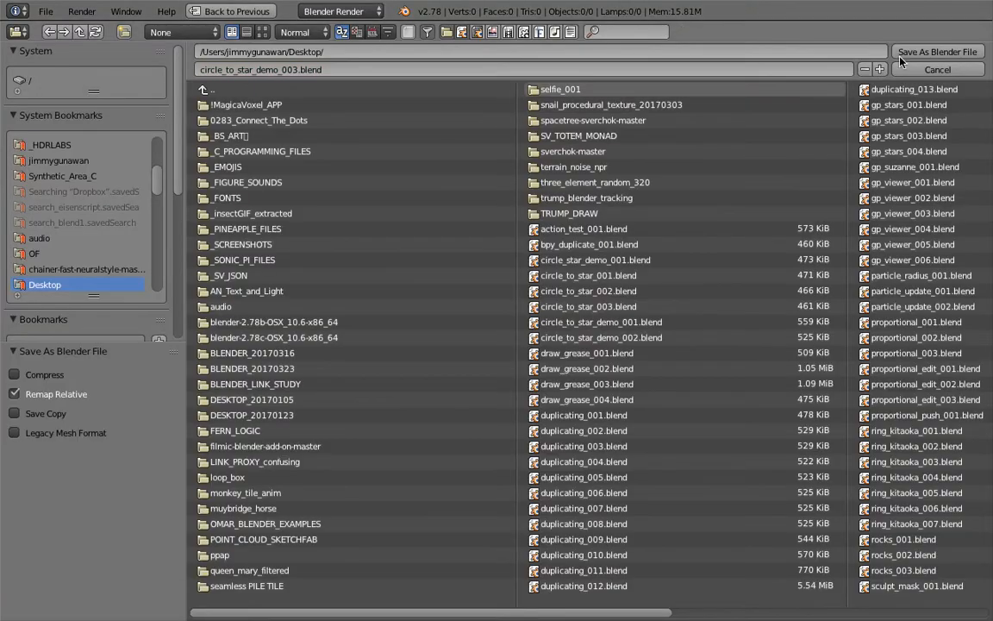
click(881, 71)
key(Return)
Move the Circle node farther from the Move node and enable pass points on the Object ID Selector node.
drag(230, 141, 170, 119)
middle_drag(466, 144, 447, 180)
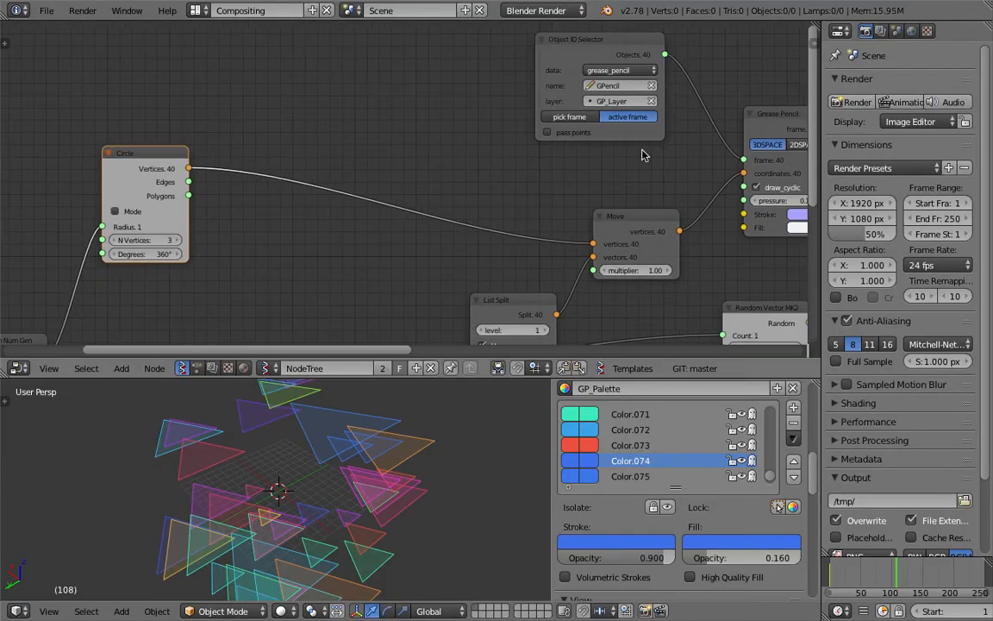
click(640, 133)
middle_drag(271, 193, 374, 166)
middle_drag(636, 87, 558, 173)
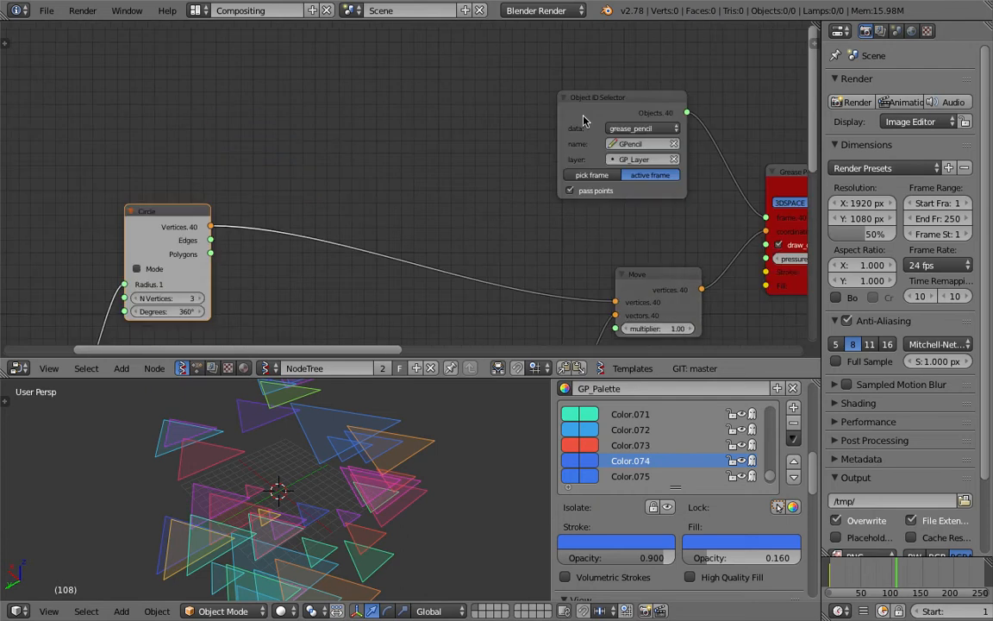
Reposition the Object ID Selector node slightly and save the file.
drag(584, 117, 625, 89)
middle_drag(641, 120, 588, 124)
key(ctrl+s)
click(583, 127)
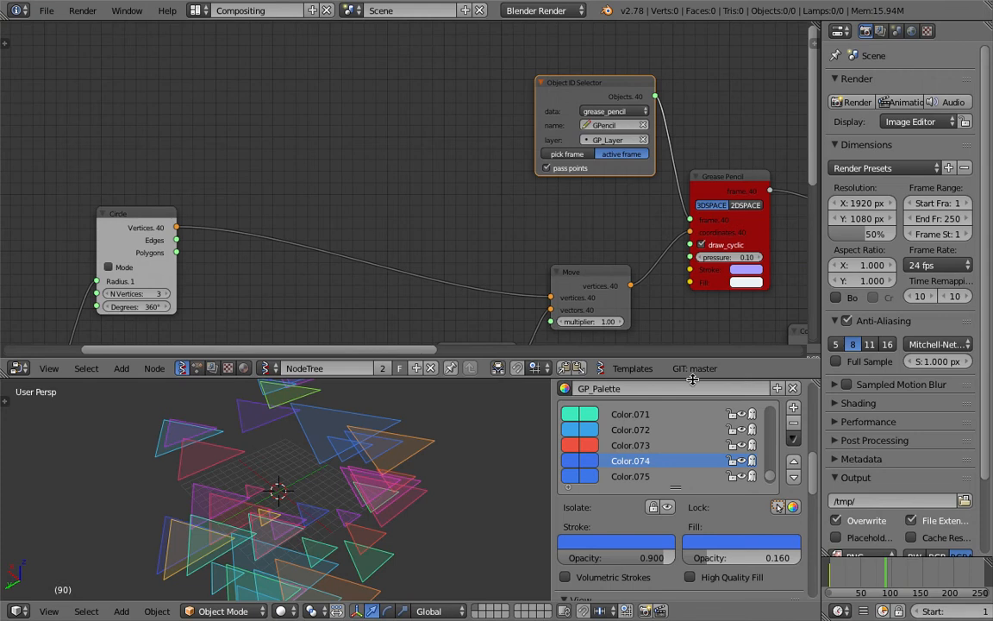
Nudge the Move and Grease Pencil nodes into clearer positions.
middle_drag(605, 224, 569, 213)
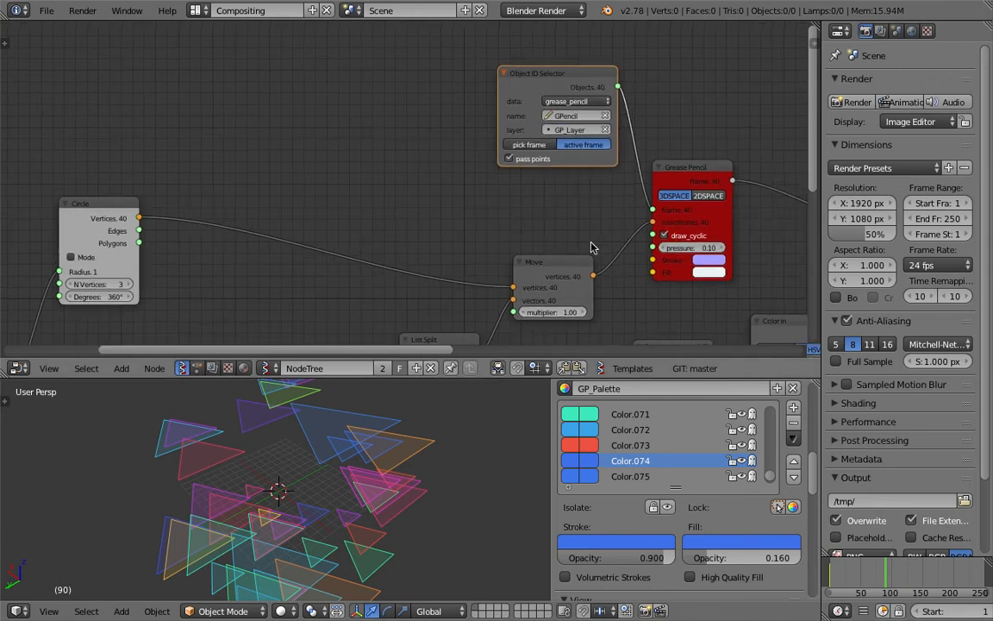
drag(562, 265, 558, 252)
middle_drag(559, 233, 530, 206)
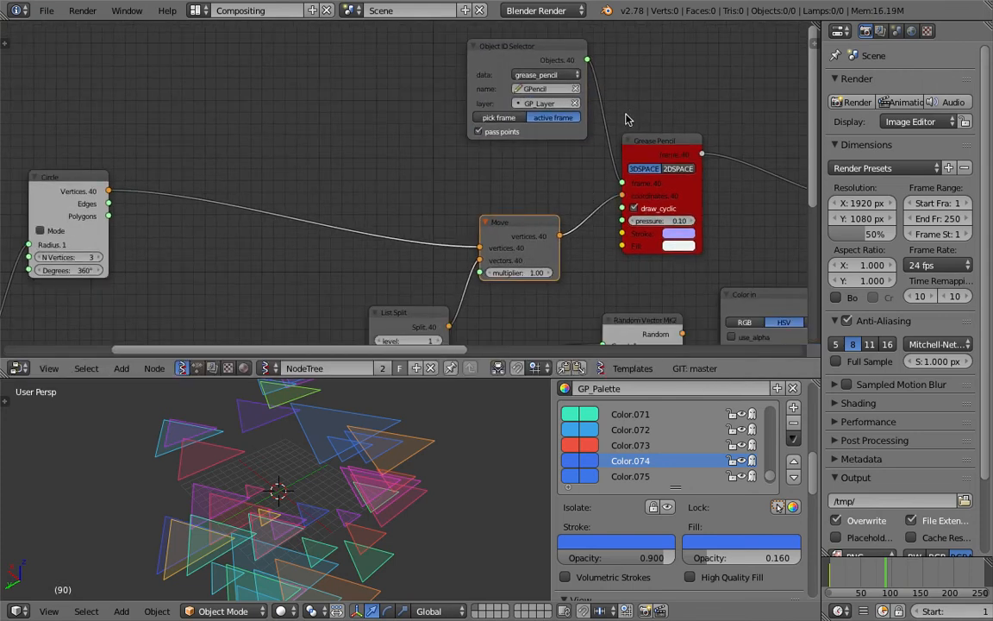
middle_drag(626, 114, 554, 127)
drag(596, 155, 630, 134)
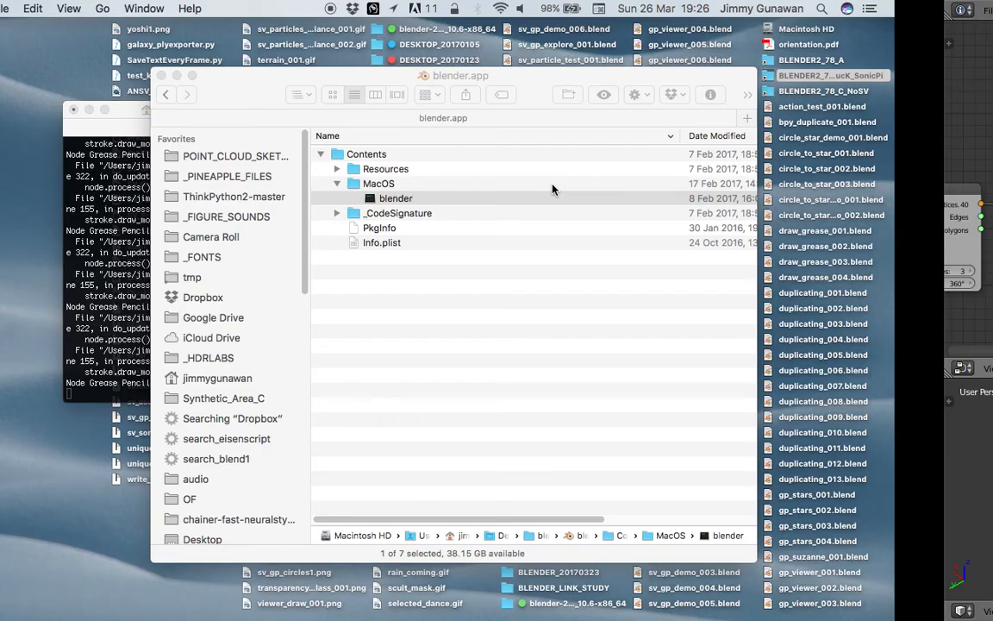
Check the Grease Pencil node's error in Terminal, return to Blender and turn off pass points on the Object ID Selector.
double_click(552, 190)
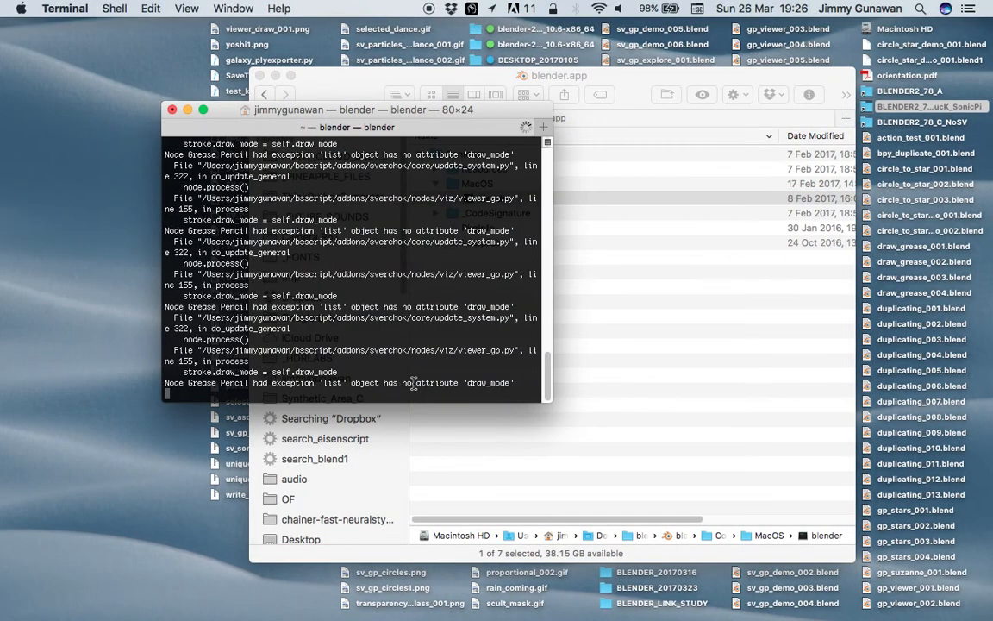
key(ctrl+Right)
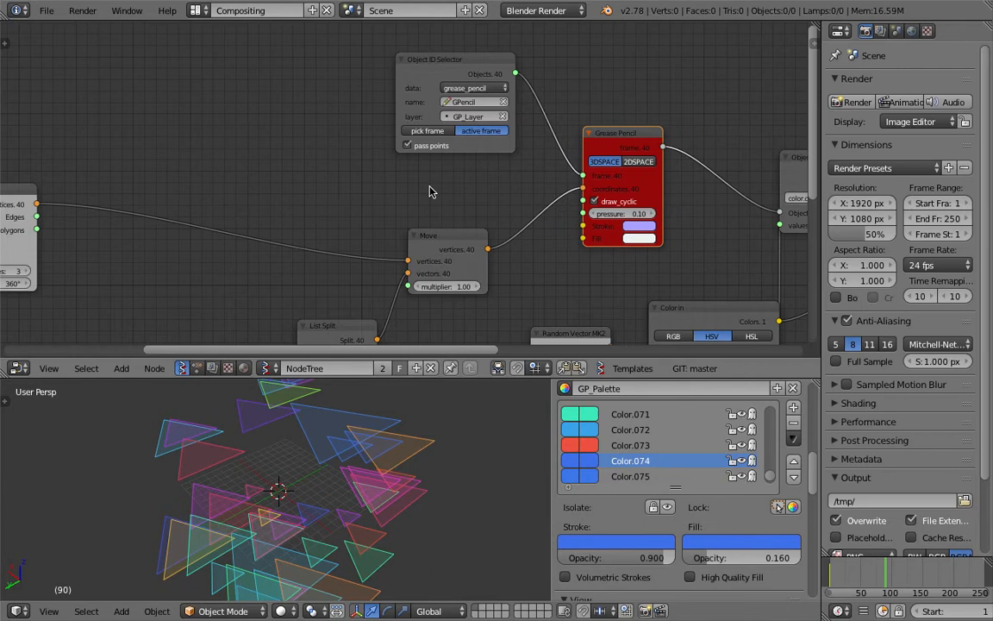
click(466, 155)
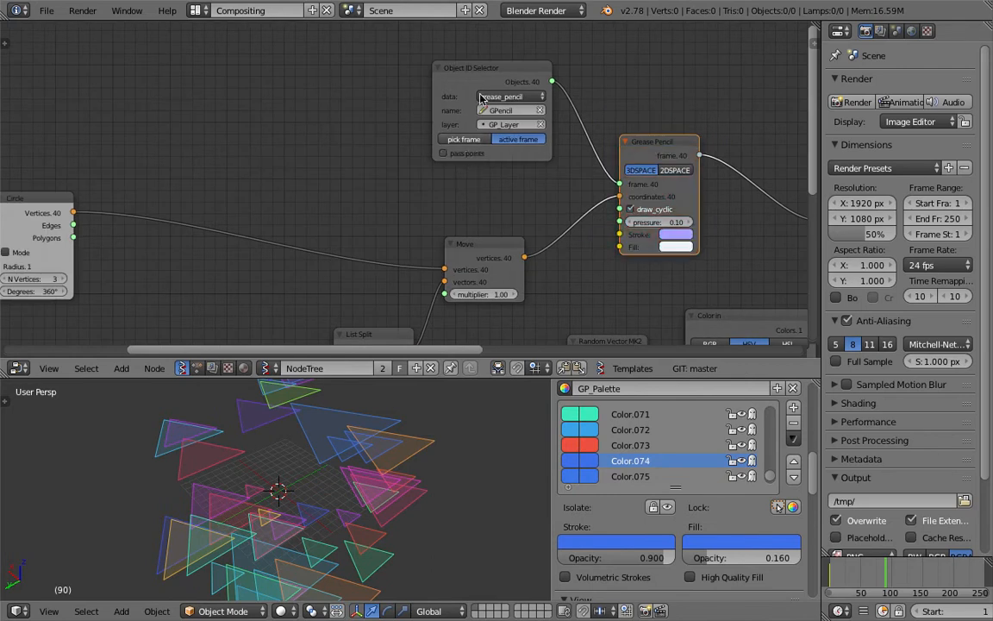
Reposition the Object ID Selector node slightly and go to frame 34 in the timeline.
drag(486, 74, 491, 84)
scroll(469, 175, up, 4)
scroll(431, 181, down, 5)
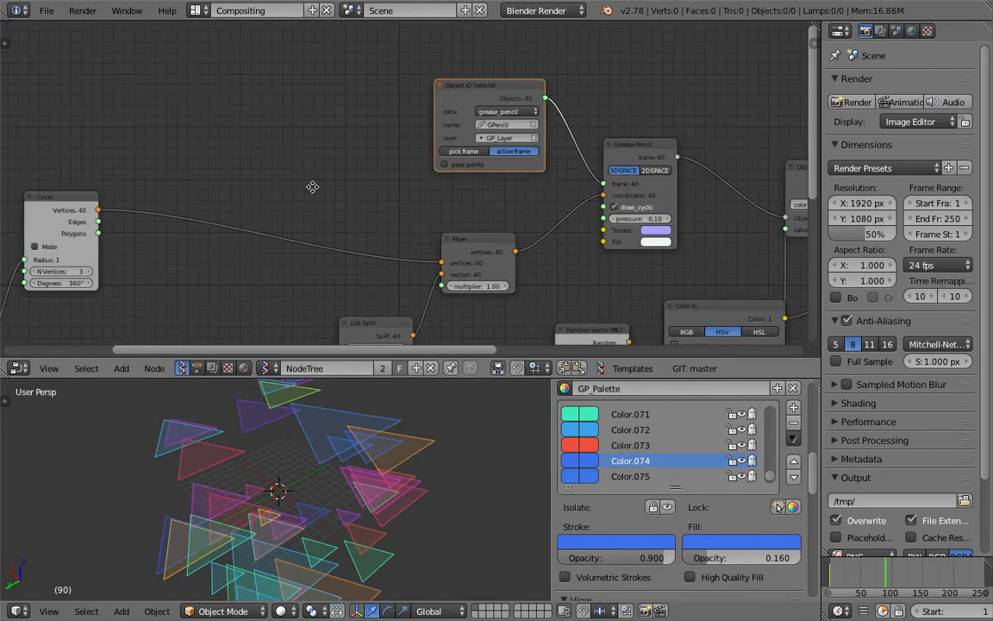
middle_drag(313, 186, 568, 158)
click(850, 578)
middle_drag(481, 180, 420, 151)
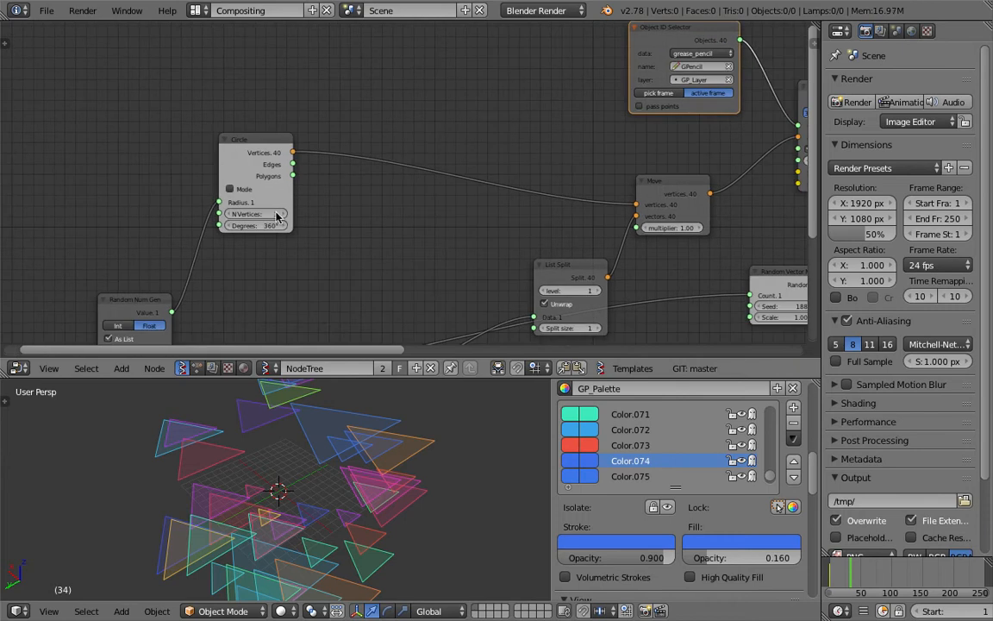
Set the Circle node's number of vertices to 10 and save the file.
drag(257, 214, 285, 216)
scroll(388, 216, down, 1)
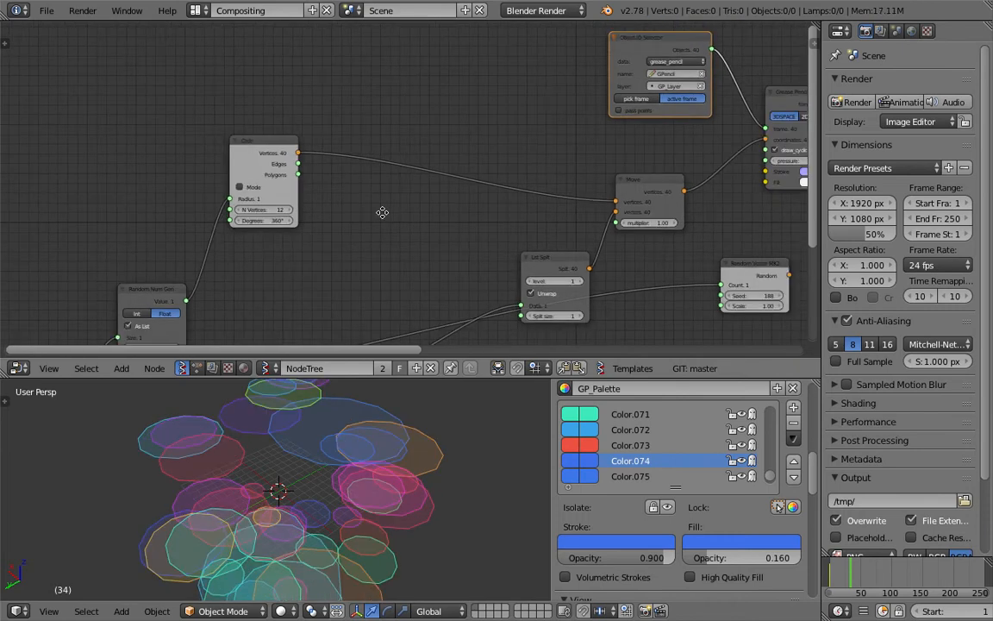
middle_drag(382, 213, 360, 206)
drag(259, 202, 244, 202)
scroll(310, 193, up, 3)
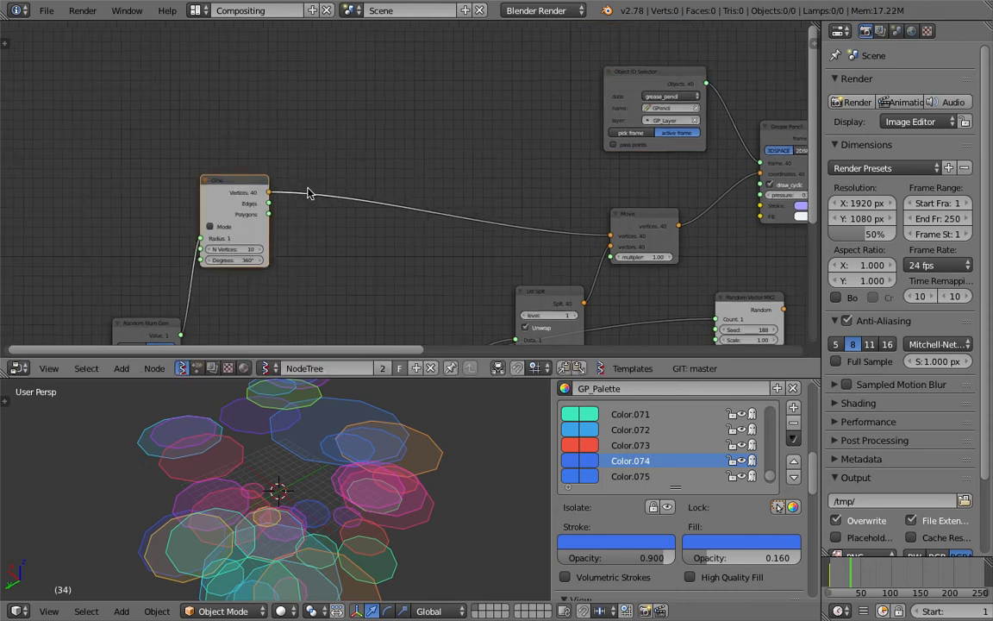
key(ctrl+s)
click(333, 181)
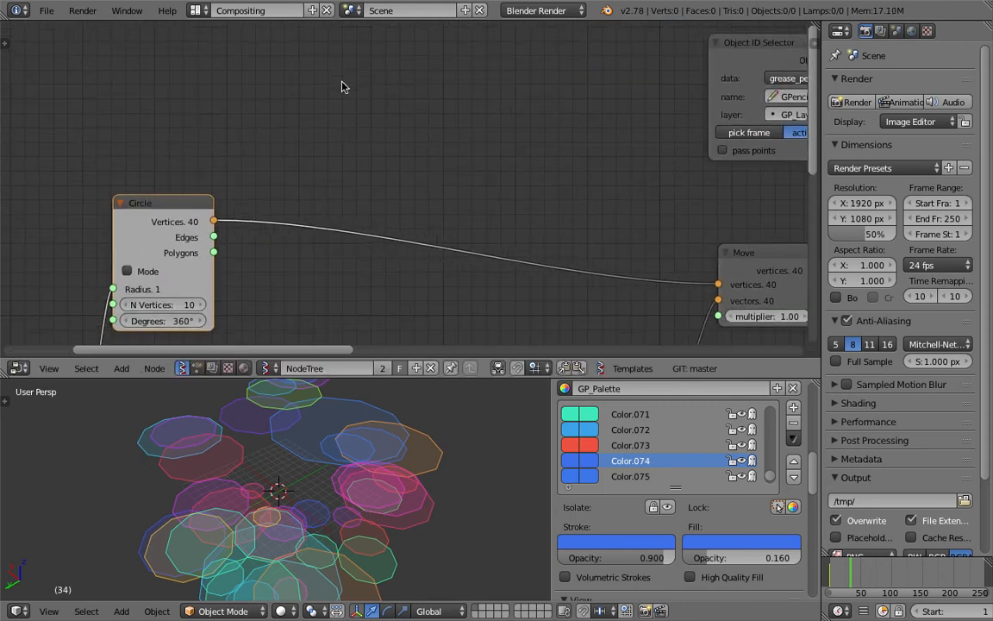
Add a List Mask (out) node above the Circle node.
key(space)
text(list mas)
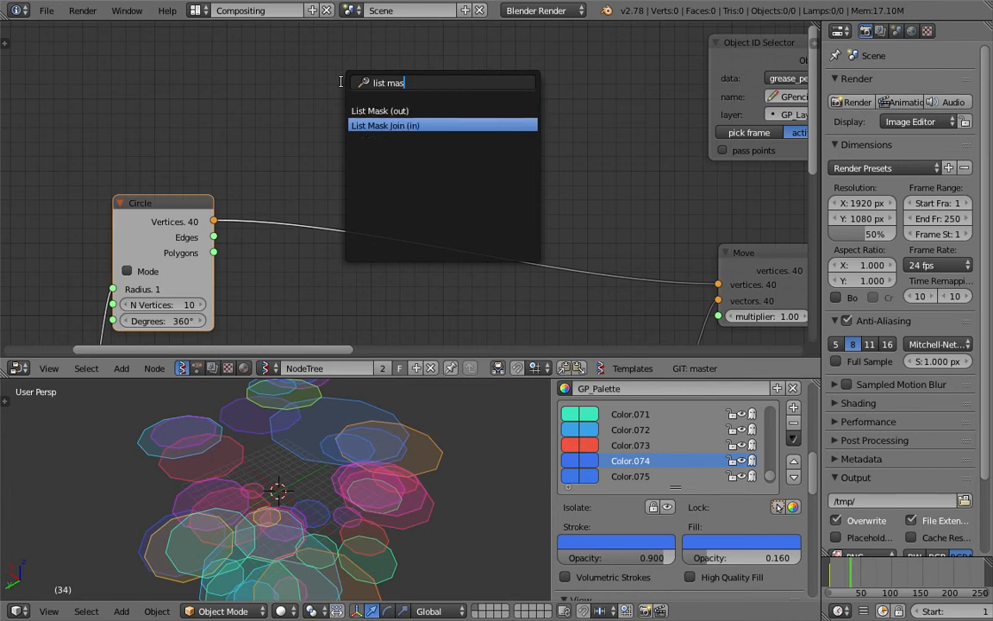
key(Return)
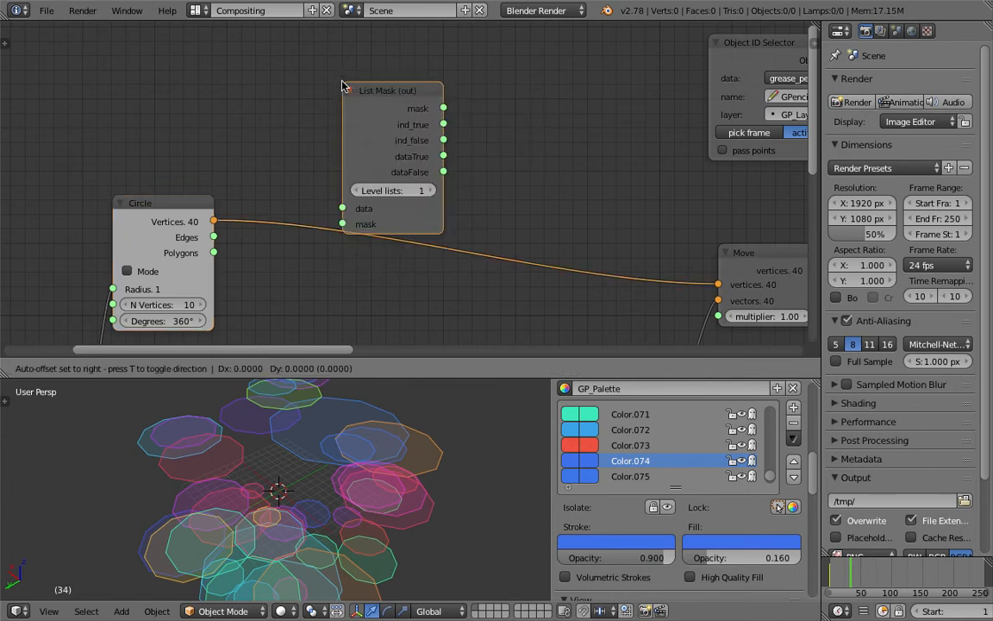
click(341, 43)
Add a List Mask Join (in) node between the List Mask (out) and Object ID Selector nodes.
key(shift+a)
click(514, 87)
text(kis)
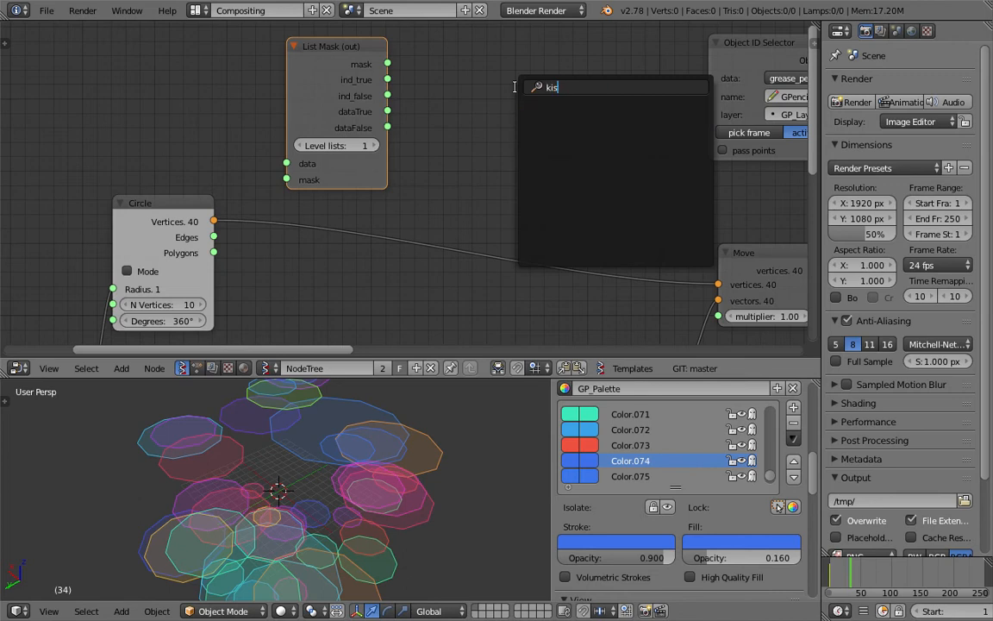
key(BackSpace)
key(BackSpace)
key(BackSpace)
text(list ma)
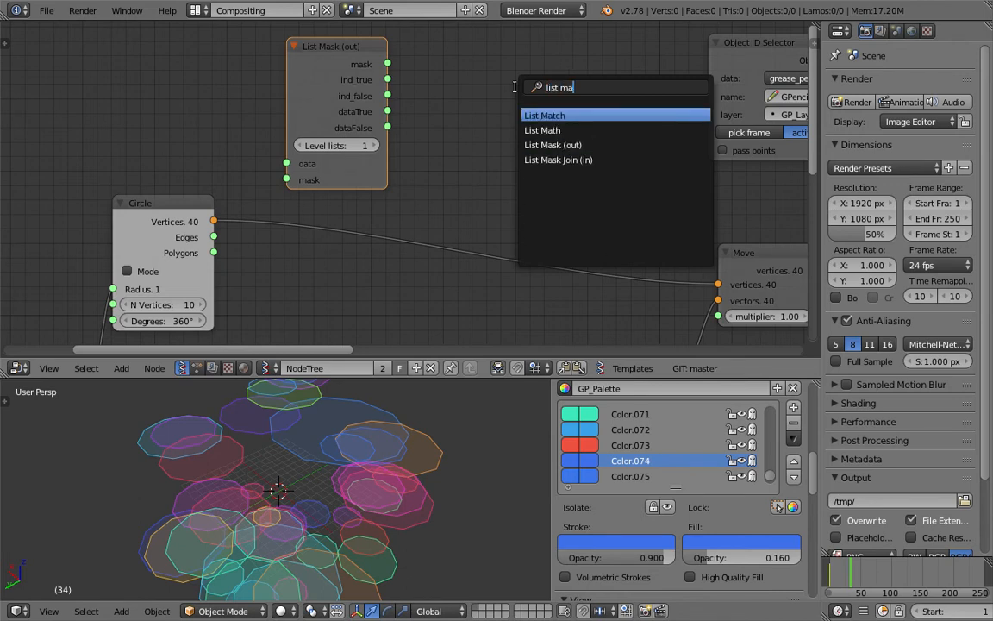
key(Down)
key(Down)
key(Down)
key(Return)
click(461, 84)
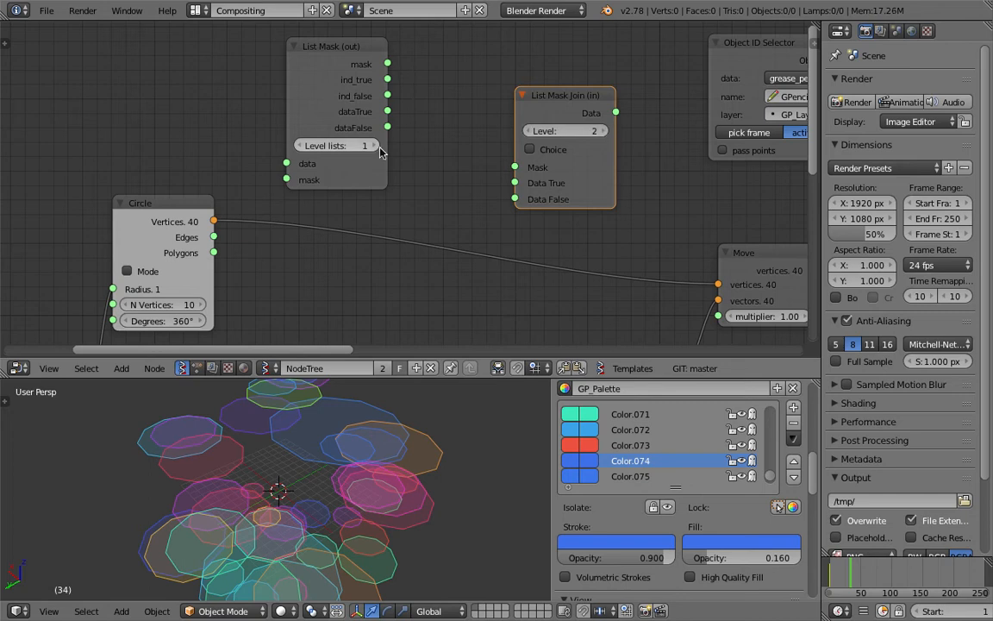
Set List Mask (out) to level 2 and connect its mask, dataTrue and dataFalse outputs to the matching List Mask Join inputs.
drag(389, 65, 515, 166)
drag(388, 112, 427, 154)
drag(500, 198, 389, 113)
drag(557, 104, 622, 115)
drag(374, 52, 336, 40)
mouse_move(423, 116)
middle_down()
mouse_move(411, 185)
mouse_move(446, 186)
mouse_move(415, 222)
middle_up()
Add a Scale node and route dataTrue from List Mask (out) through it into the Data True input of List Mask Join.
key(space)
text(scale)
key(Return)
click(390, 98)
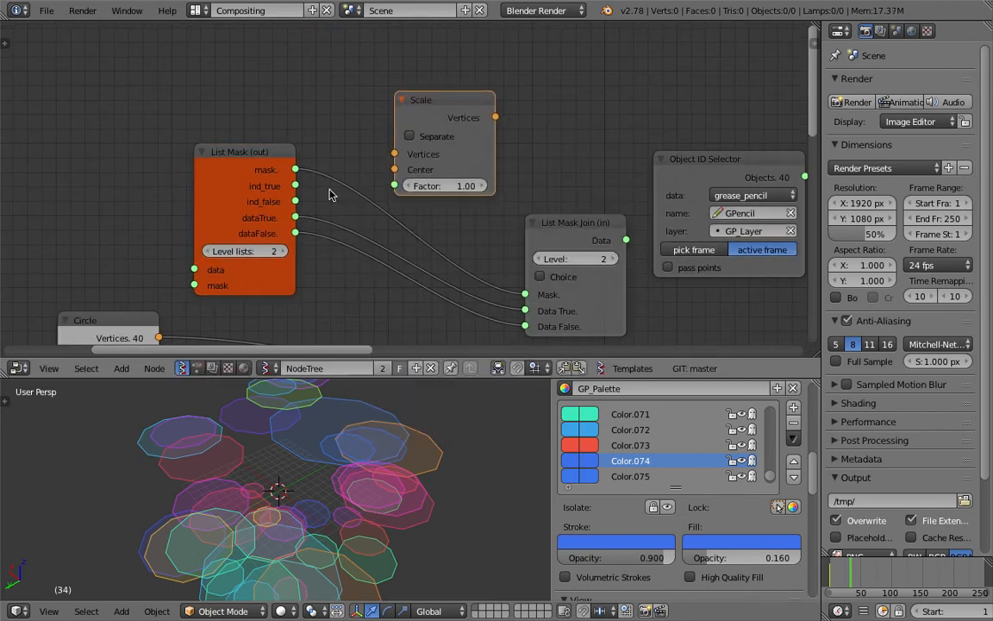
drag(302, 216, 394, 154)
drag(496, 117, 507, 251)
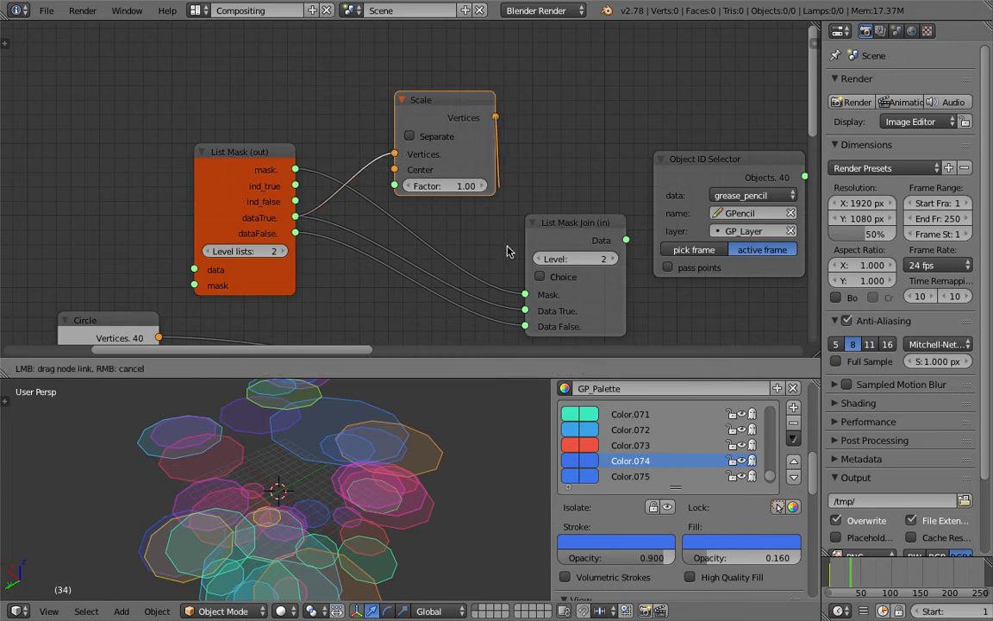
drag(522, 308, 525, 311)
key(Home)
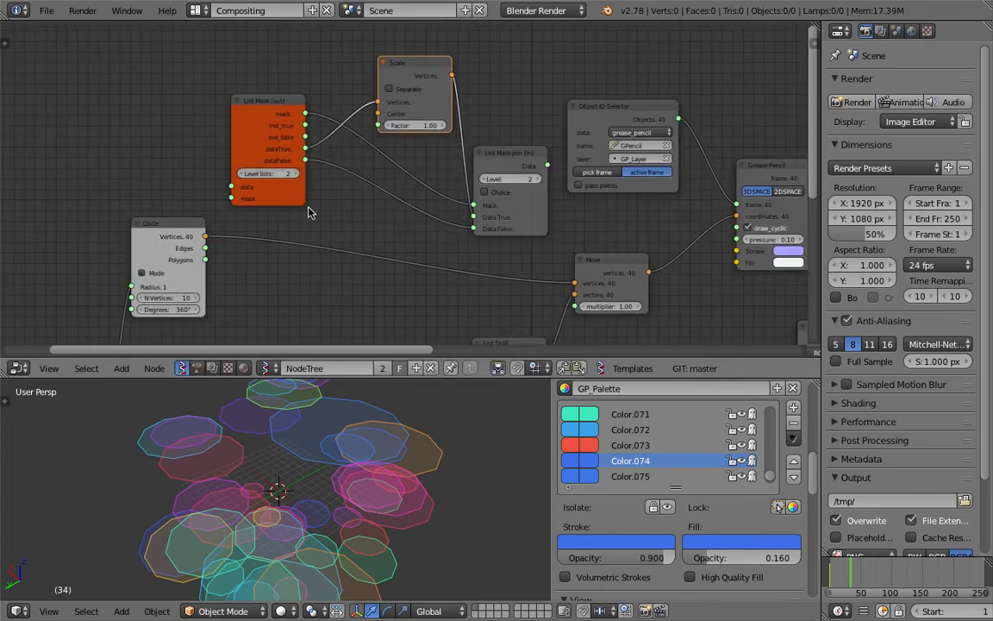
Connect the Circle's vertices to the List Mask data input and the List Mask Join output to the Move node's vertices.
scroll(168, 205, up, 1)
drag(164, 219, 218, 174)
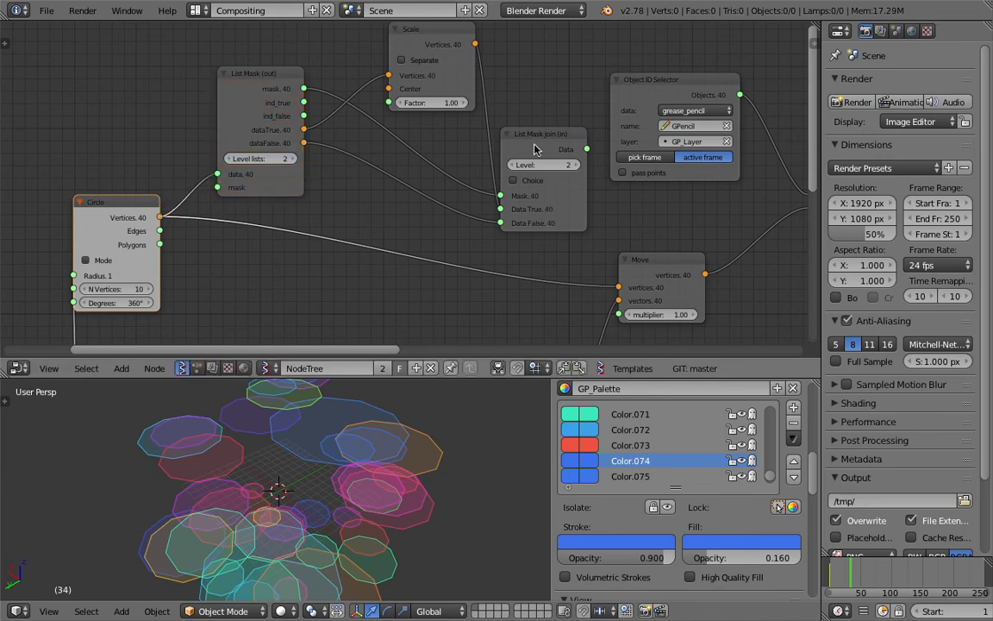
mouse_move(588, 153)
mouse_down()
mouse_move(552, 241)
mouse_move(619, 287)
mouse_up()
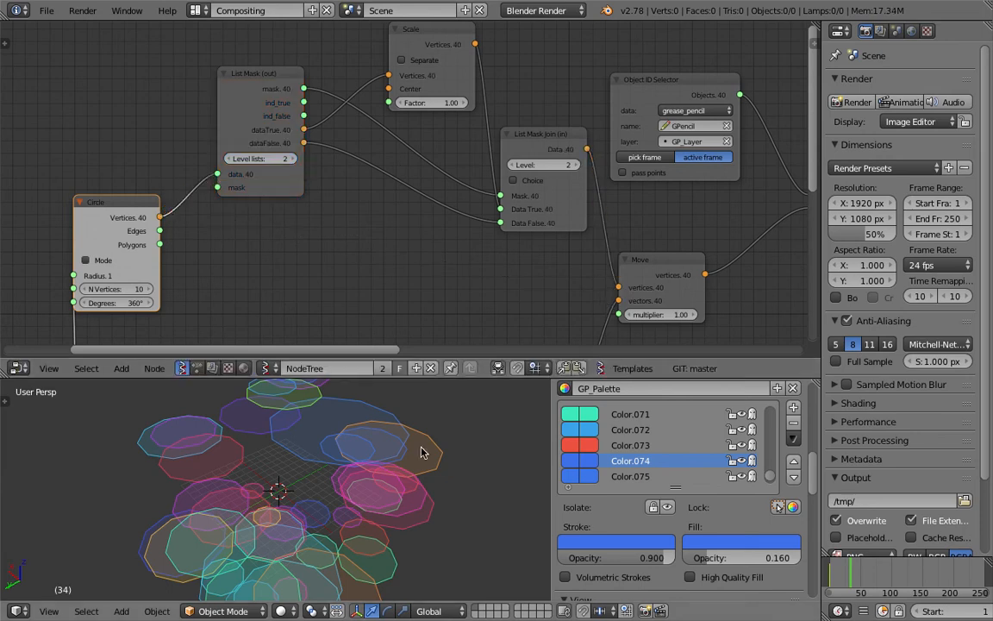
Raise the Scale node's factor to about 2.3 to form star shapes and save the file.
drag(429, 102, 491, 103)
scroll(341, 501, down, 2)
key(ctrl+s)
mouse_move(341, 501)
middle_down()
mouse_move(335, 550)
mouse_move(364, 532)
middle_up()
click(335, 552)
Move the Integer node with value 40 away from the random nodes it feeds, keeping its value.
scroll(364, 532, down, 3)
middle_drag(197, 253, 329, 177)
middle_drag(133, 285, 281, 176)
drag(289, 210, 269, 195)
middle_drag(129, 329, 245, 206)
drag(267, 224, 128, 216)
middle_drag(158, 201, 257, 167)
scroll(250, 173, up, 1)
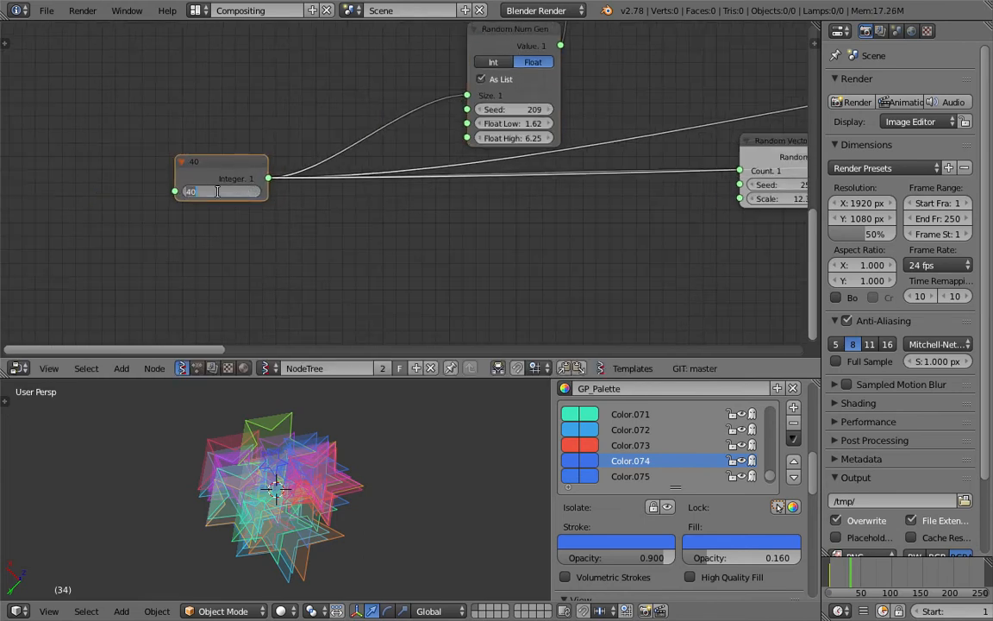
key(Escape)
Move the Random Vector MK2 node feeding List Split below the Random Num Gen node and set its seed to 342.
middle_drag(507, 209, 394, 229)
drag(683, 172, 581, 234)
middle_drag(607, 204, 497, 205)
scroll(497, 205, down, 1)
middle_drag(621, 197, 553, 200)
drag(367, 273, 439, 273)
middle_drag(285, 228, 553, 210)
scroll(388, 474, up, 4)
middle_drag(360, 466, 248, 515)
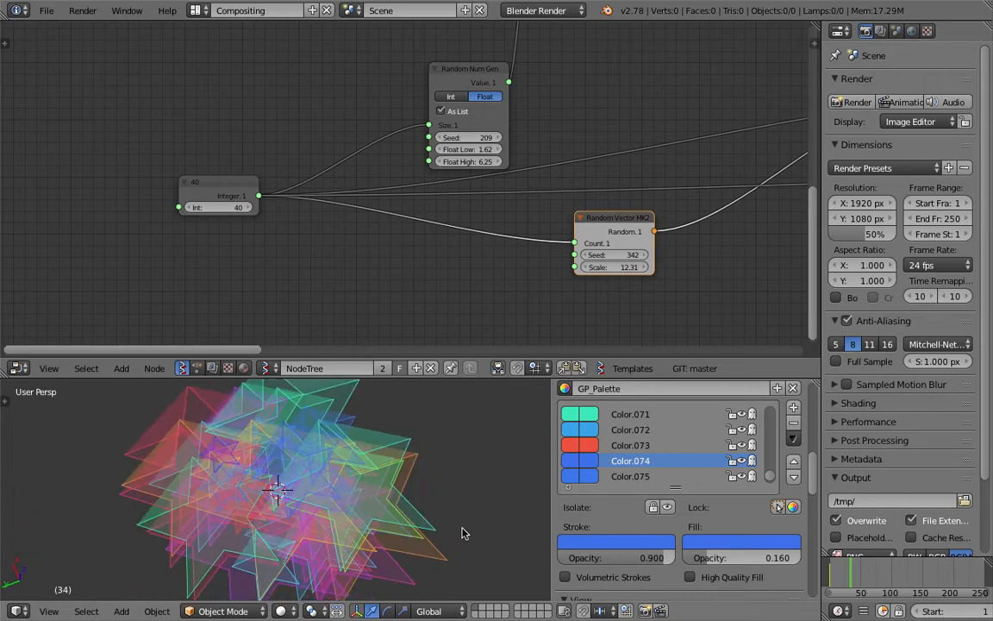
Change the last Object ID Set MK2 node's expression to color.use_hq_fill = True.
scroll(639, 244, down, 5)
middle_drag(639, 244, 57, 321)
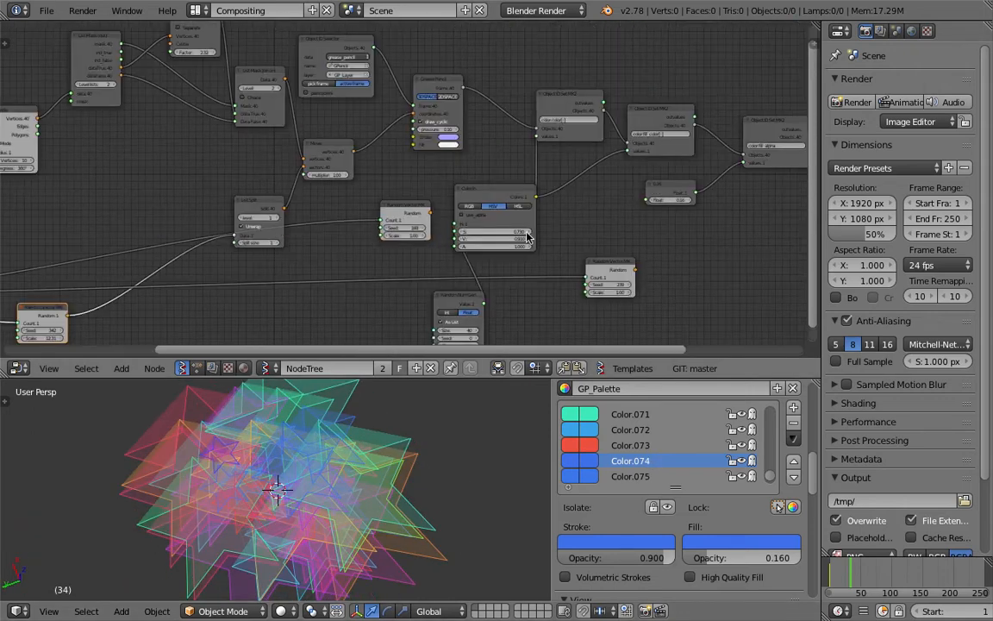
middle_drag(561, 233, 227, 264)
scroll(412, 195, up, 6)
click(441, 221)
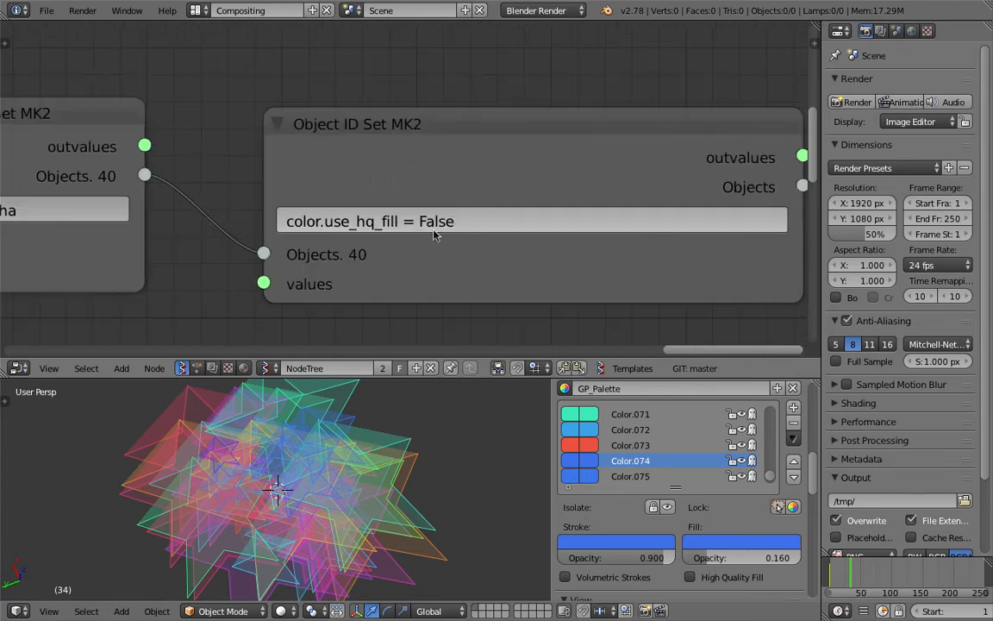
click(419, 221)
text(T)
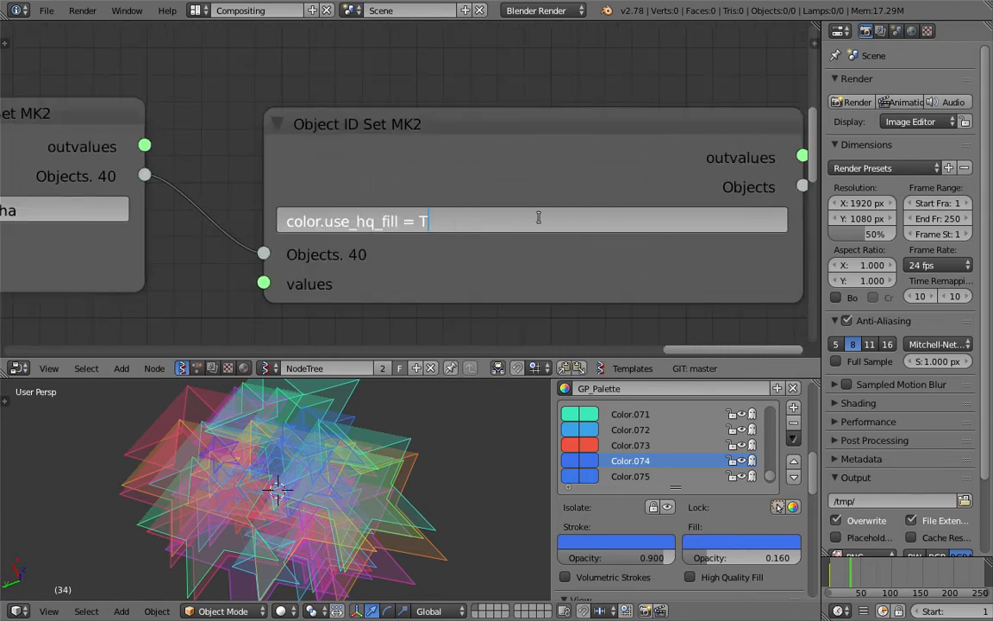
text(rue)
key(Return)
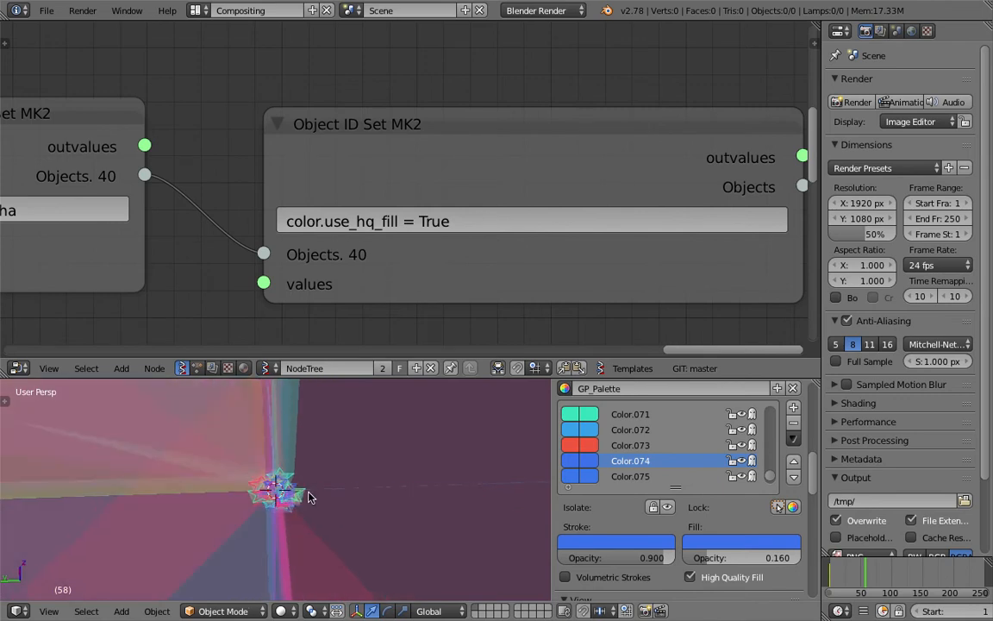
Save the blend file over its existing version.
scroll(397, 220, down, 2)
middle_drag(397, 216, 638, 154)
middle_drag(317, 203, 593, 170)
key(ctrl+s)
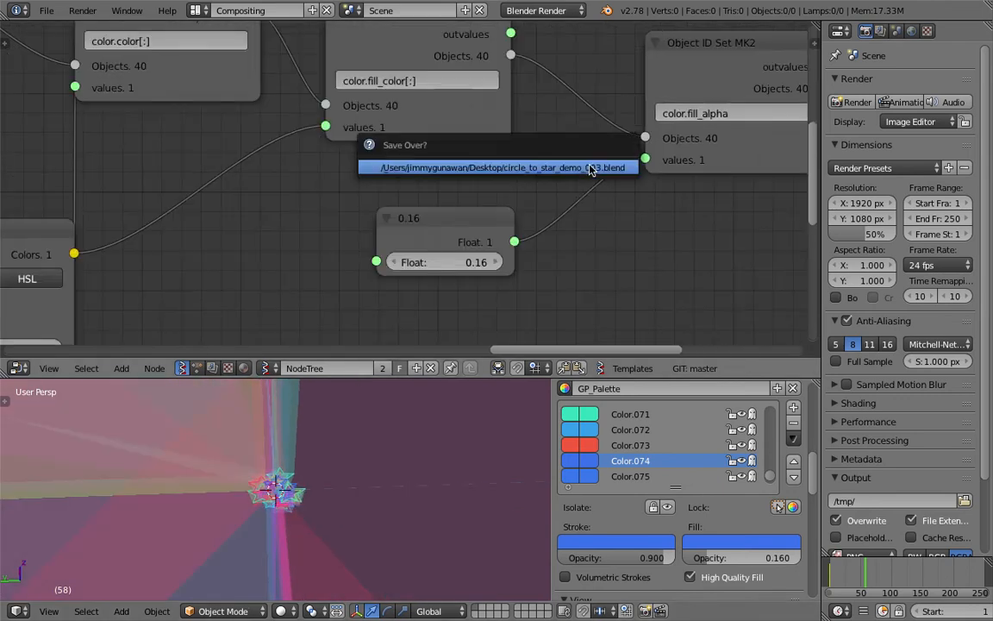
click(593, 169)
Bring the unused Random Vector MK2 node with seed 188 near the Random Num Gen node and turn off Color.074's High Quality Fill.
middle_drag(273, 232, 494, 188)
middle_drag(53, 249, 475, 181)
middle_drag(362, 204, 610, 124)
scroll(601, 98, down, 2)
drag(600, 96, 429, 156)
scroll(441, 159, down, 4)
middle_drag(465, 161, 575, 130)
scroll(574, 131, down, 1)
drag(556, 134, 251, 76)
middle_drag(319, 129, 485, 132)
click(715, 577)
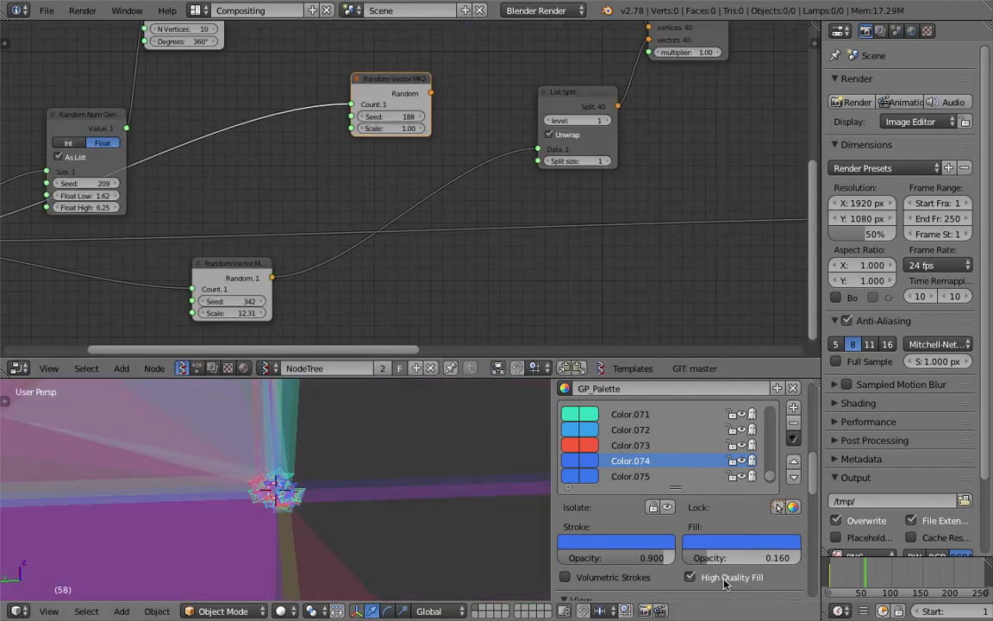
Delete the unused Random Vector MK2 node with seed 188 and save the file.
middle_drag(391, 90, 442, 121)
drag(442, 121, 352, 146)
scroll(336, 167, down, 3)
middle_drag(336, 167, 483, 152)
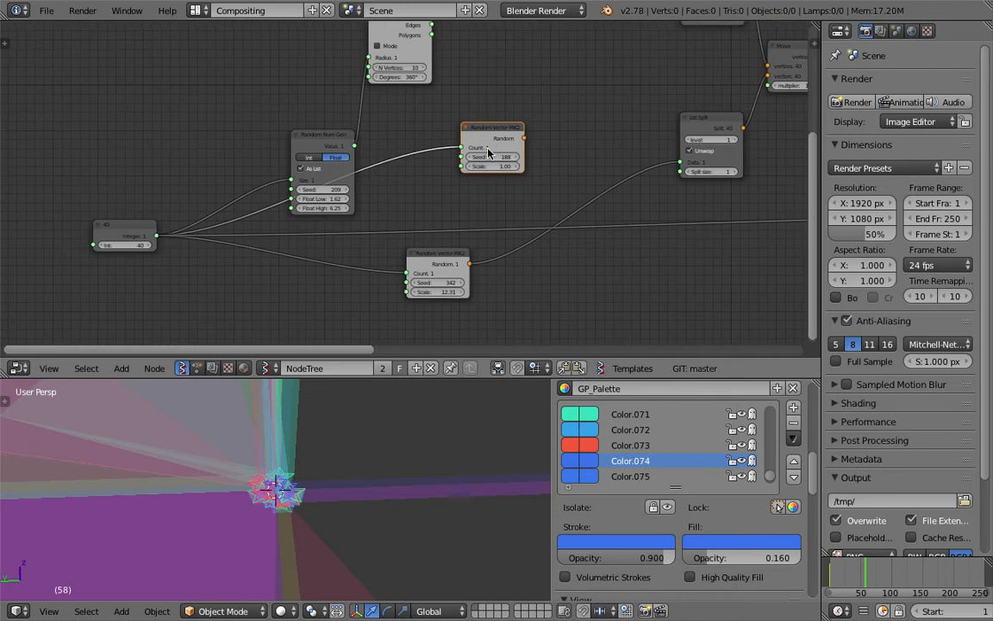
key(x)
key(ctrl+s)
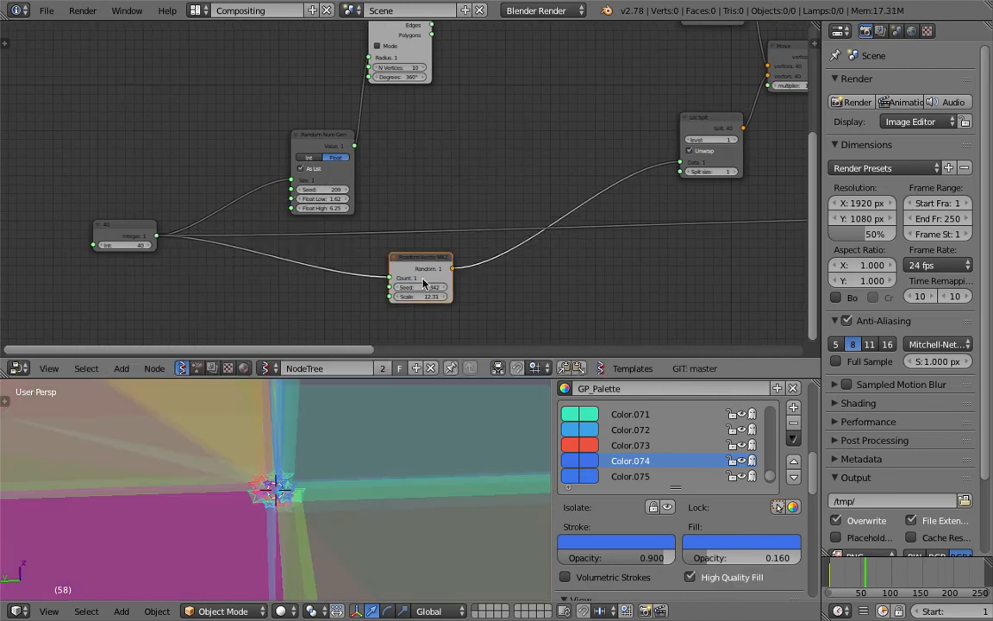
Shift the remaining Random Vector MK2 node slightly and set its seed to 354.
click(431, 267)
middle_drag(464, 74, 448, 170)
middle_drag(452, 112, 407, 188)
middle_drag(389, 228, 421, 169)
Set the Random Num Gen node's Float Low to 1.86 and Float High to 7.63.
drag(290, 252, 274, 226)
scroll(312, 267, up, 4)
middle_drag(312, 267, 513, 154)
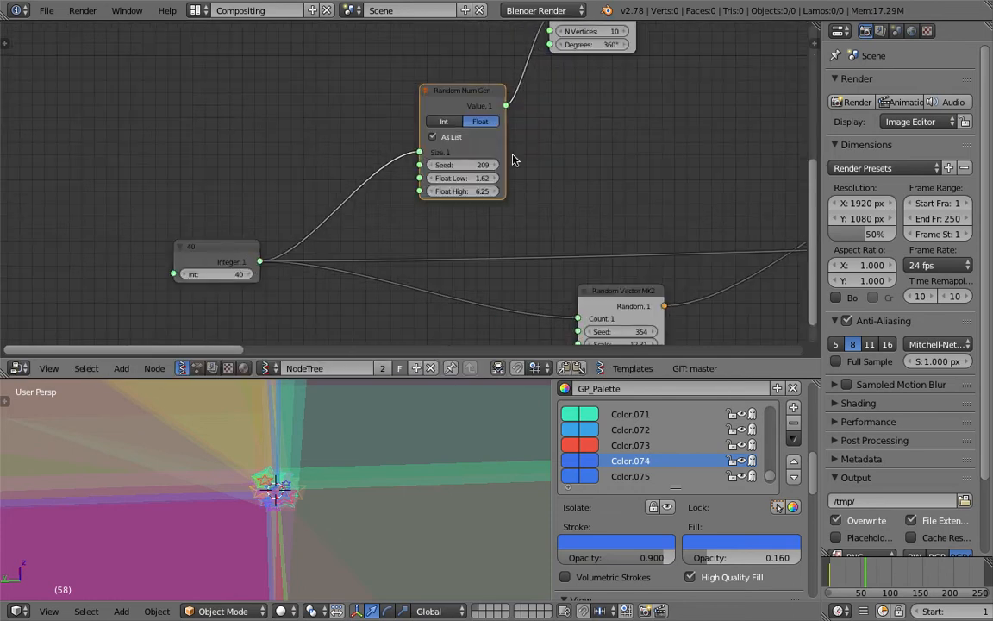
drag(465, 178, 517, 191)
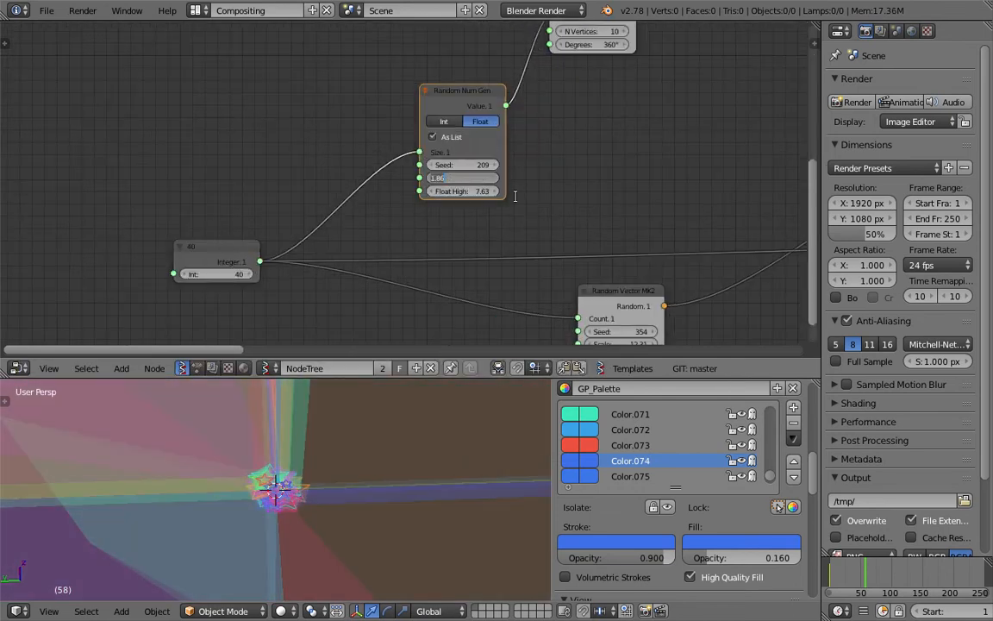
click(516, 197)
Set the Integer node's value to 5 and save the file.
middle_drag(230, 270, 231, 237)
text(5)
key(Return)
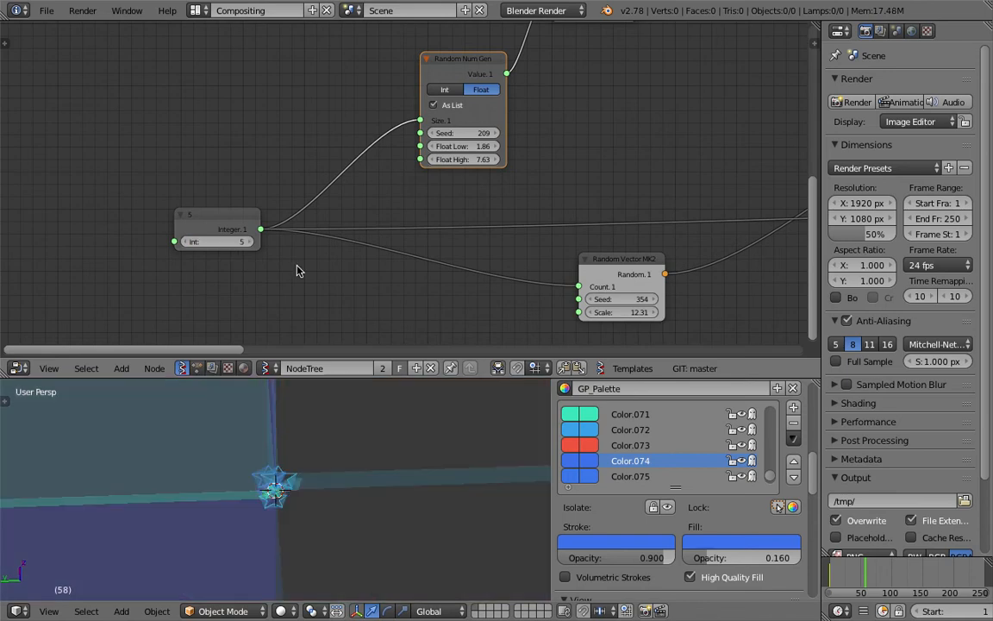
key(ctrl+s)
Go to frame 74 and move the color.use_hq_fill Object ID Set node farther from the color.fill_alpha node.
drag(864, 562, 876, 573)
middle_drag(363, 150, 524, 203)
middle_drag(676, 154, 320, 222)
middle_drag(684, 153, 328, 221)
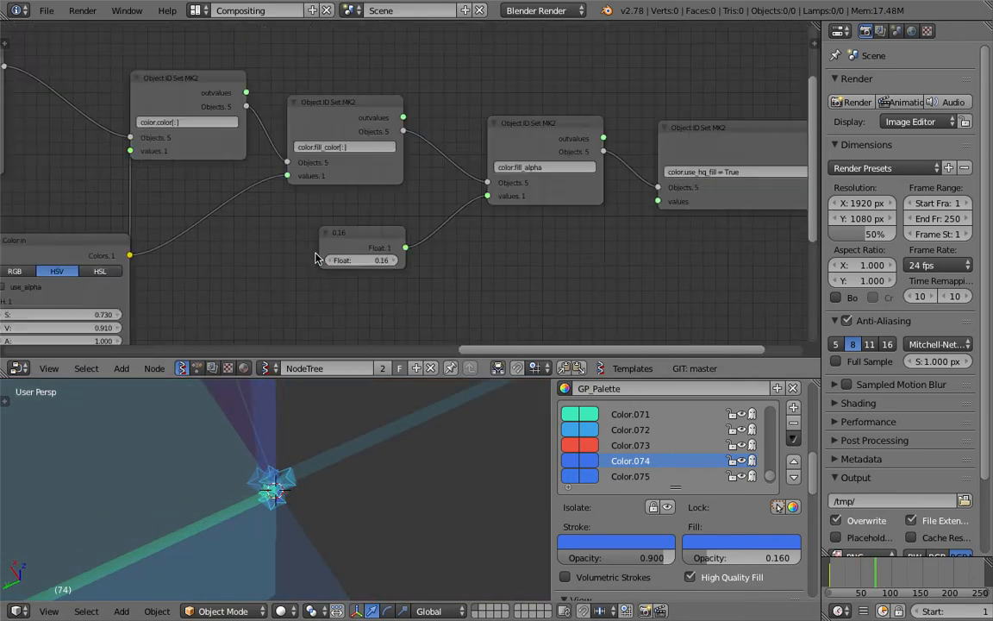
middle_drag(678, 233, 391, 282)
drag(372, 237, 370, 237)
drag(420, 177, 458, 161)
scroll(250, 214, down, 3)
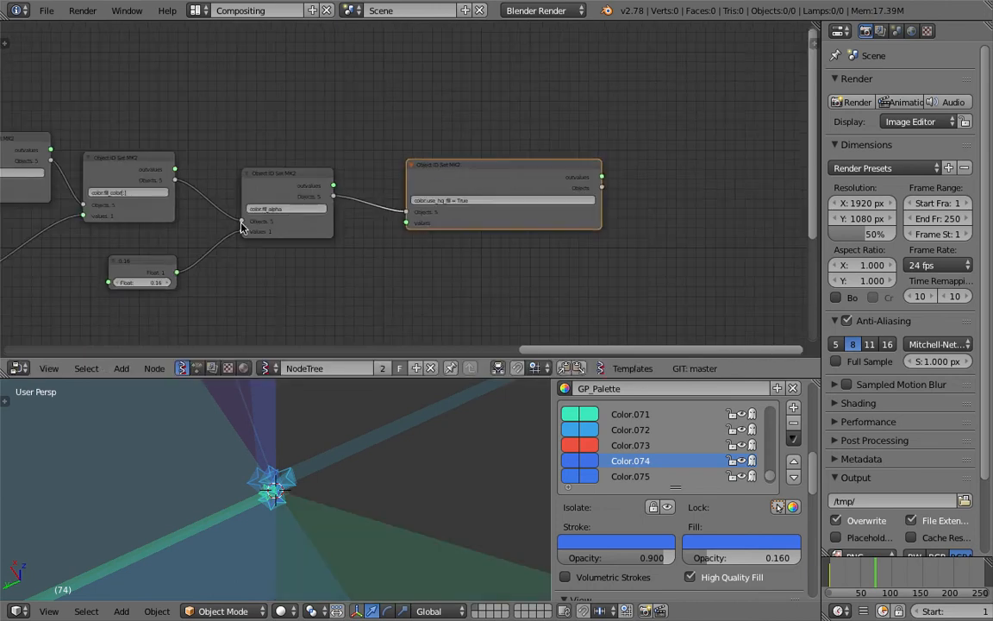
Set the Float node driving color.fill_alpha to 0.52.
middle_drag(193, 257, 346, 222)
scroll(301, 252, up, 3)
drag(283, 265, 308, 259)
scroll(306, 225, up, 3)
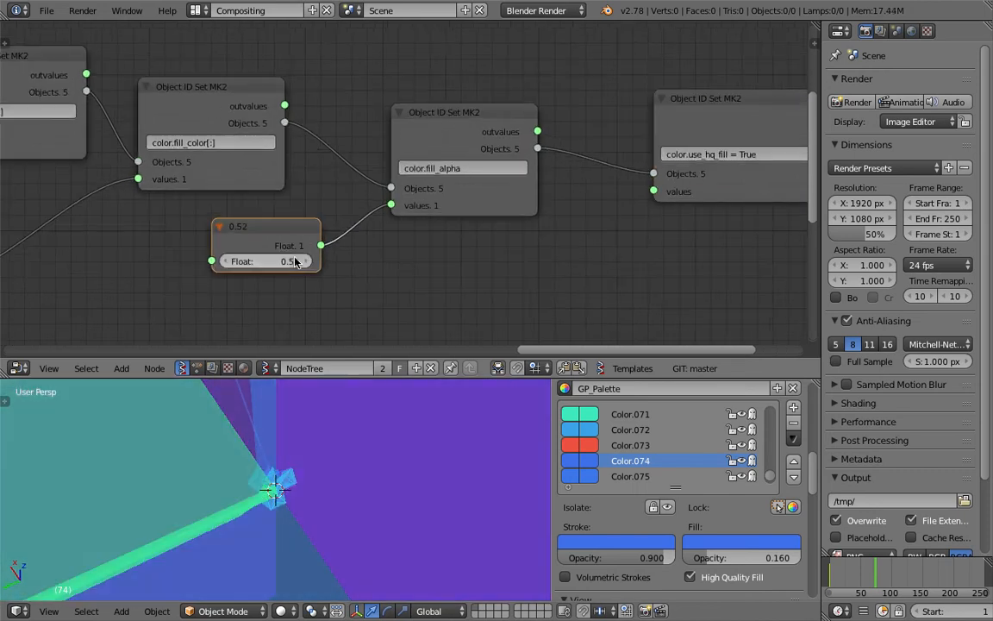
Change the last Object ID Set MK2 node's expression to color.use_hq_fill = False.
scroll(243, 280, down, 4)
middle_drag(236, 286, 559, 221)
middle_drag(396, 212, 629, 198)
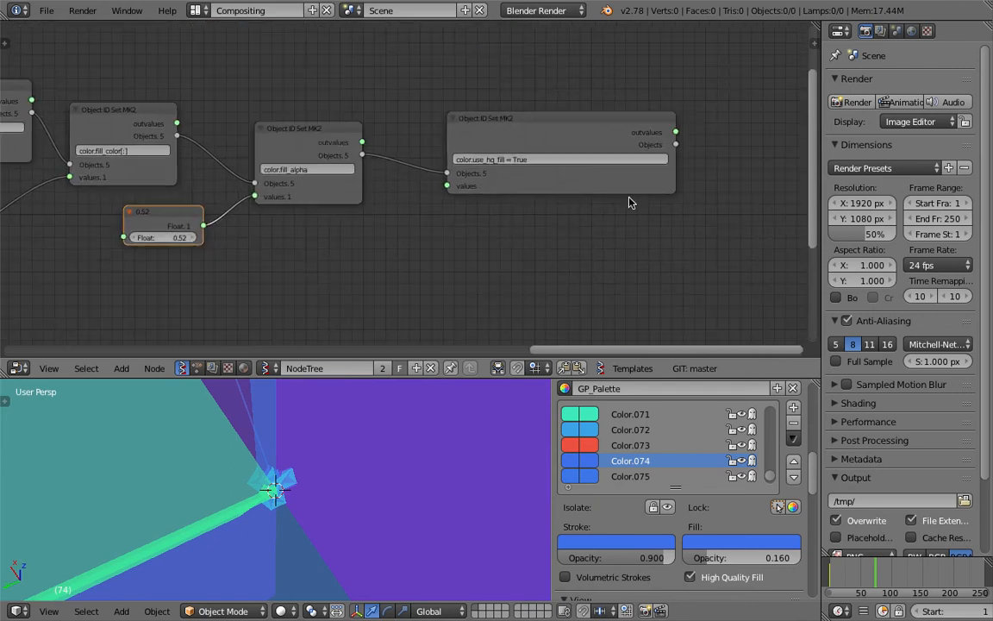
scroll(630, 188, up, 2)
scroll(629, 192, up, 3)
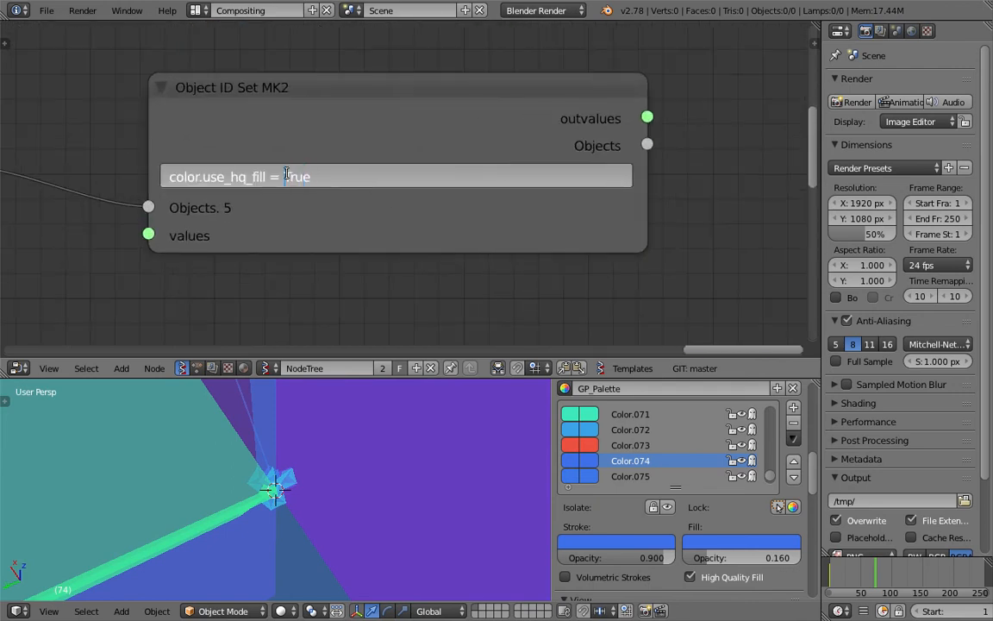
text(e)
key(Return)
Move the Integer node with value 5 farther away from the random nodes it feeds.
scroll(317, 441, up, 4)
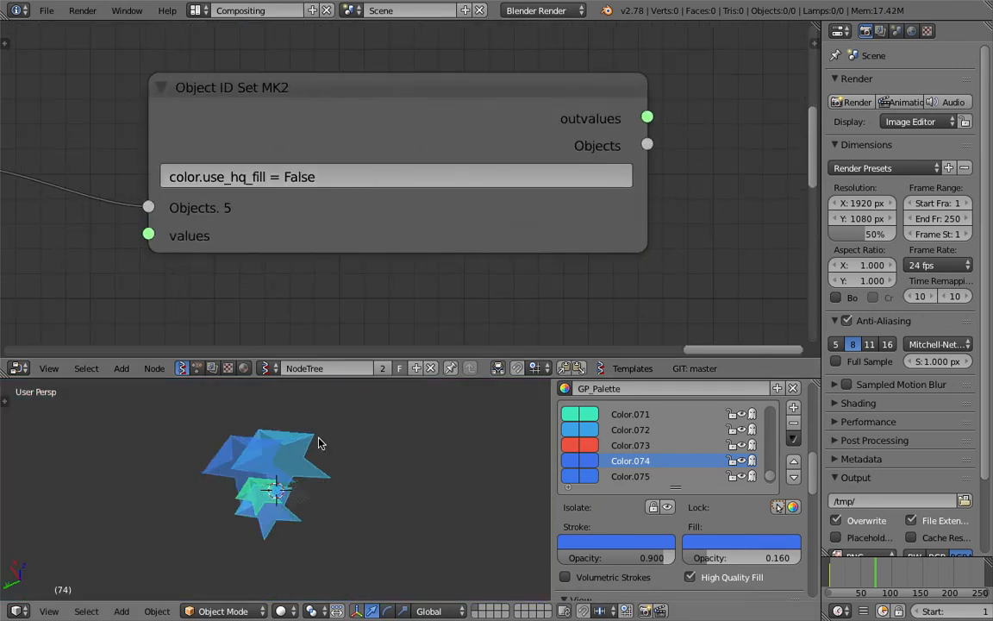
mouse_move(234, 437)
middle_down()
mouse_move(222, 417)
mouse_move(231, 439)
middle_up()
scroll(230, 224, down, 5)
middle_drag(230, 226, 718, 190)
middle_drag(66, 213, 437, 178)
middle_drag(8, 186, 637, 138)
middle_drag(150, 185, 634, 104)
middle_drag(322, 223, 522, 170)
scroll(522, 169, down, 4)
middle_drag(134, 242, 394, 176)
drag(314, 180, 225, 178)
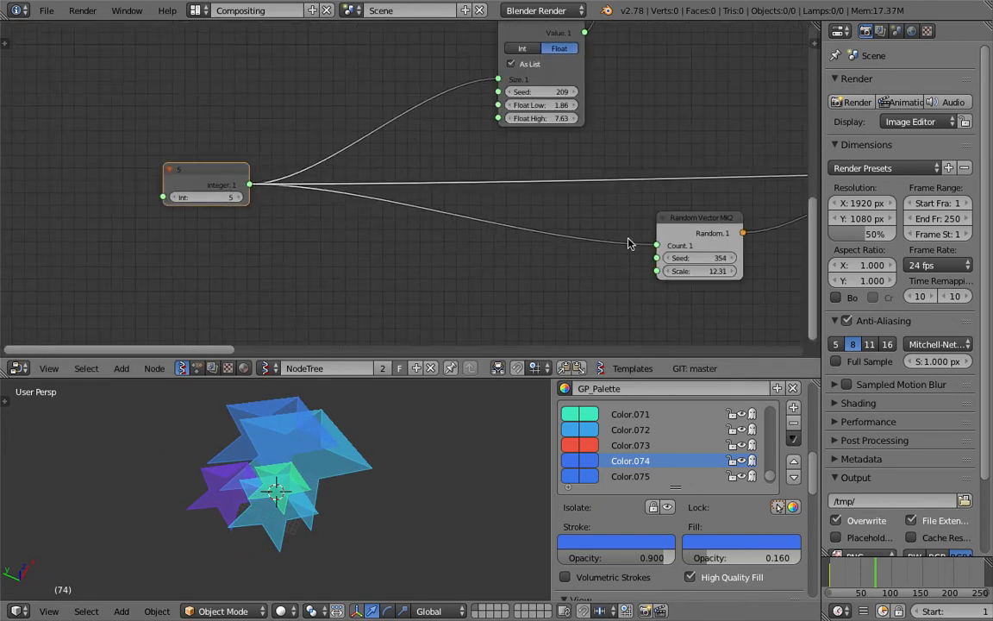
Move the Random Vector MK2 node and its List Split node up beside the Random Num Gen node.
middle_drag(757, 241, 420, 220)
middle_drag(273, 512, 306, 499)
scroll(458, 230, down, 2)
middle_drag(458, 230, 480, 249)
drag(420, 246, 426, 102)
drag(689, 84, 507, 77)
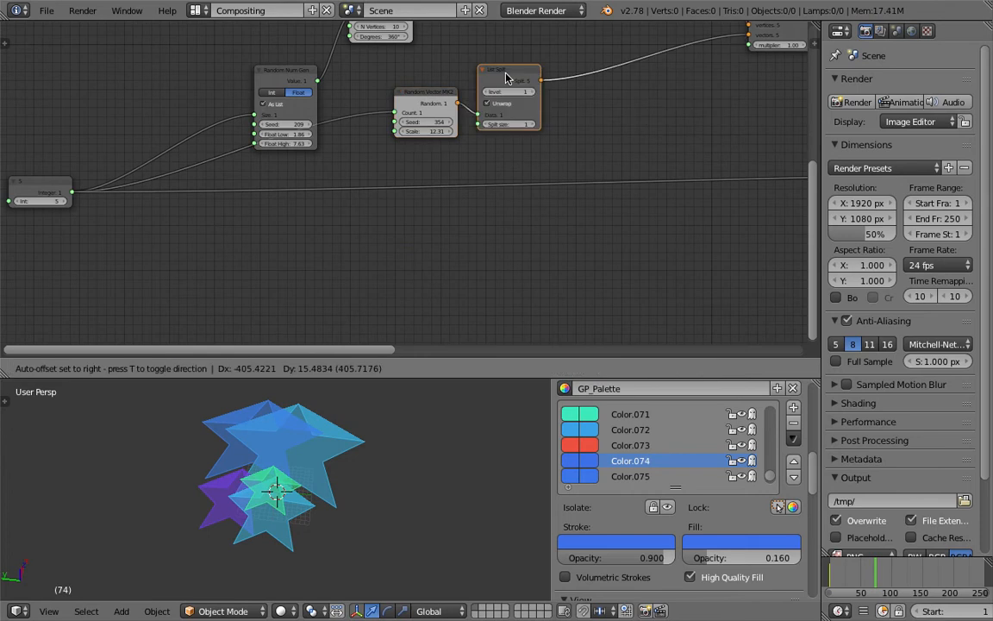
Add a Line node below the random nodes and connect the Integer output to its N Verts input.
middle_drag(349, 248, 377, 239)
key(space)
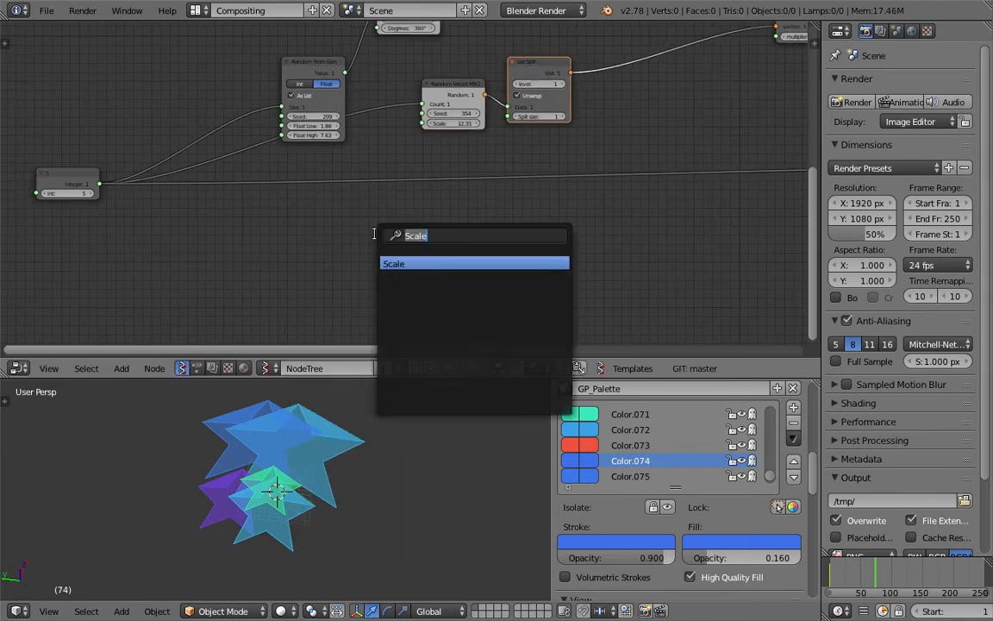
text(line)
key(Return)
click(391, 220)
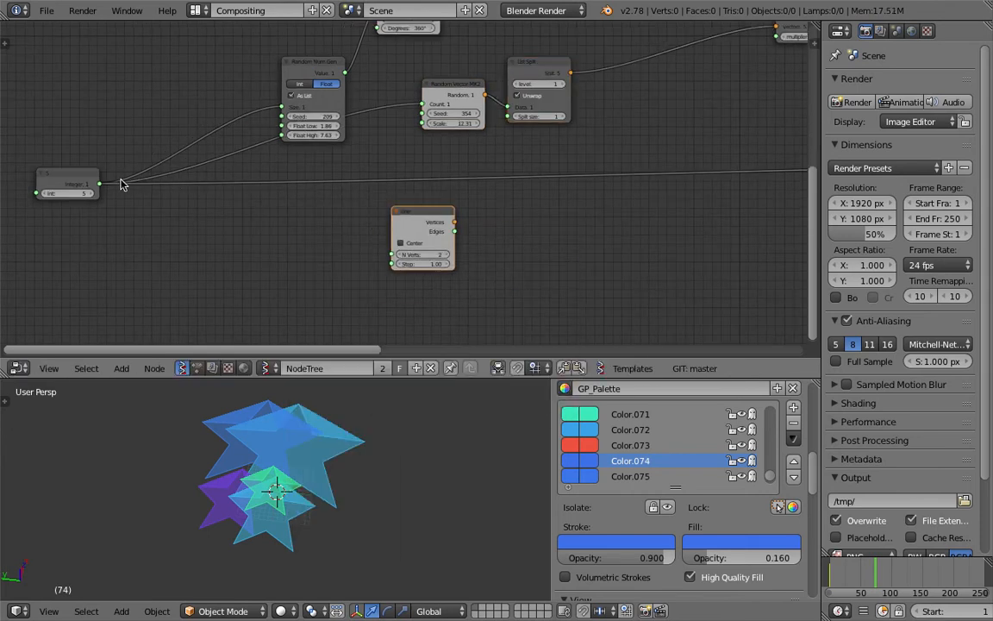
drag(100, 184, 392, 254)
Duplicate the List Split node, feed it the Line vertices, and connect its output to the Move node's vectors input.
scroll(457, 215, up, 3)
middle_drag(457, 216, 392, 264)
click(478, 87)
key(shift+d)
click(451, 266)
drag(386, 282, 617, 94)
scroll(494, 279, down, 2)
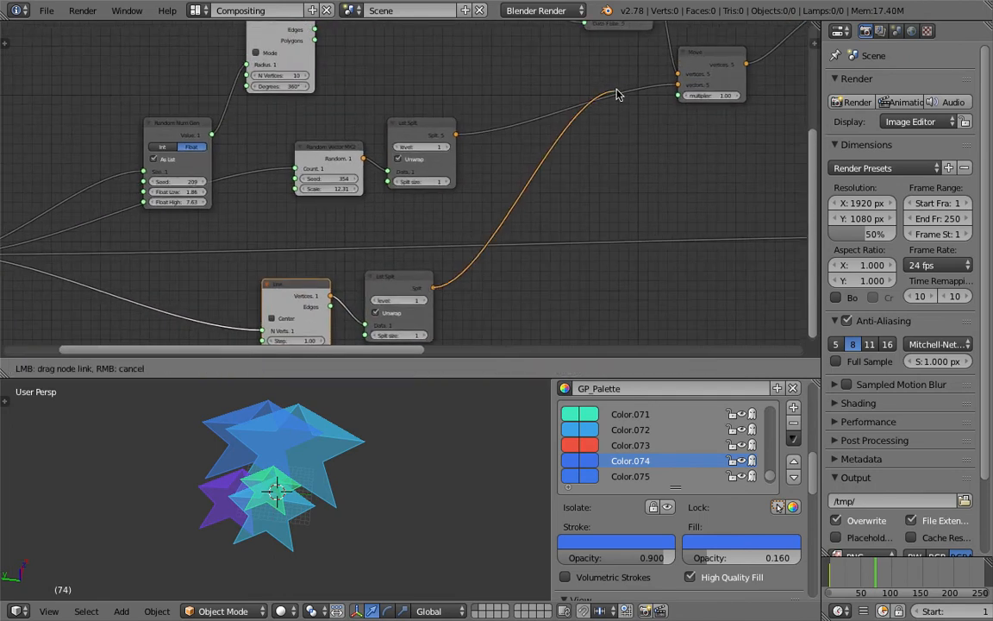
drag(677, 85, 677, 85)
middle_drag(424, 286, 468, 236)
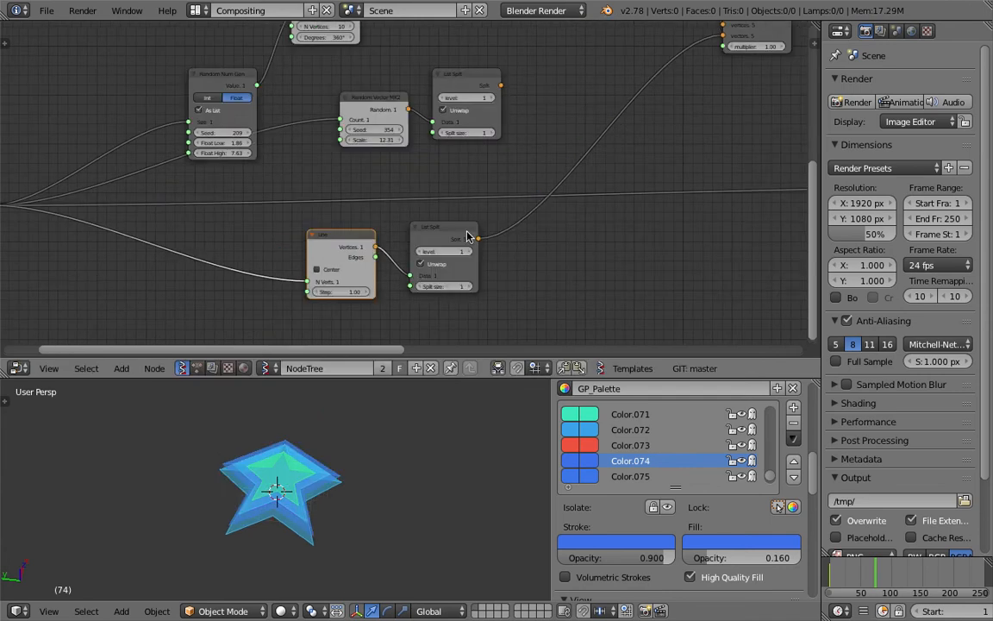
Set the Line node's Step to 23.23 and view the row of stars from the top.
drag(343, 291, 483, 292)
middle_drag(348, 494, 151, 554)
click(61, 609)
click(64, 539)
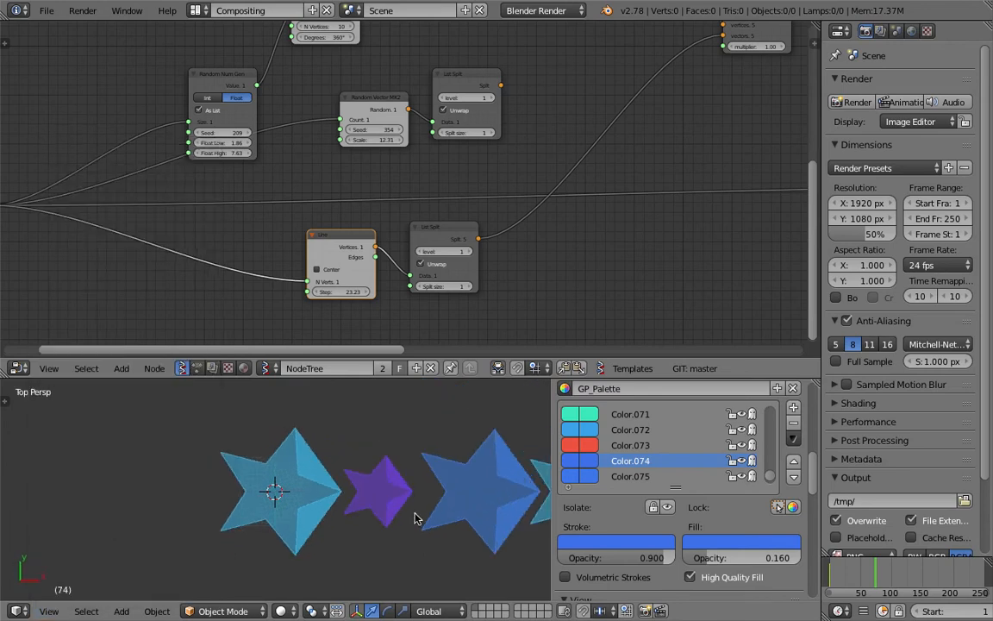
click(323, 515)
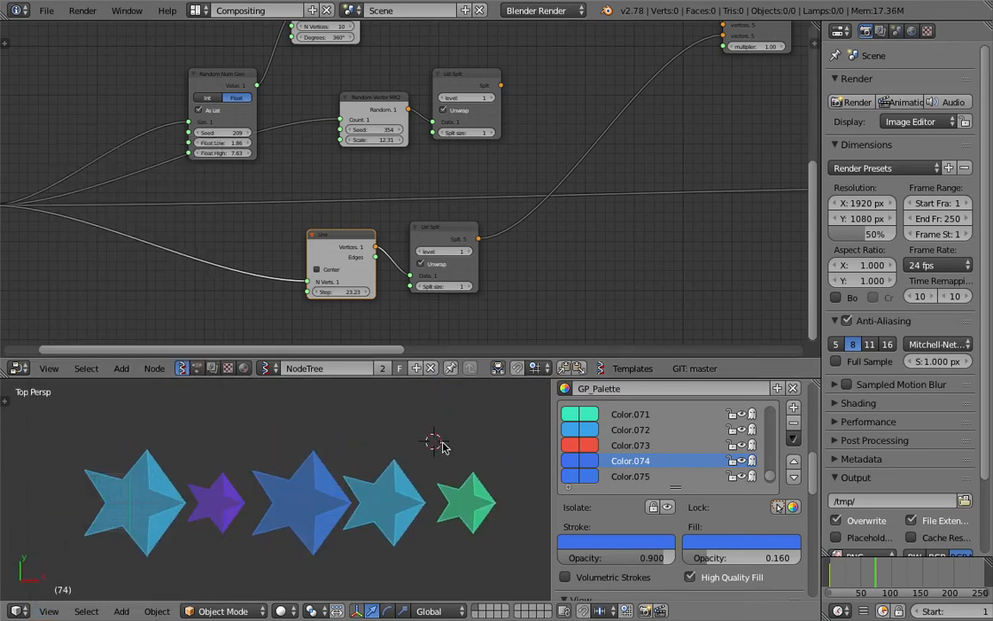
Set the Scale node's factor to 0.34 and save the file.
middle_drag(597, 102, 490, 254)
middle_drag(578, 179, 496, 250)
scroll(496, 250, up, 3)
mouse_move(550, 171)
middle_down()
mouse_move(525, 206)
mouse_move(494, 213)
middle_up()
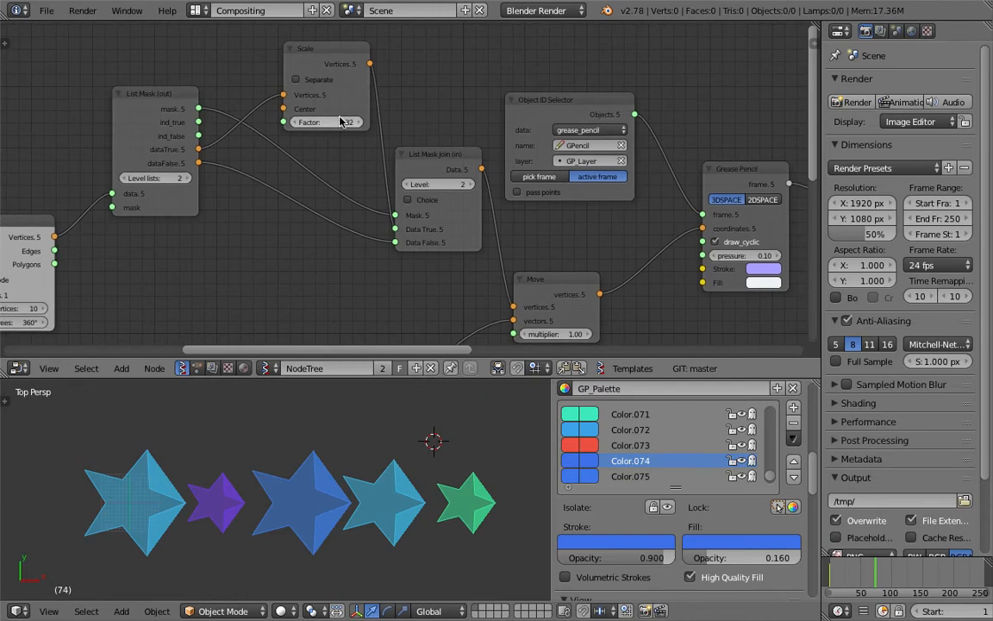
drag(328, 121, 306, 122)
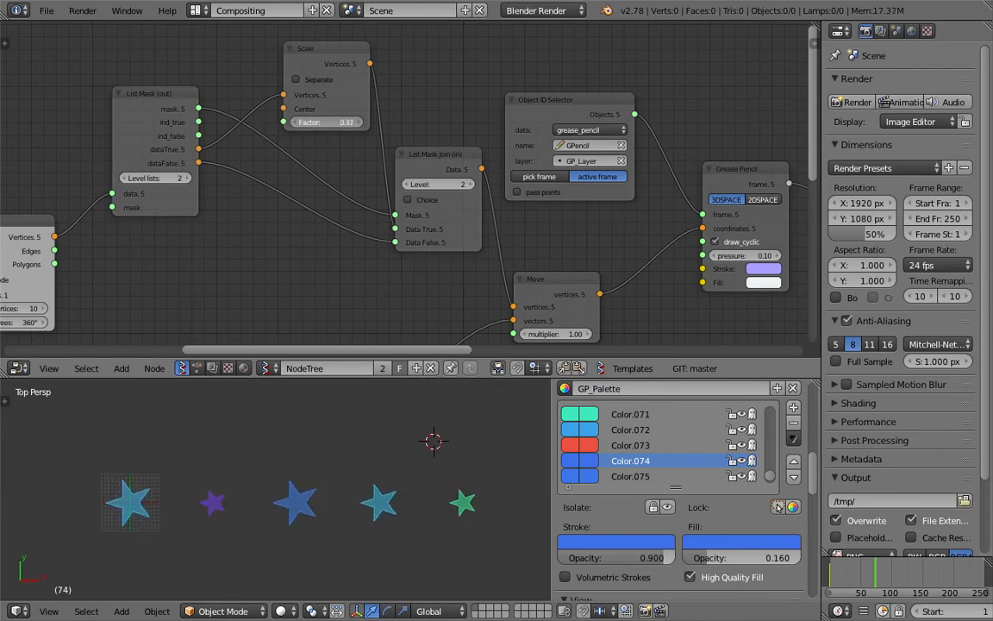
scroll(454, 462, up, 8)
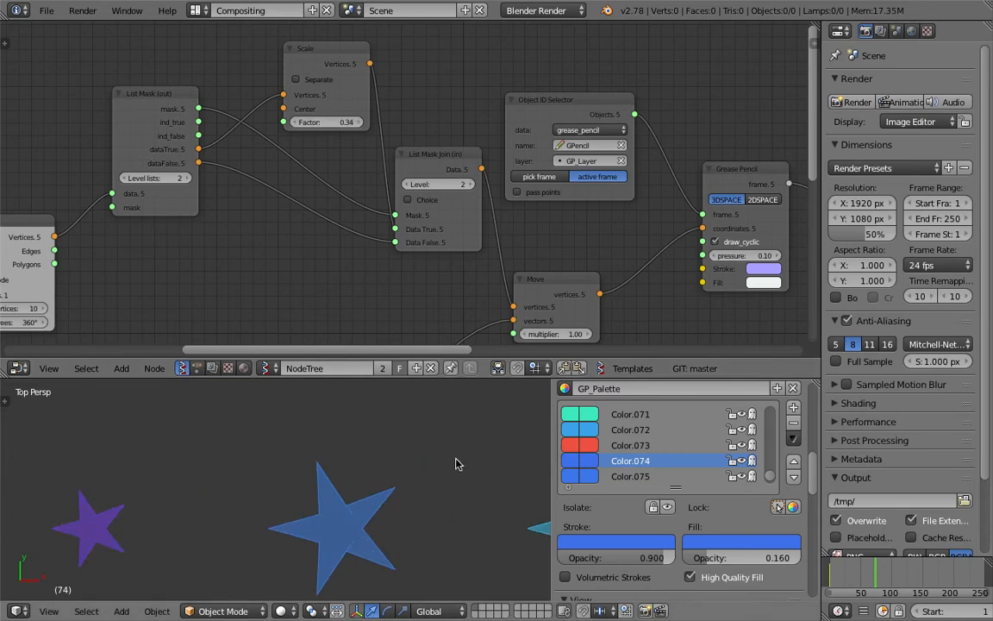
key(ctrl+s)
click(299, 507)
Change the last Object ID Set MK2 node's expression to color.use_hq_fill = True.
middle_drag(268, 196, 31, 204)
middle_drag(738, 238, 459, 224)
middle_drag(793, 286, 113, 244)
scroll(371, 228, up, 4)
click(357, 226)
text(Tr)
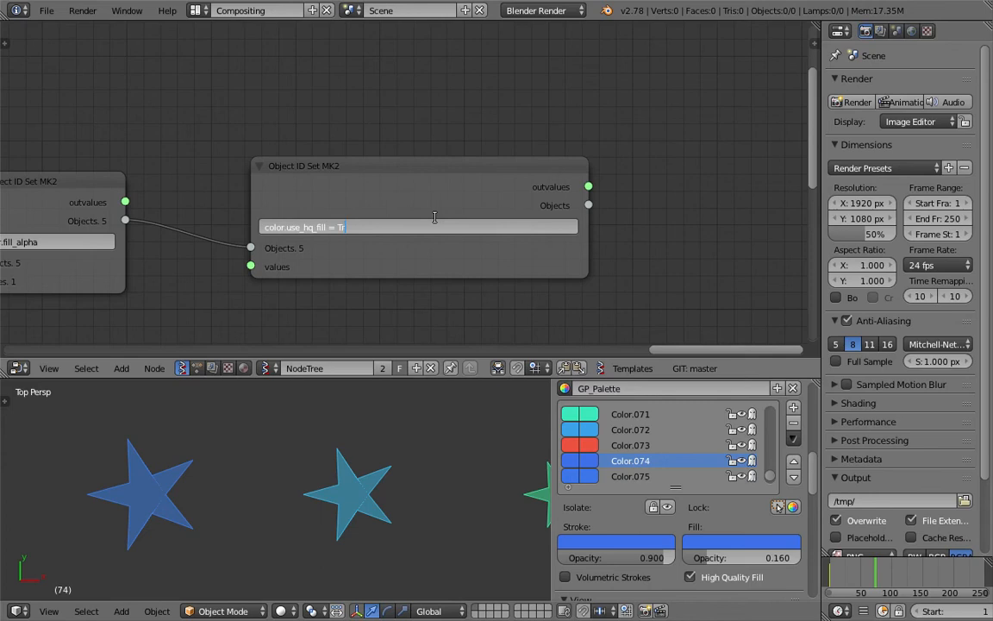
text(ue)
key(Return)
scroll(408, 483, down, 6)
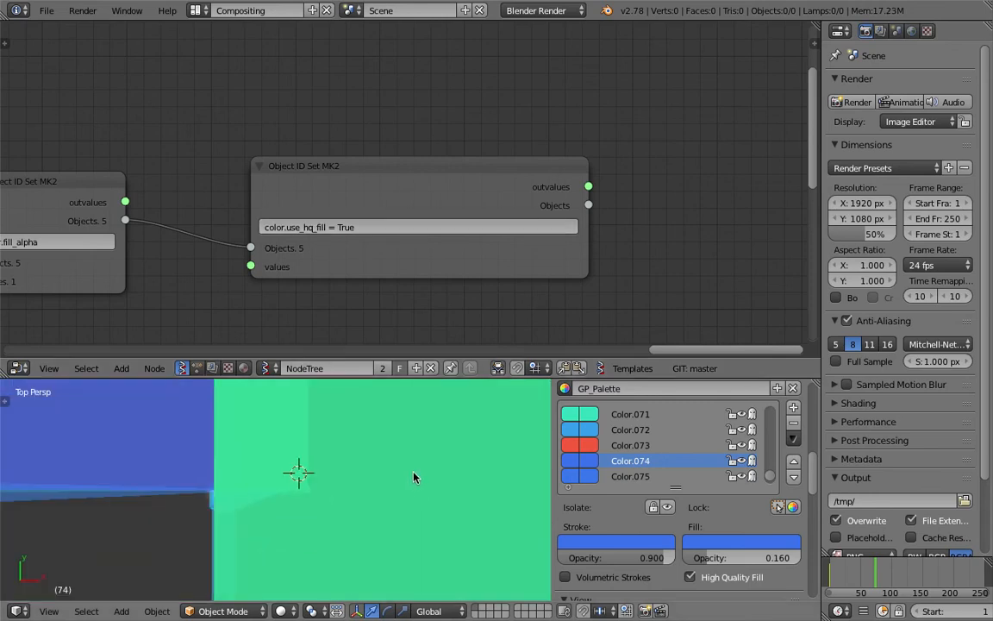
Set the last Object ID Set MK2 node's expression to color.use_hq_fill = False and save the file.
drag(366, 223, 342, 225)
text(False)
key(Return)
scroll(206, 517, up, 6)
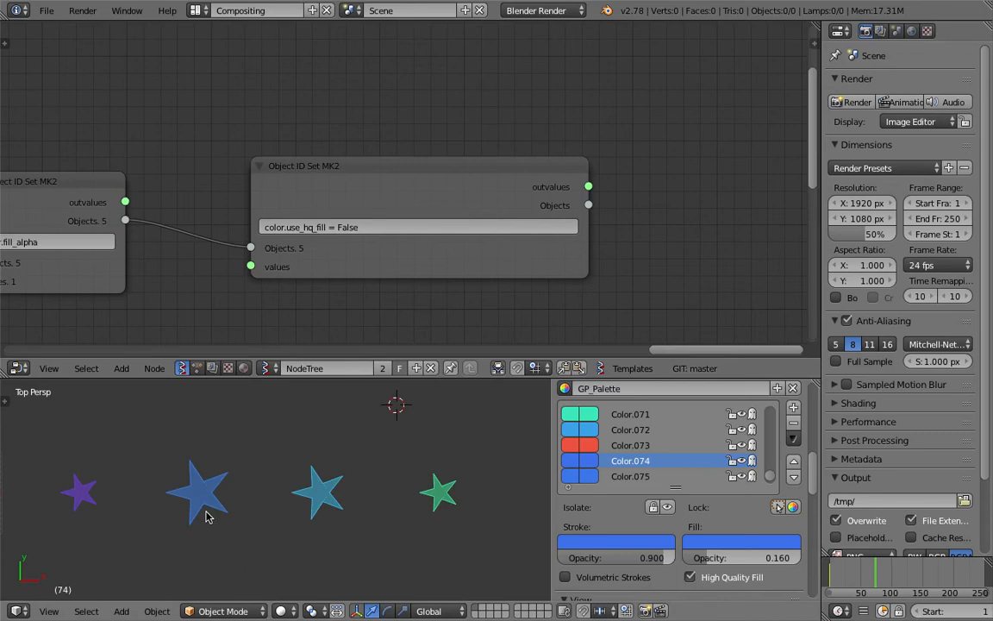
scroll(238, 465, down, 8)
shift+middle_drag(242, 489, 303, 477)
key(ctrl+s)
click(303, 477)
Go to frame 83 in the timeline.
scroll(406, 257, down, 5)
middle_drag(405, 257, 660, 244)
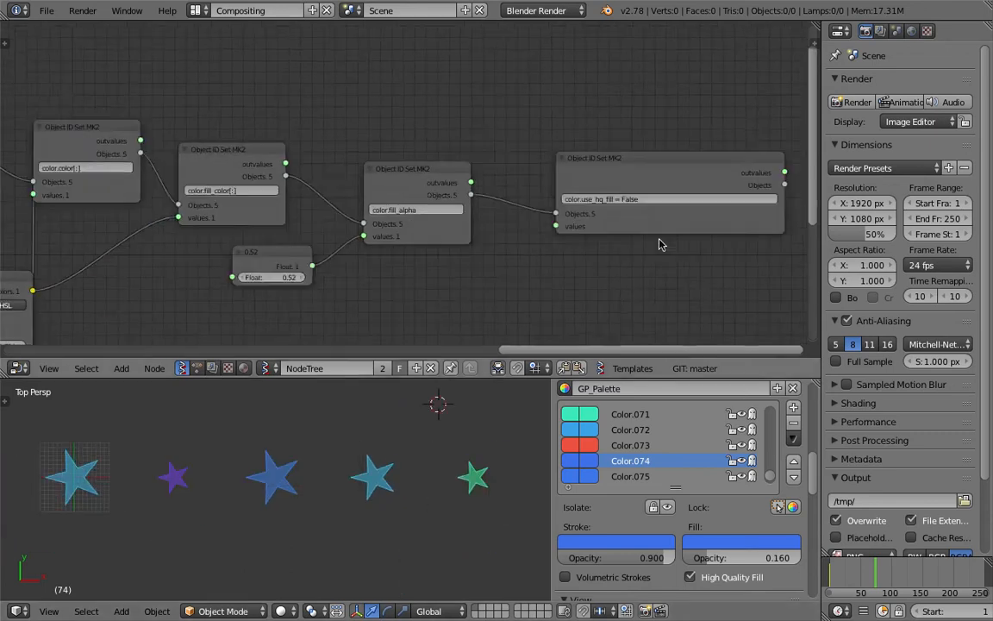
middle_drag(324, 264, 570, 259)
middle_drag(292, 210, 671, 168)
click(881, 576)
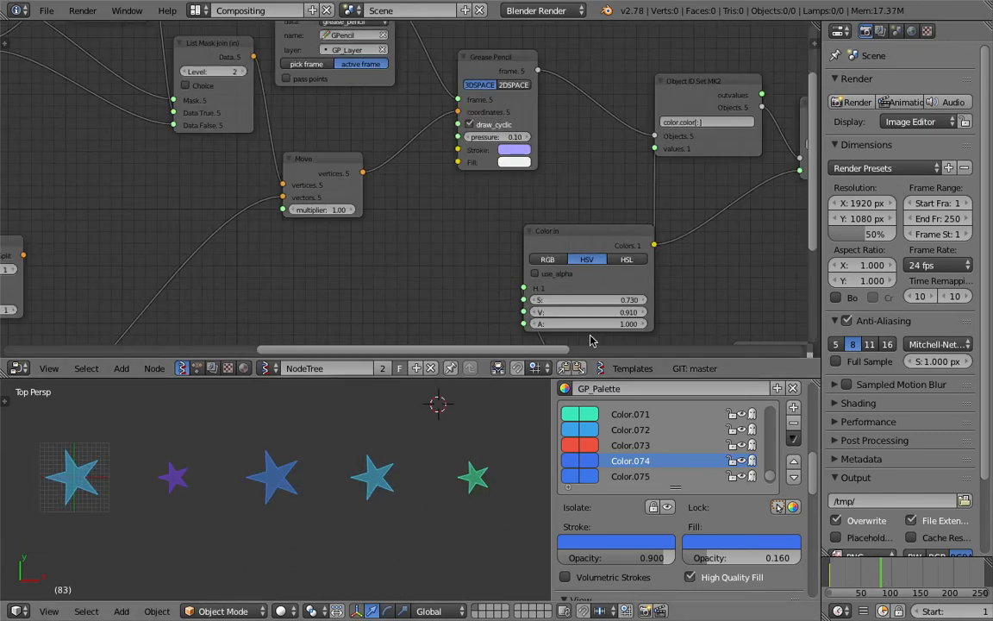
Save the file and set the Scale node's factor to 0.55.
middle_drag(286, 174, 491, 237)
key(ctrl+s)
click(397, 168)
middle_drag(319, 114, 361, 169)
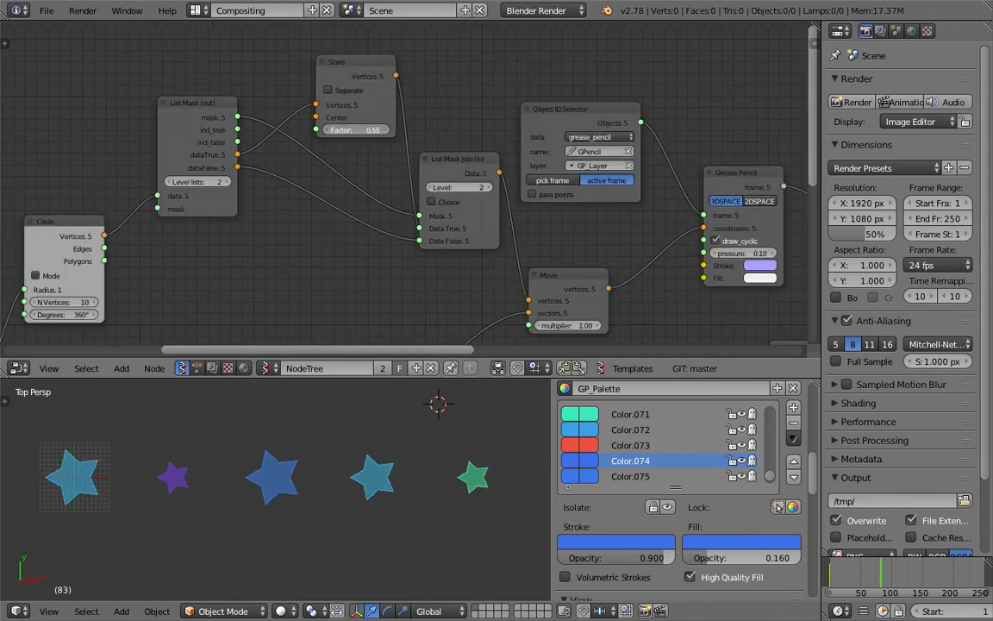
Move the Line node farther away from the List Split node it feeds.
middle_drag(367, 167, 546, 101)
scroll(365, 251, down, 3)
middle_drag(398, 328, 478, 117)
drag(363, 222, 331, 221)
middle_drag(302, 220, 514, 219)
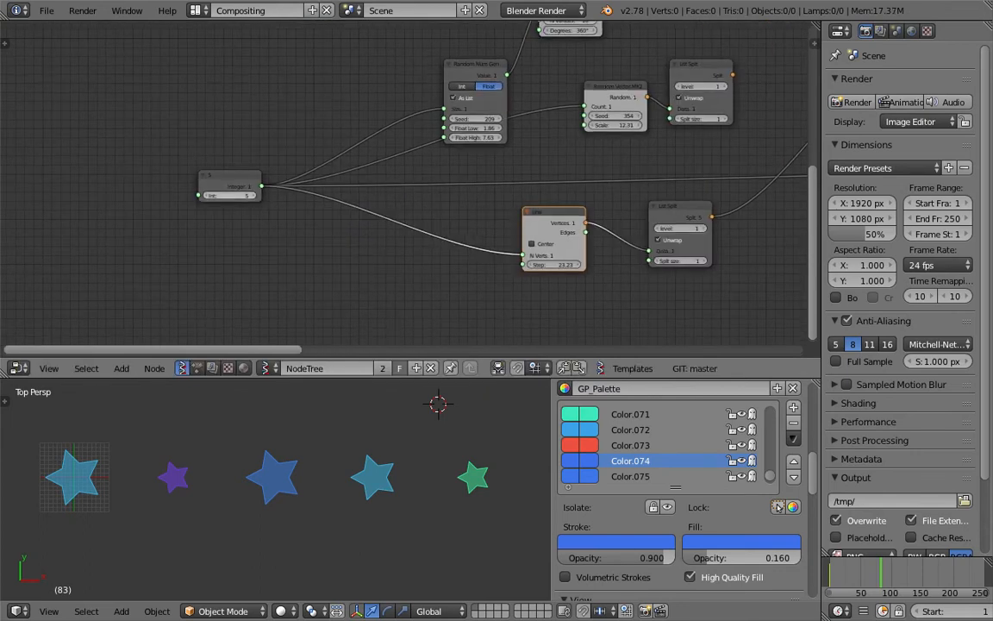
Set the Integer node to 9 and go to frame 70.
drag(230, 195, 246, 195)
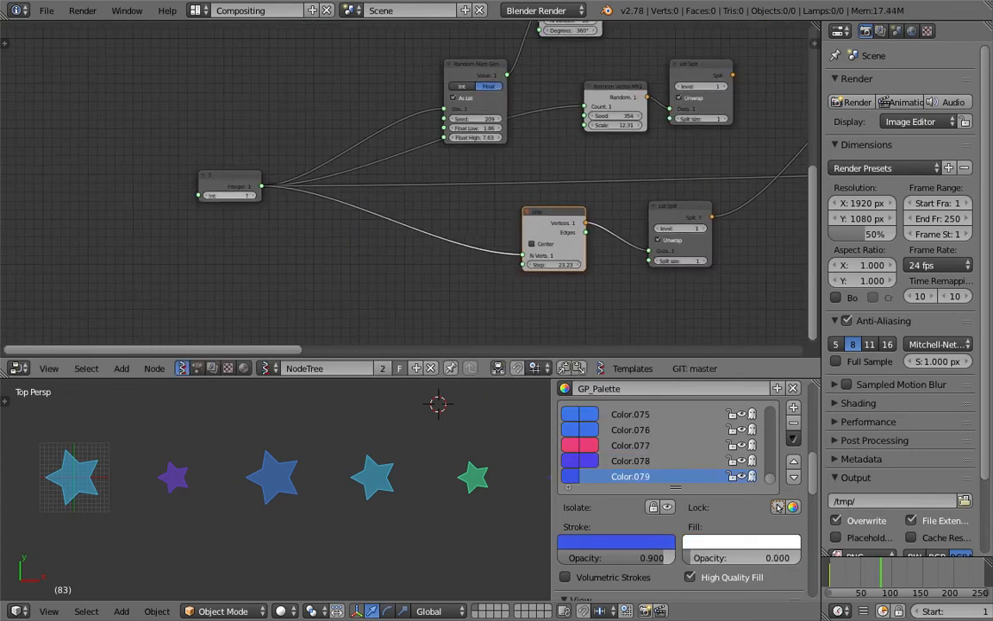
scroll(424, 475, down, 3)
click(425, 474)
scroll(427, 475, down, 1)
shift+middle_drag(428, 477, 325, 450)
scroll(398, 479, up, 3)
click(874, 576)
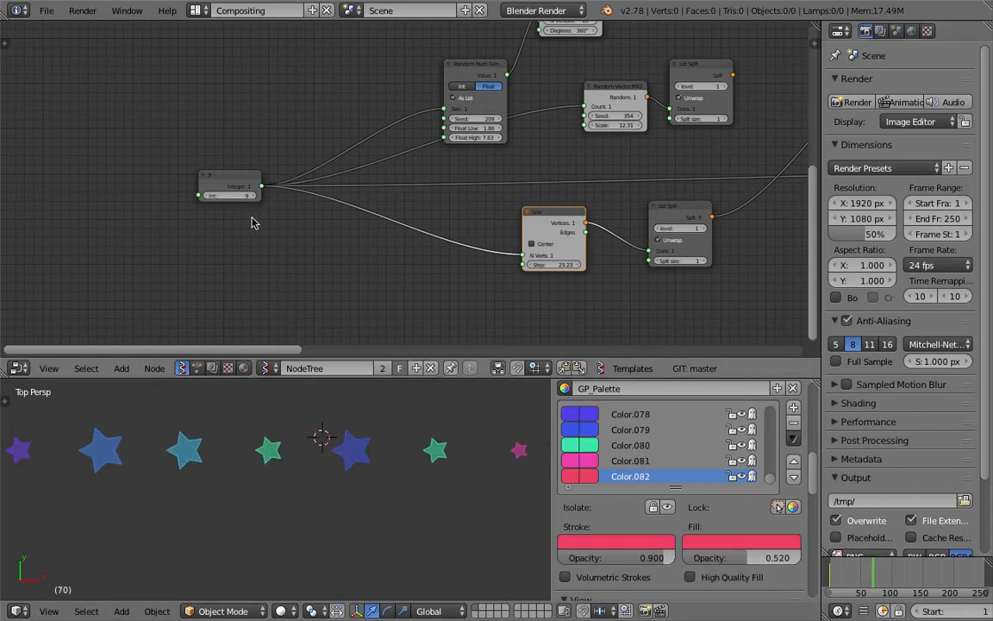
Move the Integer node away from the random nodes and the Line node lower, saving the file.
middle_drag(408, 245, 387, 258)
drag(221, 199, 176, 198)
key(ctrl+s)
click(173, 193)
middle_drag(291, 240, 321, 228)
middle_drag(428, 183, 411, 172)
drag(537, 209, 554, 235)
middle_drag(235, 263, 304, 256)
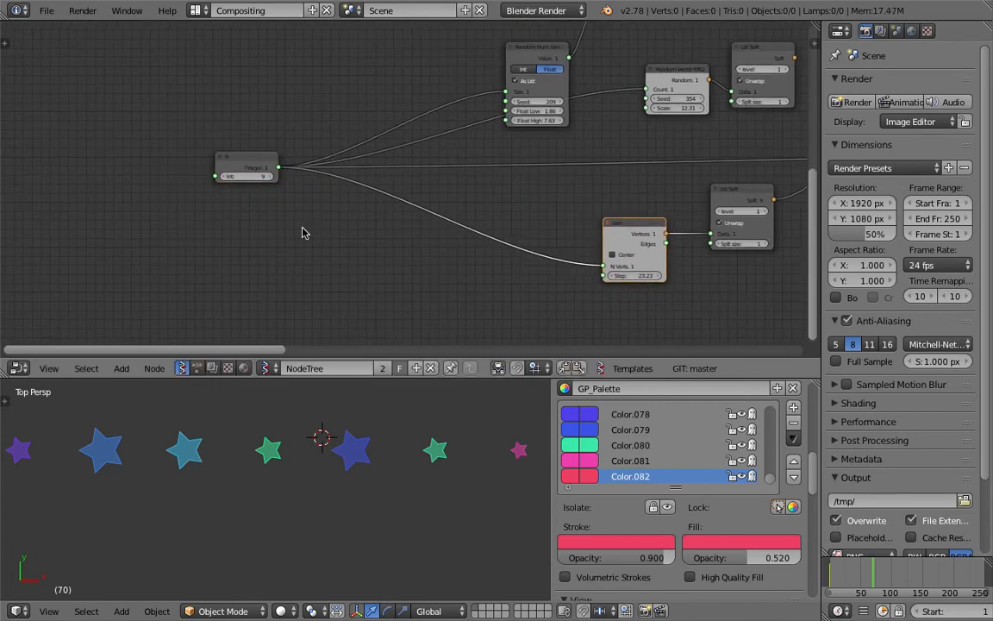
Add a Plane MK2 node with N Verts X and Y at 8, and set the Integer node to 64.
key(shift+a)
click(340, 284)
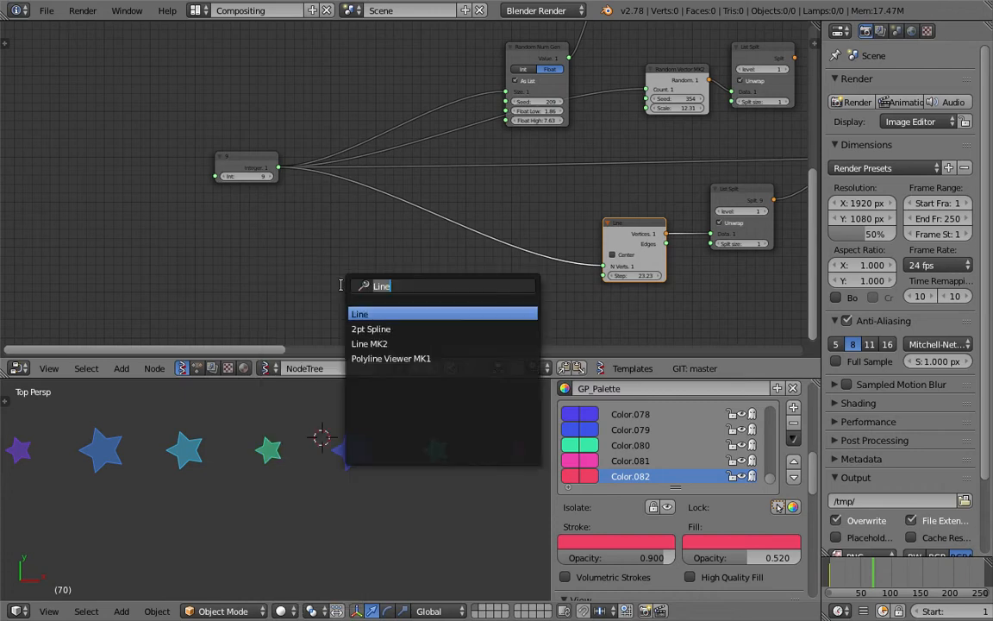
text(plane)
key(Down)
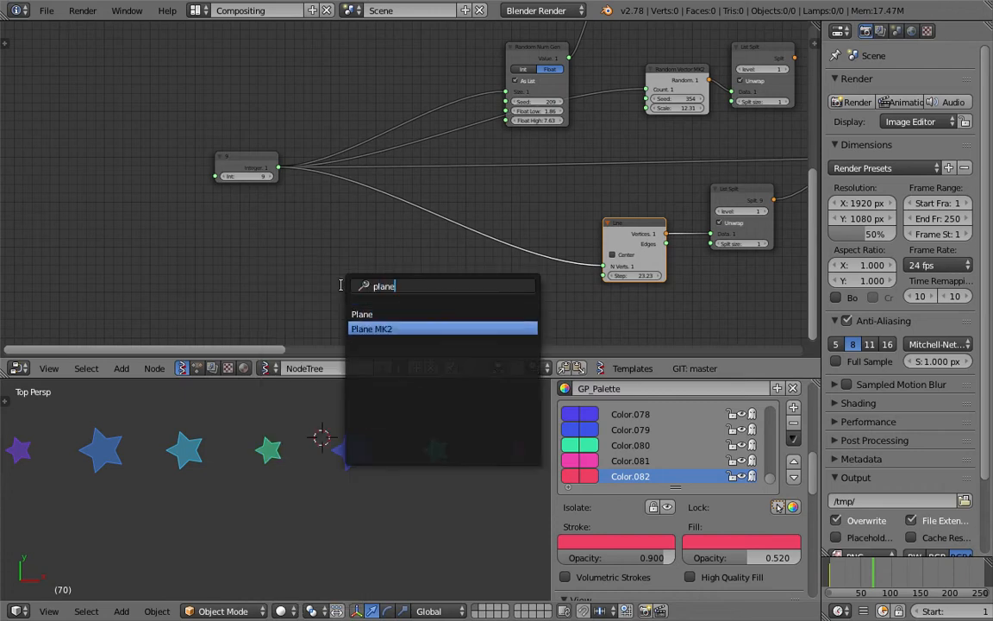
key(Return)
click(332, 240)
middle_drag(341, 239, 309, 189)
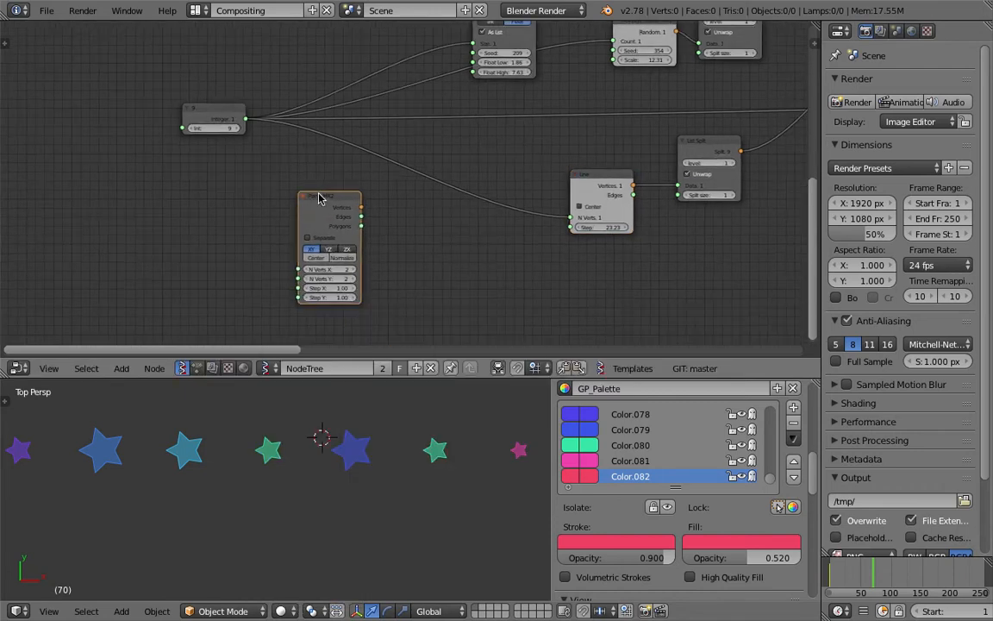
scroll(337, 274, up, 1)
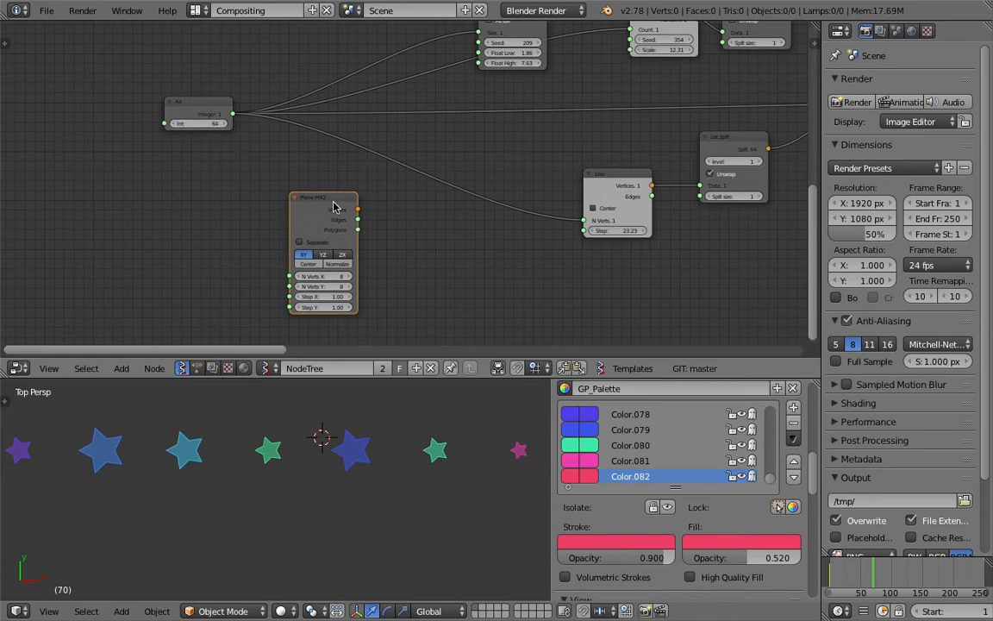
Move the Plane MK2 node directly below the Line node.
scroll(517, 207, down, 1)
middle_drag(517, 207, 250, 239)
scroll(250, 240, down, 1)
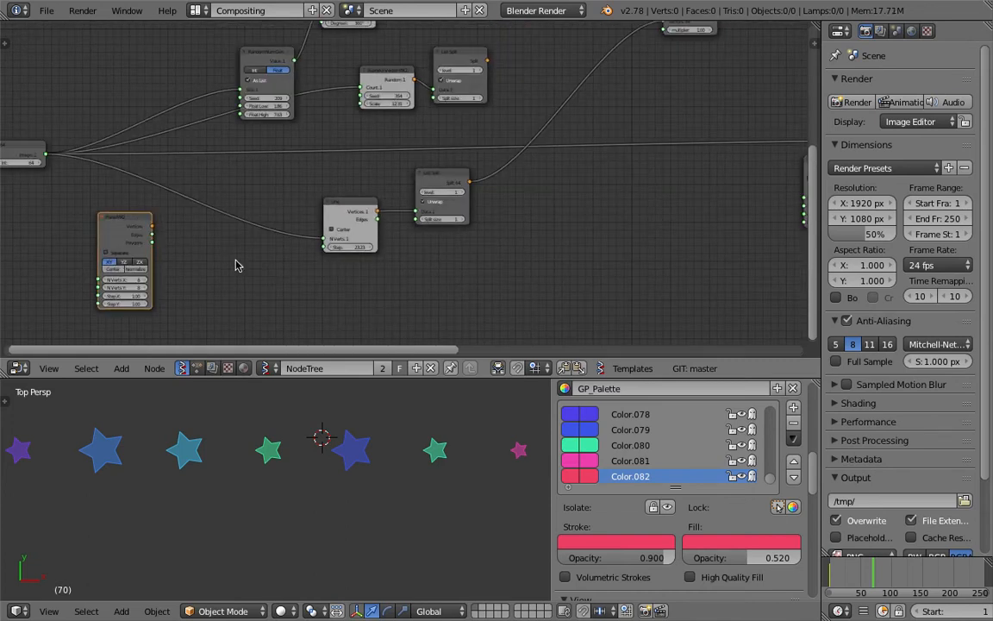
key(g)
click(462, 310)
Duplicate the List Split node, wire it between the Plane MK2 vertices and the Move node's vectors, and go to frame 78.
click(442, 177)
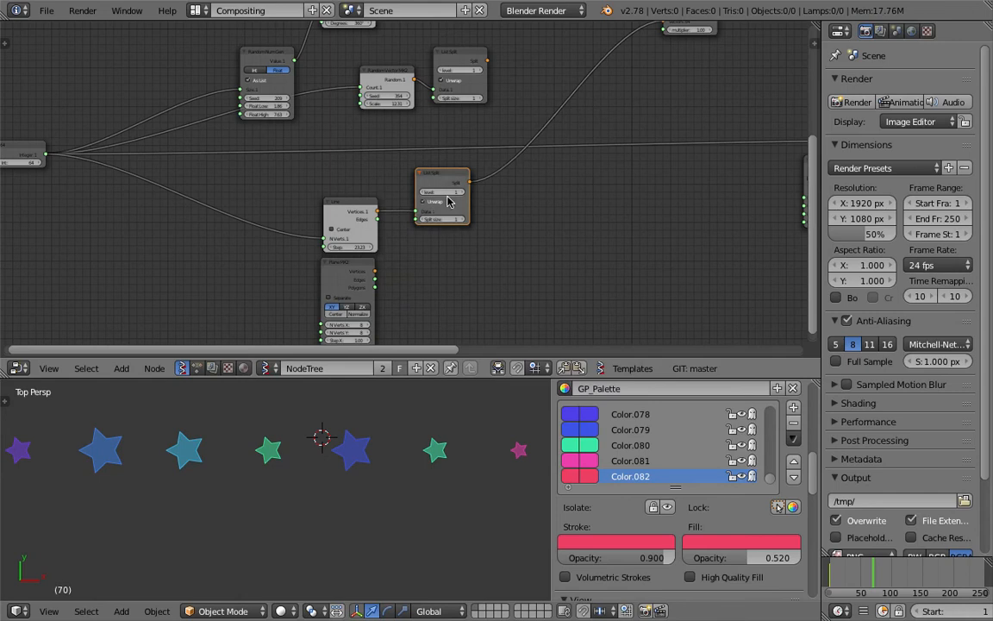
key(shift+d)
click(377, 274)
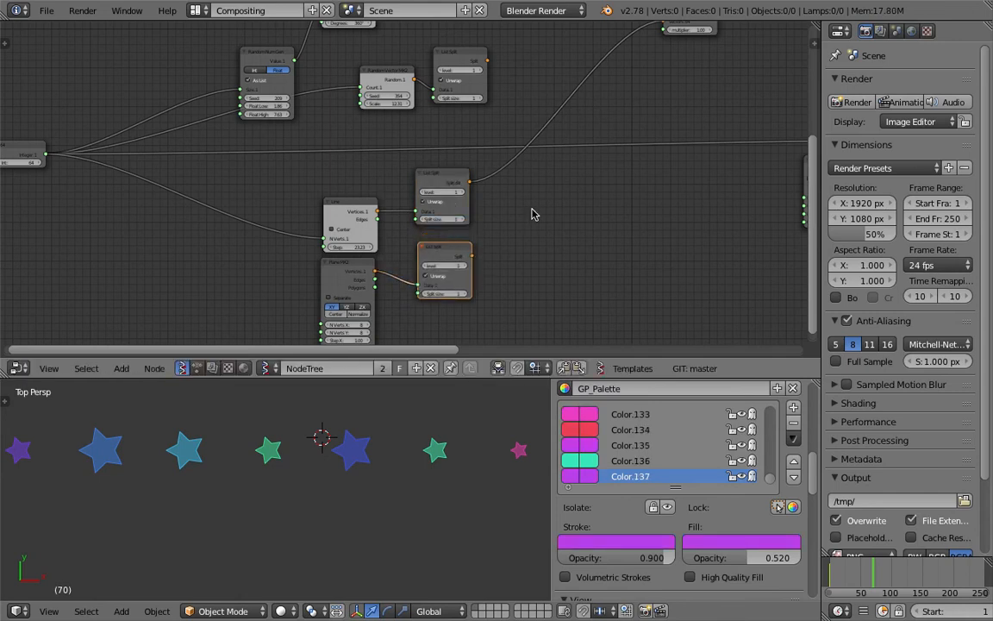
middle_drag(490, 254, 429, 303)
drag(413, 315, 603, 79)
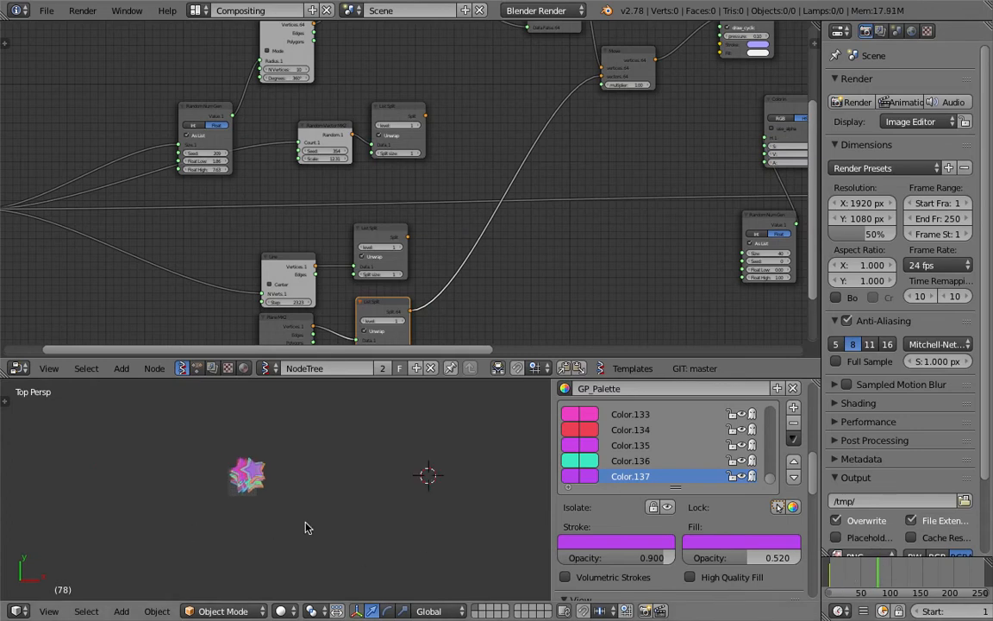
Set the Plane MK2 node's Step X and Step Y to 4.
scroll(305, 528, up, 6)
shift+middle_drag(228, 490, 350, 497)
scroll(350, 498, up, 2)
middle_drag(368, 332, 361, 253)
scroll(361, 253, up, 2)
middle_drag(323, 298, 335, 242)
scroll(335, 242, up, 1)
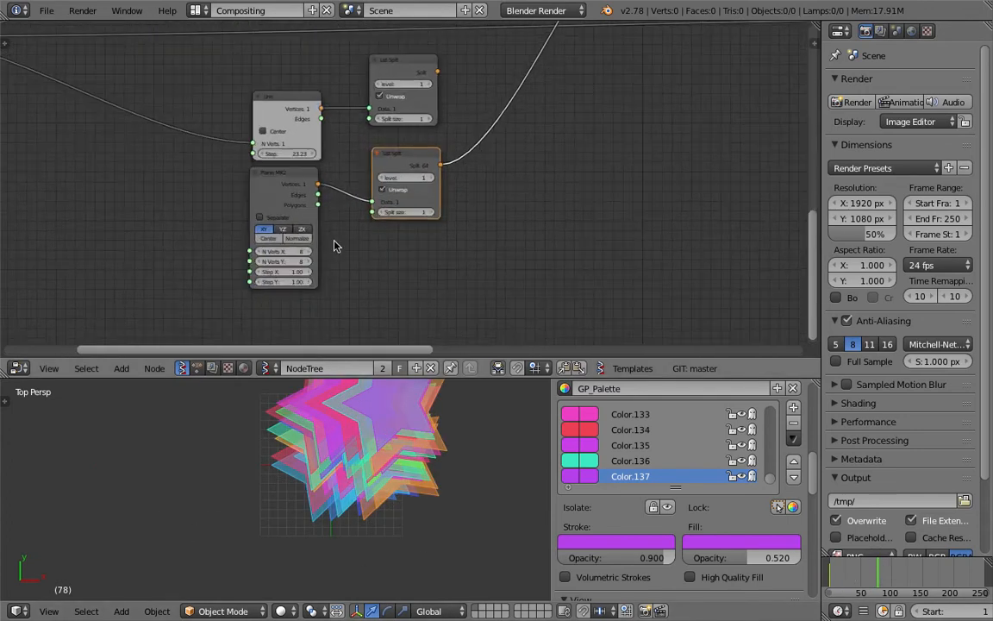
scroll(335, 246, up, 1)
text(4)
key(Return)
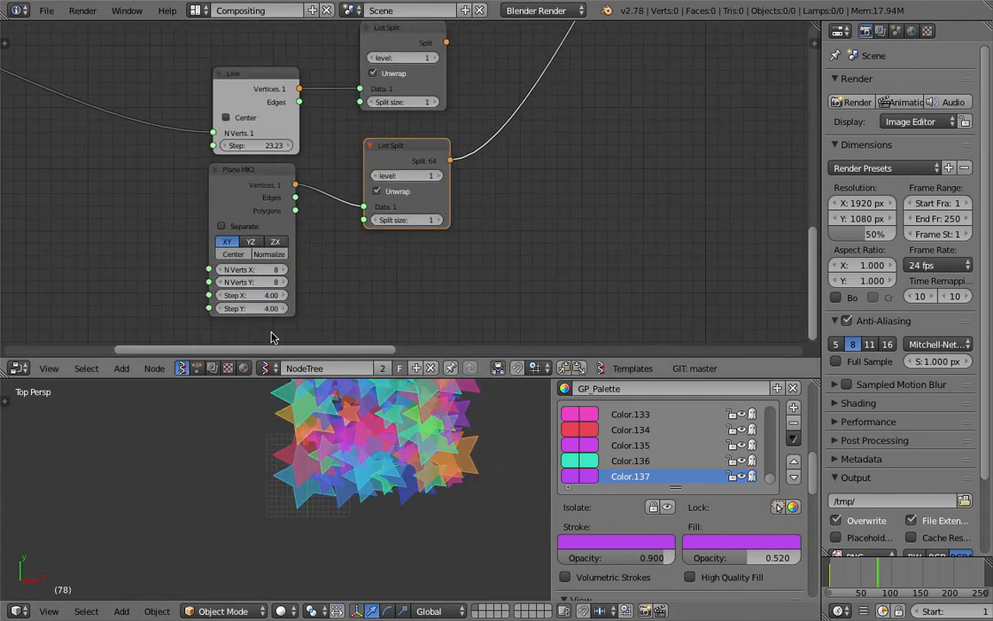
Try 6 and settle on 10 for the Plane MK2 node's Step X and Step Y.
drag(251, 295, 252, 308)
text(6)
key(Return)
shift+middle_drag(418, 457, 351, 510)
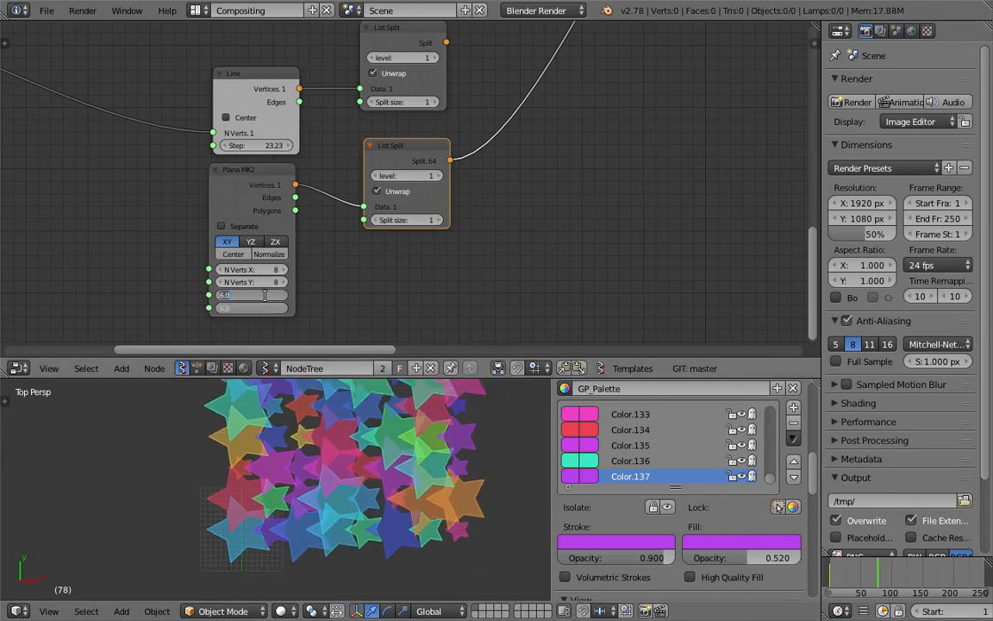
text(10)
key(Return)
Examine the grid of stars from an angled view and the GP_Palette color list back to its first entry.
middle_drag(332, 437, 450, 466)
scroll(377, 496, up, 2)
scroll(347, 472, up, 2)
scroll(347, 472, up, 2)
scroll(350, 408, up, 3)
scroll(366, 479, down, 8)
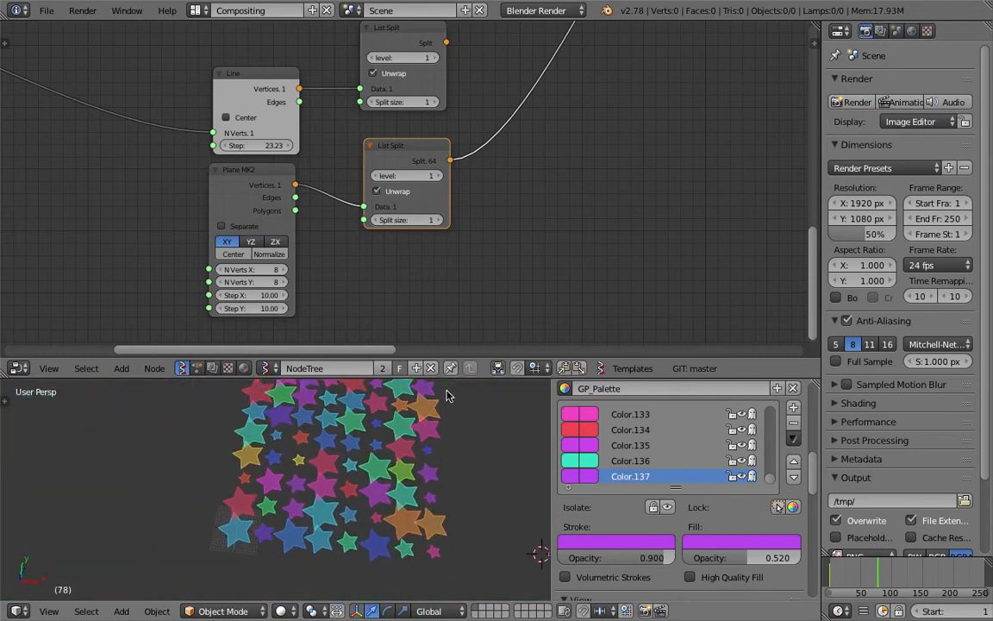
scroll(407, 452, down, 2)
mouse_move(407, 452)
middle_down()
mouse_move(432, 459)
mouse_move(397, 454)
middle_up()
scroll(330, 473, up, 1)
scroll(655, 454, up, 12)
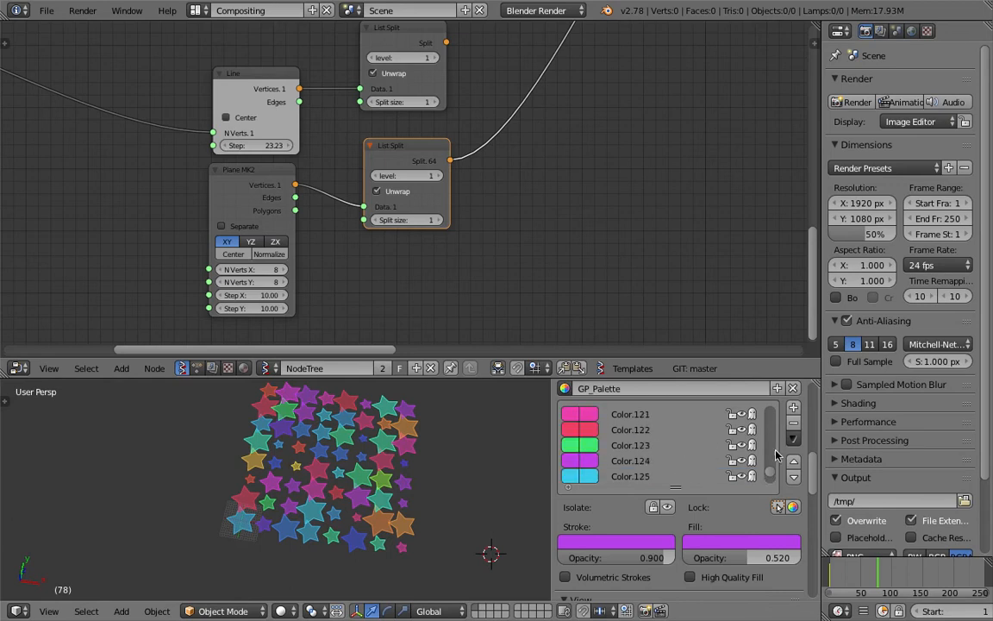
drag(773, 470, 679, 415)
Orbit to a diagonal view of the star grid and render it as an OpenGL image.
mouse_move(355, 494)
middle_down()
mouse_move(415, 431)
mouse_move(336, 506)
mouse_move(340, 498)
middle_up()
click(86, 10)
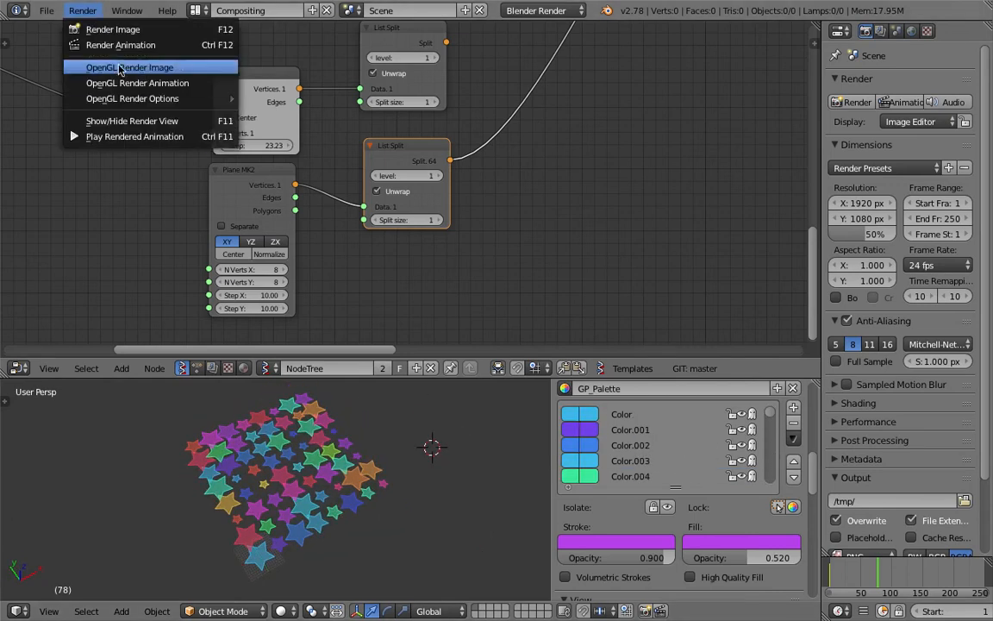
click(130, 69)
scroll(474, 261, up, 4)
scroll(472, 264, down, 3)
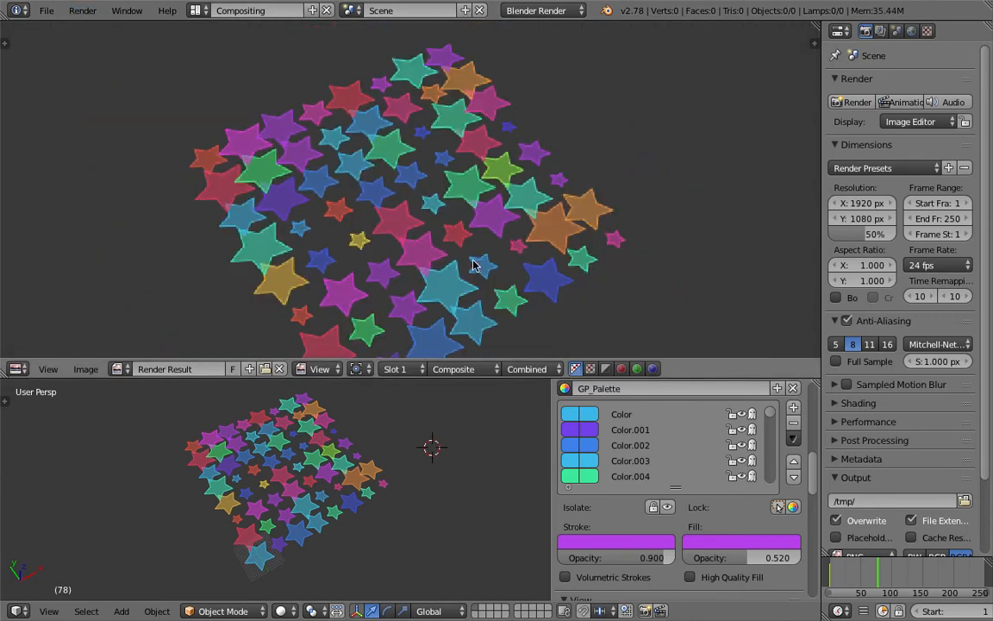
Inspect the OpenGL render of the star grid at different magnifications and close it to return to the node tree.
scroll(465, 164, down, 2)
scroll(435, 181, up, 2)
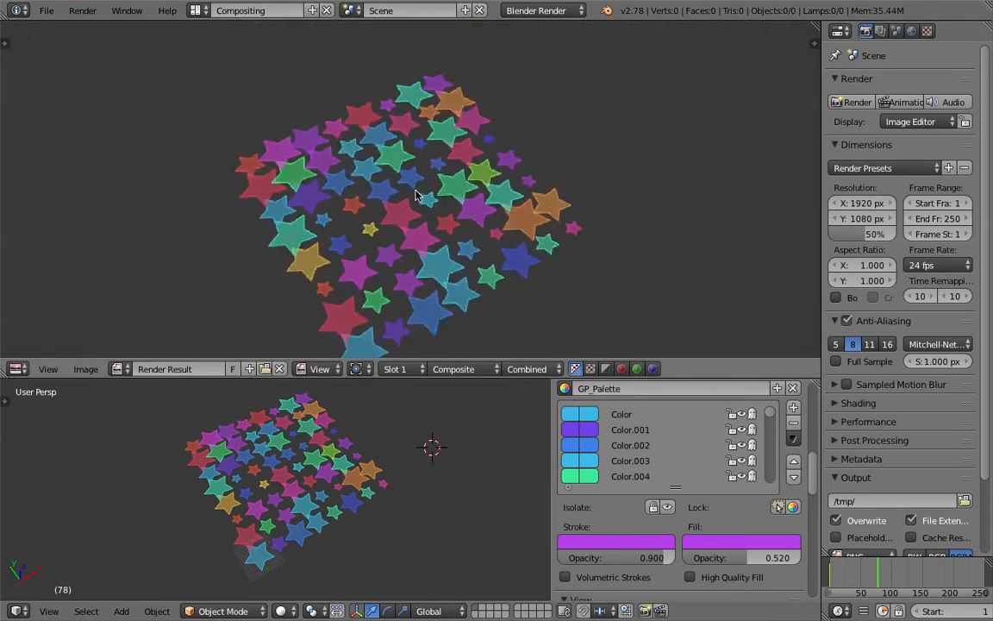
scroll(353, 195, down, 1)
key(Escape)
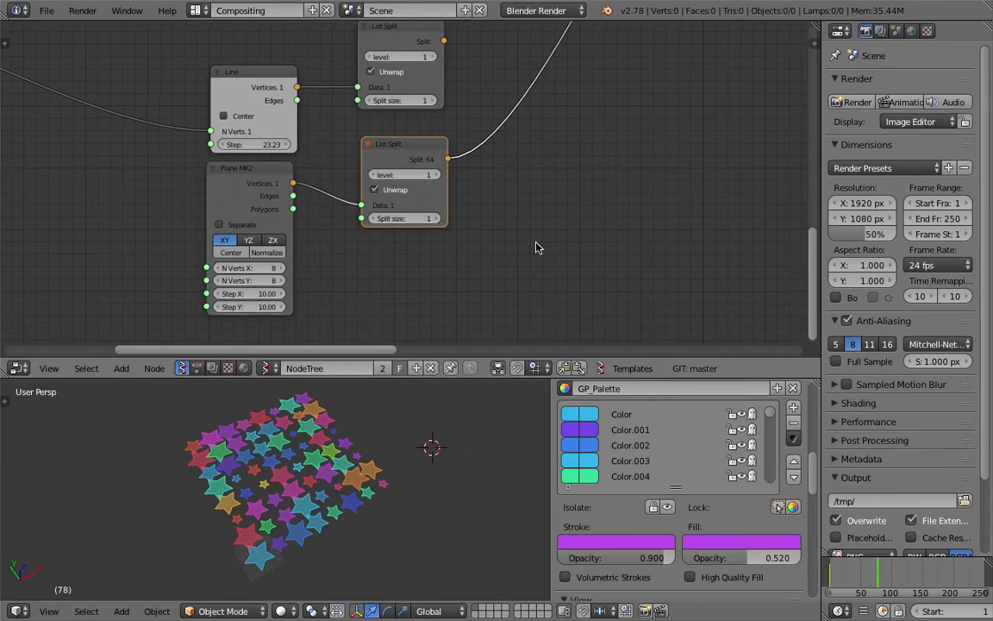
Rename the node tree as GP_Stars and save the file over the existing one.
middle_drag(536, 246, 515, 244)
scroll(470, 234, down, 5)
middle_drag(332, 164, 542, 229)
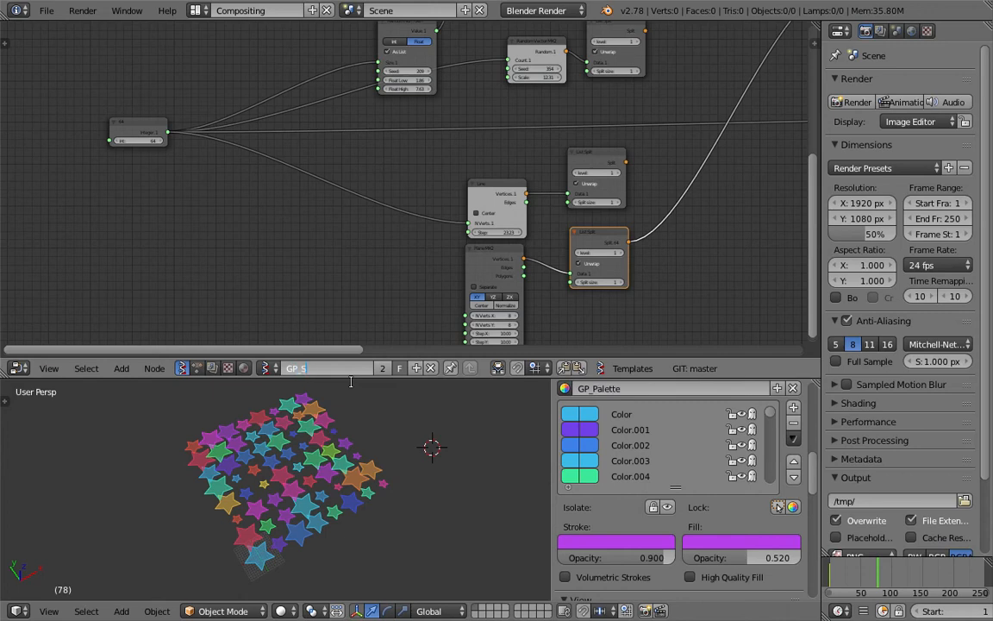
key(Return)
key(ctrl+s)
click(353, 385)
Rearrange the Plane MK2, Line and List Split nodes so that they are evenly spaced.
scroll(311, 224, up, 2)
middle_drag(295, 207, 336, 162)
drag(559, 211, 562, 220)
drag(560, 137, 504, 109)
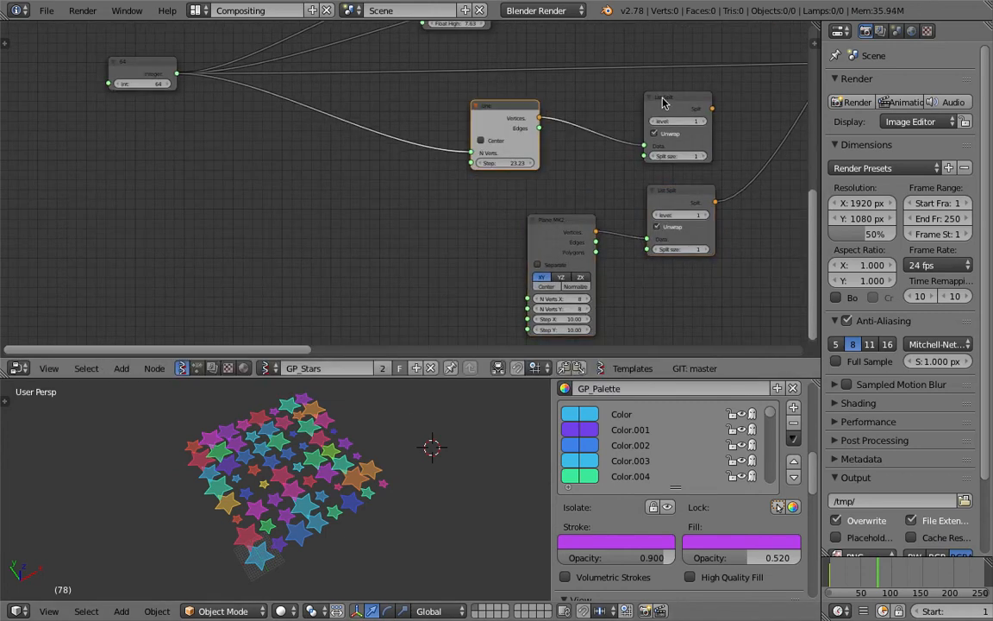
drag(661, 97, 613, 91)
Move the Grease Pencil node further along the chain and reposition the Object ID Selector above it.
middle_drag(487, 414, 470, 483)
middle_drag(631, 79, 385, 251)
middle_drag(479, 165, 354, 289)
middle_drag(511, 196, 457, 219)
drag(528, 170, 585, 170)
drag(391, 115, 424, 92)
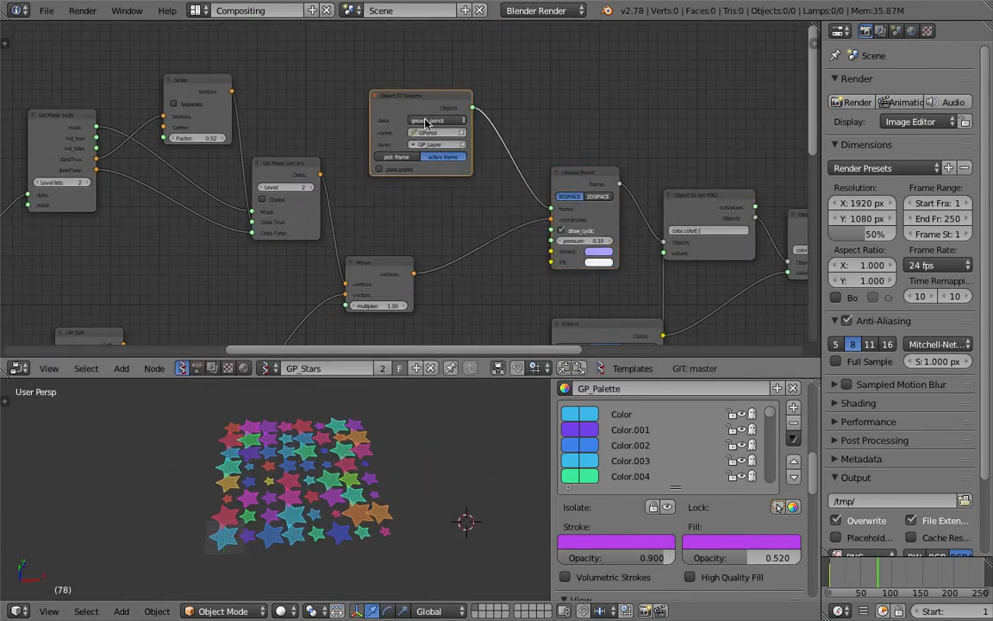
Tidy the List Mask Join, Move, Grease Pencil and Object ID Selector nodes, leaving room between Move and Grease Pencil.
middle_drag(387, 144, 334, 143)
middle_drag(342, 192, 546, 203)
drag(421, 183, 418, 148)
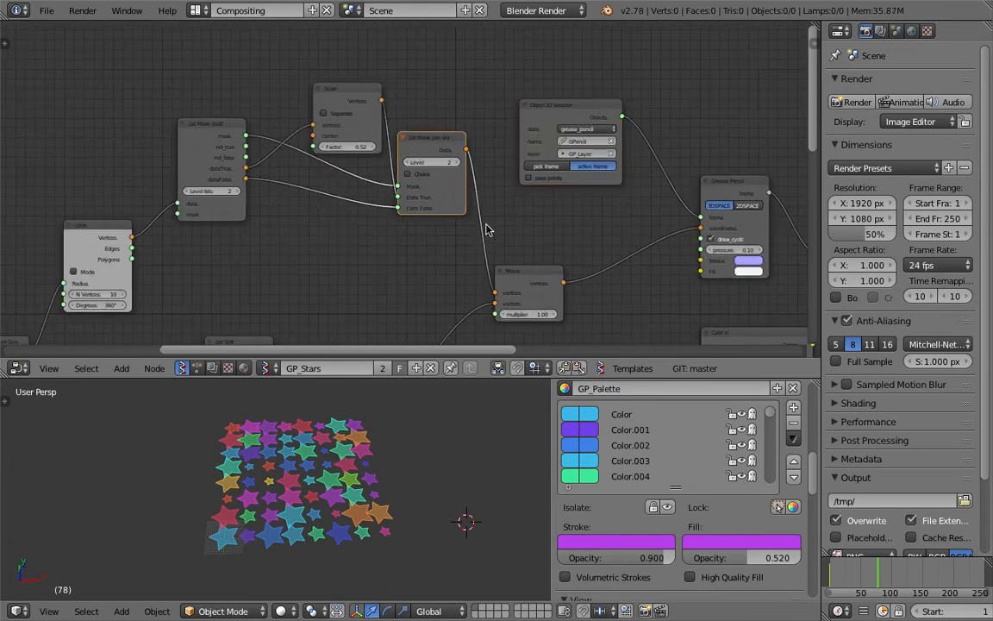
drag(520, 277, 520, 246)
middle_drag(559, 167, 397, 184)
mouse_move(418, 132)
mouse_down()
mouse_move(686, 43)
mouse_move(534, 61)
mouse_up()
drag(570, 197, 598, 166)
drag(523, 64, 472, 73)
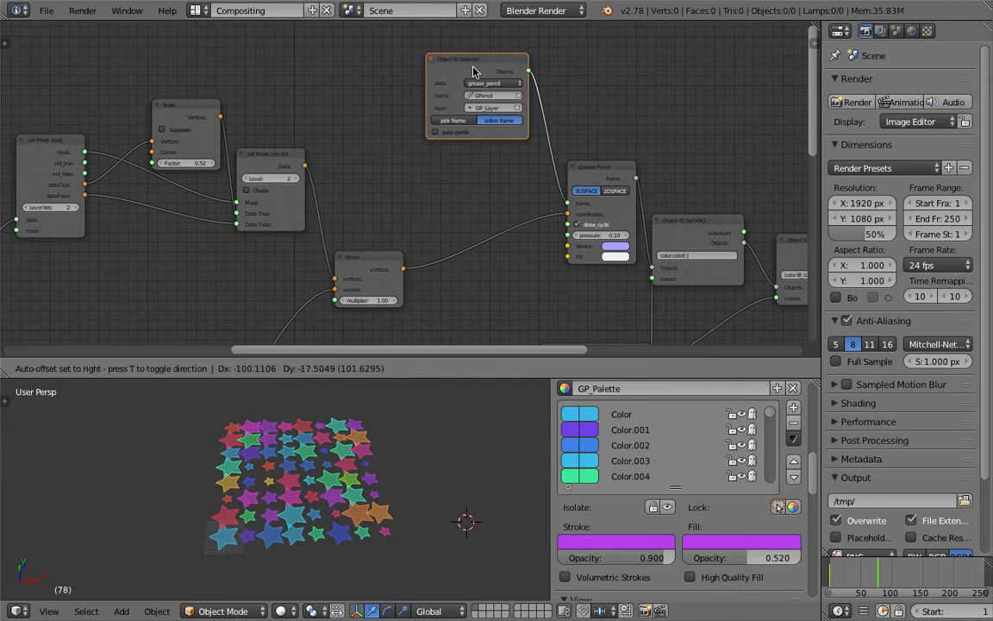
Try inserting a Rotation node between the Move and Grease Pencil nodes and switch it to Euler mode.
scroll(450, 206, up, 1)
key(shift+a)
click(395, 199)
text(rota)
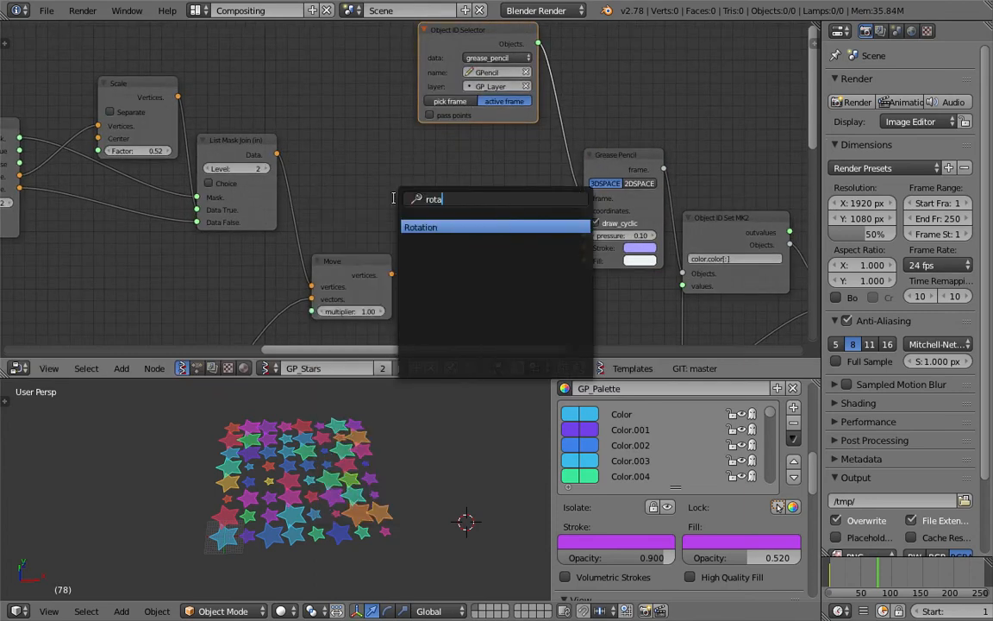
key(Return)
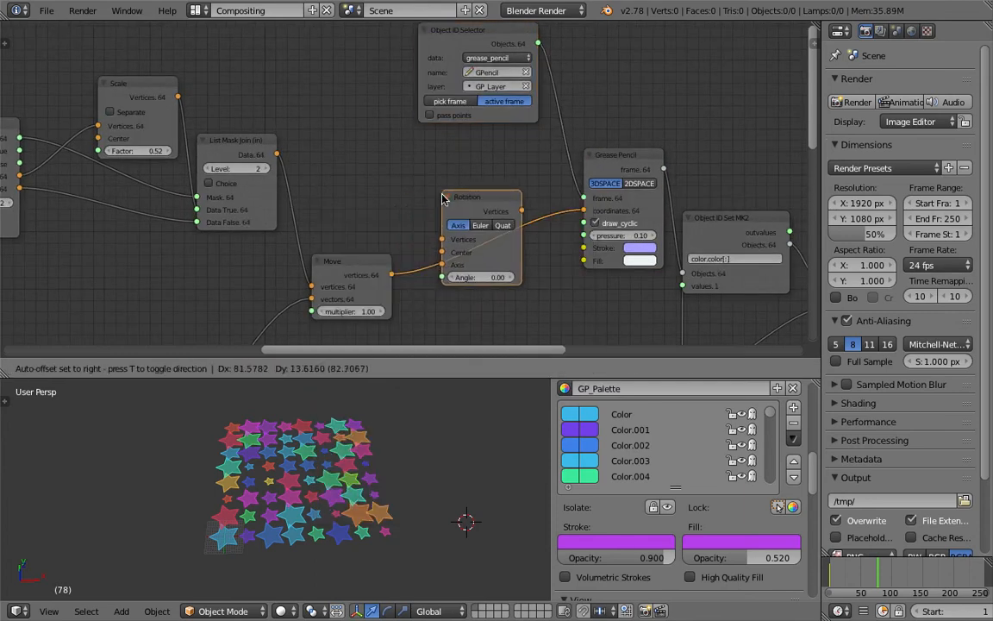
click(443, 199)
scroll(444, 204, up, 1)
click(504, 250)
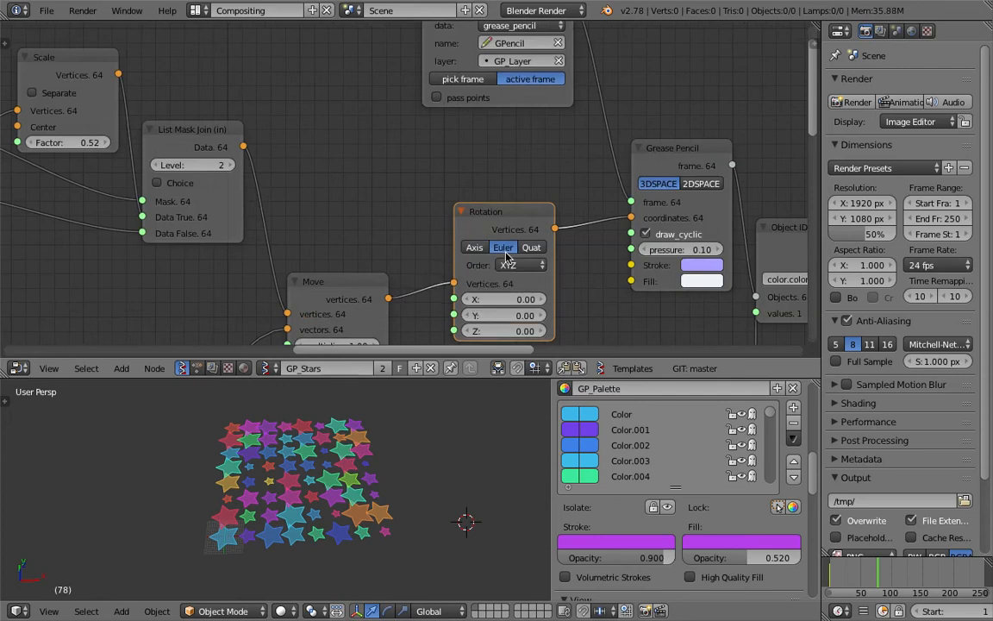
Try 1.77 on all three Euler angles of the Rotation node, reset them to 0, and try X at -1.65.
middle_drag(510, 282, 501, 243)
drag(495, 261, 586, 276)
drag(501, 290, 421, 275)
middle_drag(477, 264, 547, 255)
drag(556, 250, 556, 266)
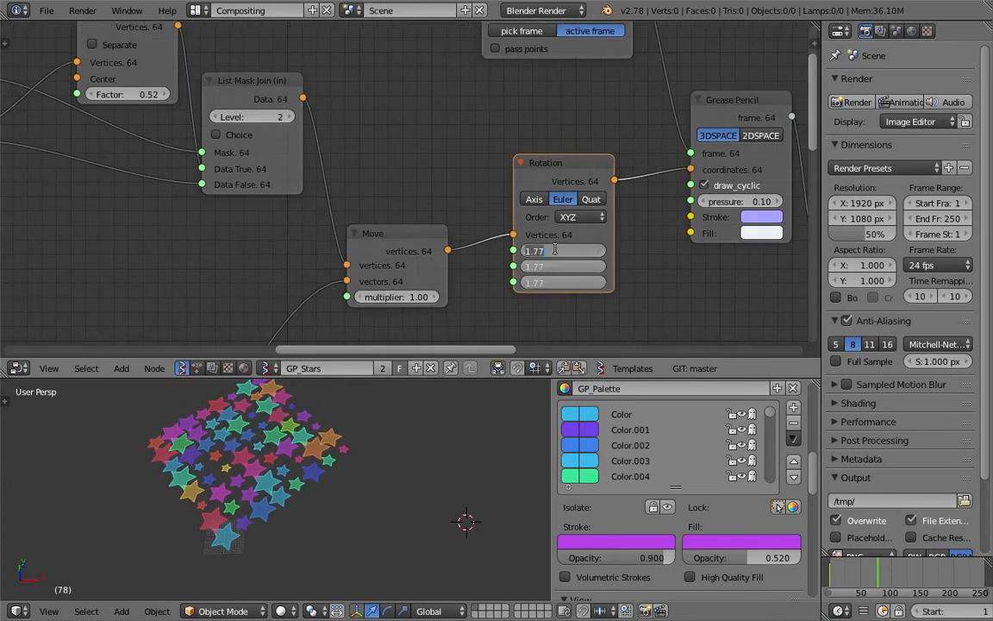
text(0)
key(Return)
mouse_move(562, 257)
mouse_down()
mouse_move(583, 257)
mouse_move(543, 257)
mouse_up()
Link the Move node's vertices directly to the Grease Pencil node's coordinates and delete the Rotation node.
drag(535, 176, 536, 167)
drag(514, 225, 509, 225)
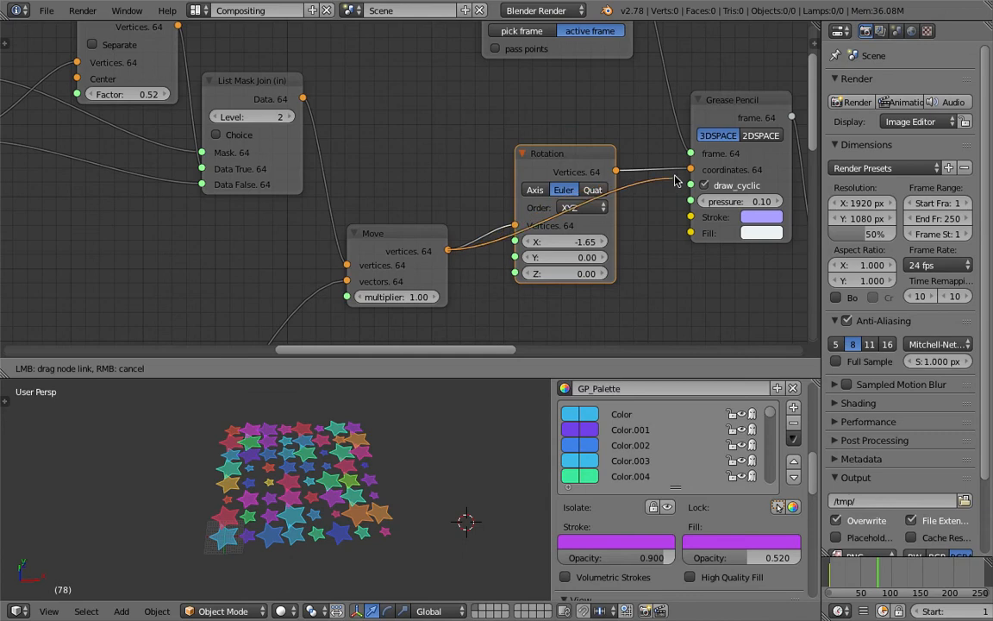
drag(675, 177, 691, 170)
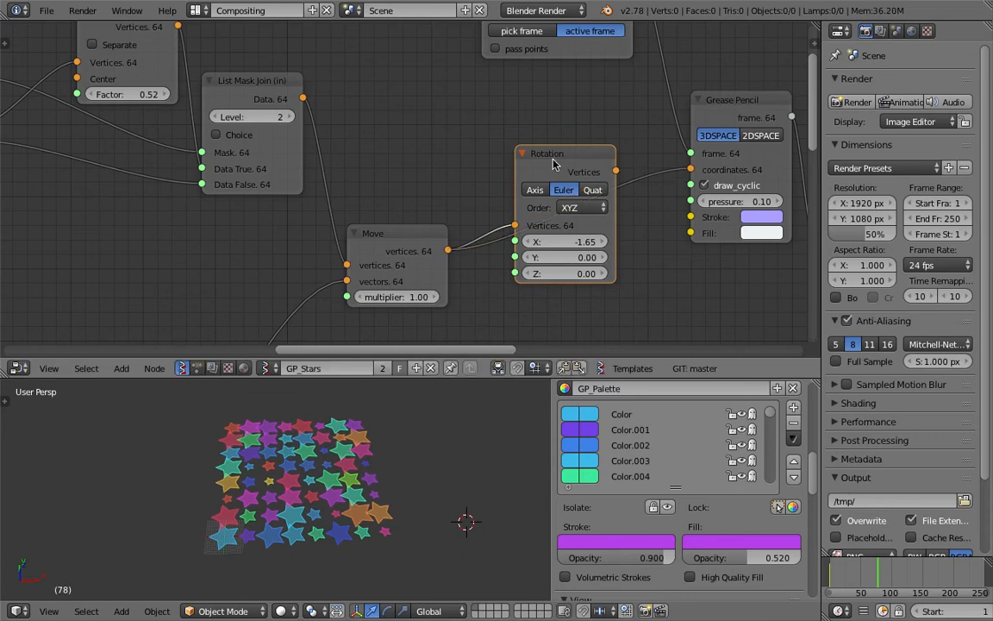
key(ctrl+x)
Shift the Move node closer to Grease Pencil and raise the Object ID Selector to free space after List Mask Join.
mouse_move(383, 238)
mouse_down()
mouse_move(480, 205)
mouse_move(566, 213)
mouse_up()
middle_drag(434, 116, 428, 183)
middle_drag(524, 181, 498, 245)
drag(505, 80, 538, 54)
middle_drag(276, 228, 352, 123)
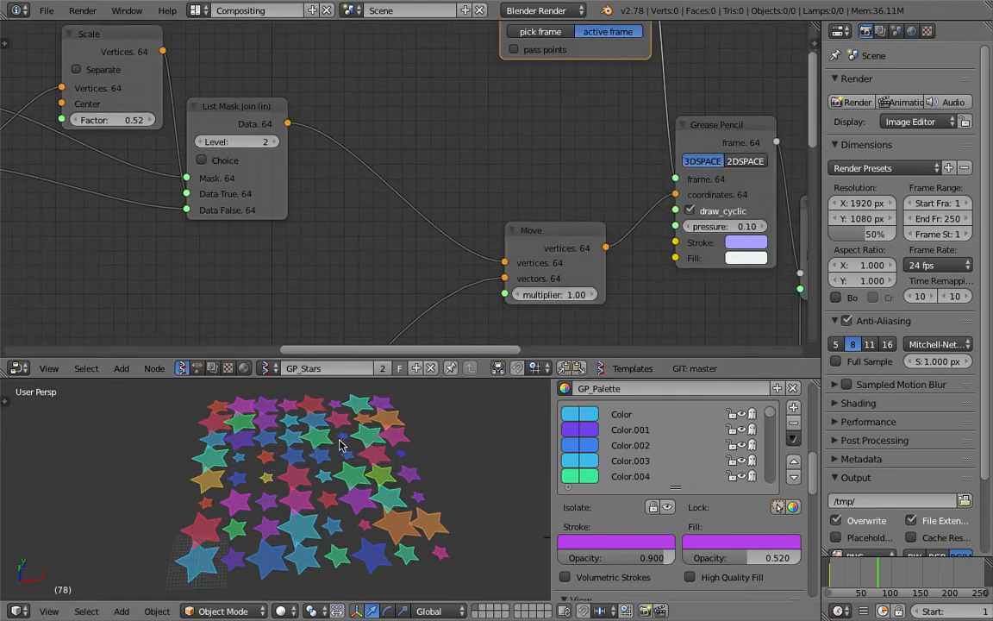
click(543, 235)
Insert a Rotation node on the link between List Mask Join and Move.
middle_drag(522, 56, 525, 127)
key(shift+a)
click(422, 152)
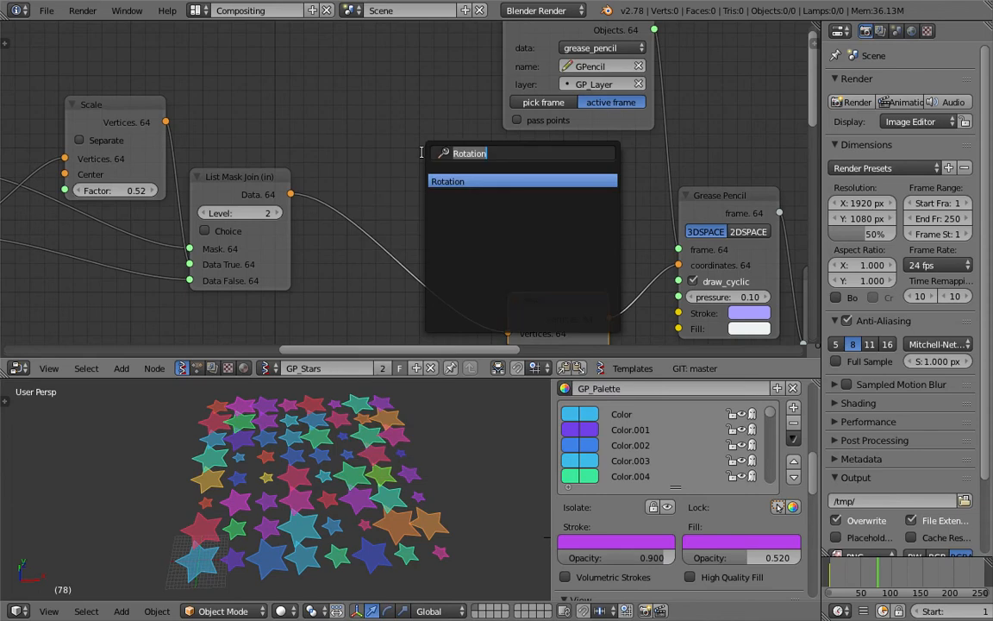
text(rota)
key(Return)
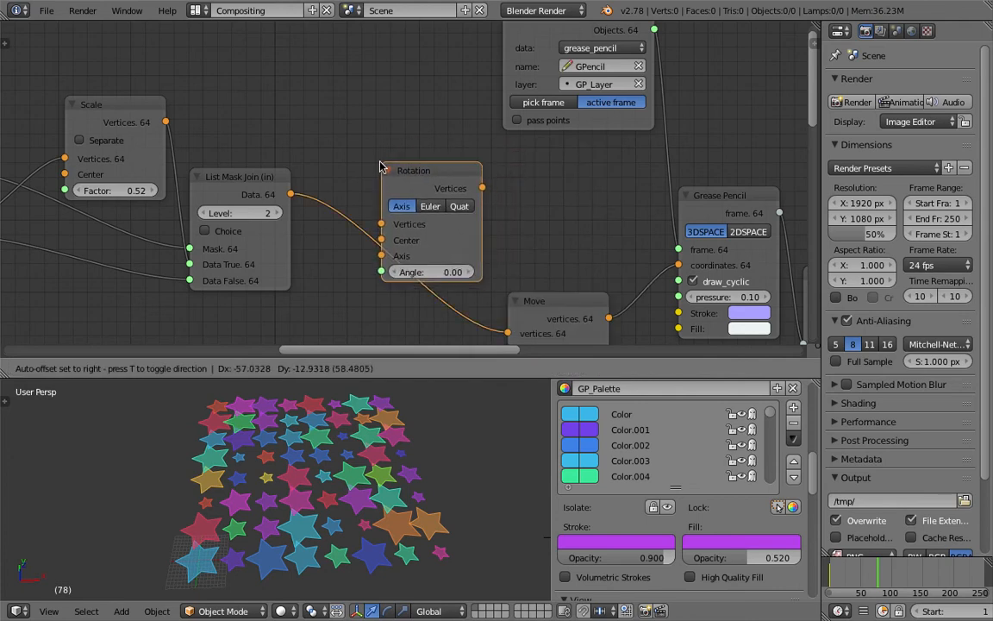
click(379, 176)
middle_drag(393, 239, 405, 212)
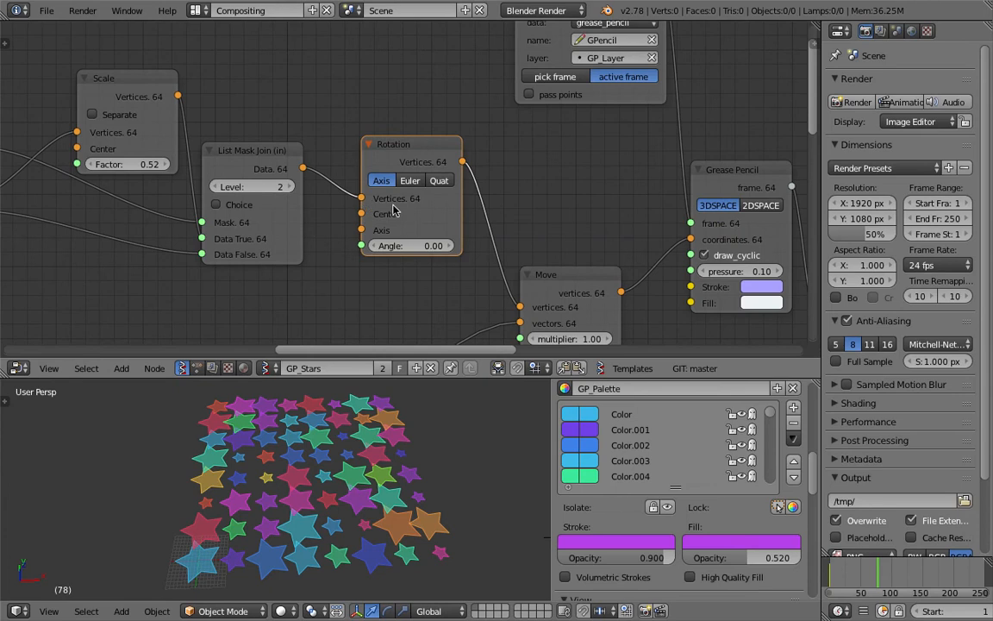
Try an axis Angle of 47.73 on the Rotation node, switch it to Euler, and set Z to 90.
drag(410, 246, 512, 246)
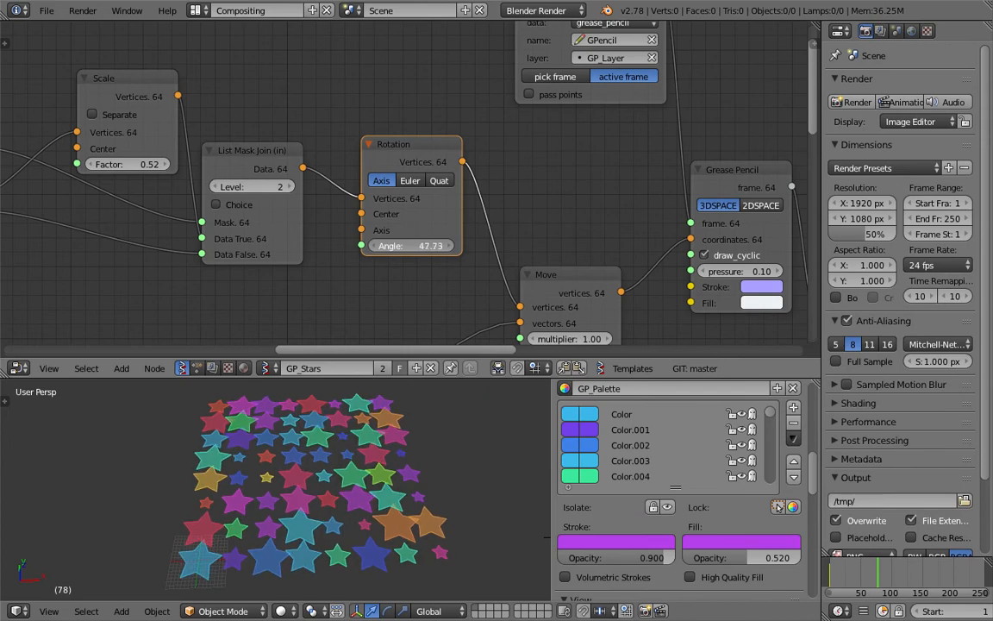
click(411, 183)
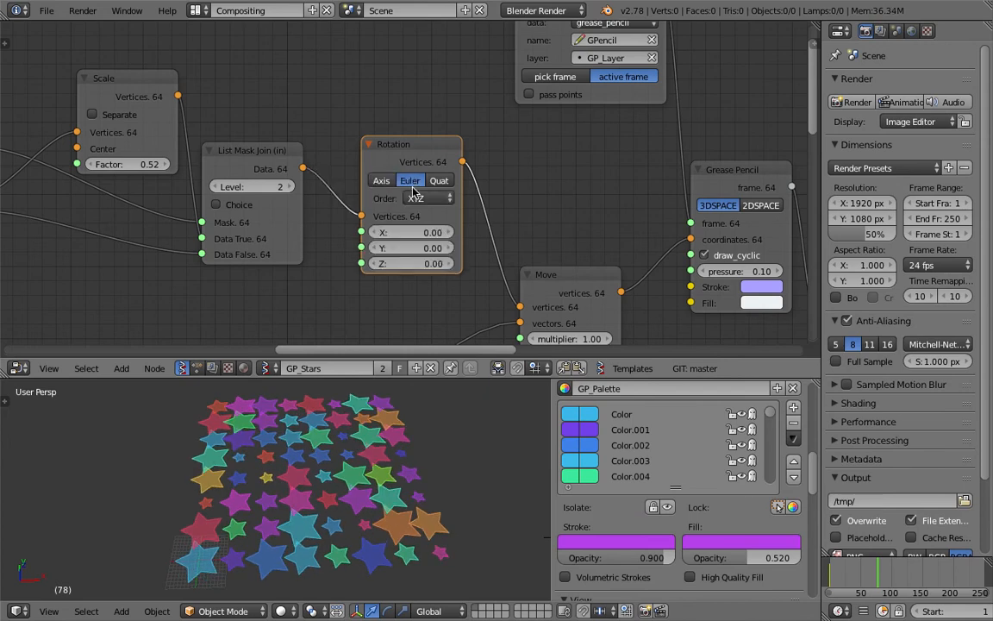
click(416, 263)
text(-2.28)
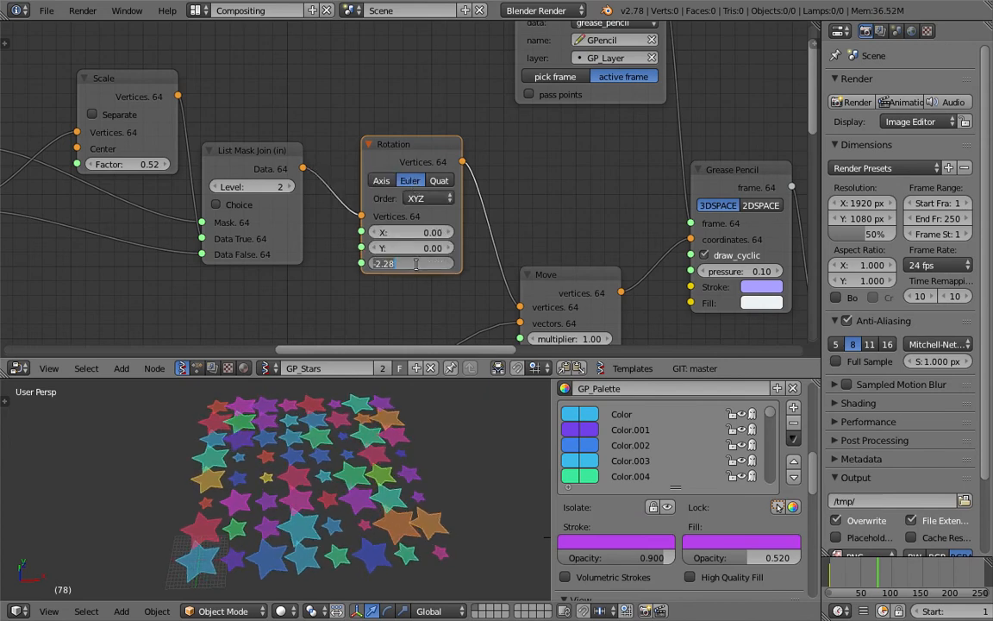
text(90)
key(Return)
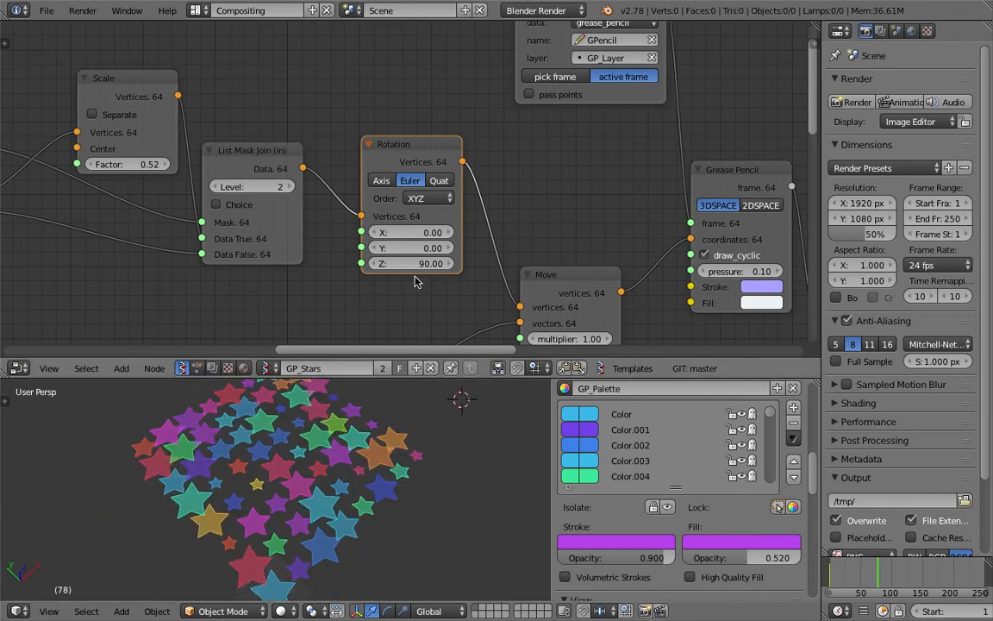
Adjust the Rotation node's Z angle to 91.56 and shift the node slightly away from List Mask Join.
drag(421, 262, 466, 262)
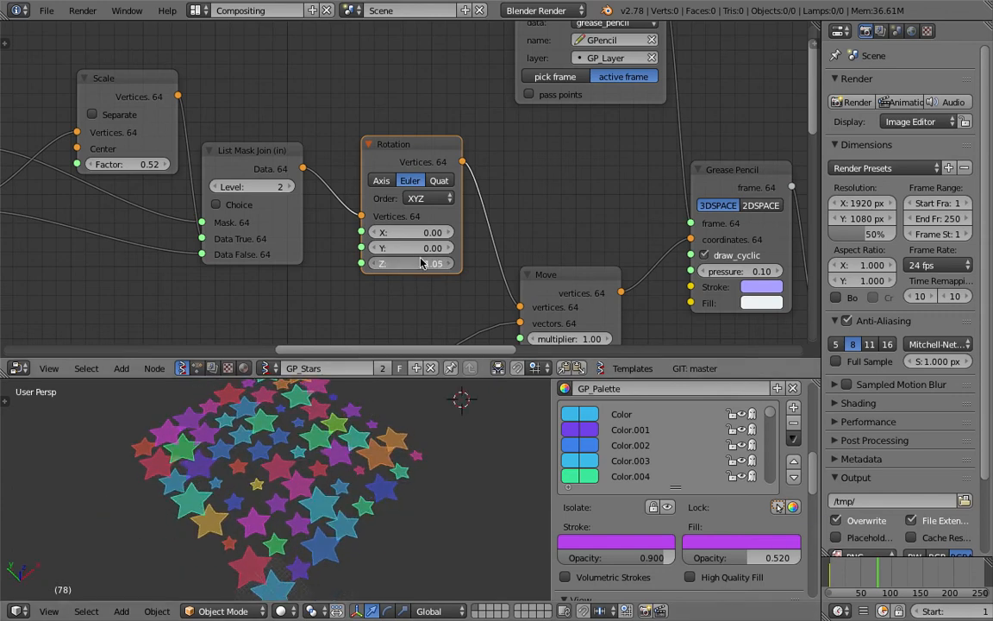
drag(404, 153, 426, 143)
mouse_move(389, 134)
middle_down()
mouse_move(409, 208)
mouse_move(391, 156)
middle_up()
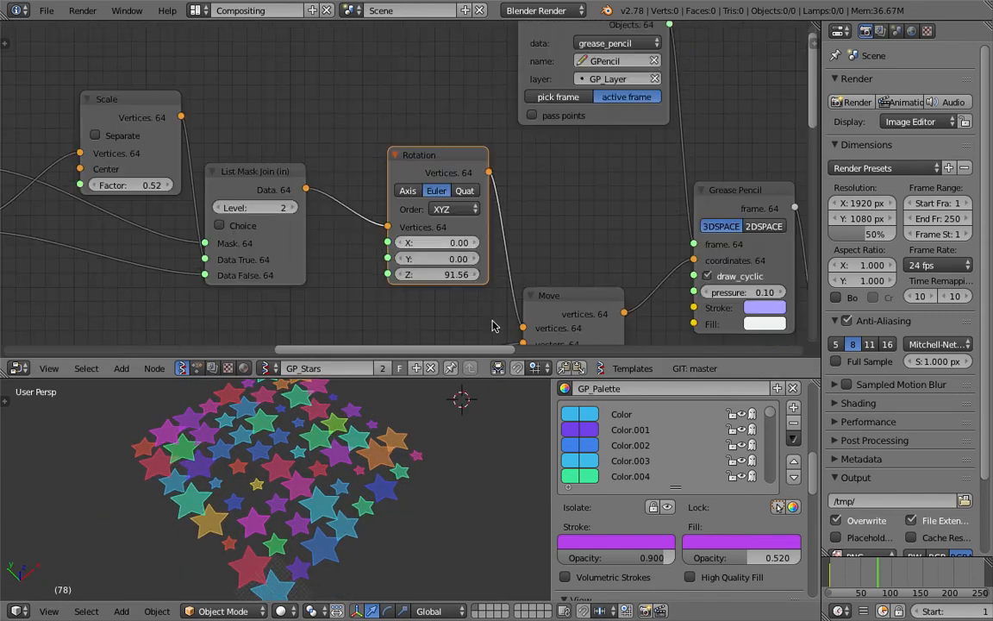
Enlarge the node editor, add a Random Num Gen node, and link its Value to the Rotation node's Z input.
drag(515, 379, 483, 481)
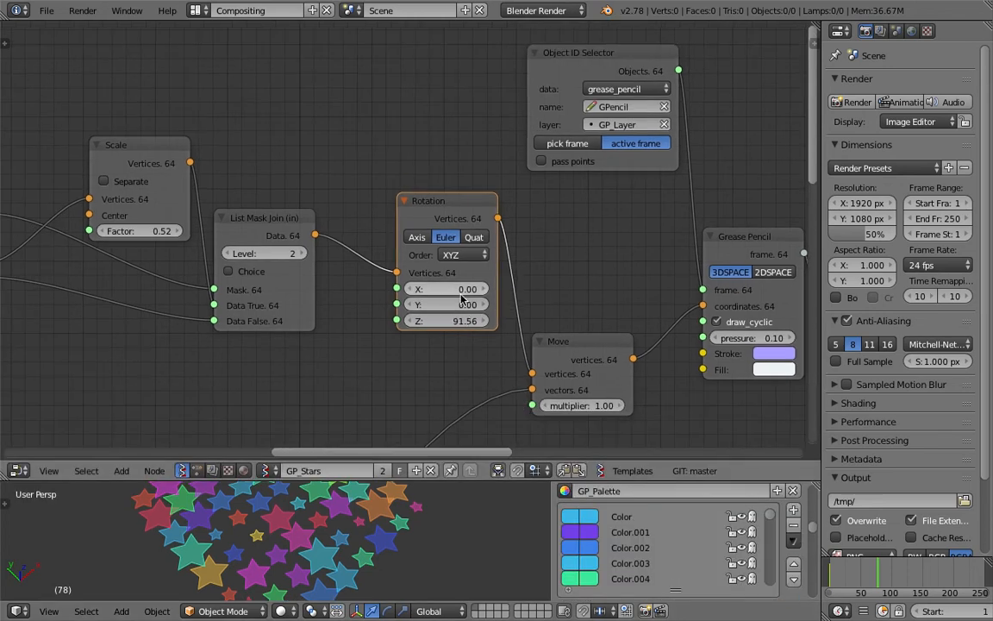
key(alt+space)
text(random n)
key(Return)
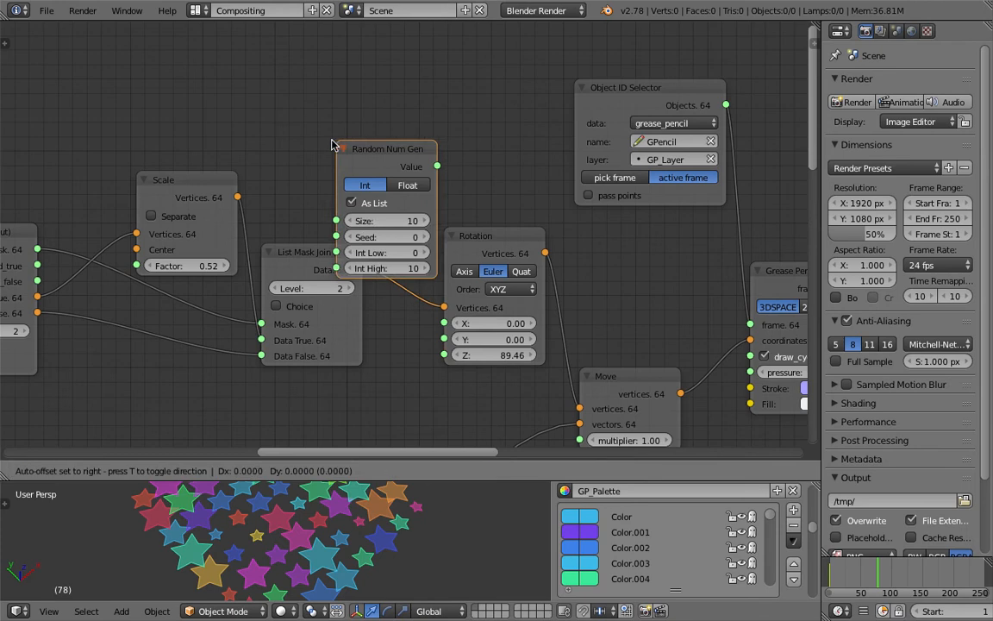
click(284, 84)
drag(386, 105, 447, 357)
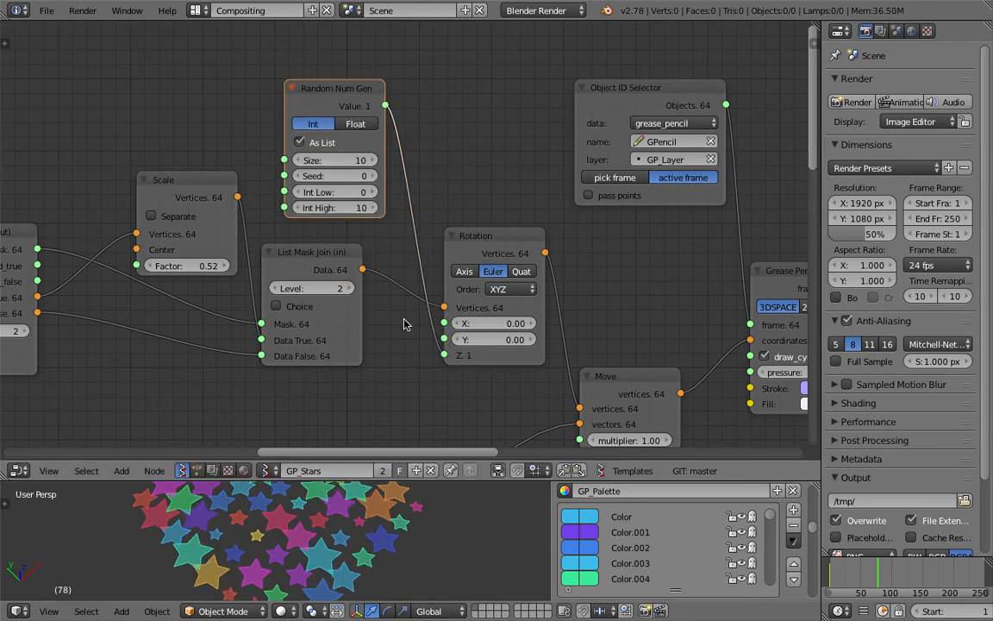
Set the new Random Num Gen node to Float with low 4.17, high 31.12 and Size 64.
click(355, 123)
drag(349, 204, 380, 208)
click(334, 161)
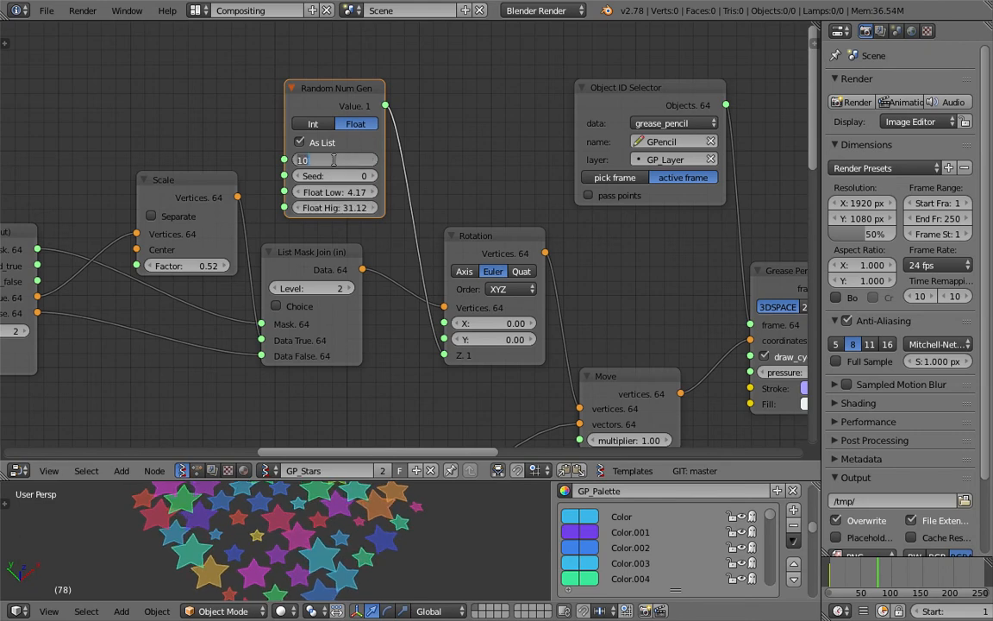
text(64)
key(Return)
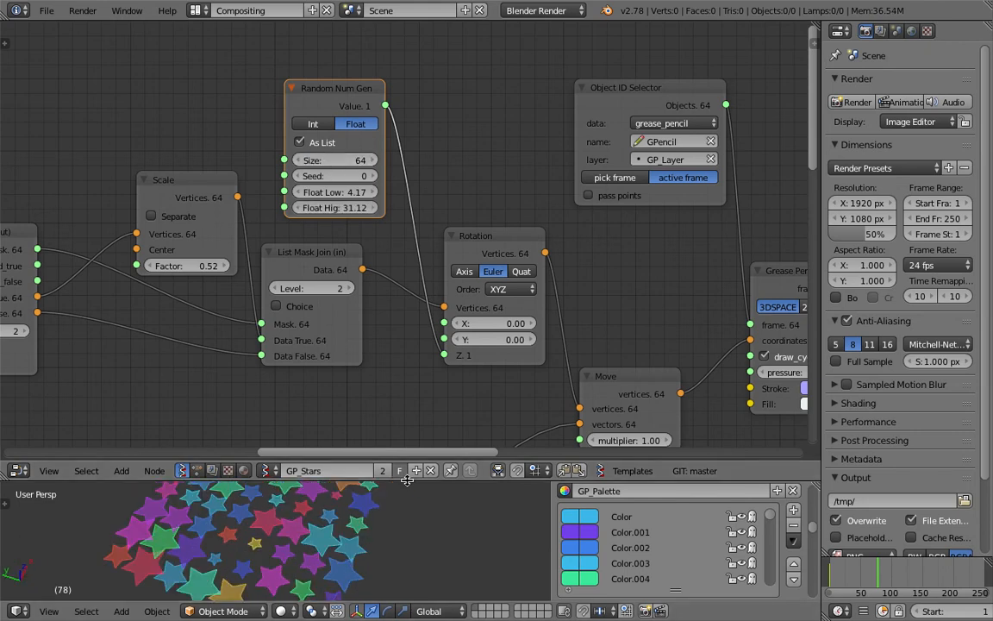
Enlarge the 3D view and examine the rotated stars from the top.
drag(406, 481, 396, 285)
click(49, 610)
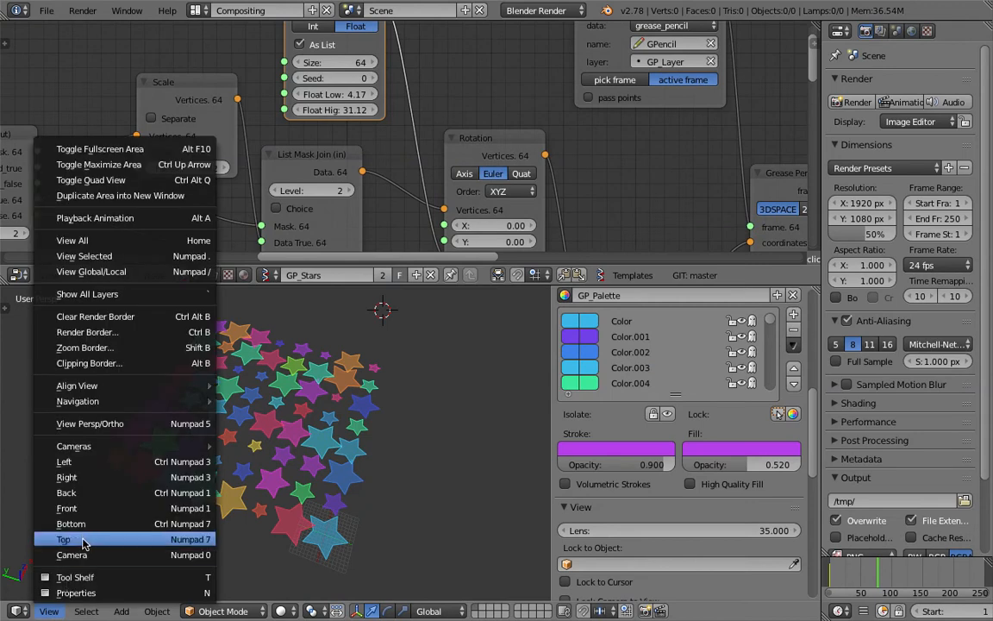
click(77, 536)
scroll(272, 454, up, 2)
scroll(327, 457, up, 2)
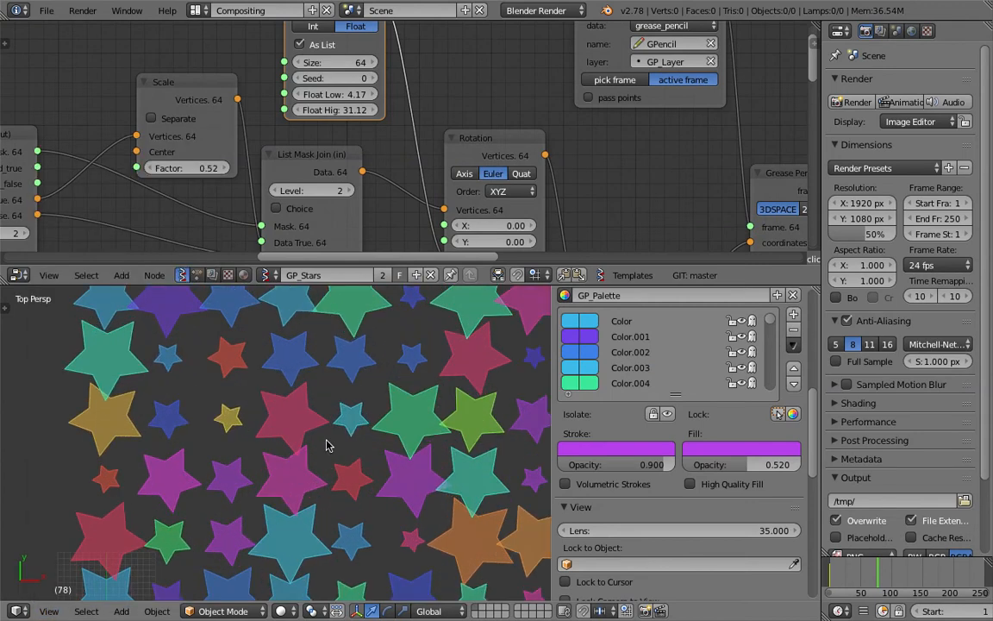
shift+middle_drag(327, 443, 289, 441)
scroll(366, 485, down, 2)
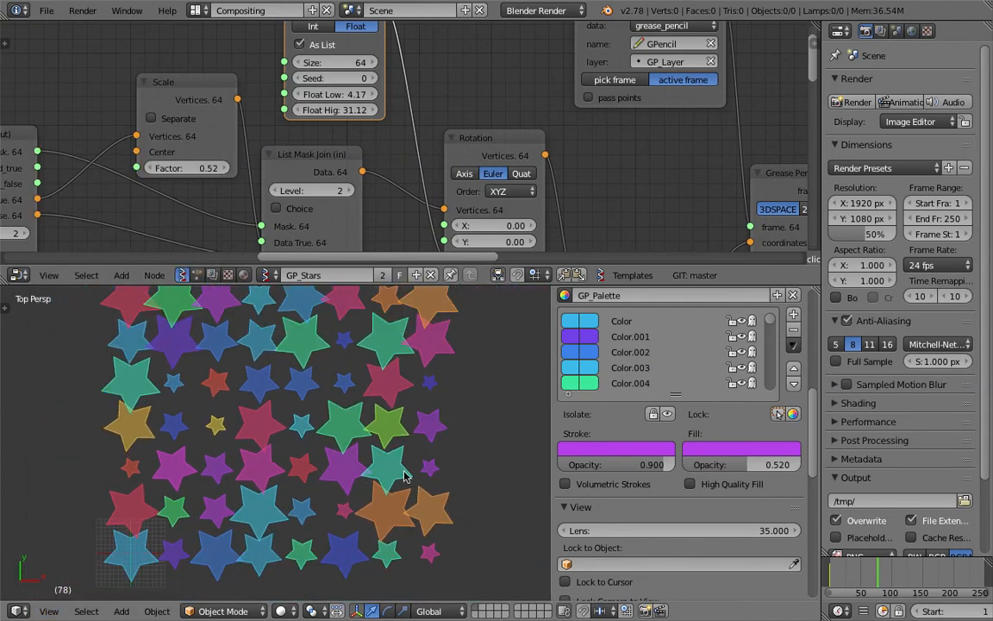
shift+middle_drag(403, 457, 395, 482)
Set the rotation Random Num Gen's Seed to 66, Float Low to -180 and Float High to 180.
mouse_move(333, 78)
mouse_down()
mouse_move(409, 78)
mouse_move(343, 95)
mouse_up()
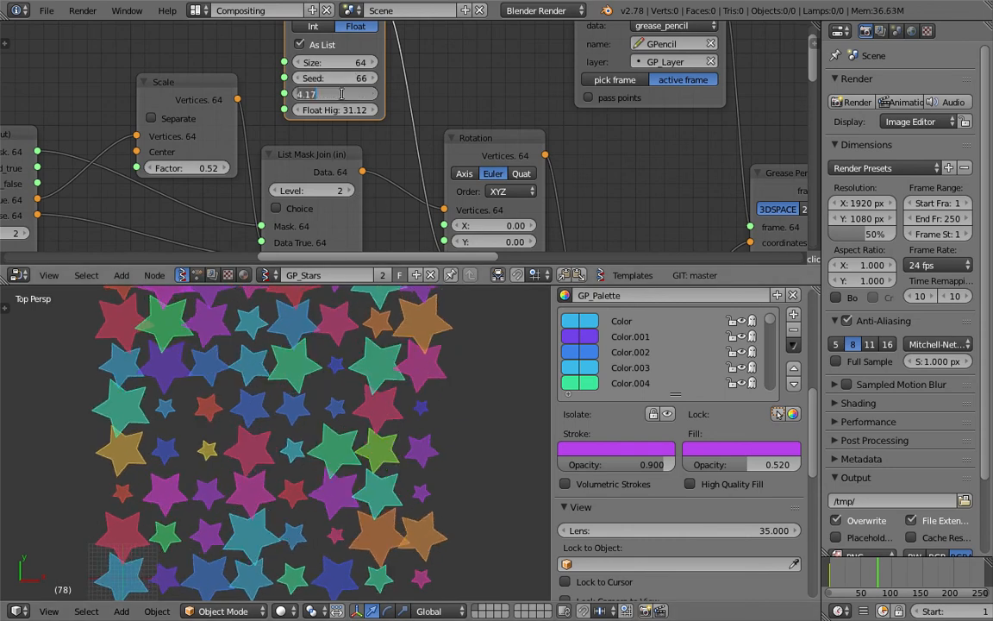
text(-180)
key(Tab)
text(180)
key(Return)
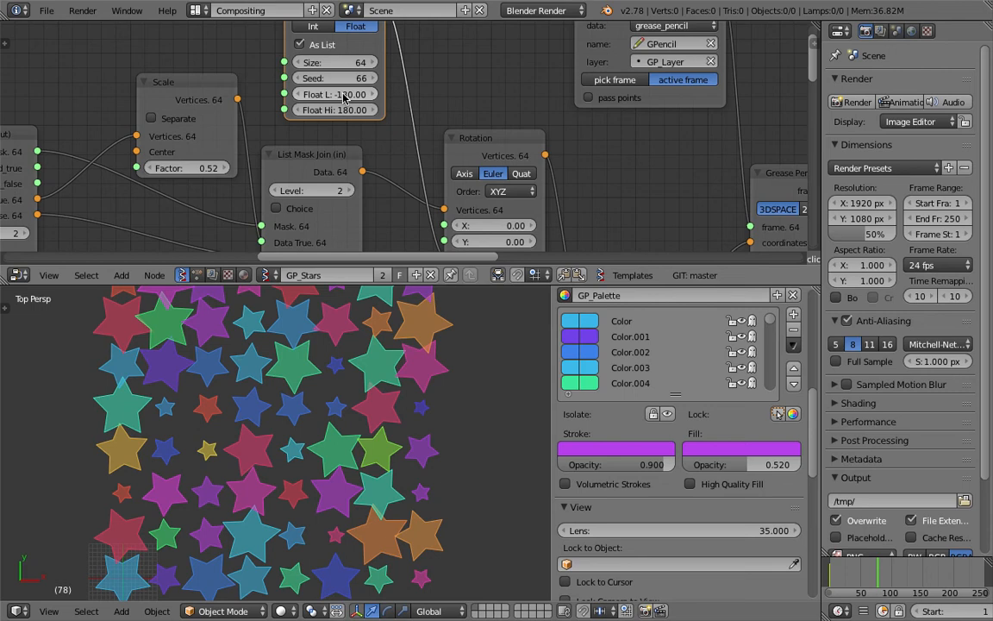
Change the rotation Random Num Gen's Seed to 95 and save the file over the existing one.
scroll(373, 425, down, 3)
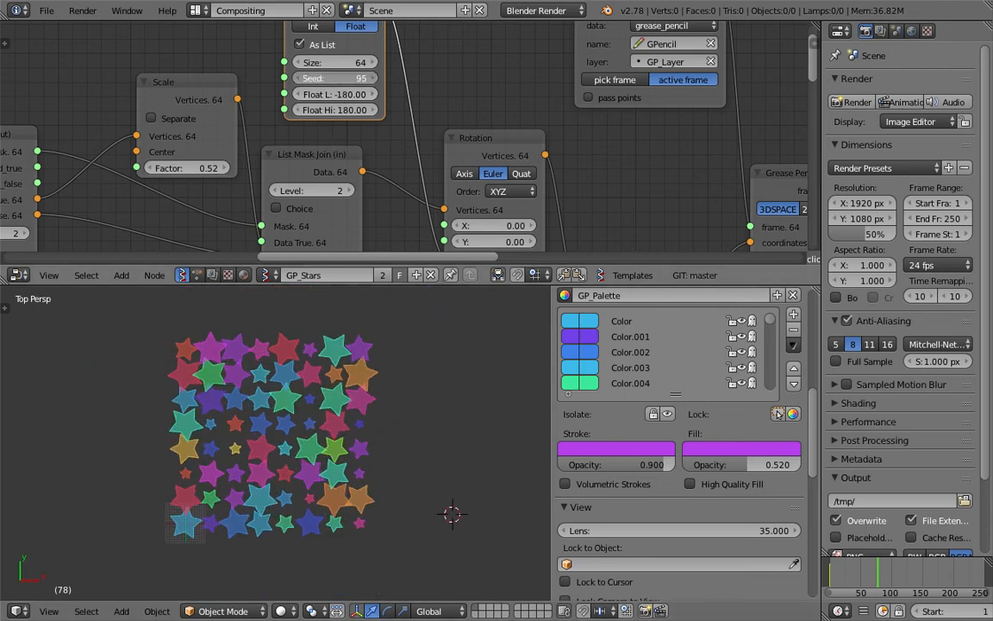
key(ctrl+s)
click(345, 430)
scroll(405, 437, down, 3)
click(399, 434)
scroll(399, 434, up, 3)
key(ctrl+s)
click(399, 434)
Set the Plane MK2 node's N Verts X to 20 and N Verts Y to 12.
scroll(156, 233, down, 4)
middle_drag(134, 252, 319, 159)
middle_drag(248, 238, 368, 115)
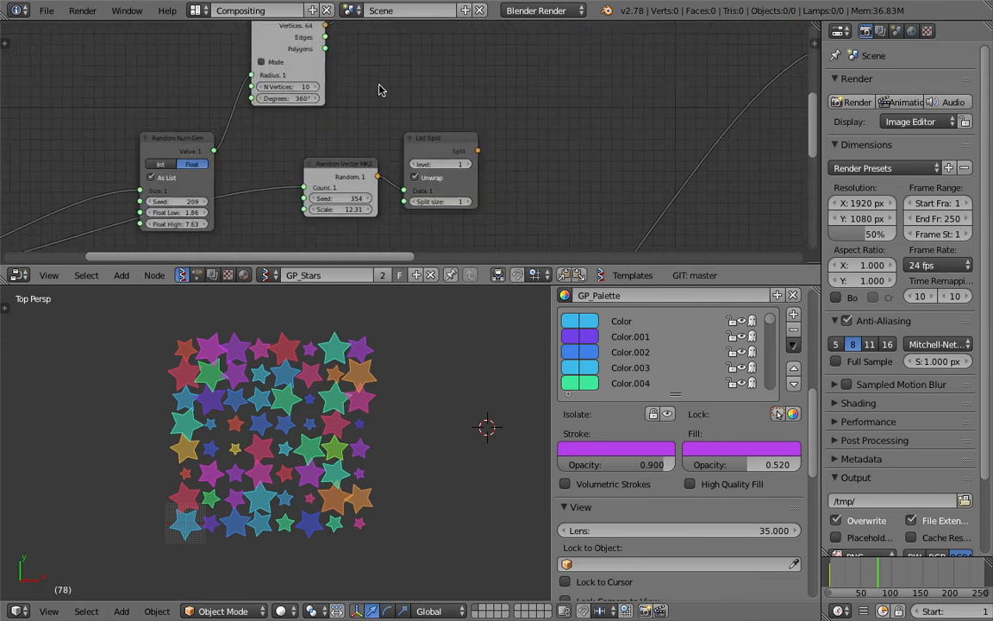
middle_drag(312, 160, 399, 100)
middle_drag(368, 139, 536, 85)
middle_drag(378, 170, 460, 136)
mouse_move(587, 178)
middle_down()
mouse_move(368, 152)
mouse_move(350, 25)
middle_up()
scroll(378, 160, up, 2)
middle_drag(404, 191, 408, 117)
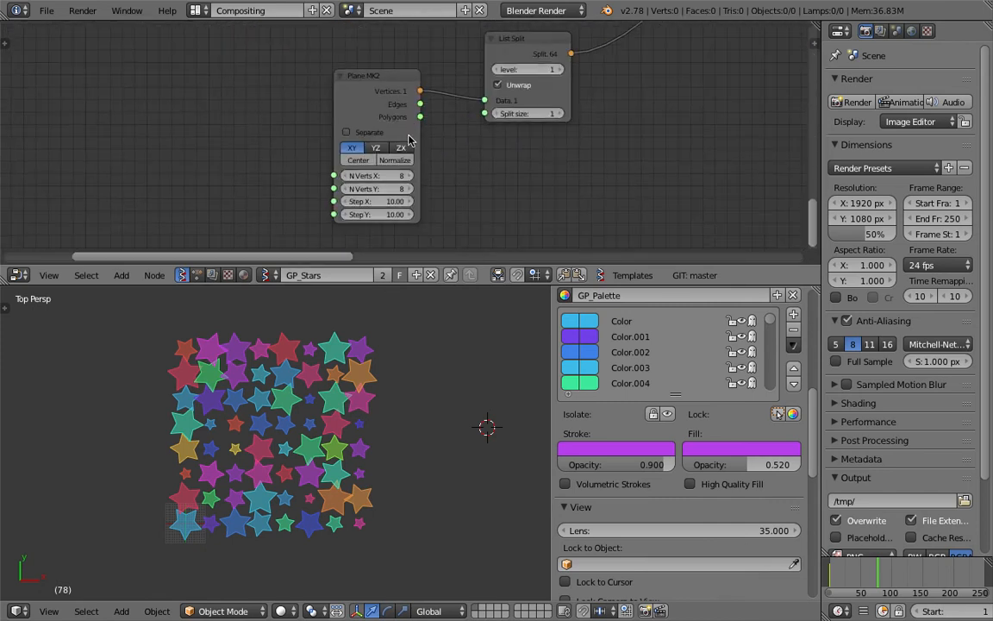
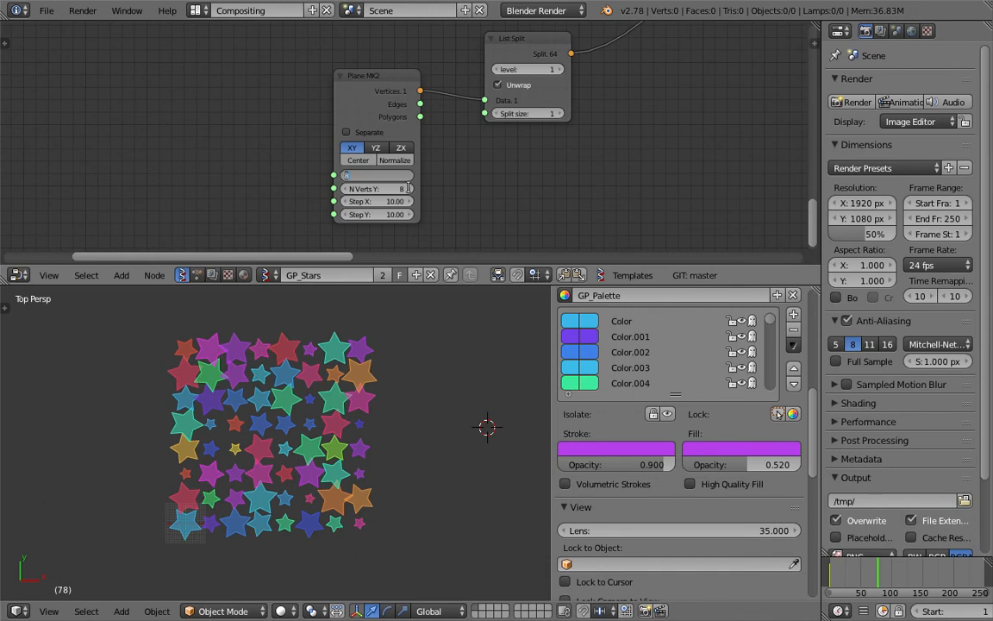
key(Tab)
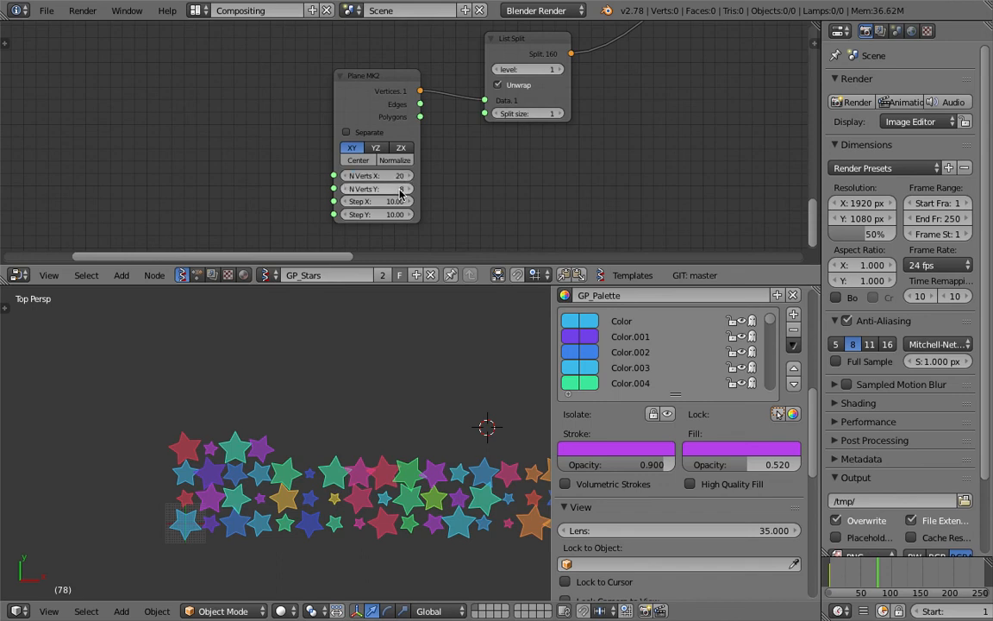
Set the shared integer count node to 240 and move the current frame to 105 to refresh the star colors.
middle_drag(451, 208, 567, 319)
mouse_move(127, 84)
middle_down()
mouse_move(144, 168)
mouse_move(349, 188)
middle_up()
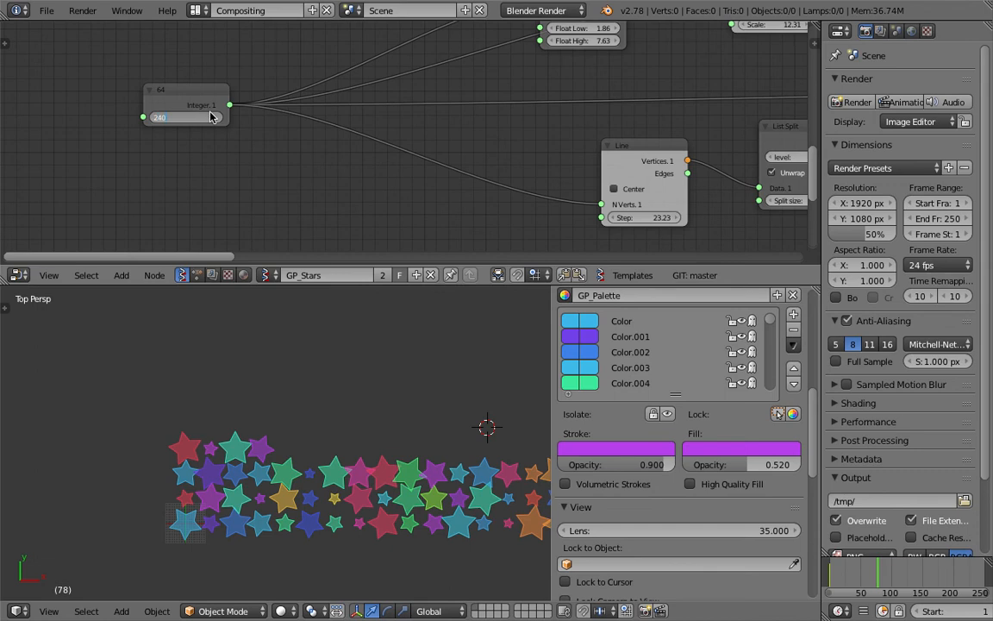
key(Return)
scroll(396, 407, down, 3)
scroll(404, 391, up, 1)
shift+middle_drag(407, 390, 363, 373)
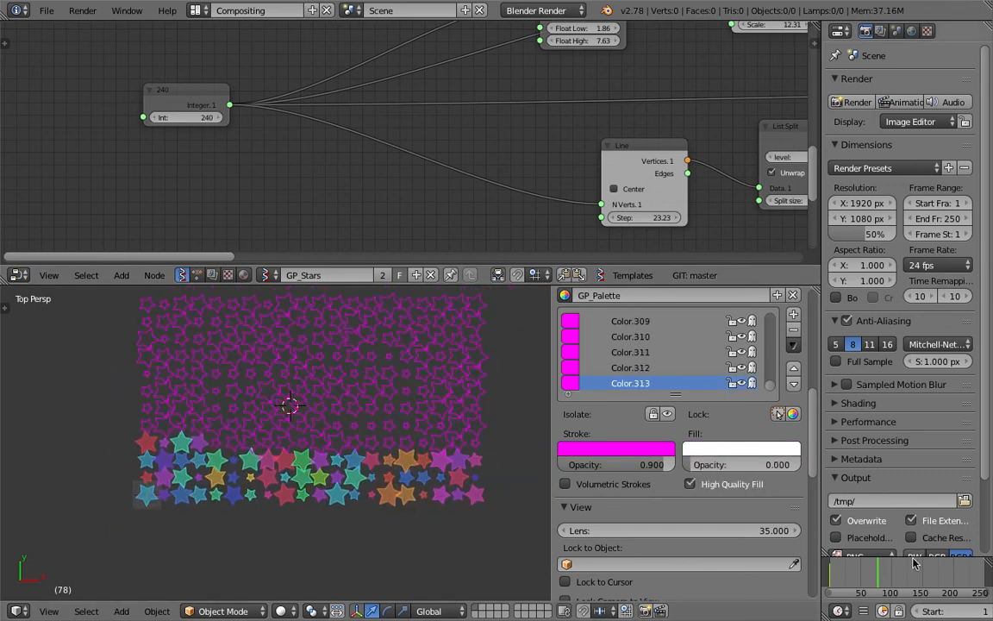
middle_drag(370, 446, 414, 416)
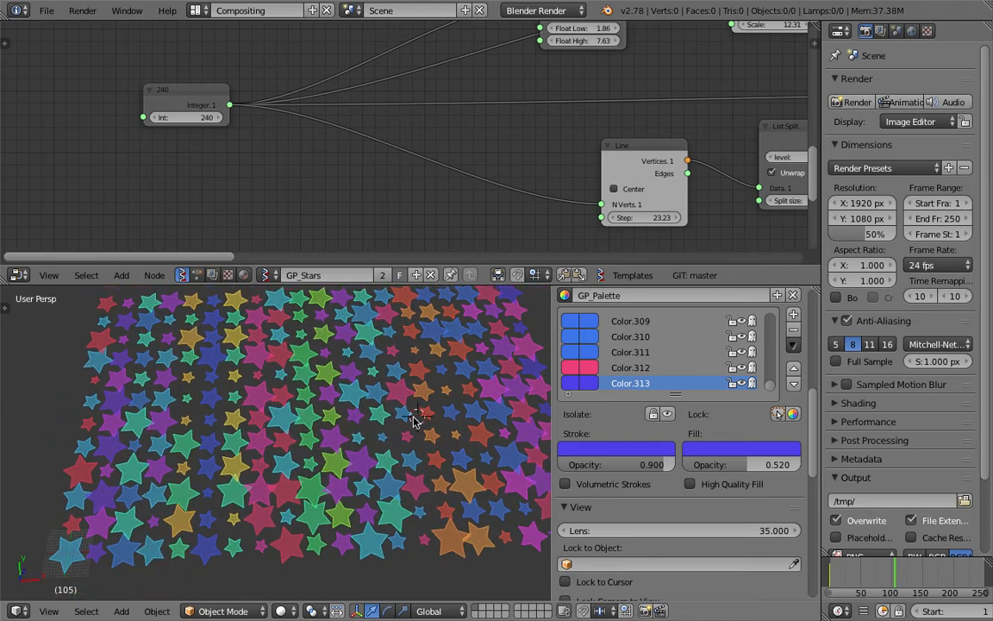
Examine the enlarged star grid and its nodes, and save the file over the existing one.
scroll(466, 409, down, 3)
scroll(594, 183, down, 3)
middle_drag(596, 183, 592, 181)
middle_drag(372, 464, 421, 428)
scroll(360, 471, up, 2)
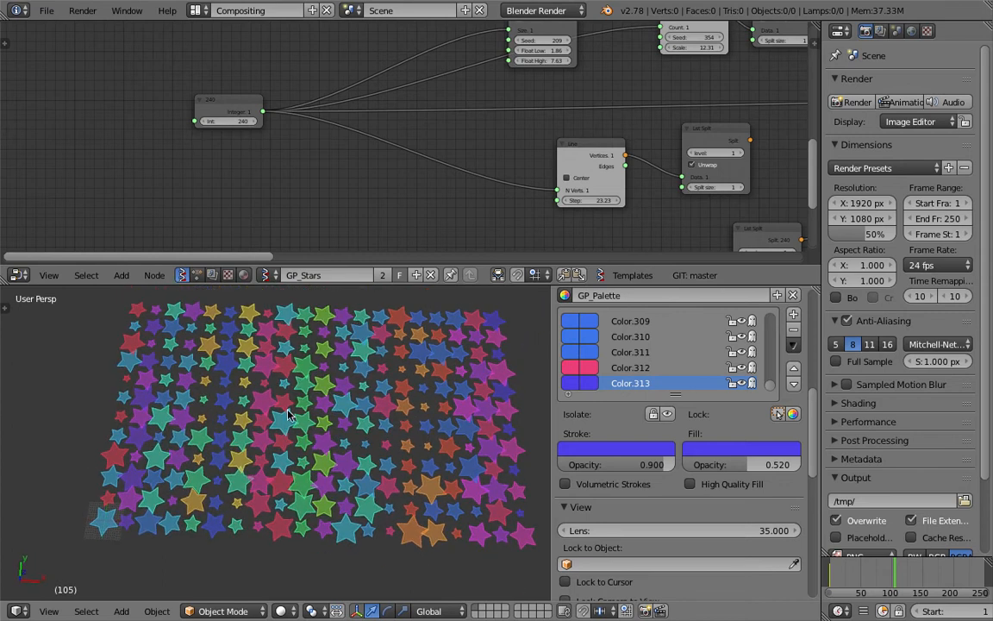
middle_drag(477, 189, 254, 202)
middle_drag(463, 164, 388, 185)
middle_drag(336, 489, 394, 345)
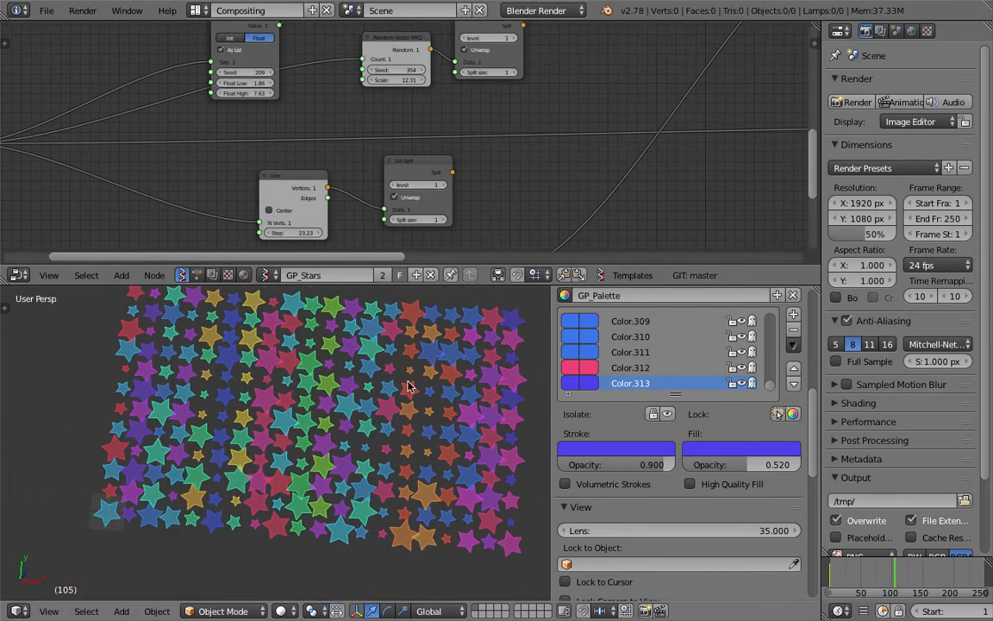
shift+middle_drag(391, 389, 370, 409)
key(ctrl+s)
click(385, 406)
Move the color.use_hq_fill Object ID Set node closer to the fill_alpha node and make the node editor taller.
scroll(552, 164, down, 6)
middle_drag(643, 104, 432, 158)
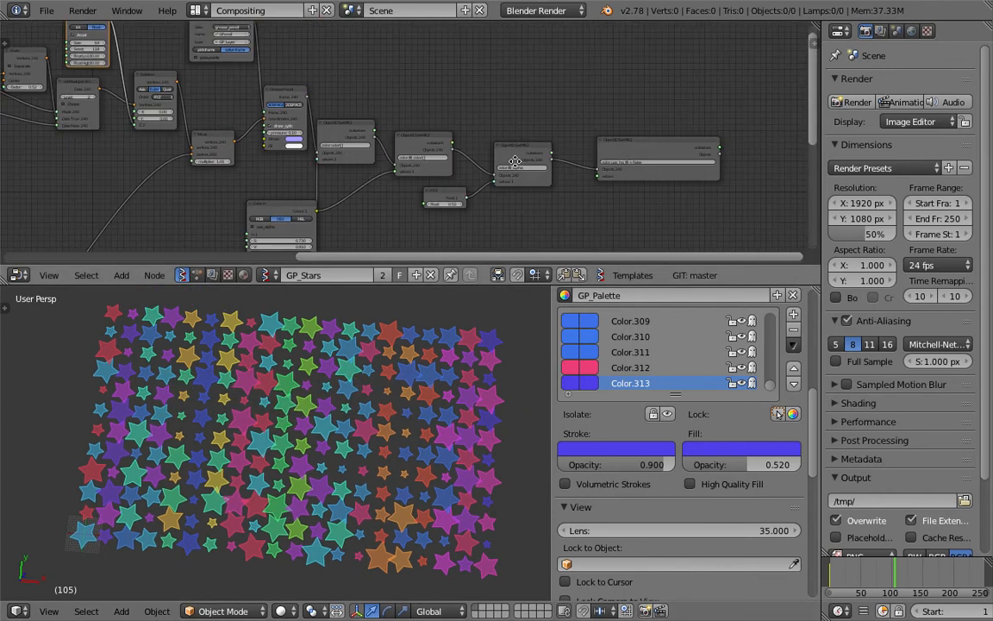
middle_drag(515, 162, 365, 160)
scroll(390, 152, up, 3)
drag(514, 141, 518, 131)
drag(617, 133, 560, 129)
scroll(373, 138, up, 2)
middle_drag(398, 157, 490, 119)
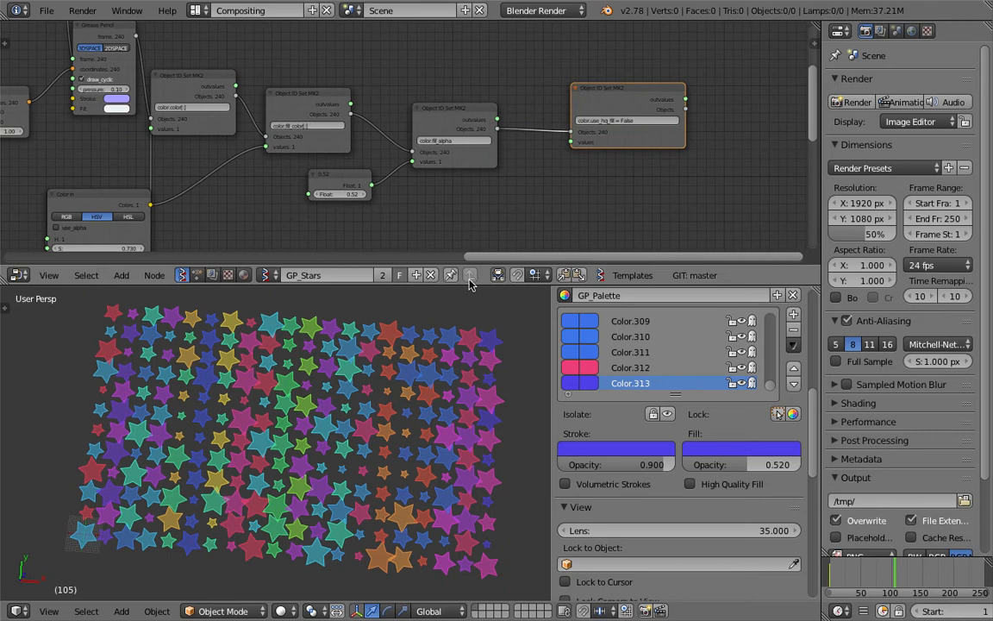
drag(427, 263, 427, 319)
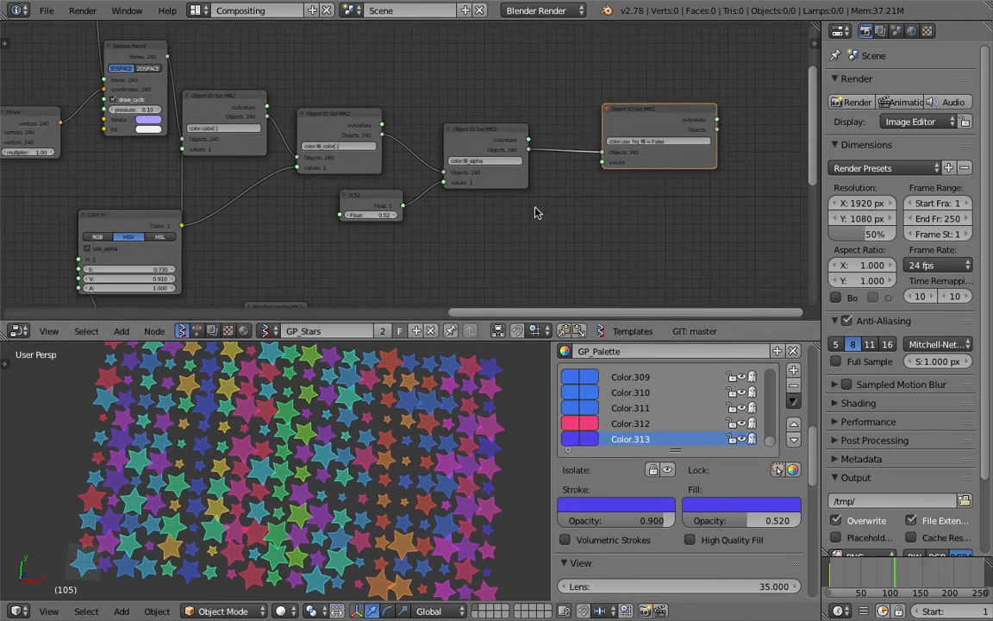
Save the file over the existing one again.
middle_drag(535, 207, 643, 180)
scroll(428, 357, down, 2)
middle_drag(355, 454, 338, 470)
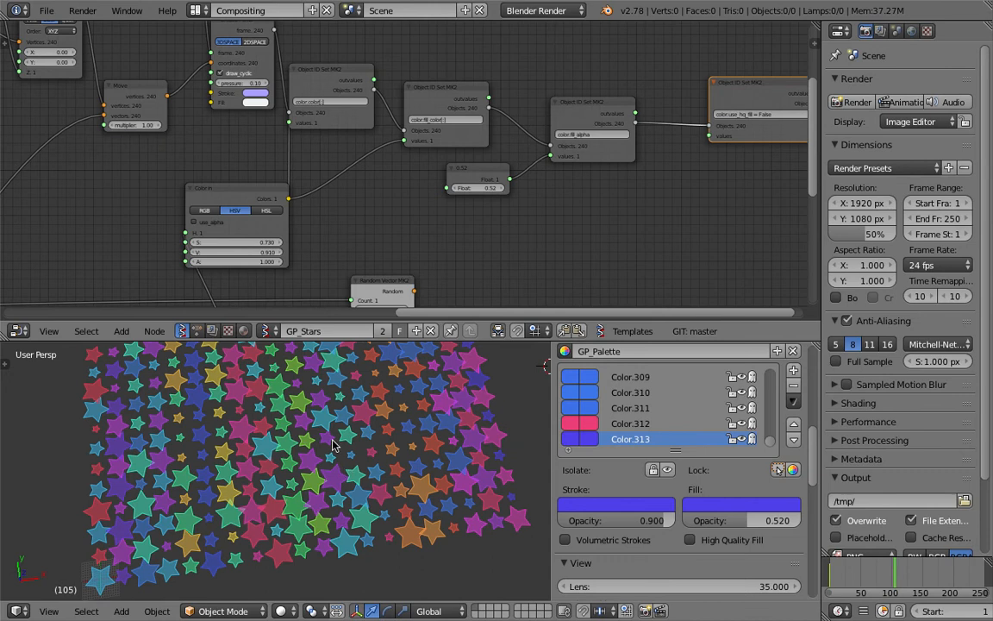
scroll(370, 243, down, 3)
key(ctrl+s)
click(377, 241)
Examine the star grid from tilted angles and review the node tree from the plane generator to the last Object ID Set node.
middle_drag(377, 241, 548, 184)
middle_drag(110, 241, 484, 166)
scroll(337, 212, up, 1)
middle_drag(399, 427, 384, 397)
middle_drag(351, 315, 392, 226)
middle_drag(345, 388, 336, 418)
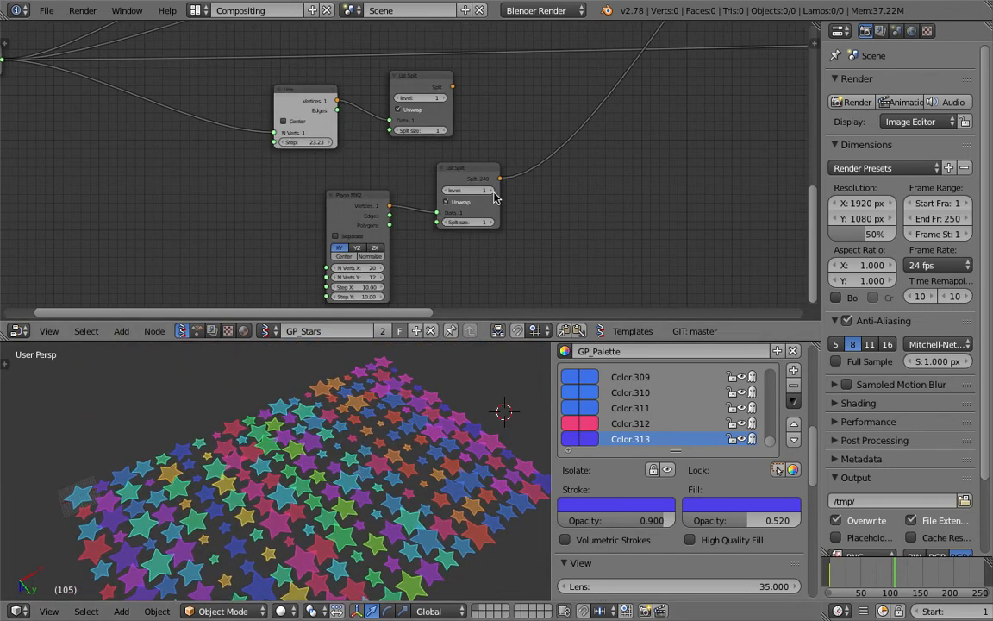
scroll(494, 197, down, 3)
middle_drag(418, 422, 350, 525)
scroll(326, 495, down, 2)
mouse_move(631, 157)
middle_down()
mouse_move(491, 188)
mouse_move(541, 191)
mouse_move(503, 207)
middle_up()
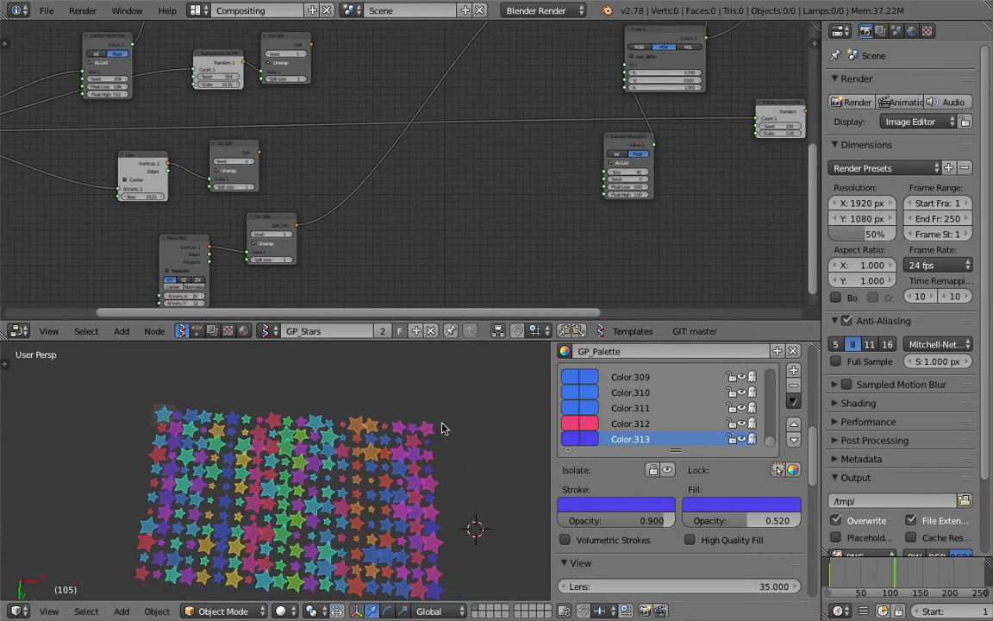
scroll(506, 154, down, 6)
middle_drag(438, 196, 263, 231)
middle_drag(444, 175, 223, 238)
scroll(447, 185, up, 2)
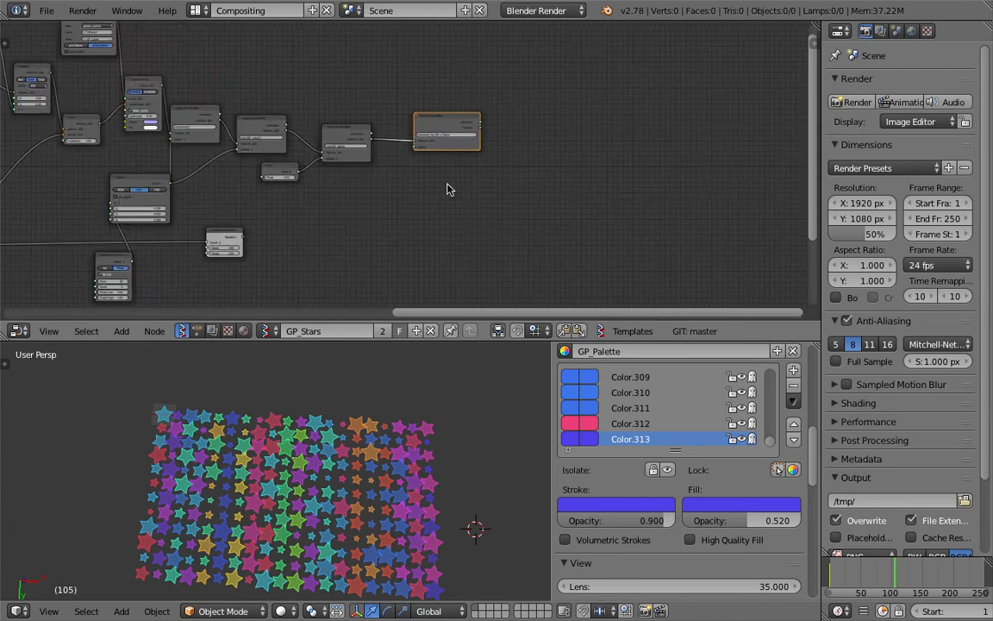
Add an Object ID Out MK2 node beside the color.use_hq_fill Object ID Set node.
scroll(448, 188, up, 6)
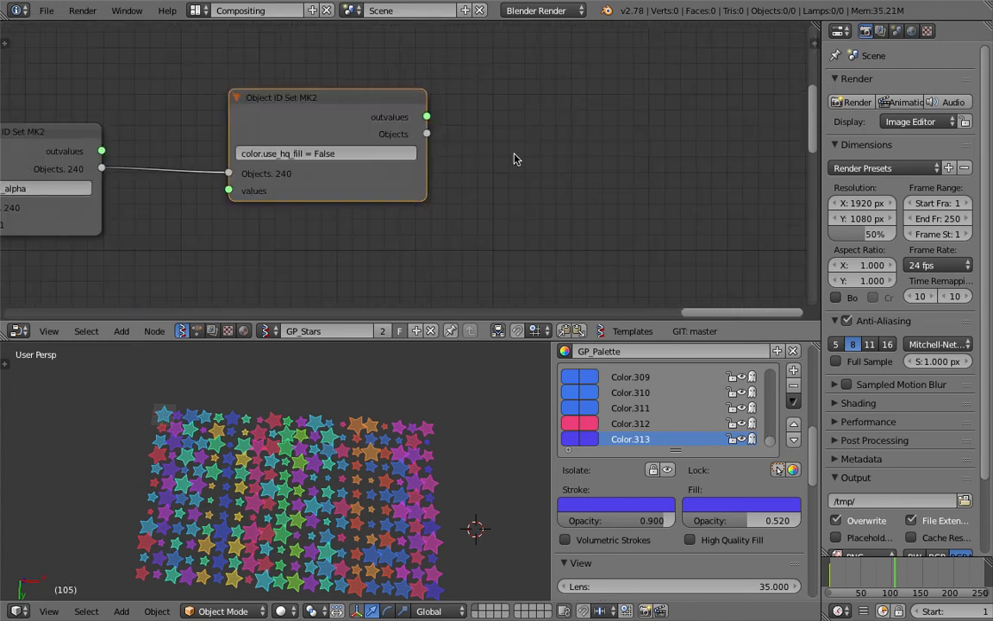
scroll(495, 157, up, 1)
key(shift+a)
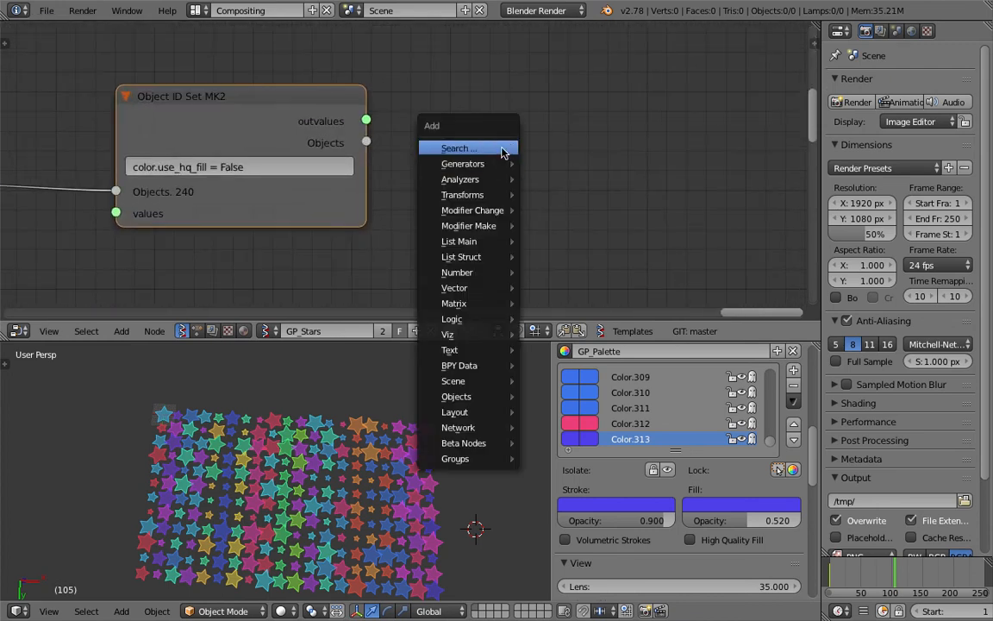
click(502, 150)
text(object)
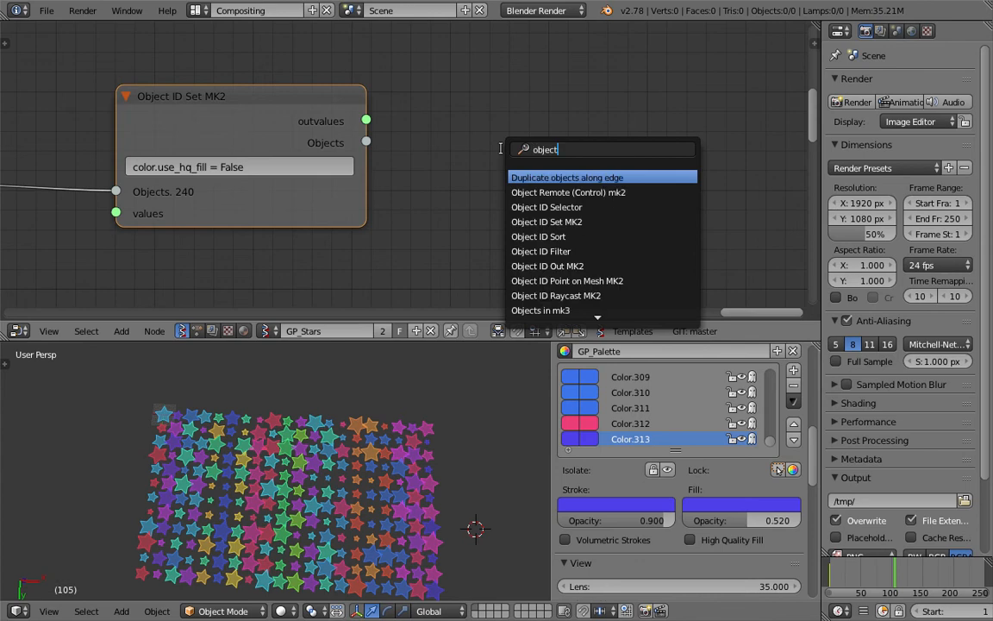
key(Down)
key(Down)
key(Down)
key(Down)
key(Down)
key(Down)
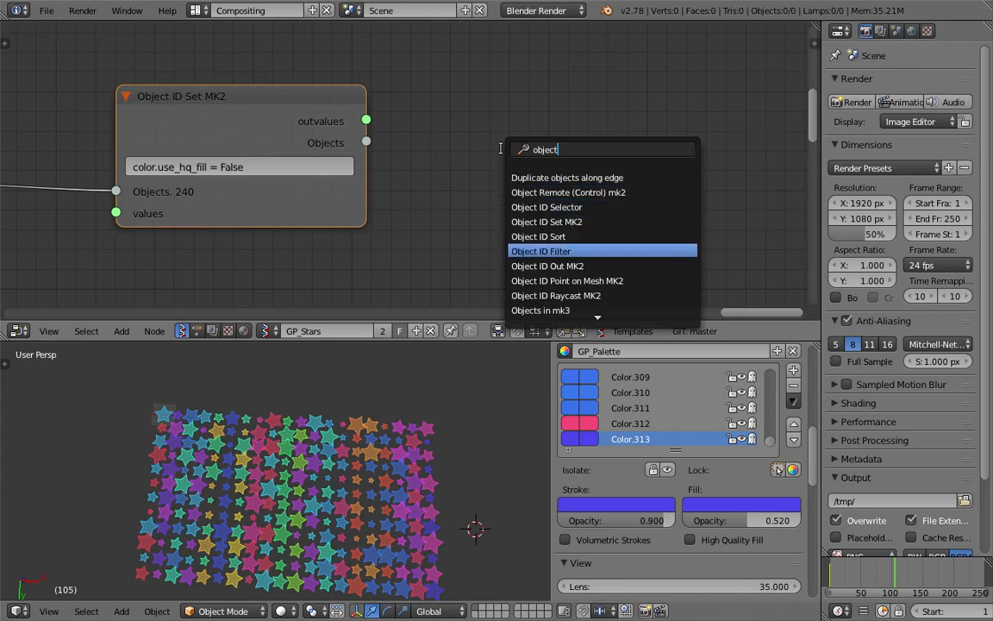
key(Return)
click(475, 56)
Try to feed the Object ID Set node's Objects output into the Object ID Out MK2 node.
drag(368, 142, 410, 208)
drag(470, 297, 475, 292)
ctrl+scroll(541, 150, right, 5)
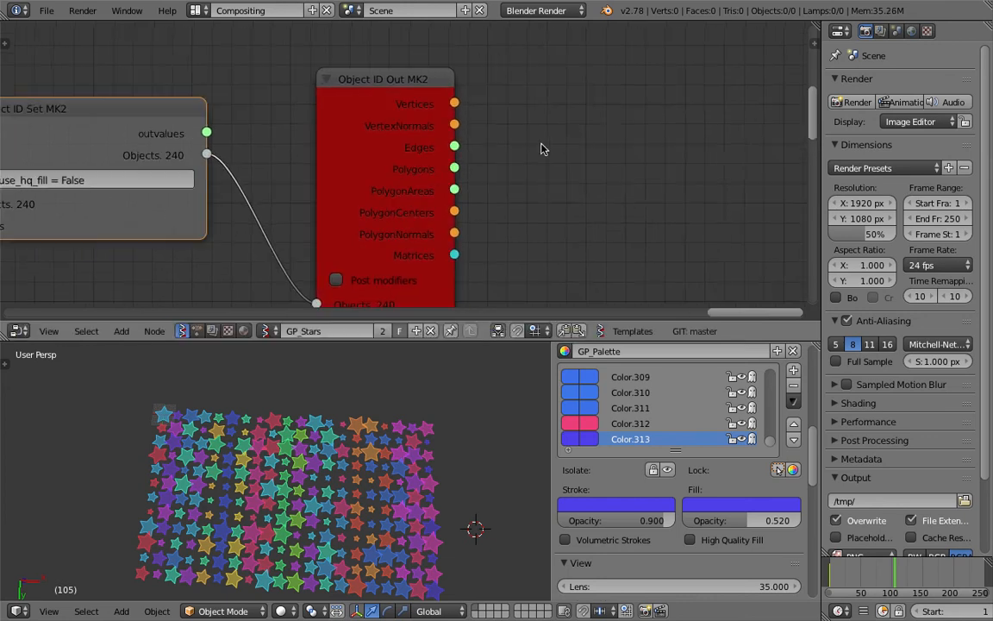
scroll(546, 135, down, 1)
ctrl+scroll(589, 146, left, 2)
scroll(588, 145, down, 1)
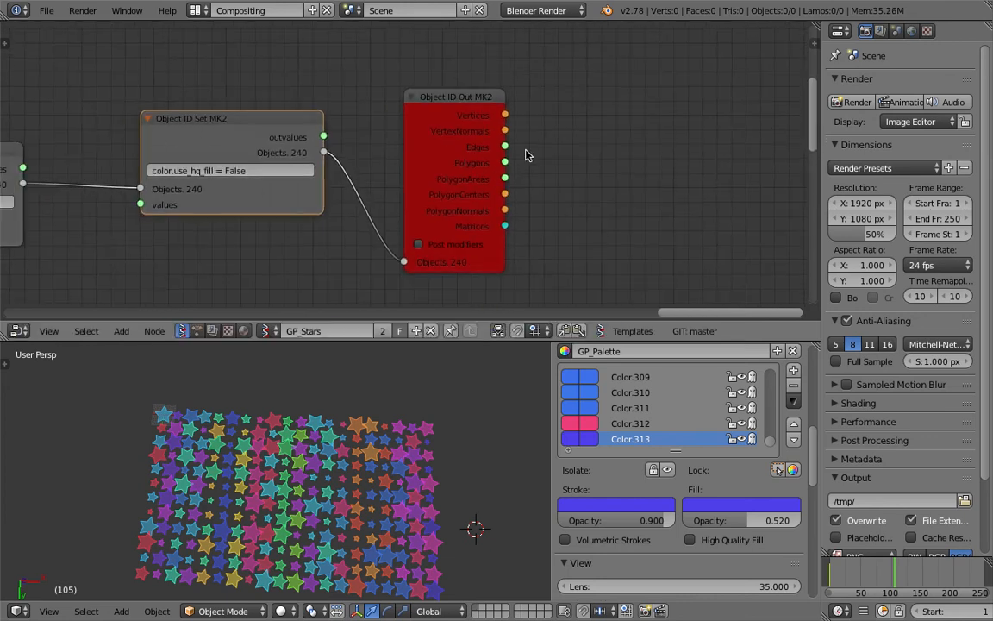
Cut the link into the Object ID Out MK2 node and move that node farther from the Object ID Set node.
middle_drag(525, 149, 634, 159)
drag(557, 109, 681, 110)
ctrl+drag(550, 162, 509, 255)
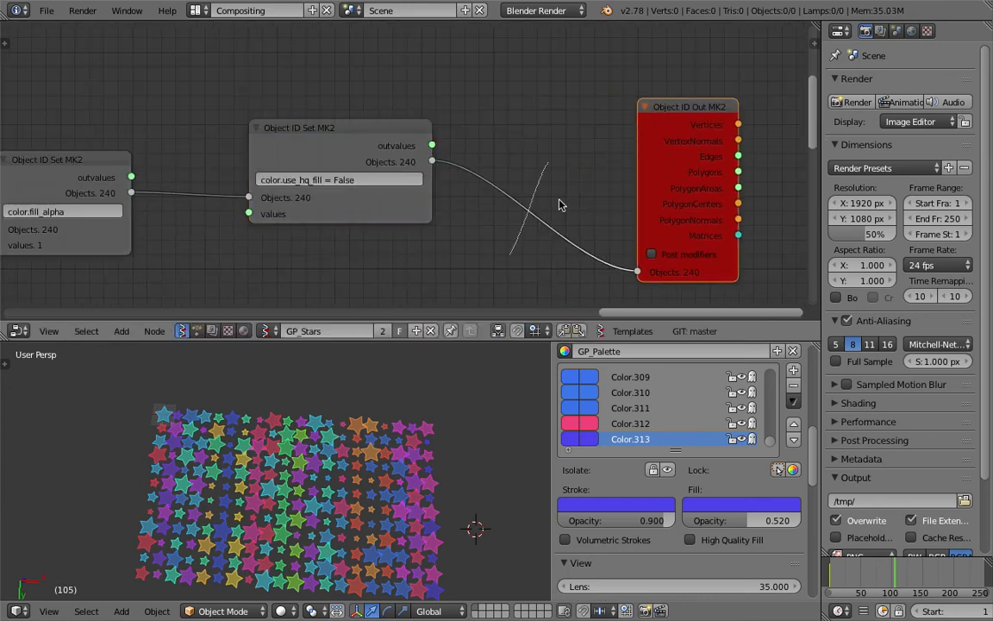
middle_drag(719, 117, 594, 147)
drag(580, 137, 651, 116)
middle_drag(448, 160, 436, 127)
scroll(435, 127, up, 1)
key(shift+a)
click(433, 128)
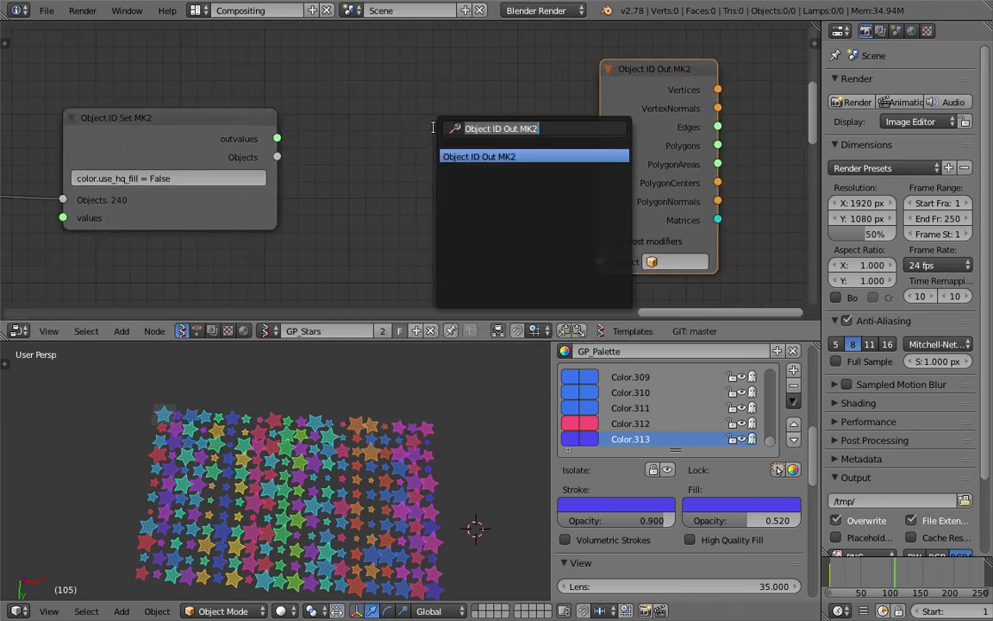
text(gras)
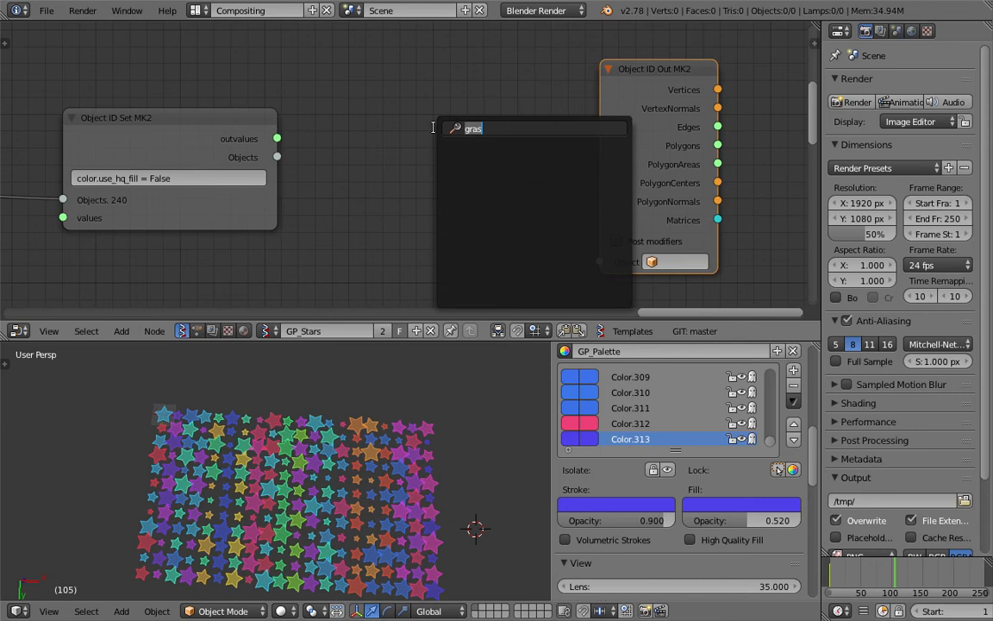
text(gre)
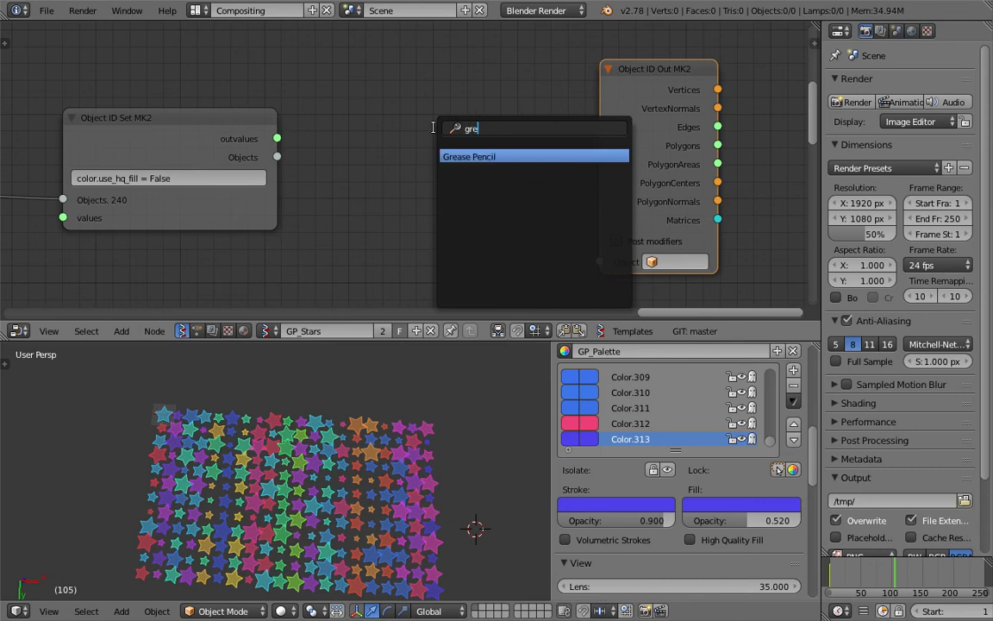
key(Return)
click(414, 146)
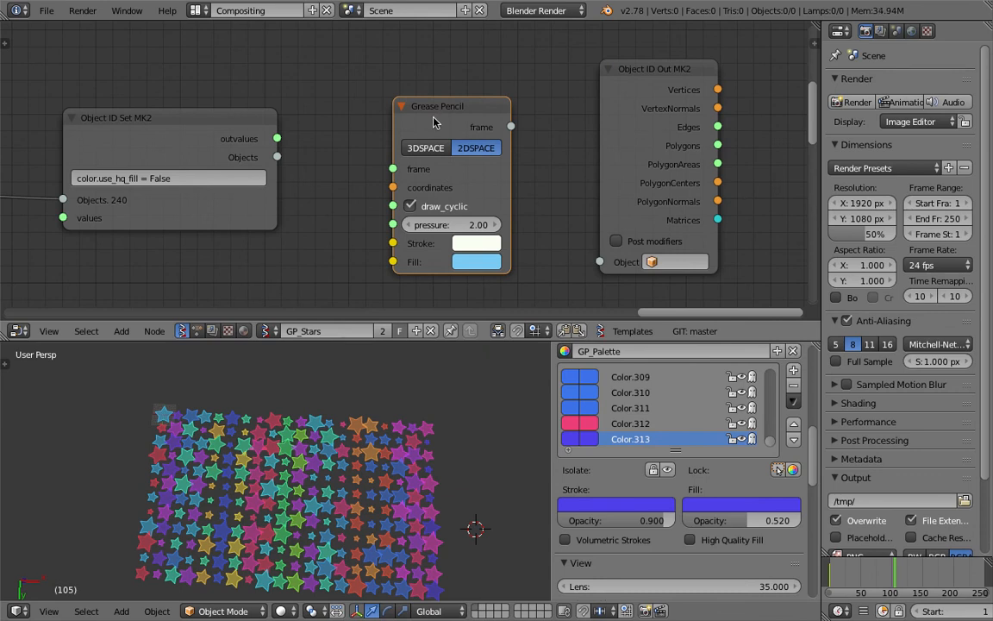
key(x)
Add an Object ID Selector node between the Object ID Set and Object ID Out MK2 nodes.
key(shift+a)
click(436, 122)
text(object)
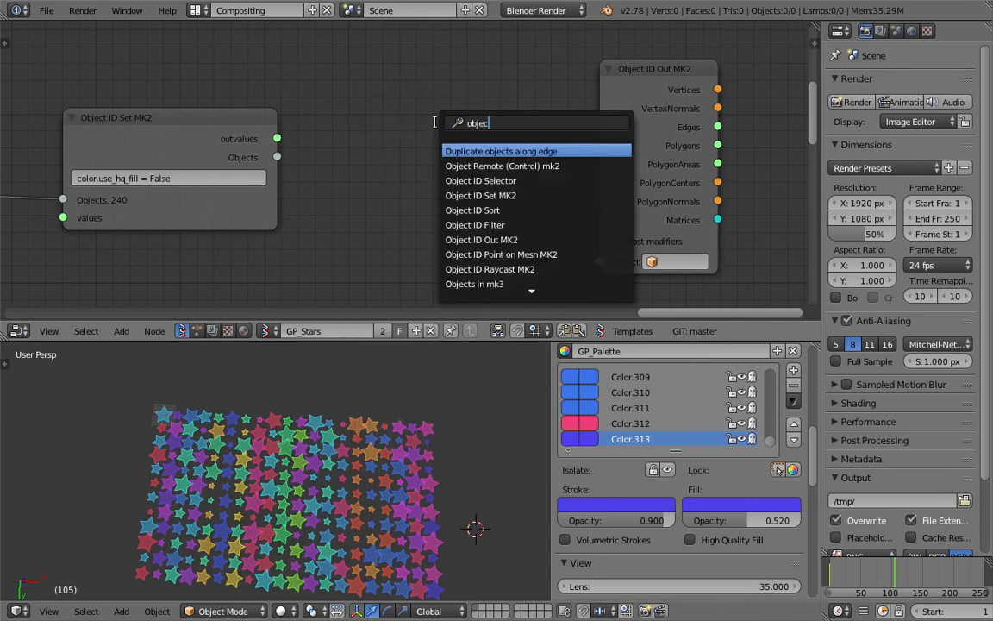
key(Down)
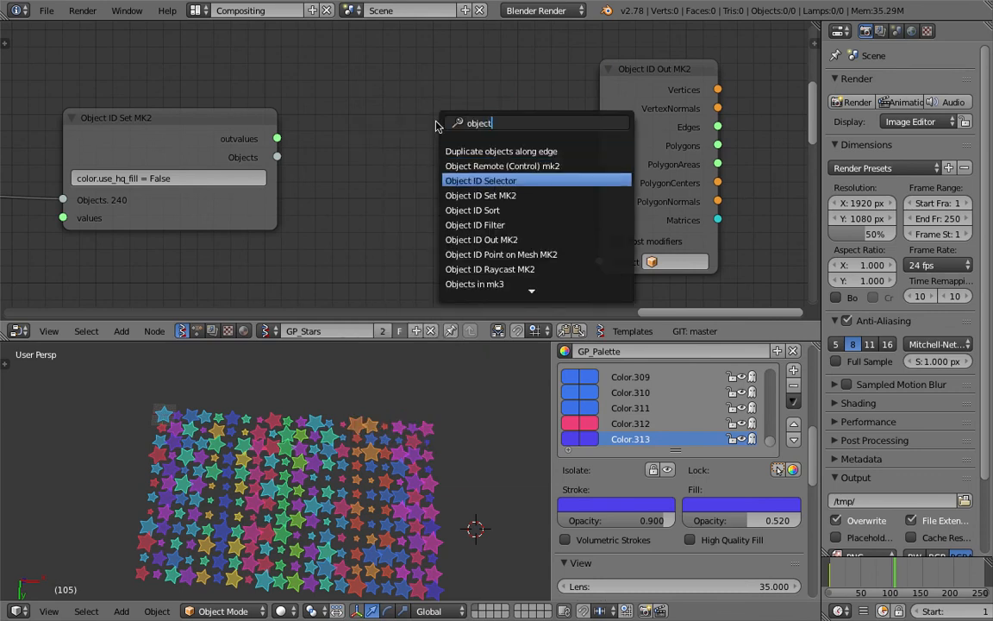
key(Return)
click(364, 98)
Set the Object ID Selector to grease_pencil data, GPencil and layer GP_Layer, and space it apart from the neighbouring nodes.
click(502, 161)
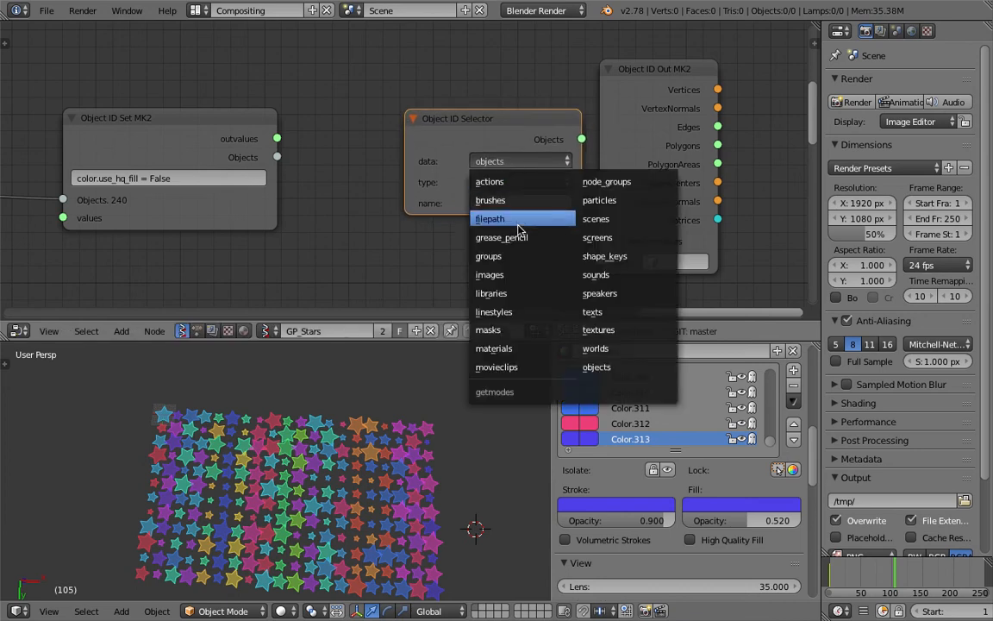
click(518, 237)
click(515, 182)
click(513, 205)
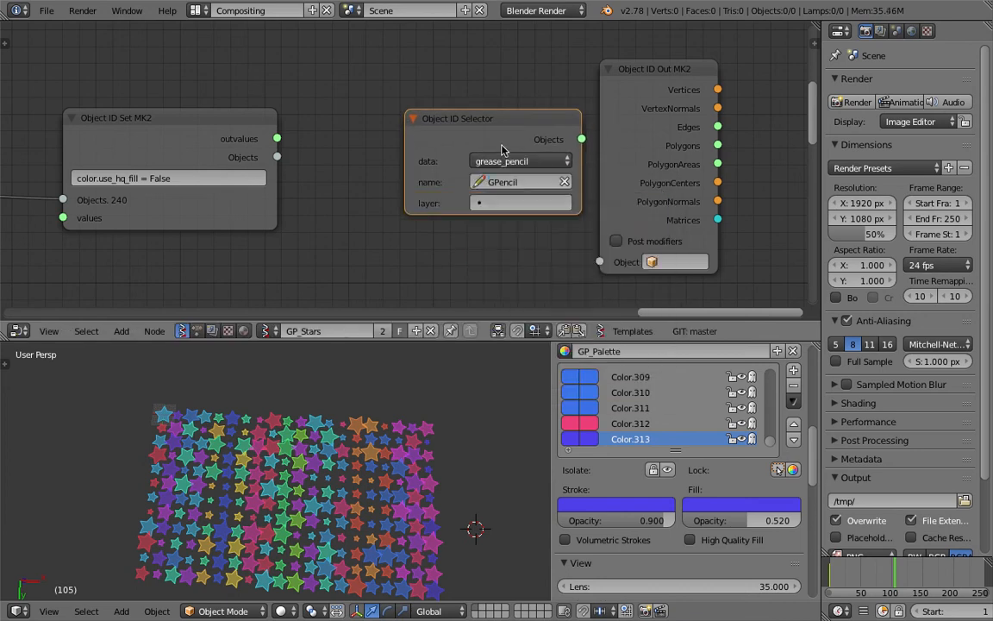
drag(481, 133, 435, 132)
middle_drag(434, 133, 333, 117)
drag(524, 120, 601, 92)
drag(400, 104, 472, 135)
click(401, 197)
click(412, 222)
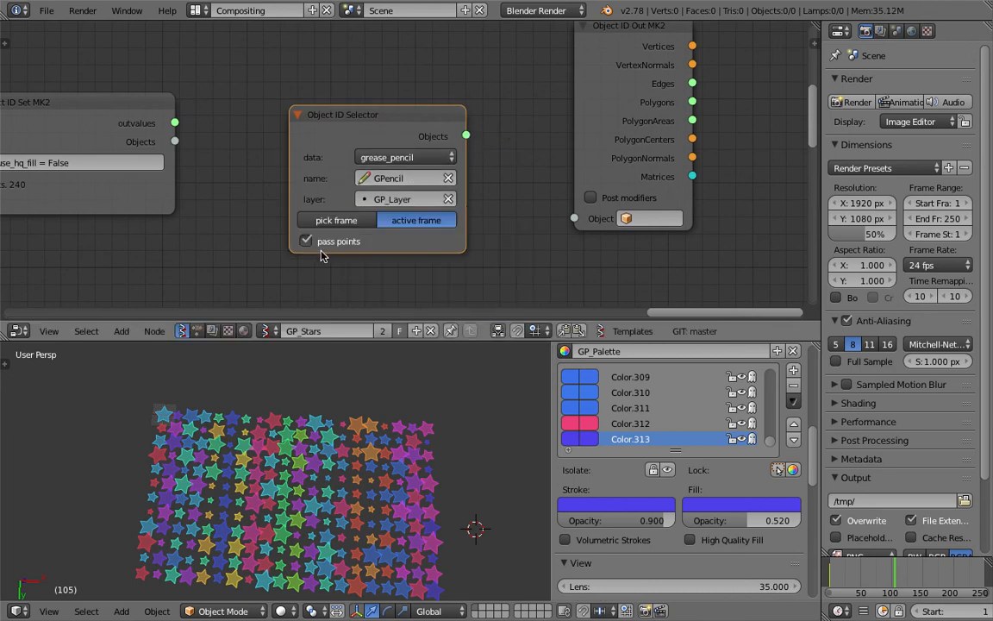
Try linking the Object ID Selector's Objects output to the Object ID Out MK2 node, and delete the Out node.
drag(466, 135, 494, 137)
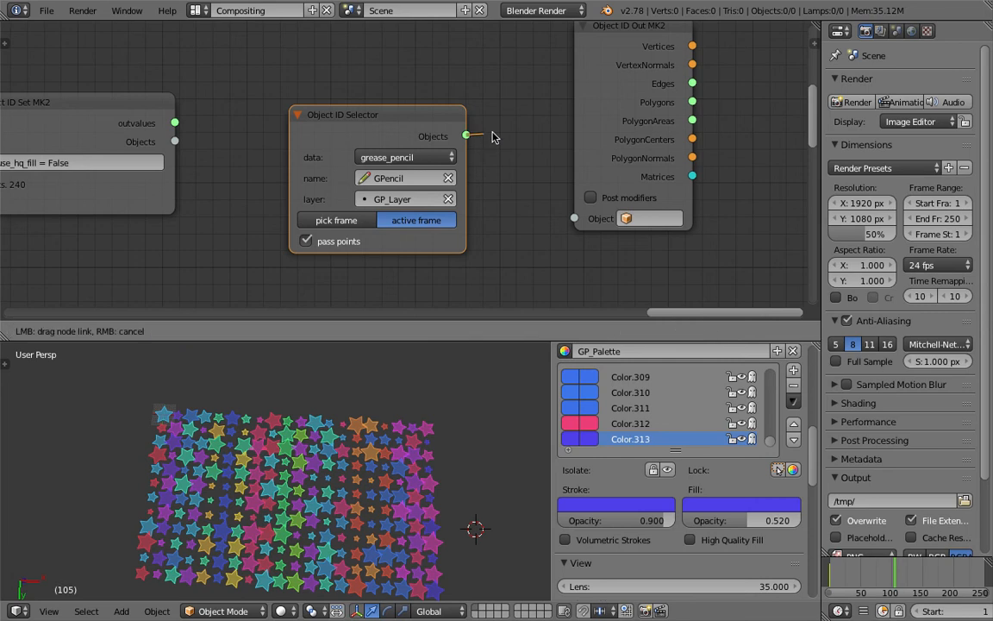
drag(565, 225, 574, 219)
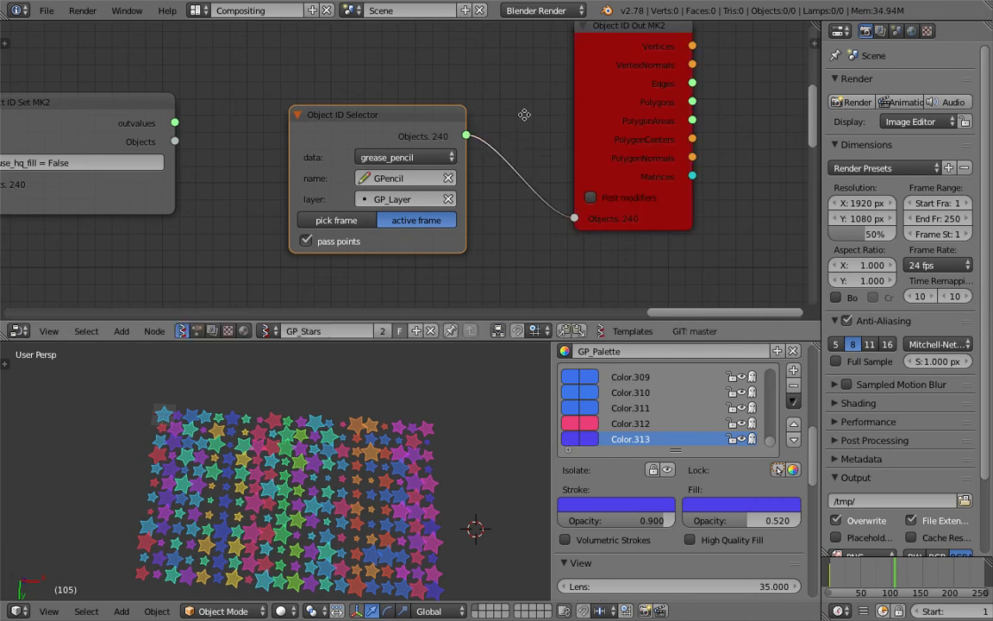
middle_drag(591, 122, 508, 140)
click(505, 122)
key(x)
Add a Viewer Draw node, feed its vertices from the Object ID Selector's Objects output, and space the two nodes apart.
key(shift+a)
click(514, 133)
text(view)
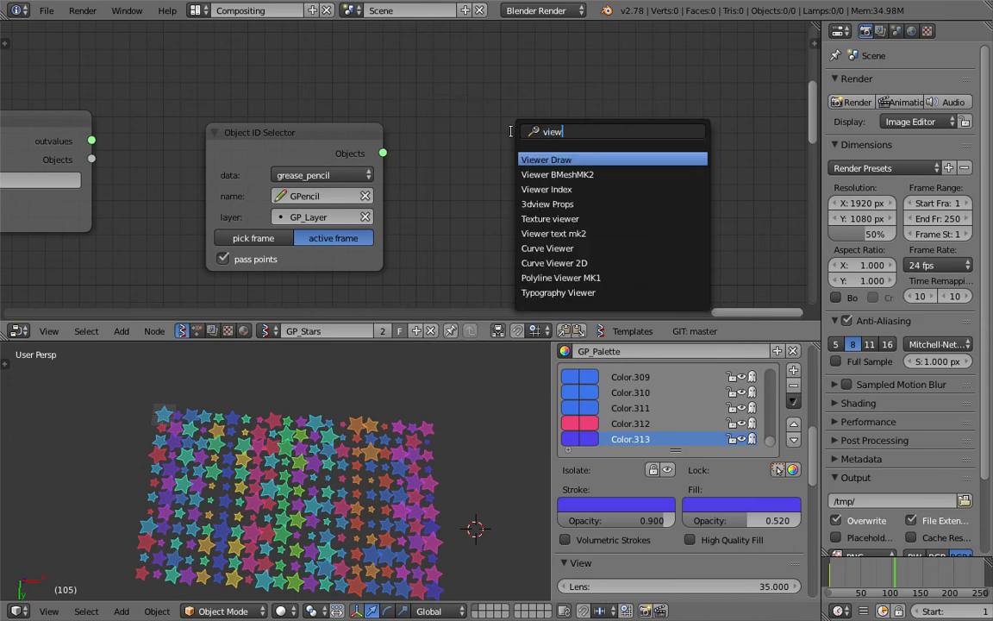
key(Return)
click(492, 141)
drag(382, 153, 483, 200)
scroll(355, 446, up, 5)
scroll(355, 447, down, 2)
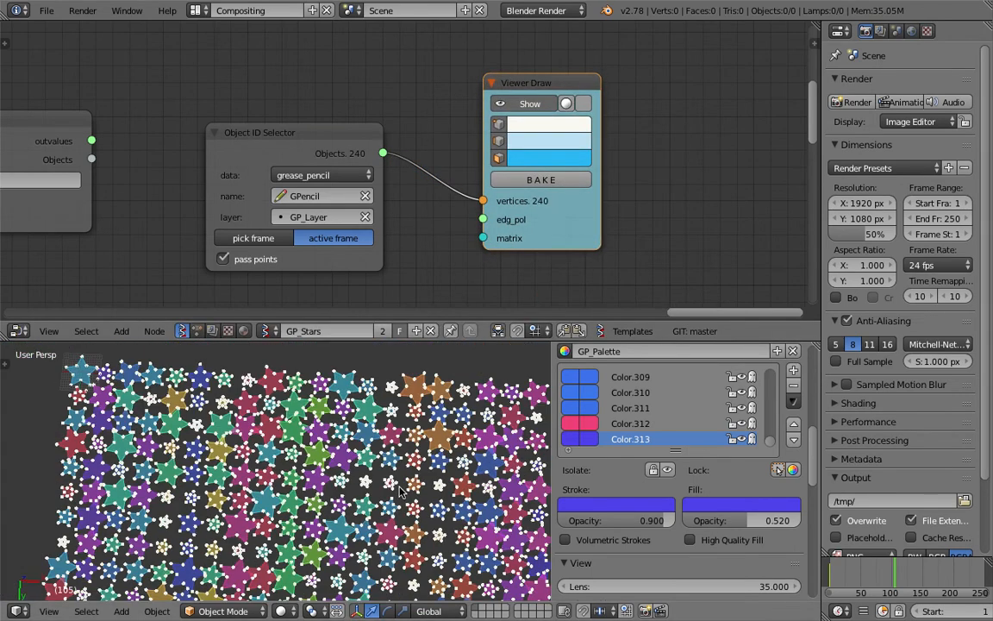
drag(503, 199, 568, 185)
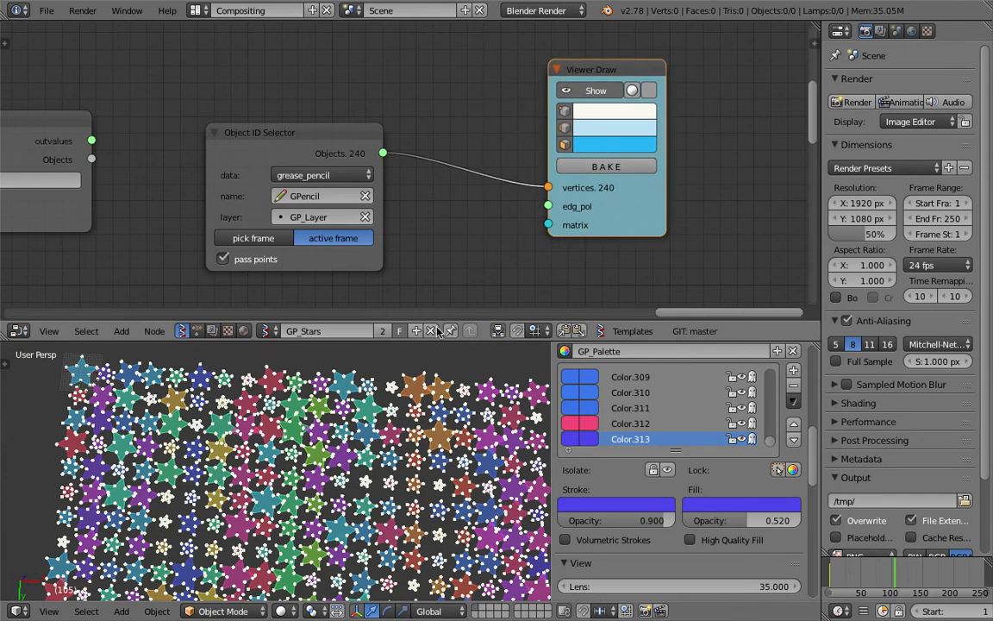
Bake the Viewer Draw points to mesh objects and move the baked objects away from the grease pencil stars.
scroll(380, 431, down, 4)
scroll(380, 431, up, 6)
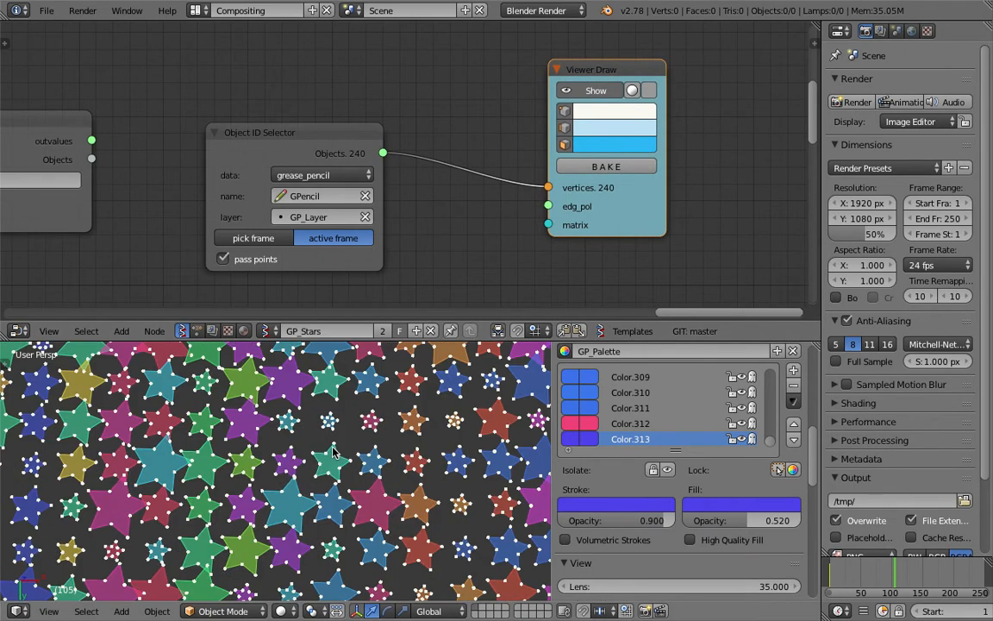
scroll(336, 452, up, 5)
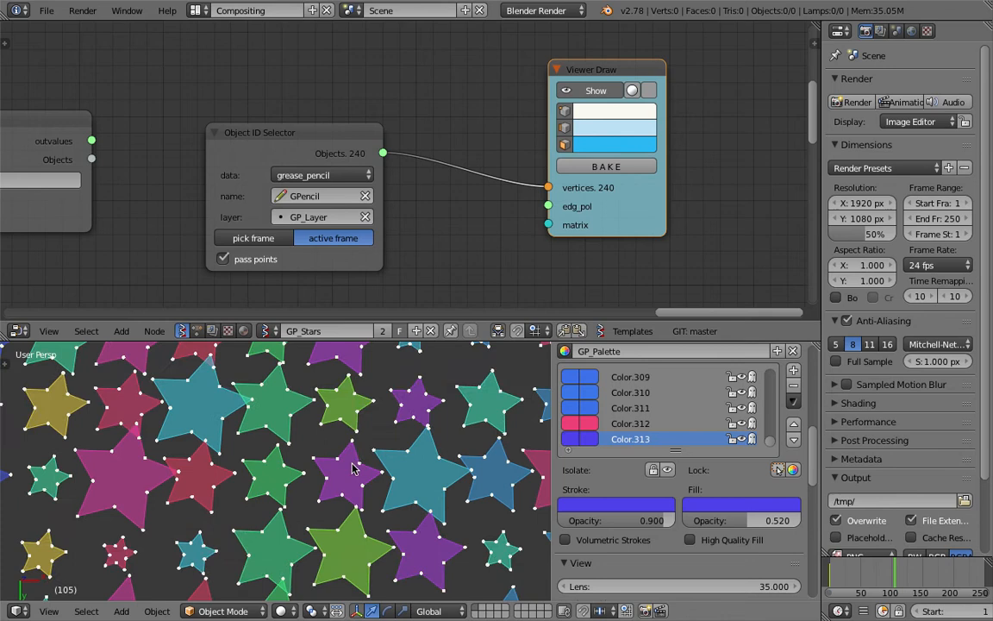
middle_drag(340, 453, 346, 450)
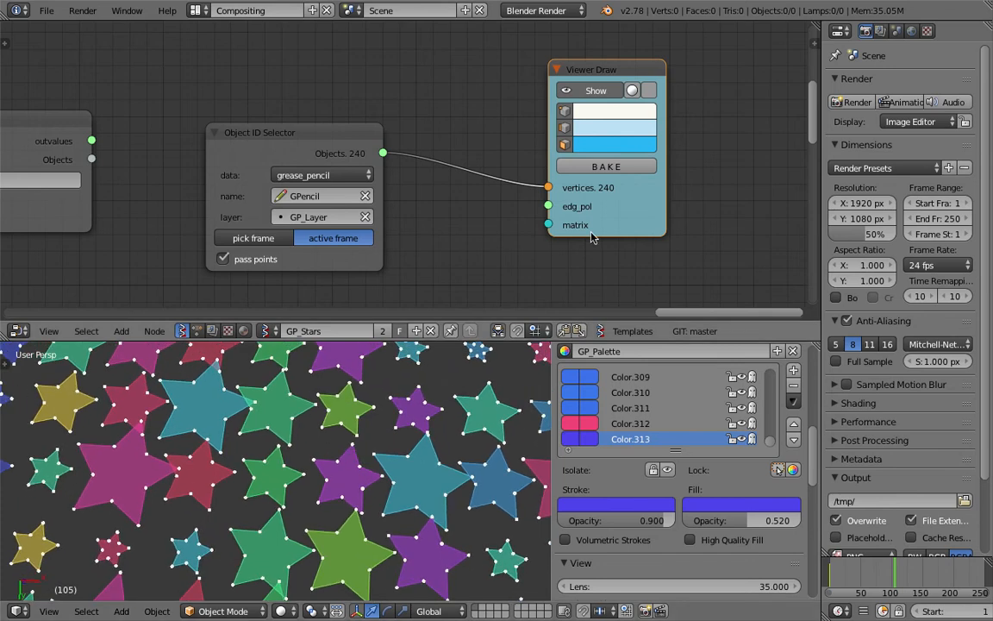
click(626, 168)
scroll(285, 465, down, 10)
key(g)
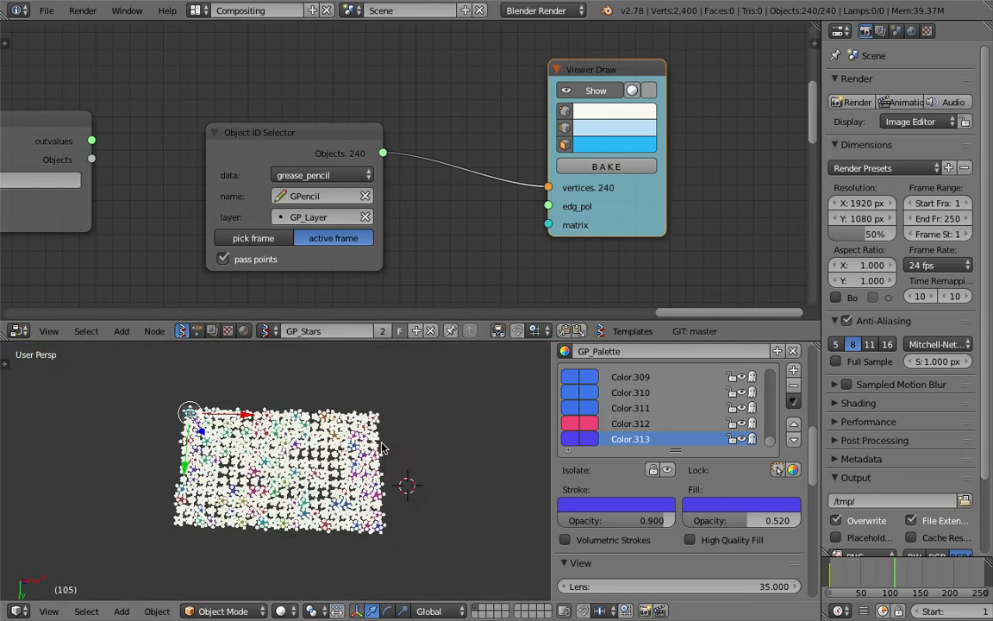
click(288, 377)
shift+middle_drag(288, 376, 380, 428)
scroll(380, 405, up, 3)
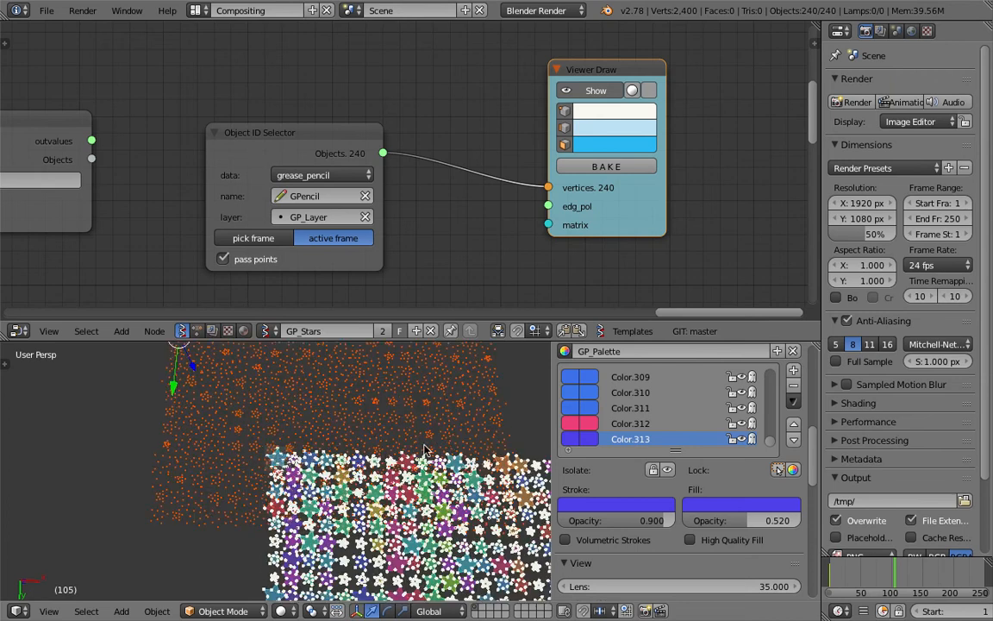
Scale down the baked point objects and shift them farther from the grease pencil stars.
key(s)
click(349, 430)
key(g)
click(240, 438)
shift+middle_drag(240, 438, 294, 492)
scroll(294, 491, up, 5)
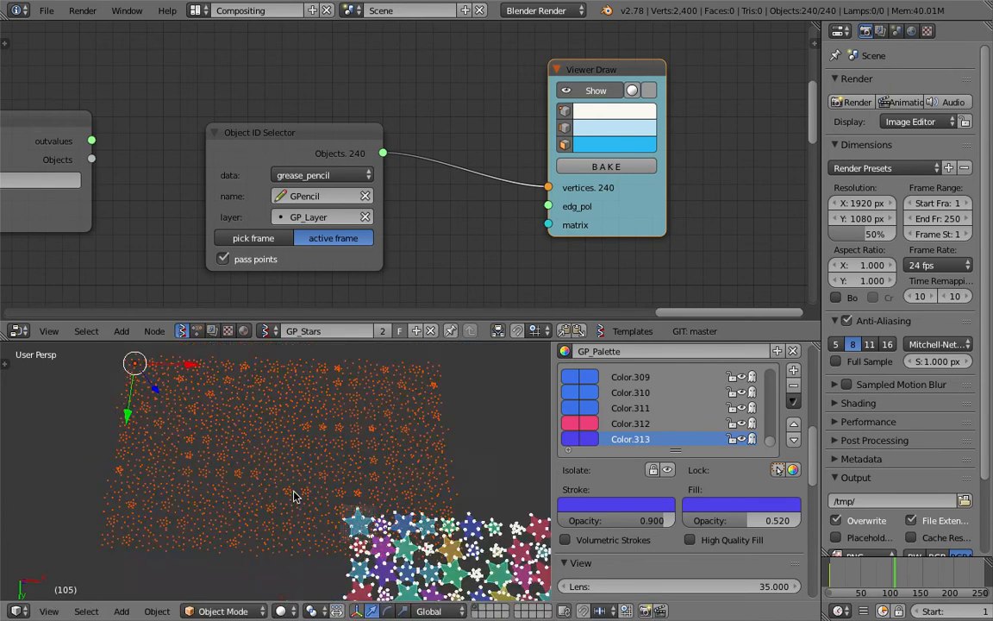
Delete all the baked point objects from the scene.
scroll(288, 493, down, 4)
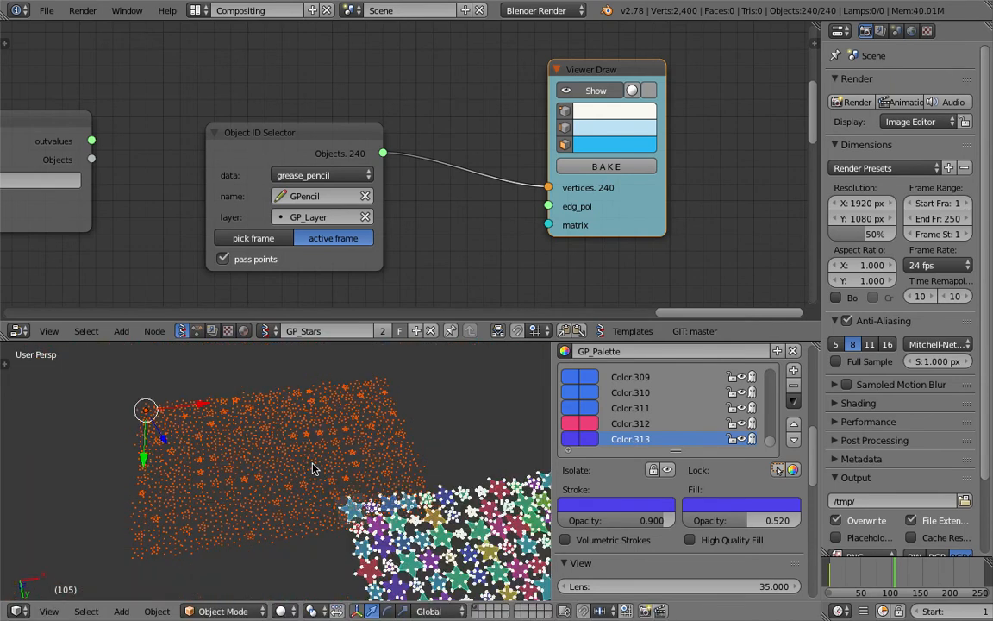
middle_drag(315, 469, 319, 442)
key(x)
click(319, 441)
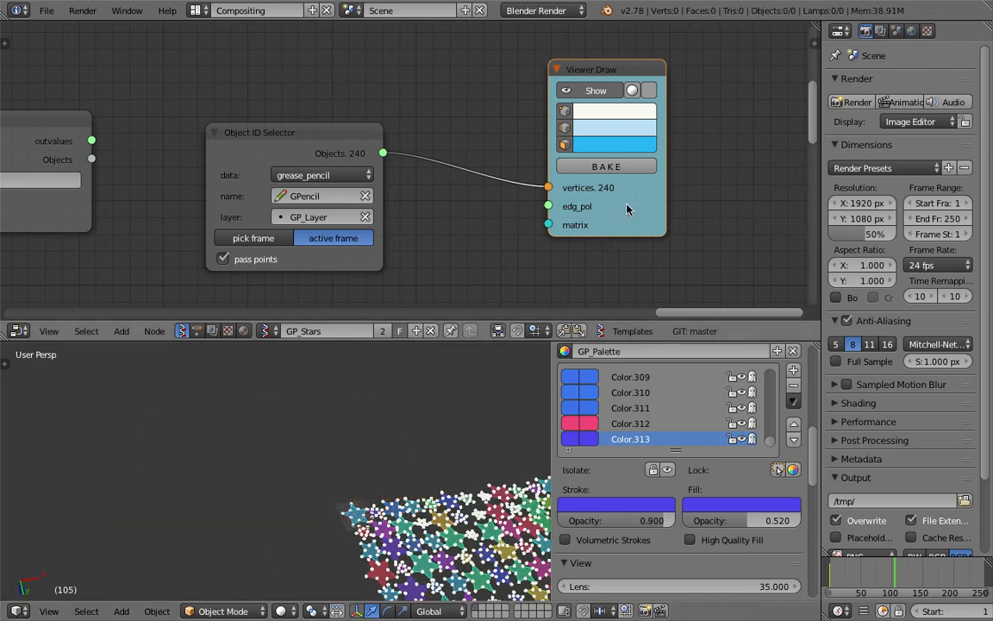
Make room beside the Viewer Draw node and insert a Polyline Viewer MK1 node into the link from the Object ID Selector.
drag(627, 209, 752, 216)
key(shift+a)
click(488, 147)
text(polyl)
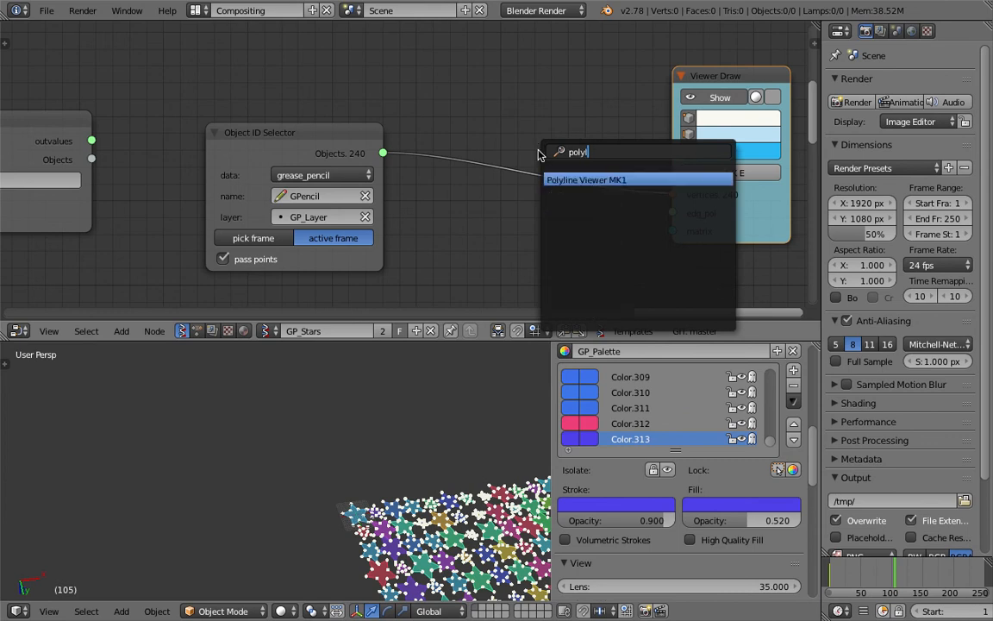
key(Return)
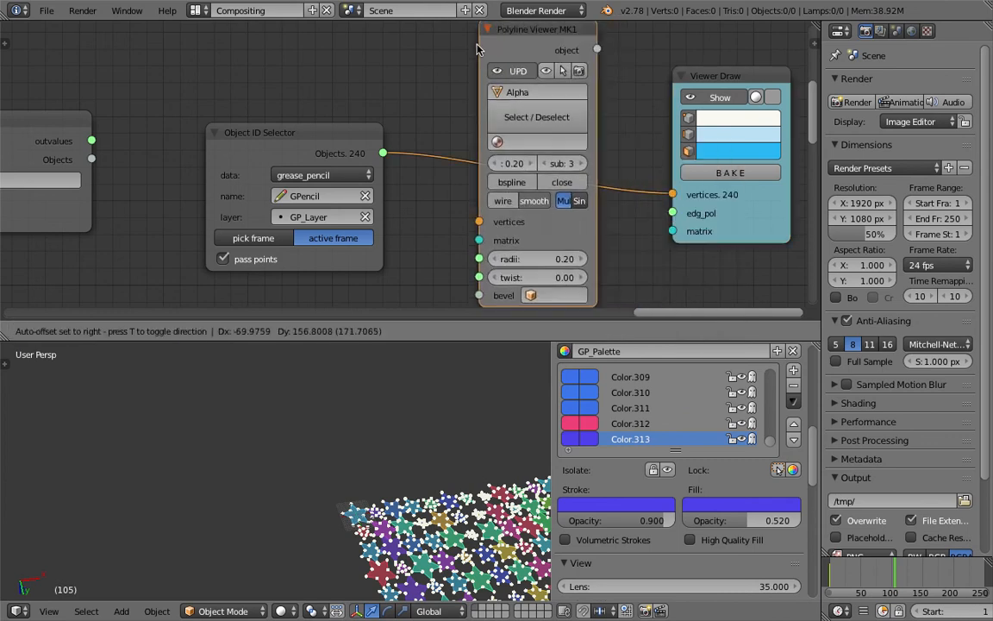
click(481, 45)
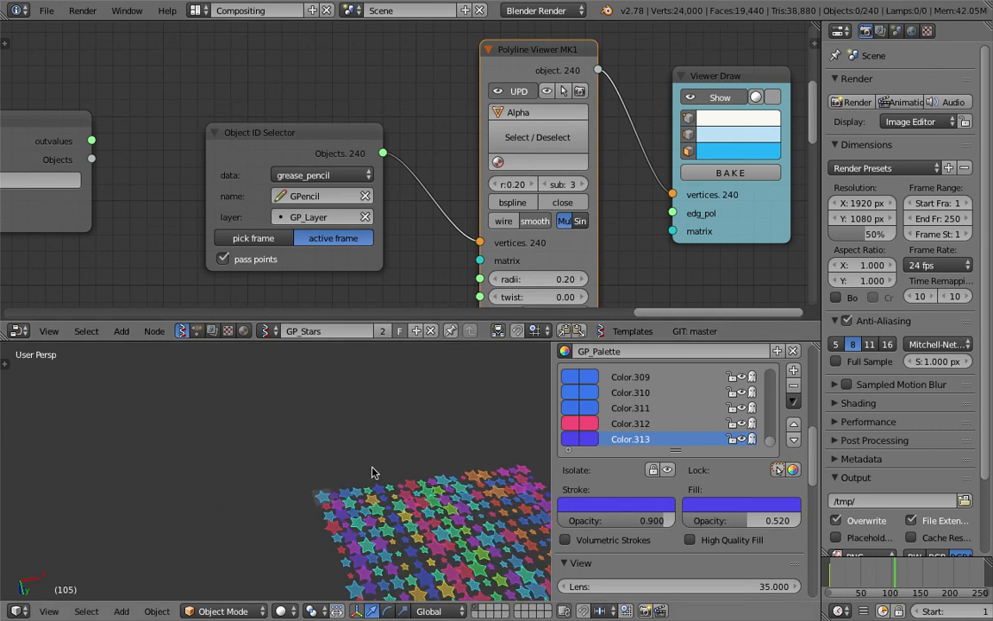
Switch the Polyline Viewer MK1 from multiple to single object output and select the generated polyline object in the 3D view.
shift+middle_drag(372, 473, 260, 408)
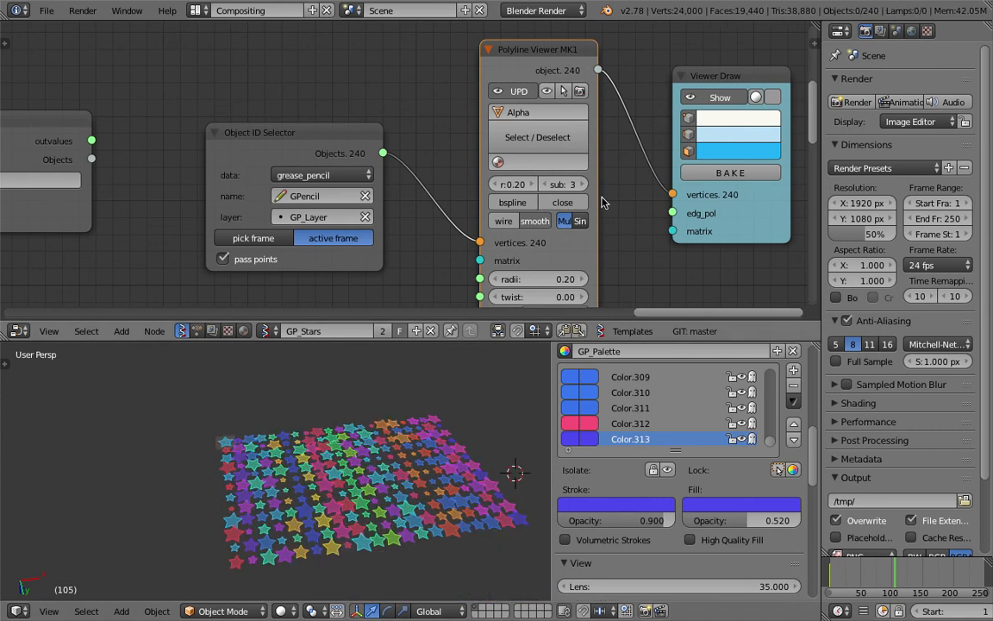
click(581, 222)
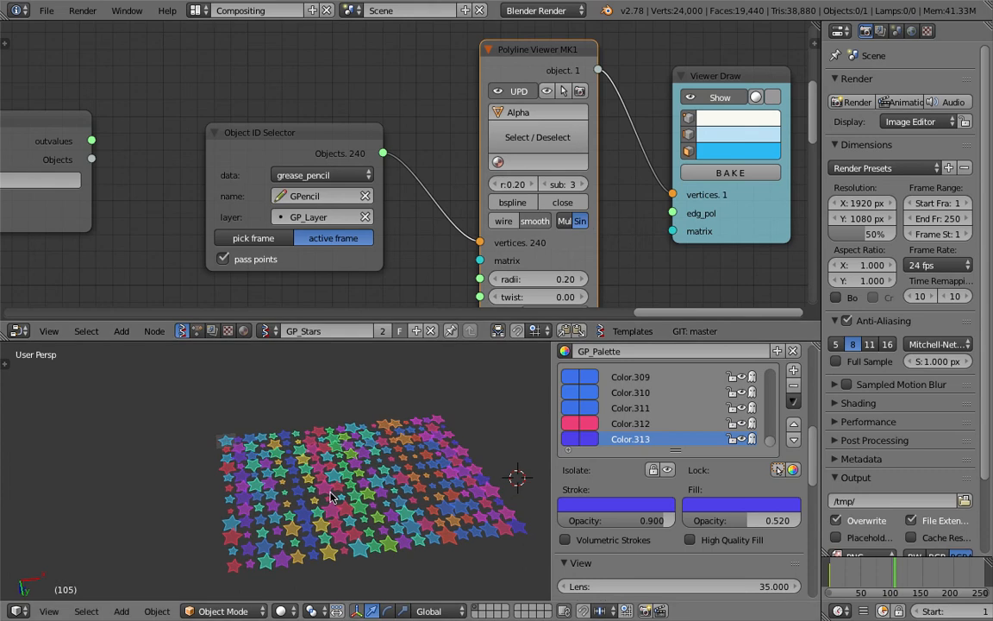
scroll(332, 497, up, 3)
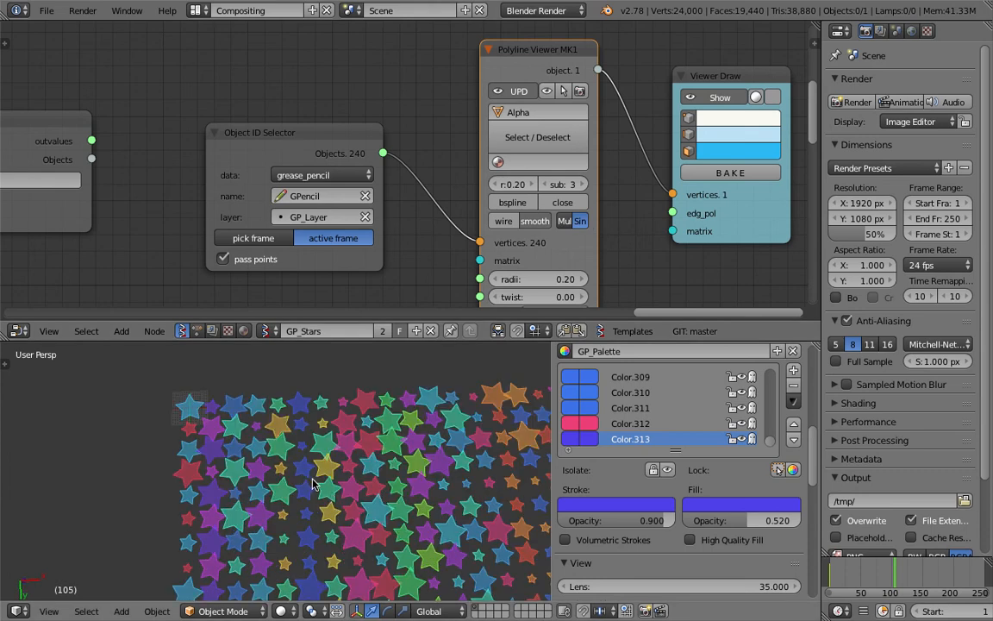
scroll(315, 485, up, 4)
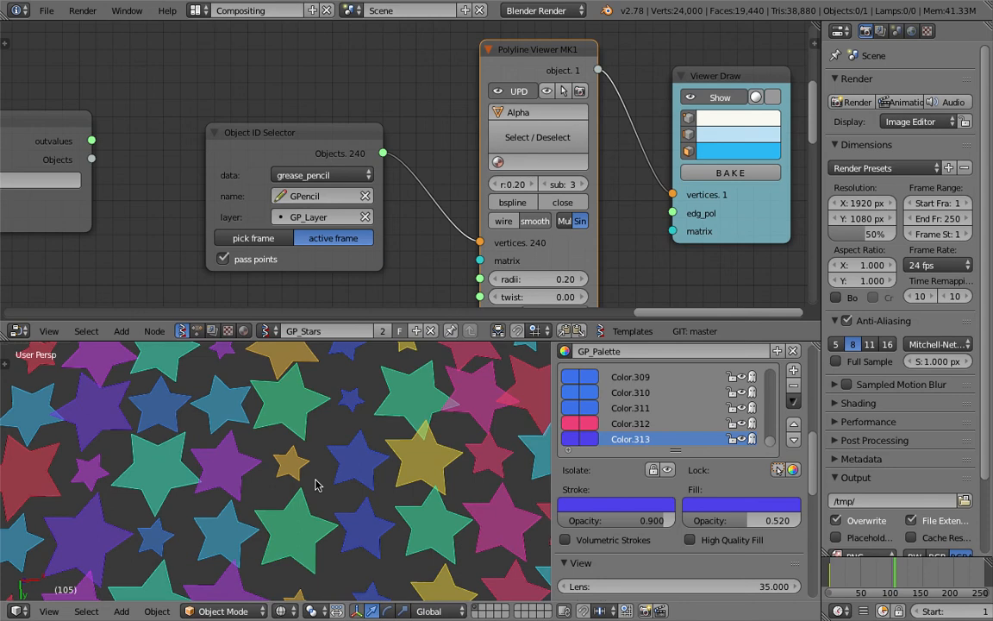
right_click(308, 444)
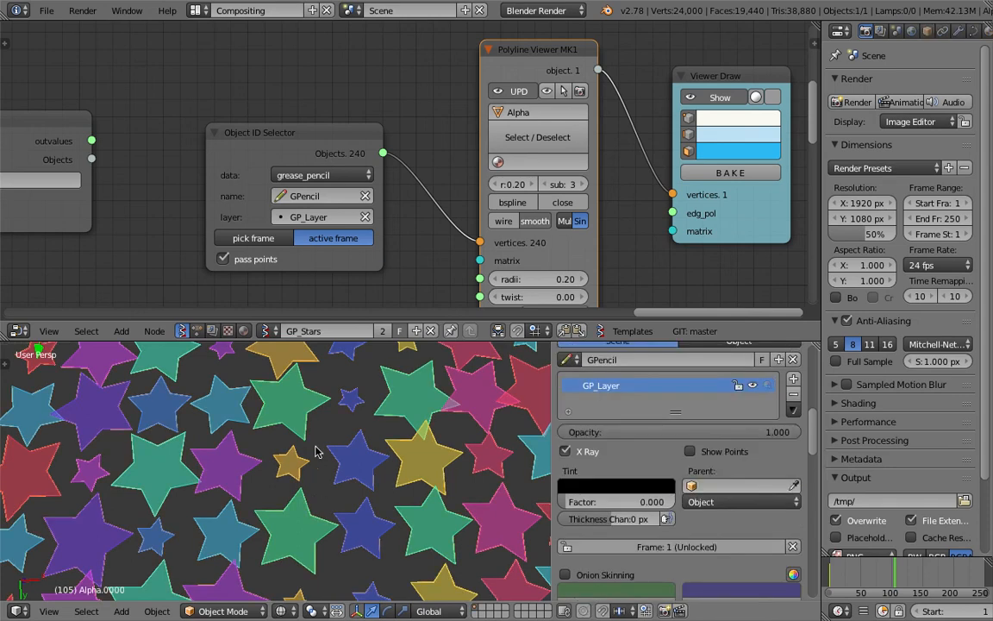
scroll(351, 494, down, 8)
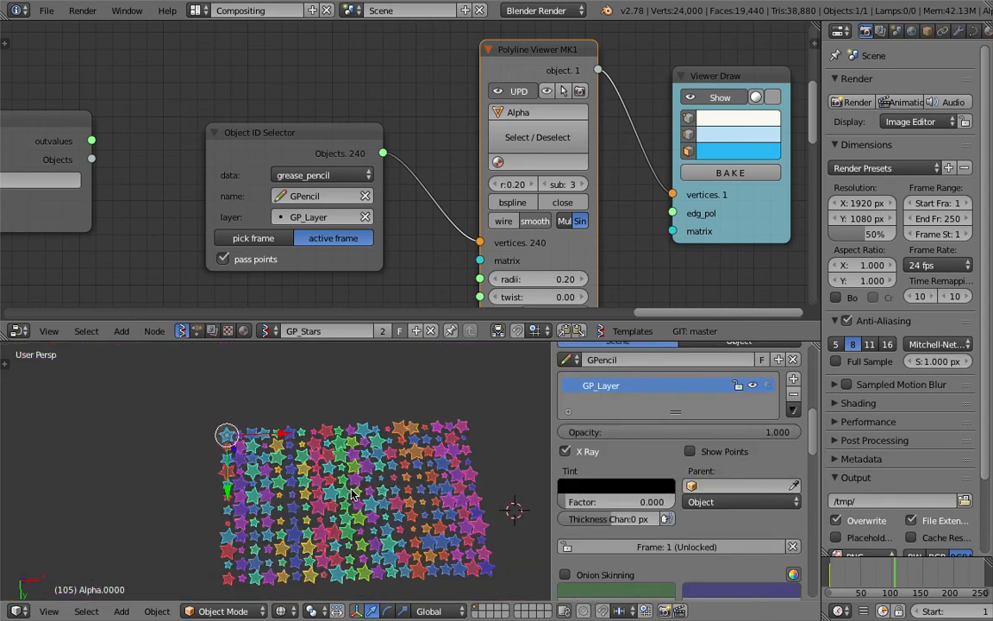
Set the Polyline Viewer's radii to 0.5 and move the polyline object away from the grease pencil stars.
click(544, 280)
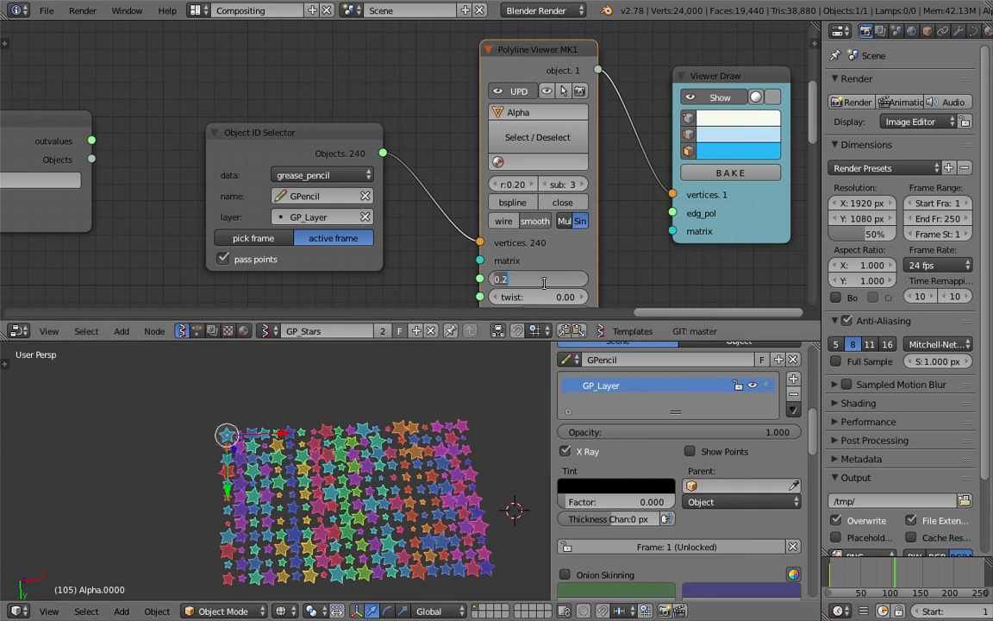
text(.5)
key(Return)
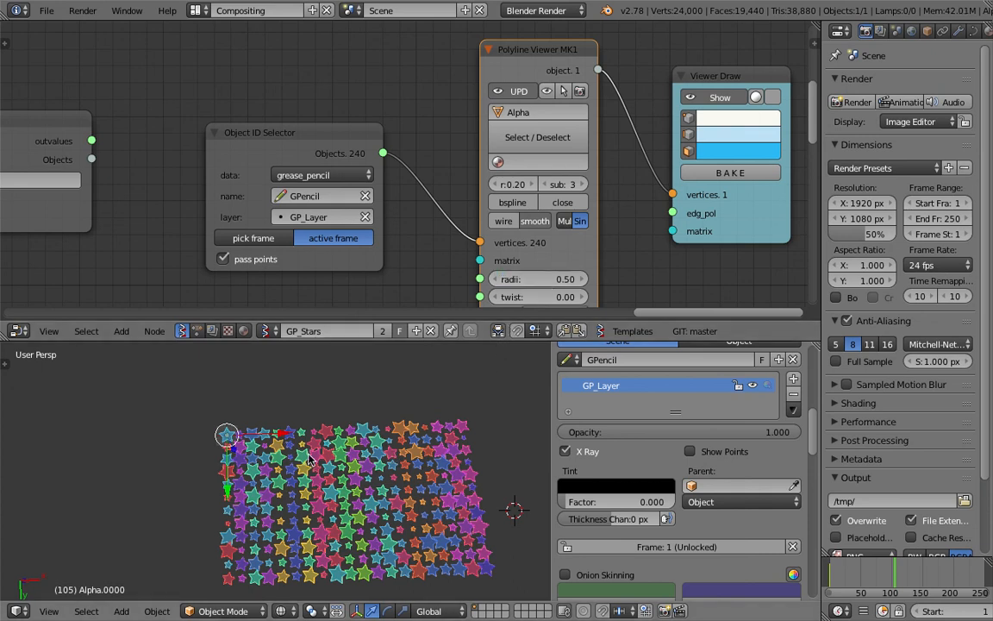
key(g)
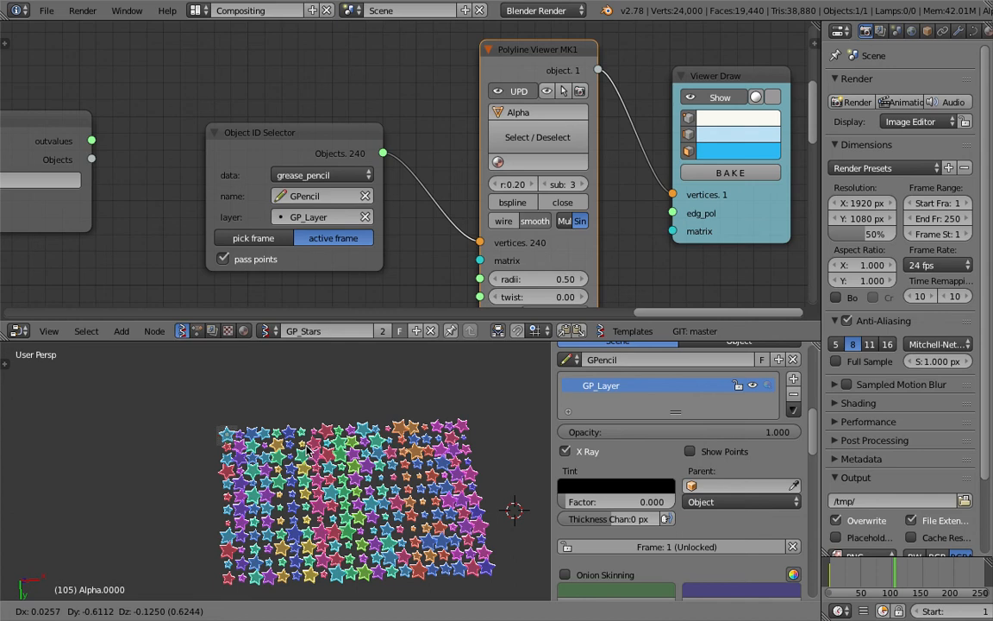
click(183, 431)
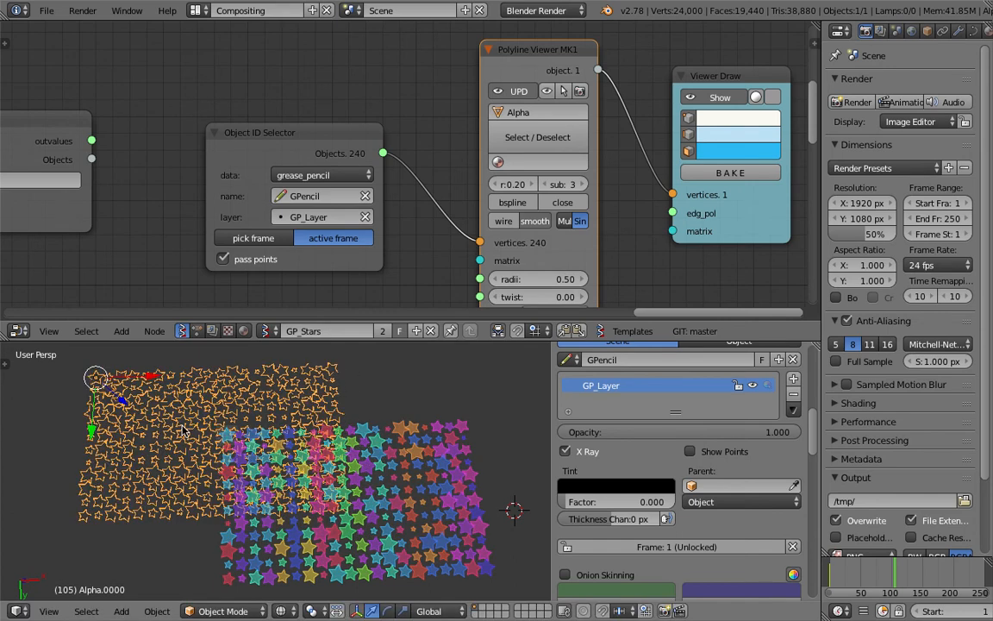
Inspect the polyline star outlines up close and delete the polyline object.
scroll(182, 431, up, 3)
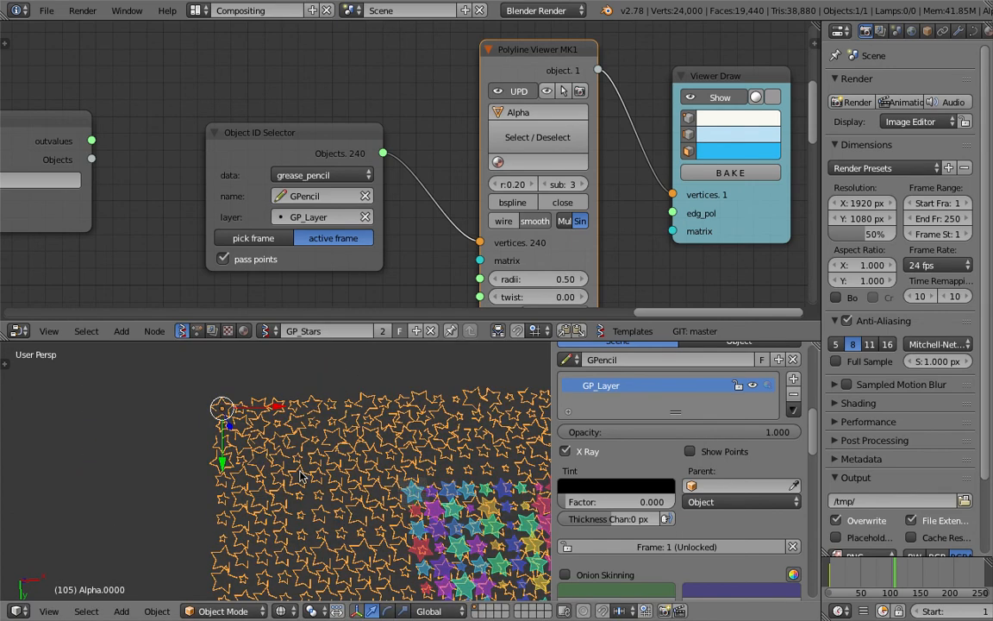
scroll(362, 472, up, 5)
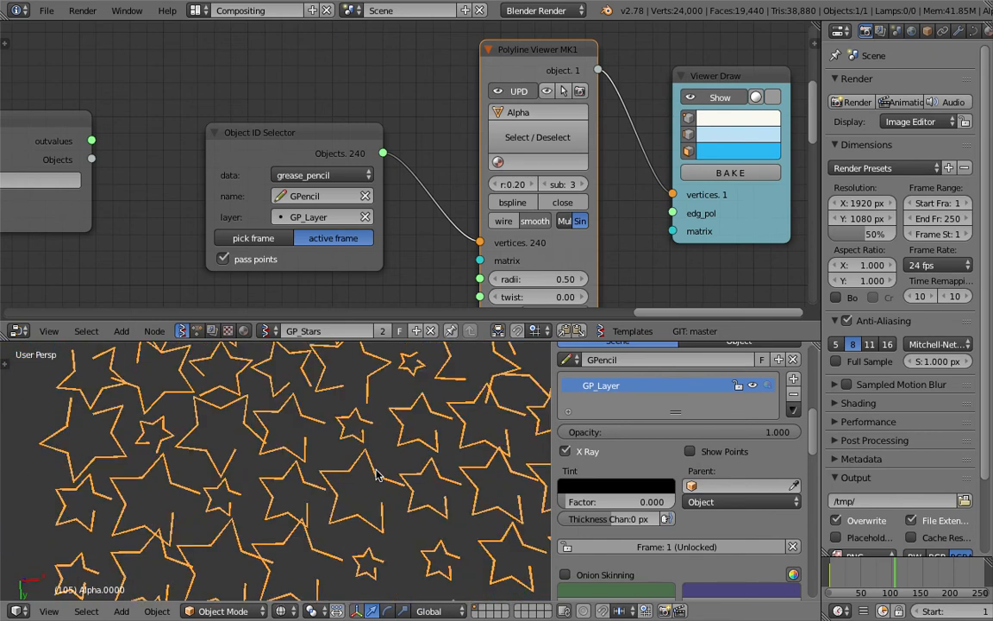
scroll(376, 474, down, 8)
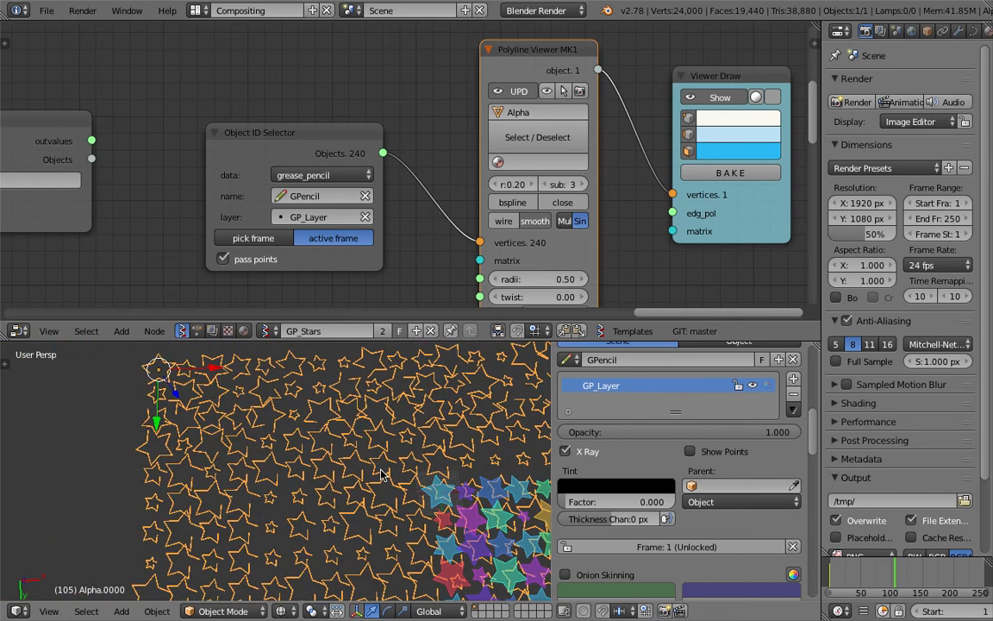
key(Delete)
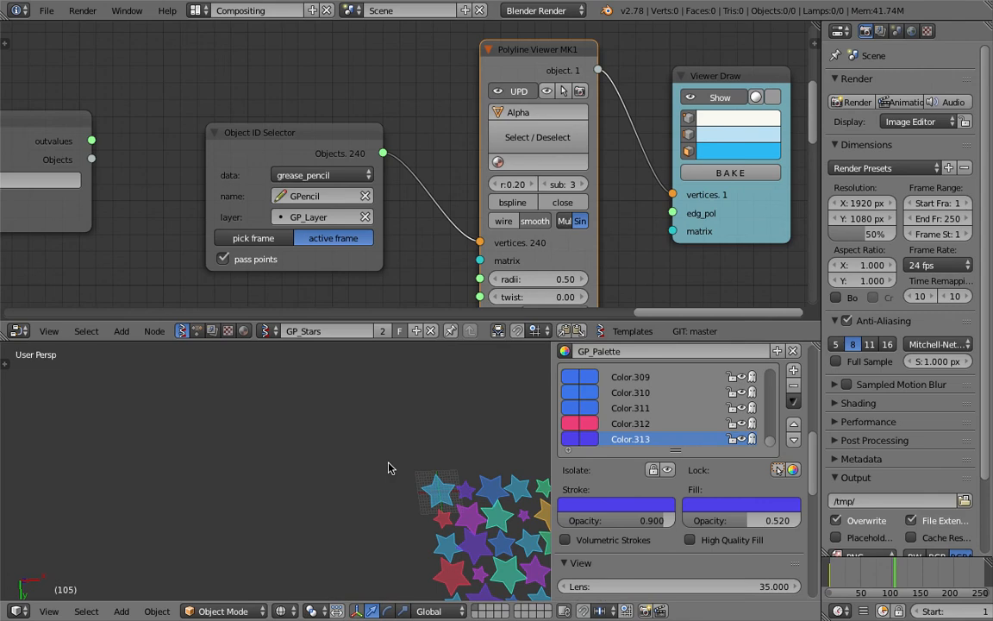
Delete the Object ID Selector, Polyline Viewer MK1 and Viewer Draw nodes together.
shift+middle_drag(511, 573, 239, 484)
scroll(420, 506, down, 1)
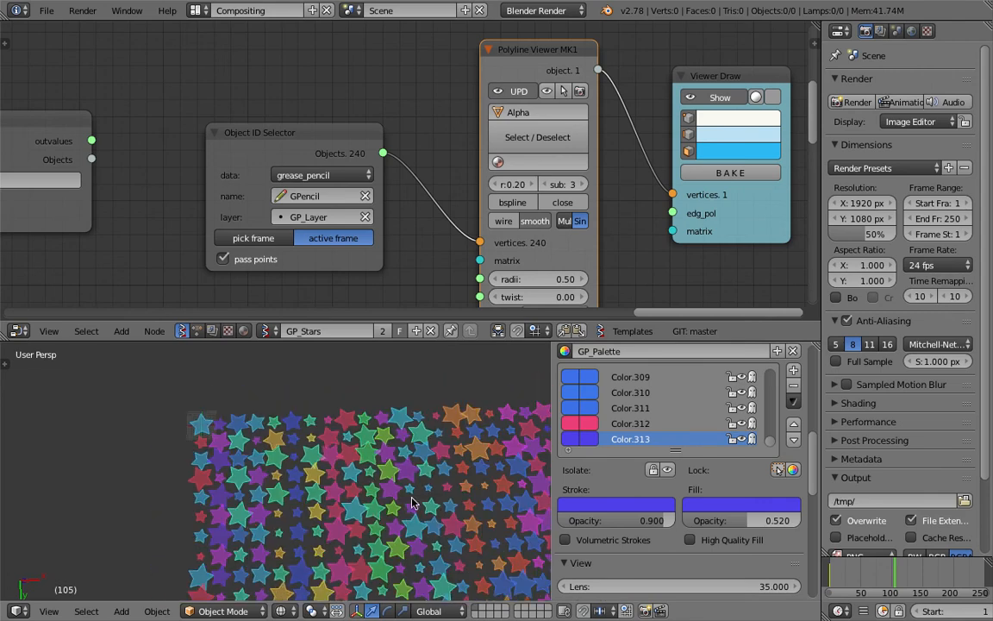
click(328, 138)
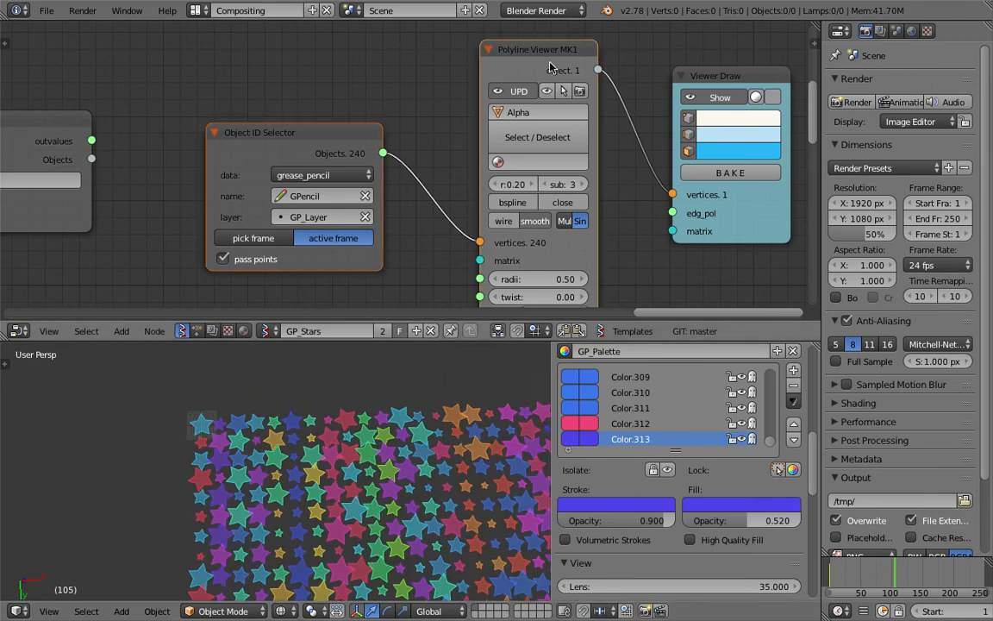
scroll(560, 147, down, 2)
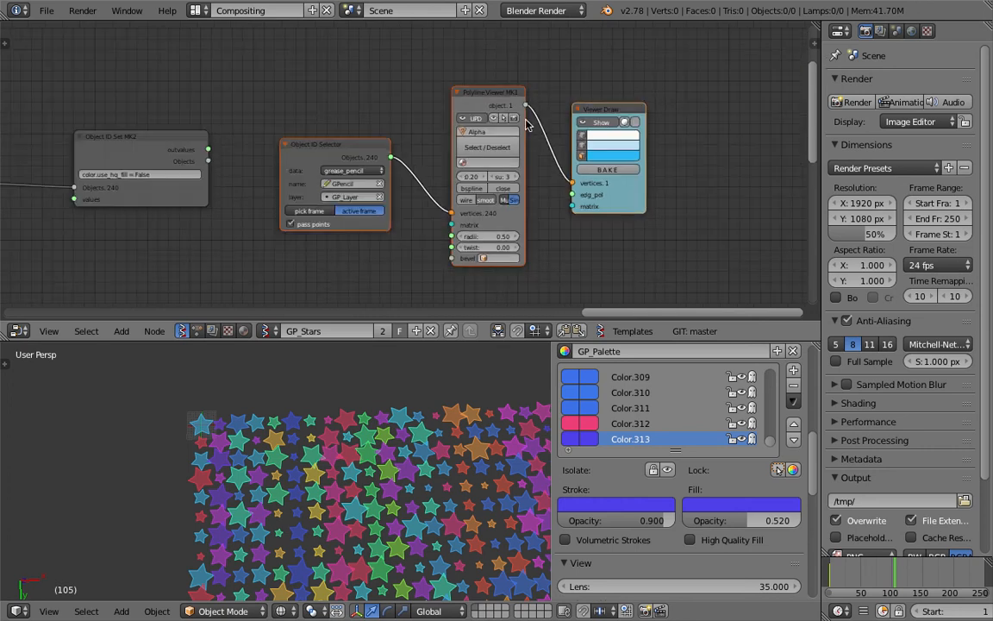
key(x)
Move the color.use_hq_fill Object ID Set node closer to the color.fill_alpha node.
middle_drag(424, 185, 622, 131)
middle_drag(348, 125, 482, 172)
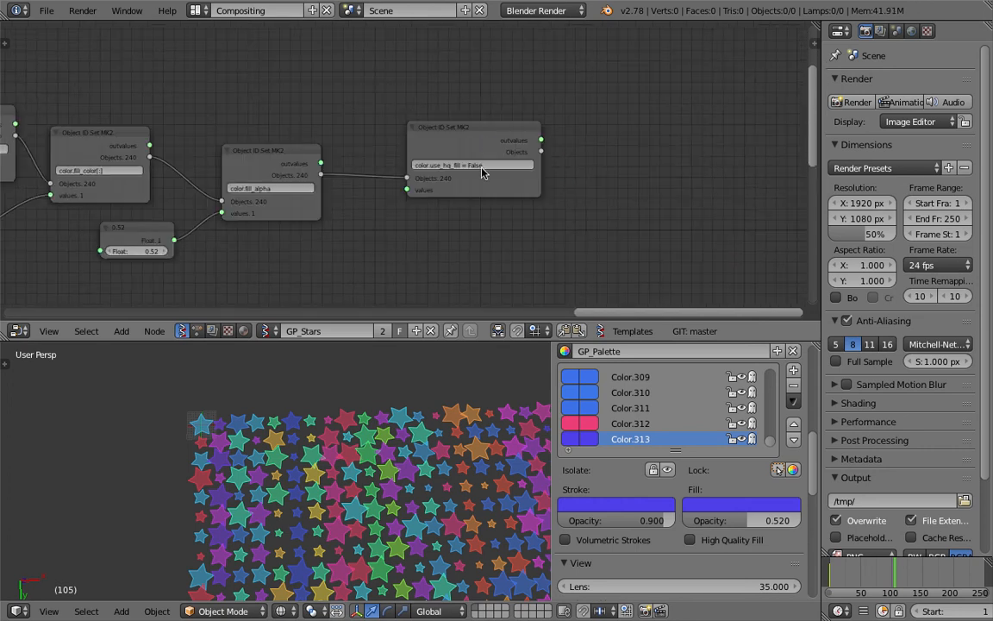
drag(475, 143, 440, 142)
Reposition the Color in node slightly beneath the grease pencil color Object ID Set nodes.
shift+middle_drag(410, 486, 250, 416)
scroll(245, 431, down, 2)
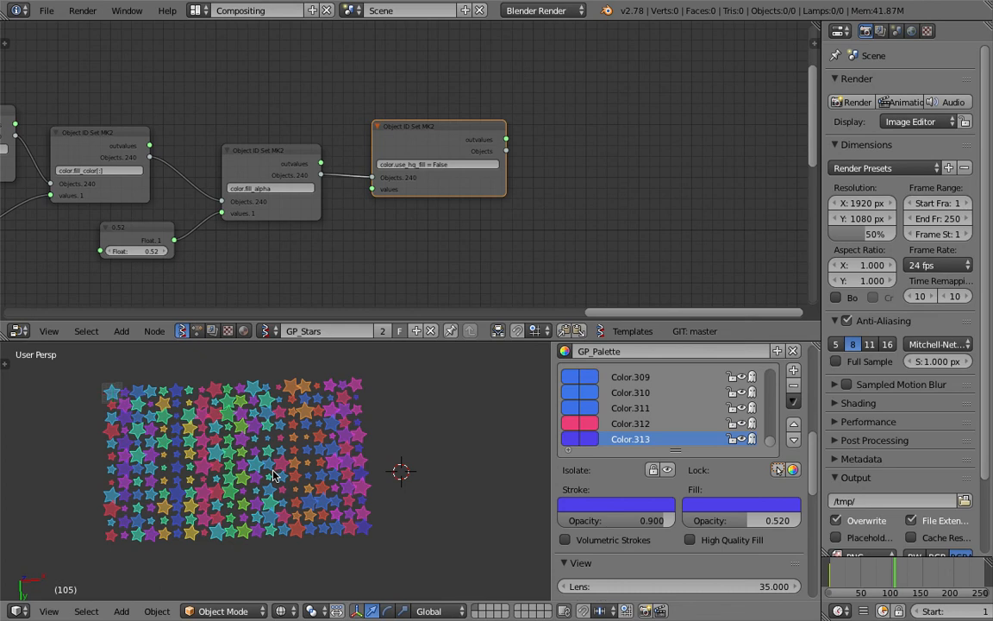
shift+middle_drag(224, 460, 293, 494)
middle_drag(386, 237, 683, 179)
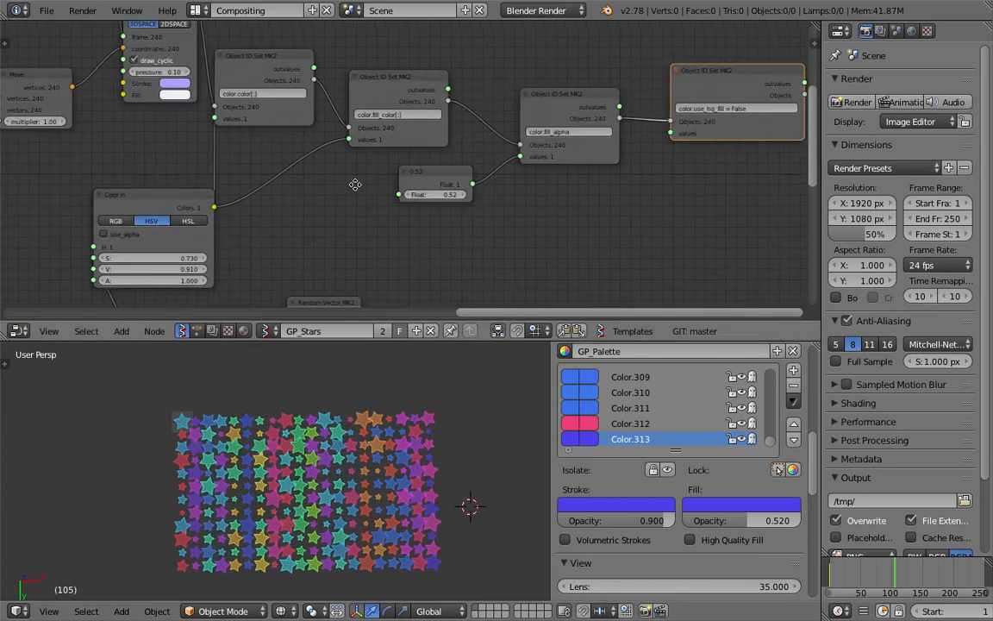
middle_drag(354, 184, 633, 163)
middle_drag(443, 174, 463, 148)
drag(453, 158, 488, 146)
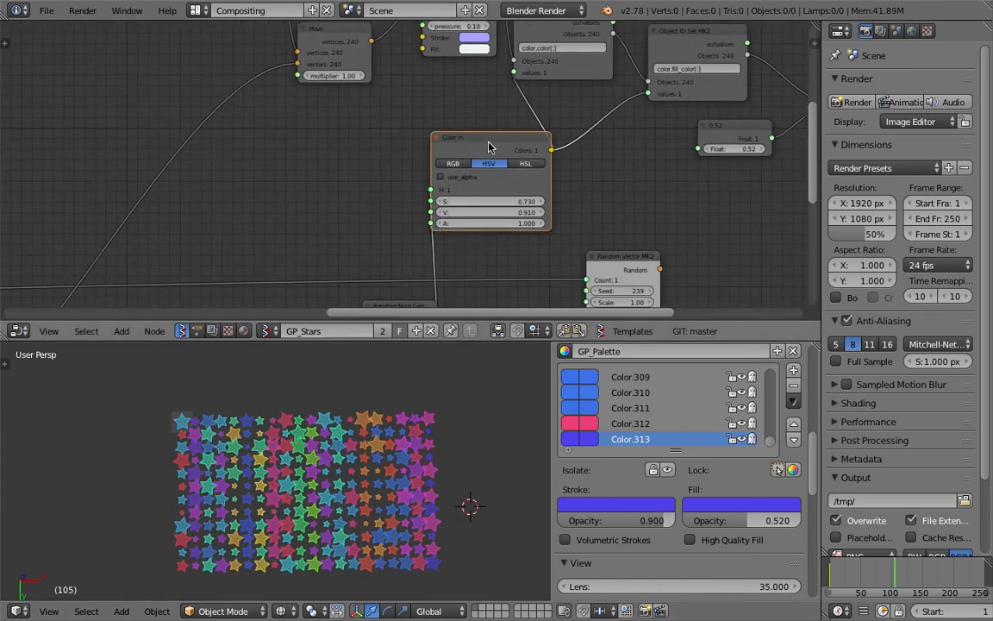
Delete the unconnected Random Vector MK2 node near the Color in node.
middle_drag(464, 242, 415, 149)
drag(584, 194, 271, 154)
key(x)
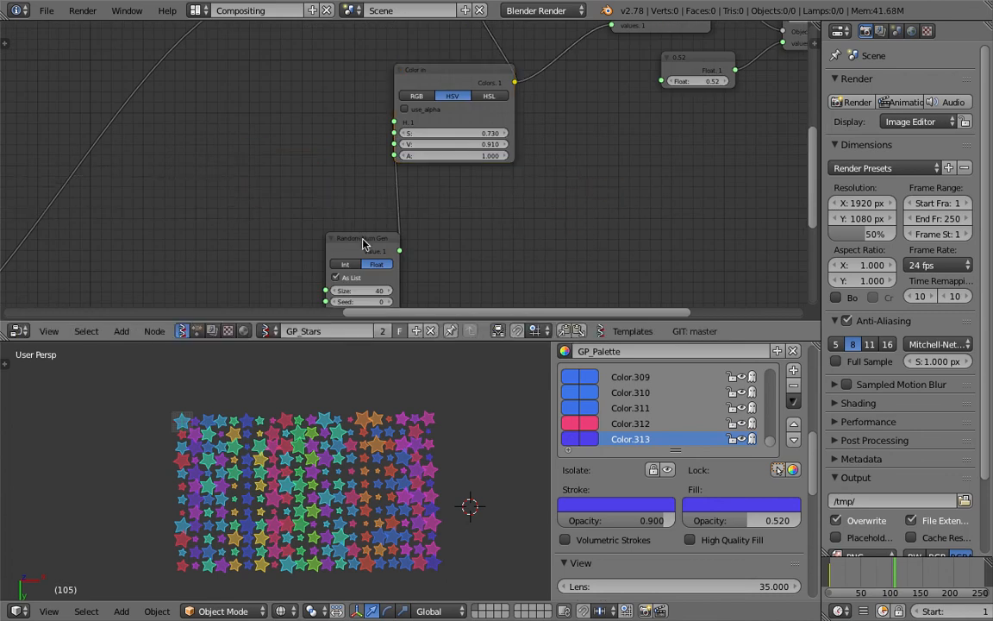
Move the Random Num Gen node that feeds the hue closer to the Color in node and set its seed to 6.
drag(363, 244, 310, 173)
drag(306, 211, 392, 211)
Reposition the Random Num Gen node feeding the Circle radius slightly farther from the Circle node.
middle_drag(348, 97, 689, 156)
middle_drag(422, 204, 693, 202)
middle_drag(443, 212, 479, 252)
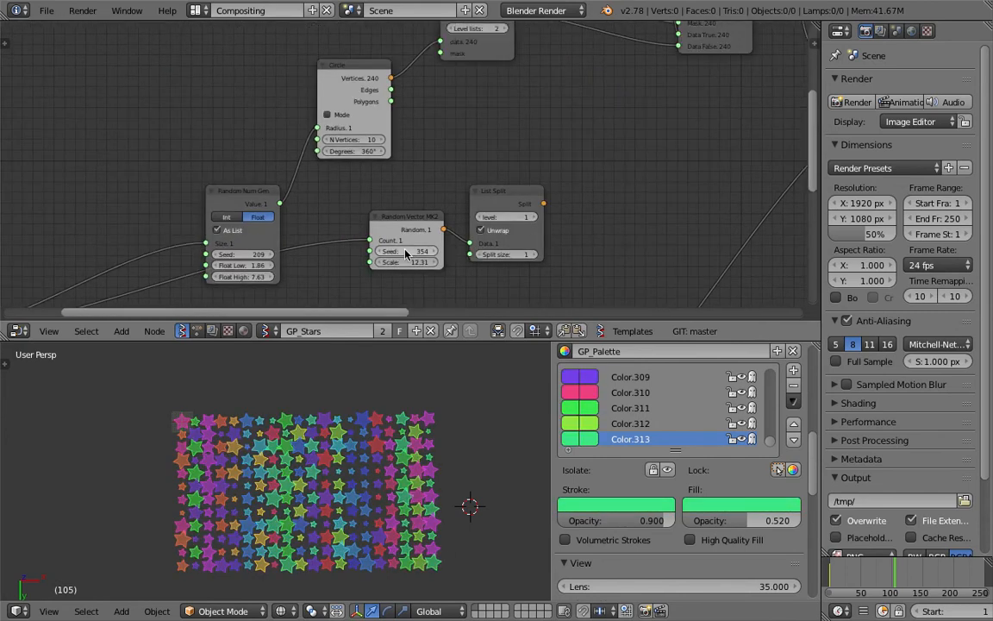
middle_drag(369, 179, 363, 211)
drag(240, 244, 211, 192)
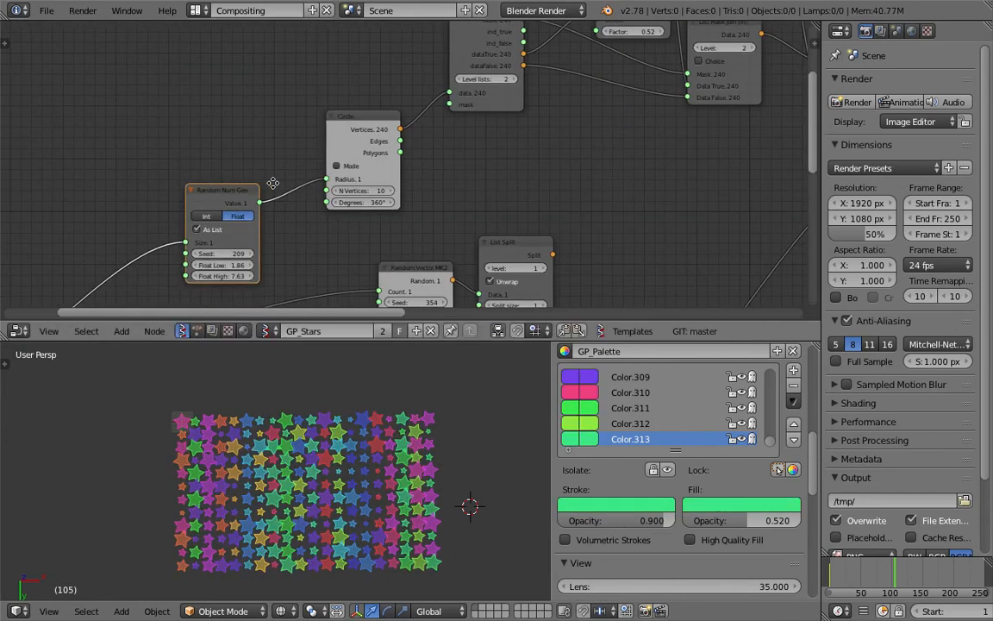
Raise the Circle node's N Vertices to 16 to give the stars more points.
scroll(392, 223, up, 2)
click(393, 220)
click(394, 220)
click(393, 220)
click(393, 220)
click(394, 220)
scroll(414, 388, up, 6)
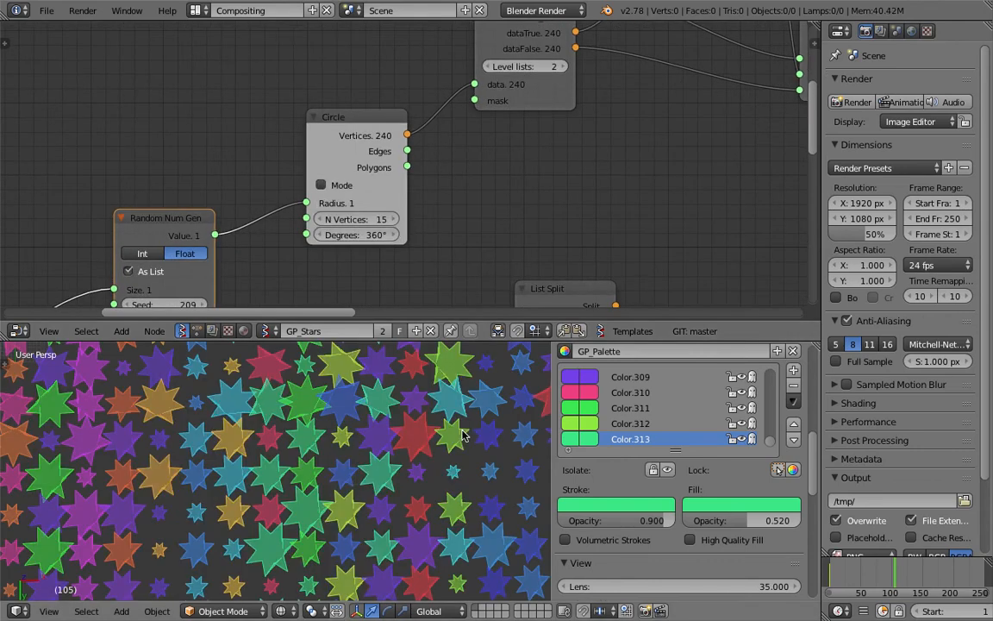
click(393, 220)
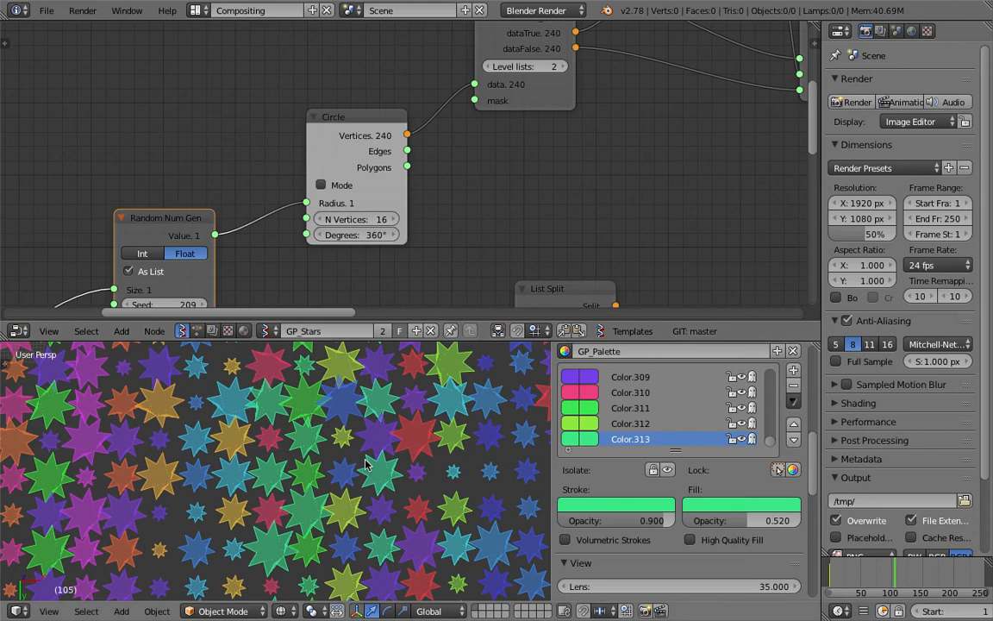
Set the Scale node's Factor to 0.61 to adjust the depth of the star points.
scroll(367, 464, up, 6)
scroll(369, 470, down, 3)
middle_drag(373, 504, 363, 465)
middle_drag(480, 192, 249, 276)
middle_drag(536, 105, 411, 200)
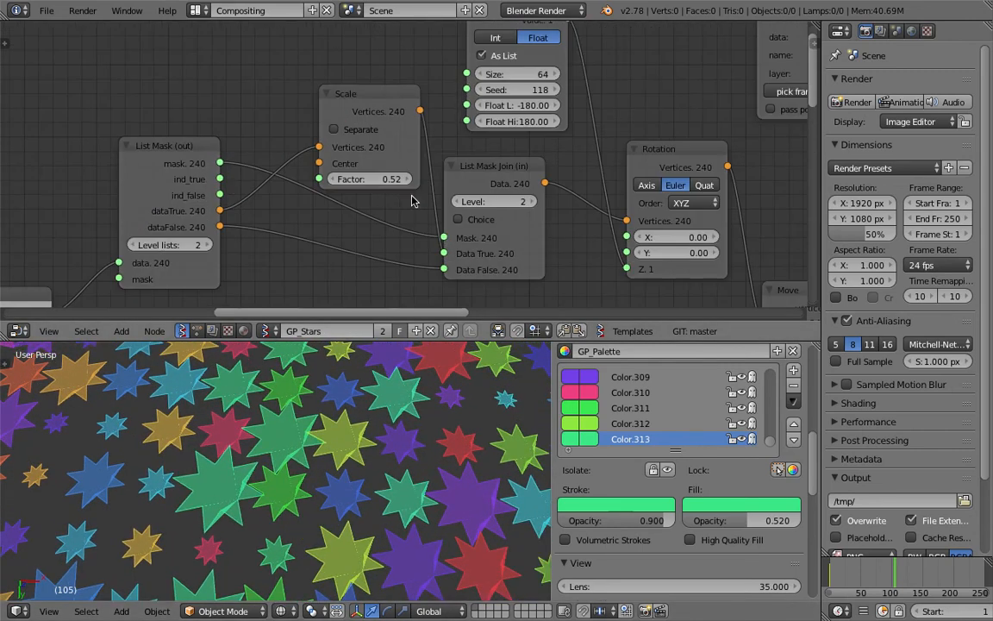
mouse_move(370, 180)
mouse_down()
mouse_move(409, 179)
mouse_move(380, 179)
mouse_move(388, 179)
mouse_up()
scroll(385, 488, down, 5)
middle_drag(385, 488, 339, 477)
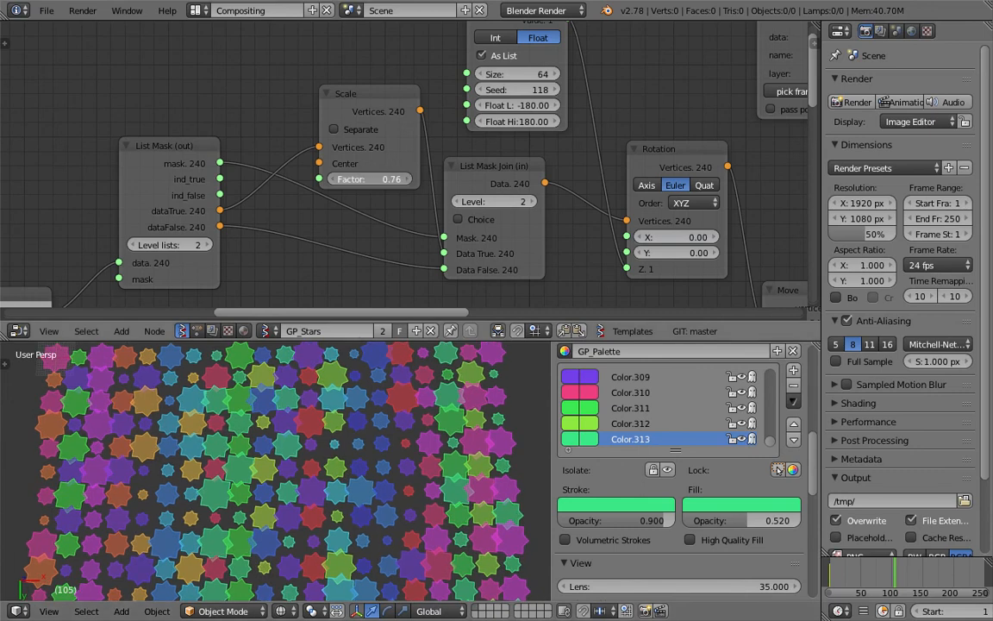
mouse_move(384, 179)
mouse_down()
mouse_move(448, 179)
mouse_move(373, 179)
mouse_up()
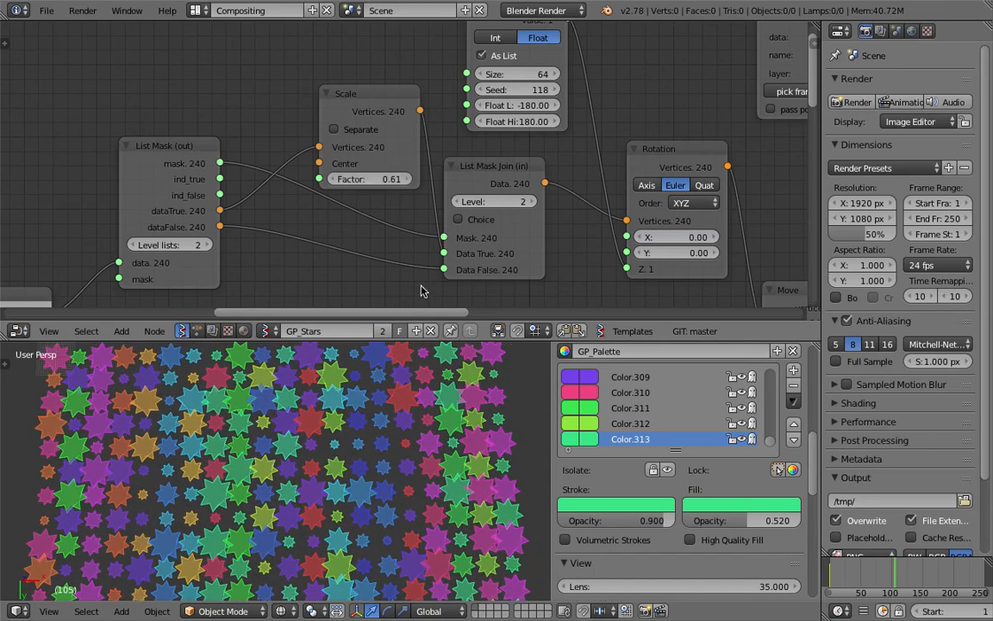
Try high quality fill by setting the last Object ID Set node's expression to color.use_hq_fill = True.
middle_drag(793, 178, 213, 172)
mouse_move(785, 252)
middle_down()
mouse_move(450, 177)
mouse_move(56, 66)
middle_up()
mouse_move(557, 195)
middle_down()
mouse_move(614, 202)
mouse_move(446, 218)
middle_up()
scroll(446, 217, up, 6)
click(290, 141)
drag(284, 140, 395, 138)
key(Return)
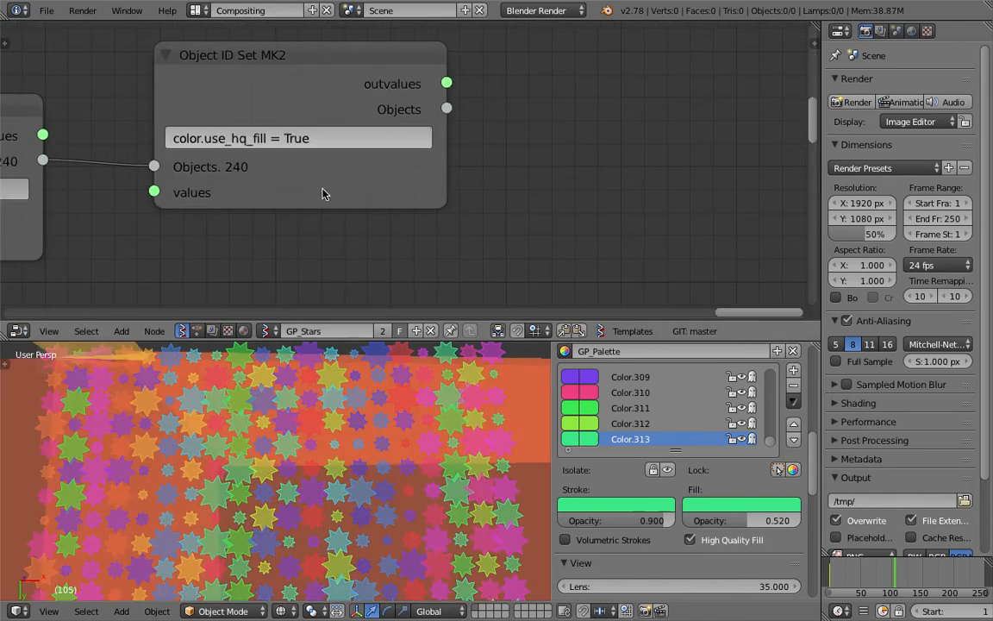
Set the expression of the last Object ID Set node back to color.use_hq_fill = False.
scroll(383, 449, down, 6)
middle_drag(382, 449, 423, 435)
scroll(335, 395, up, 5)
click(303, 138)
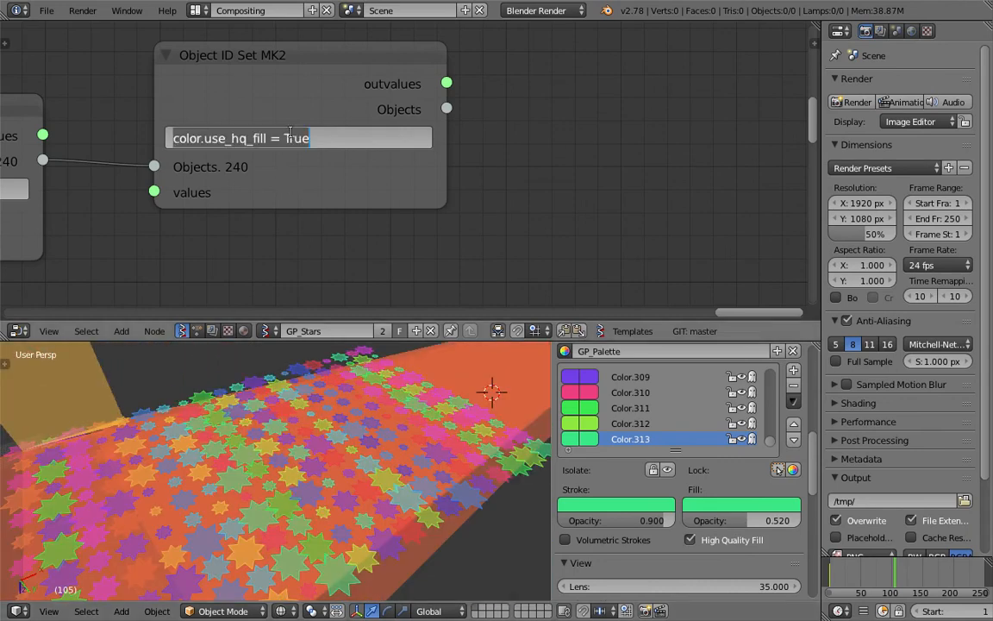
click(290, 135)
key(Return)
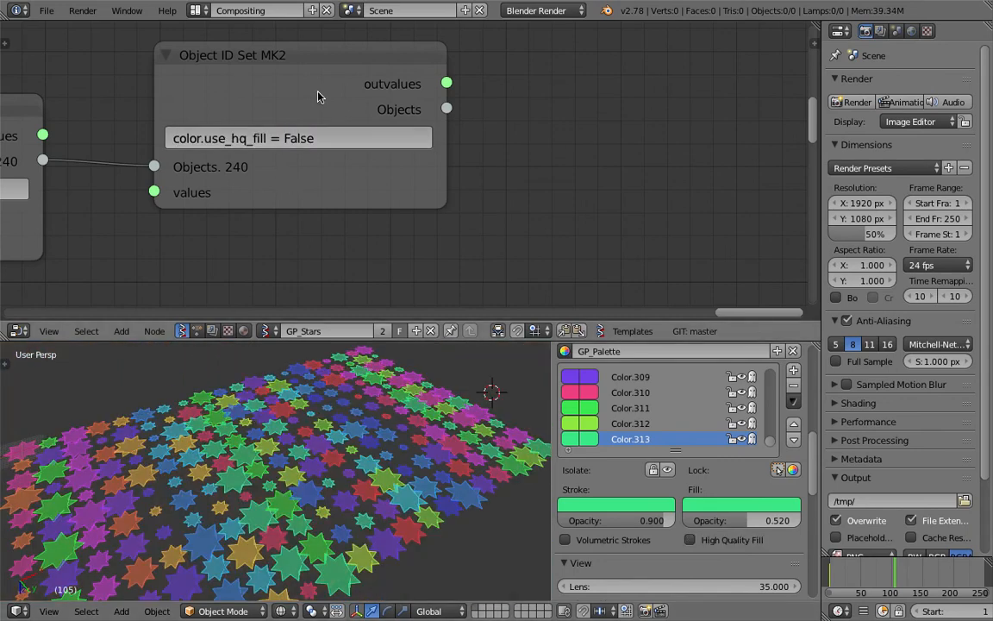
Save the scene over the existing blend file.
scroll(355, 207, down, 9)
middle_drag(357, 211, 758, 142)
scroll(759, 143, down, 5)
middle_drag(429, 382, 331, 470)
key(ctrl+s)
click(352, 482)
Shift the Random Vector MK2 node and its List Split node slightly to the left in the node tree.
scroll(334, 487, down, 5)
middle_drag(281, 193, 604, 132)
middle_drag(366, 179, 679, 102)
middle_drag(488, 145, 459, 205)
drag(368, 122, 352, 121)
middle_drag(438, 115, 387, 204)
drag(399, 202, 385, 201)
middle_drag(422, 182, 417, 186)
Link the List Split output of Random Vector MK2 to the Move node's vectors input and inspect the scattered stars.
scroll(418, 186, up, 2)
middle_drag(419, 86, 400, 151)
middle_drag(478, 177, 361, 151)
drag(300, 183, 417, 154)
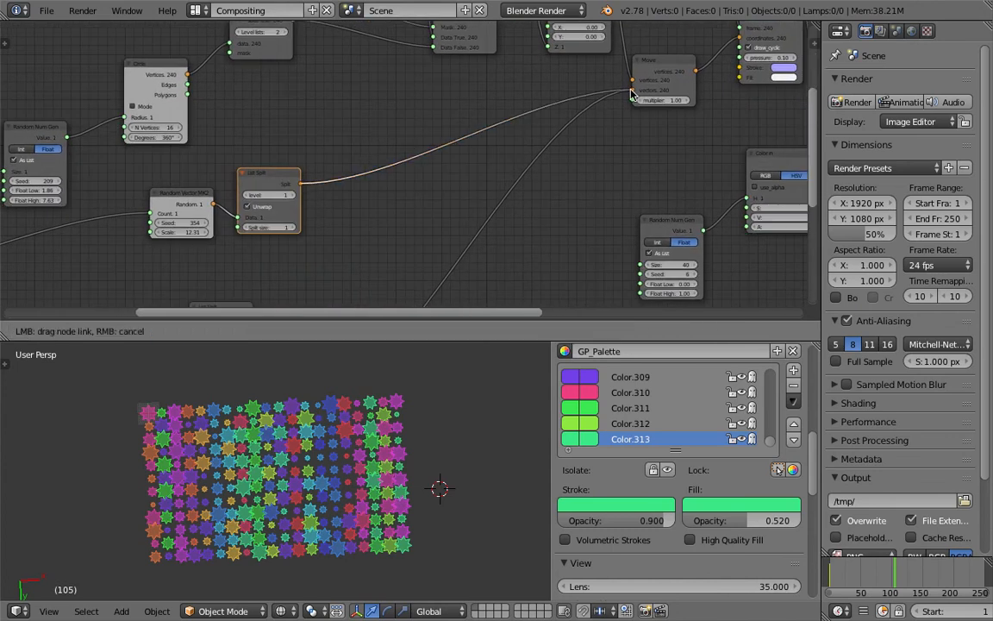
middle_drag(406, 440, 413, 444)
scroll(204, 421, up, 2)
shift+middle_drag(180, 427, 364, 432)
scroll(422, 463, up, 5)
scroll(366, 129, down, 3)
middle_drag(366, 129, 369, 41)
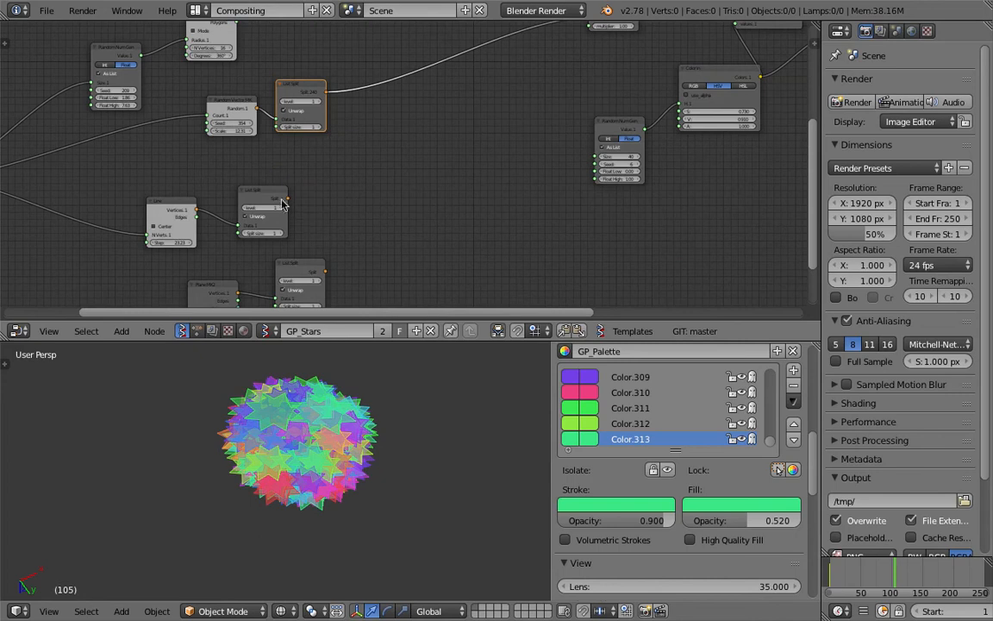
Link the Line node's List Split output to the Move node's vectors input to try a row of stars.
middle_drag(306, 177, 269, 229)
drag(248, 263, 523, 105)
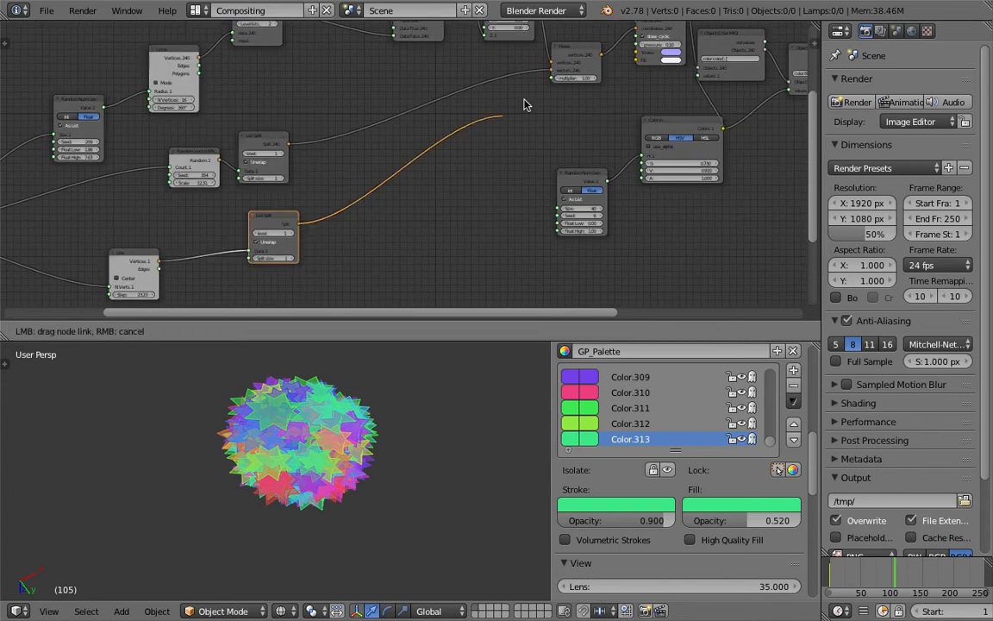
drag(473, 272, 475, 273)
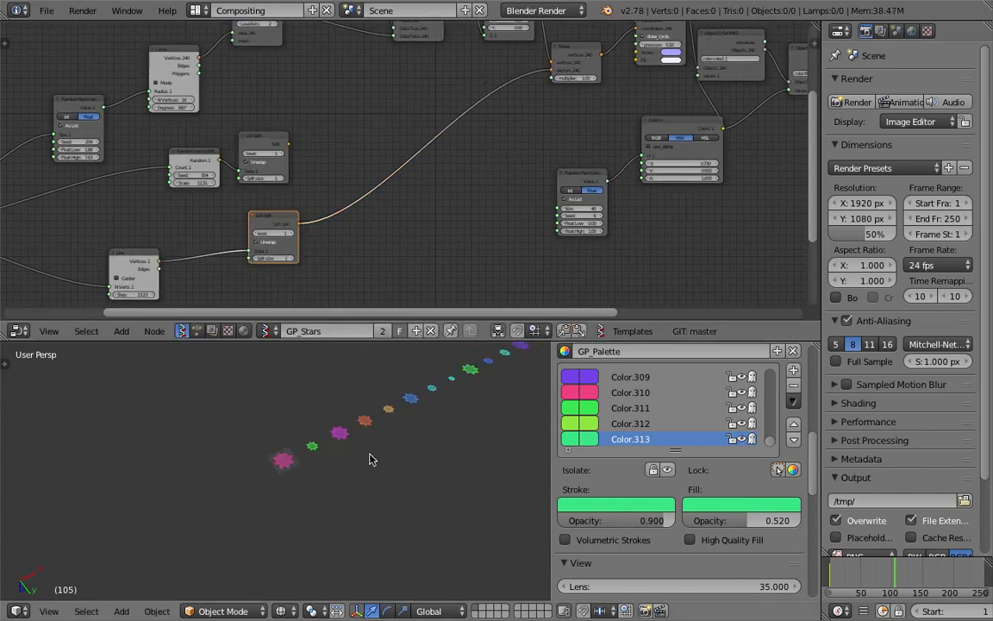
middle_drag(205, 520, 174, 545)
middle_drag(299, 247, 290, 277)
scroll(297, 262, down, 1)
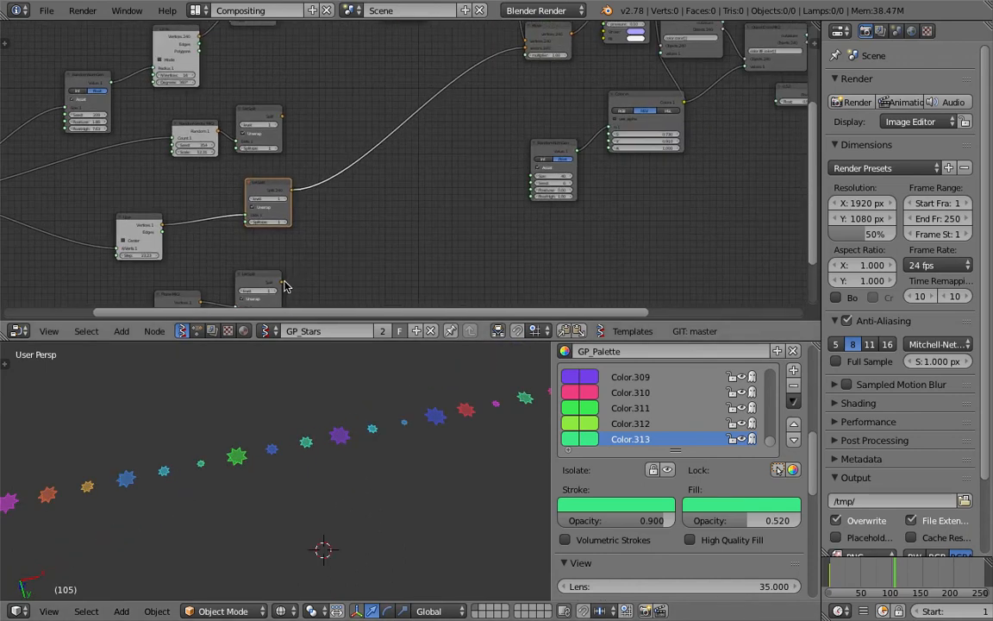
Reconnect the plane's List Split output to the Move node's vectors input and save over the blend file.
drag(284, 281, 392, 176)
drag(489, 110, 483, 121)
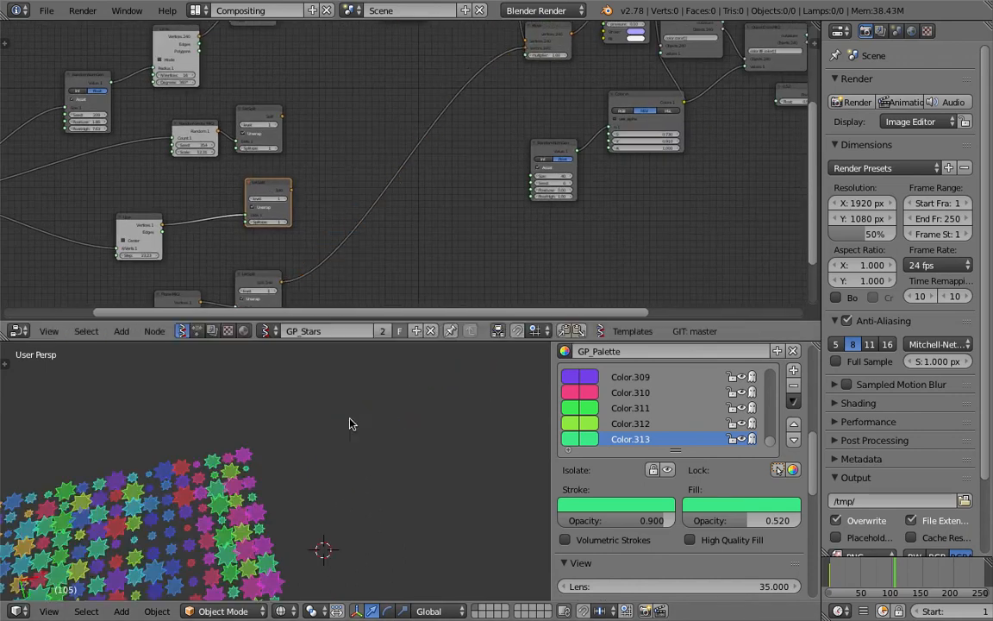
key(ctrl+s)
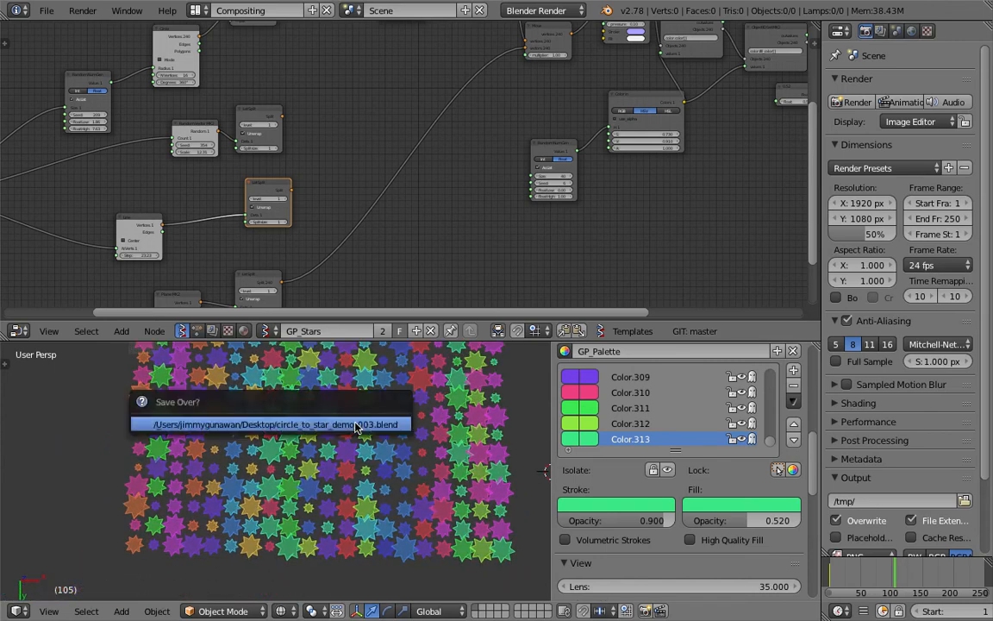
click(356, 424)
Switch the Color in node to RGB and place the Random Num Gen node beside it.
middle_drag(481, 226, 382, 212)
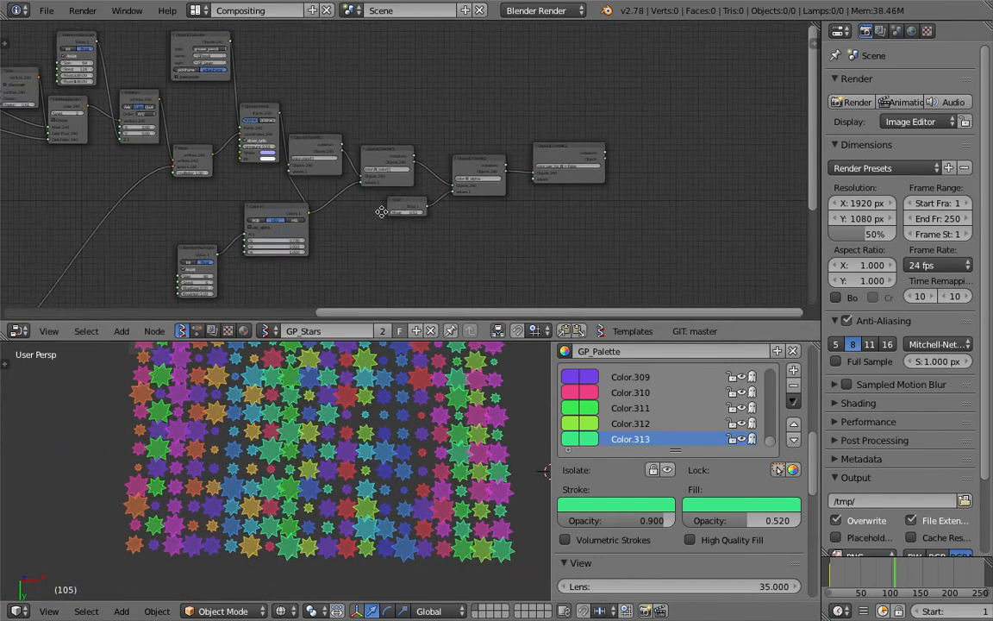
scroll(382, 212, up, 3)
middle_drag(252, 248, 444, 151)
scroll(444, 152, up, 3)
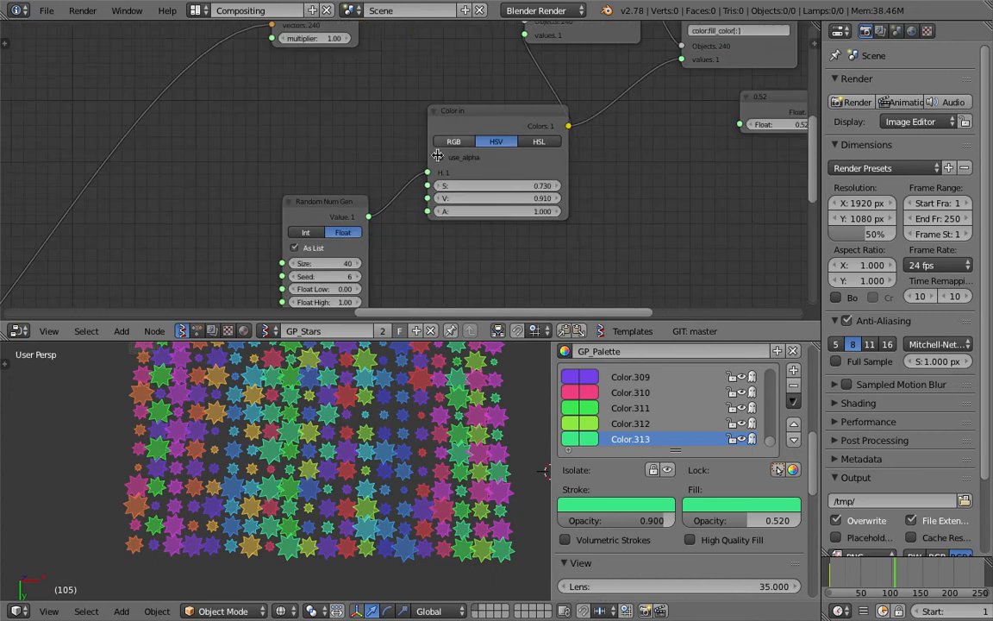
click(456, 140)
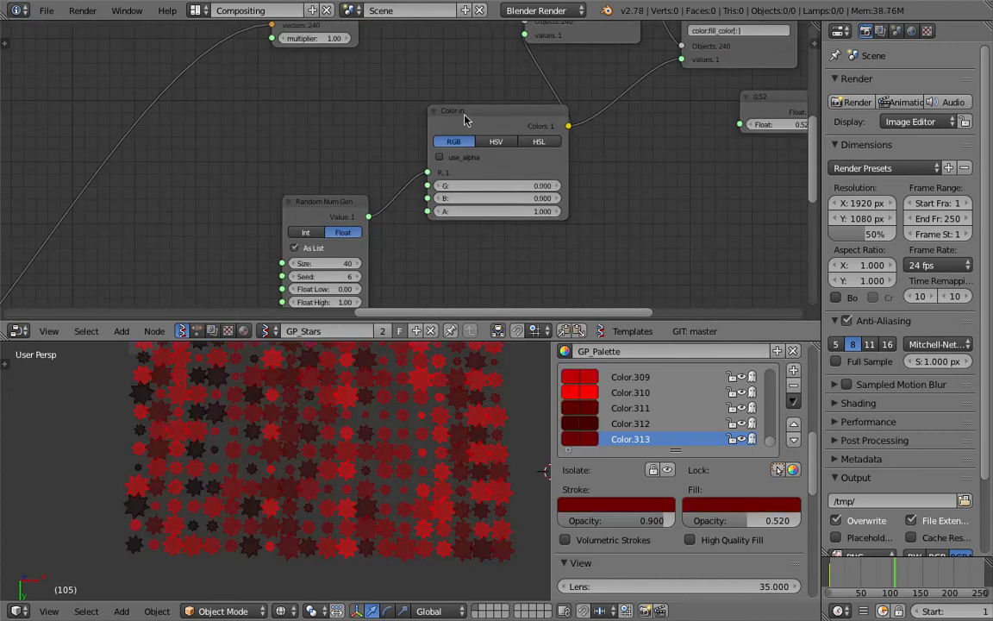
drag(453, 114, 430, 117)
drag(356, 212, 279, 136)
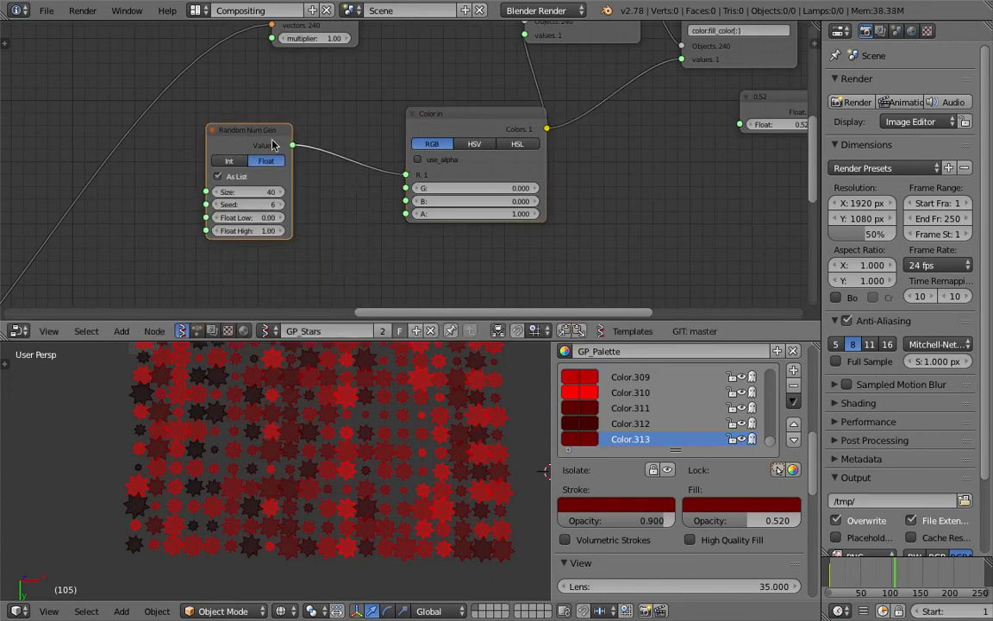
Duplicate the Random Num Gen node and link the copy to the Color in node's G input.
key(shift+d)
click(257, 252)
shift+scroll(283, 220, down, 2)
drag(285, 228, 408, 146)
Set the Color in node's B to 0.420 and the duplicated Random Num Gen's seed to 17.
middle_drag(346, 224, 362, 187)
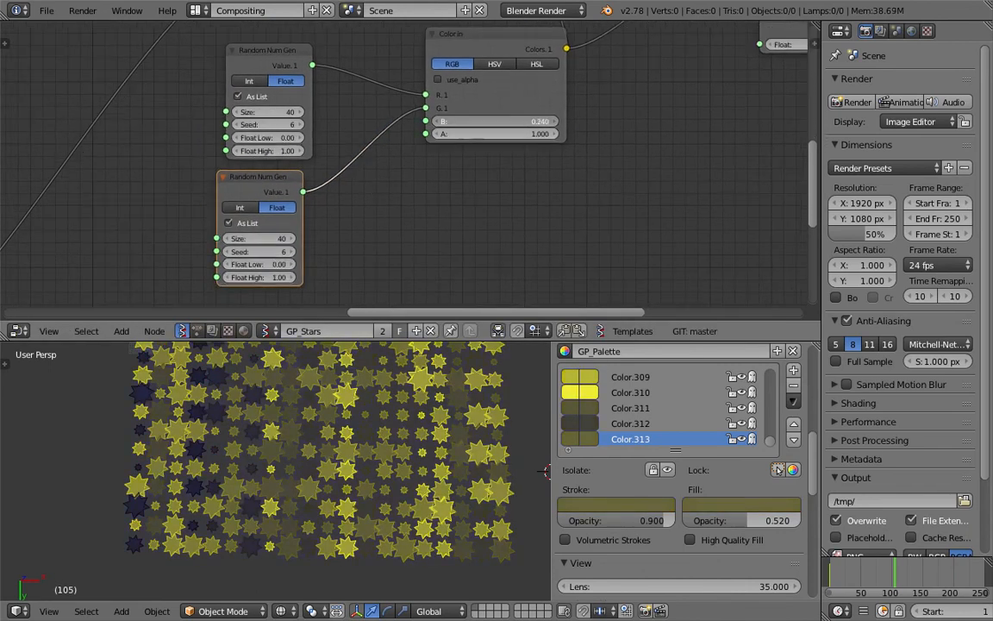
drag(267, 256, 277, 255)
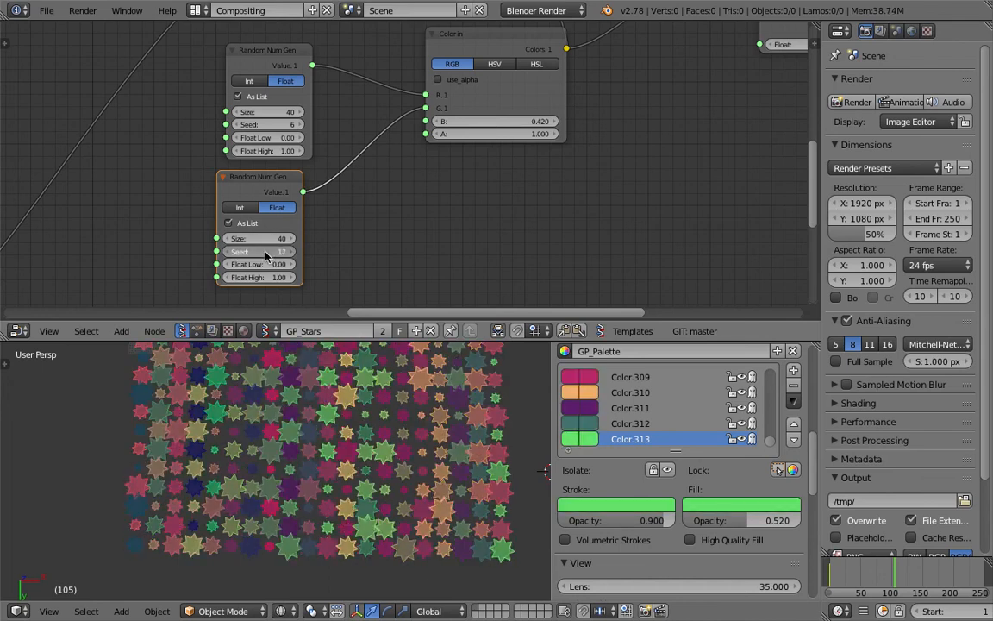
Switch the 3D view to Top and save over the existing file.
scroll(377, 450, down, 2)
shift+middle_drag(378, 463, 404, 493)
scroll(372, 487, up, 3)
click(49, 611)
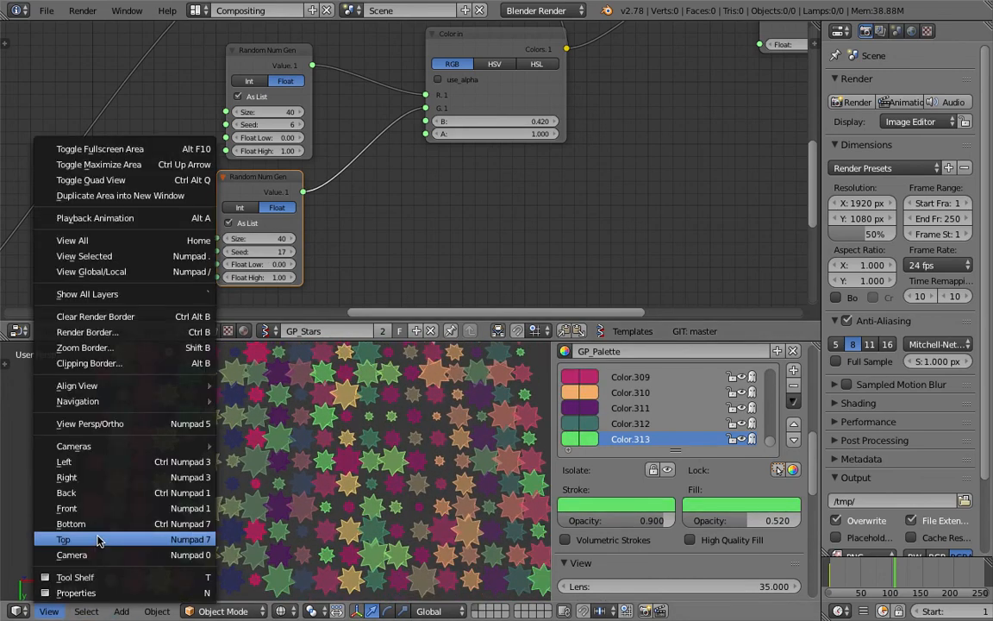
click(65, 534)
scroll(414, 466, up, 1)
key(ctrl+s)
click(415, 467)
Fit the whole node tree in its editor, enlarge the 3D viewport in height and width, and save the file.
scroll(415, 244, down, 11)
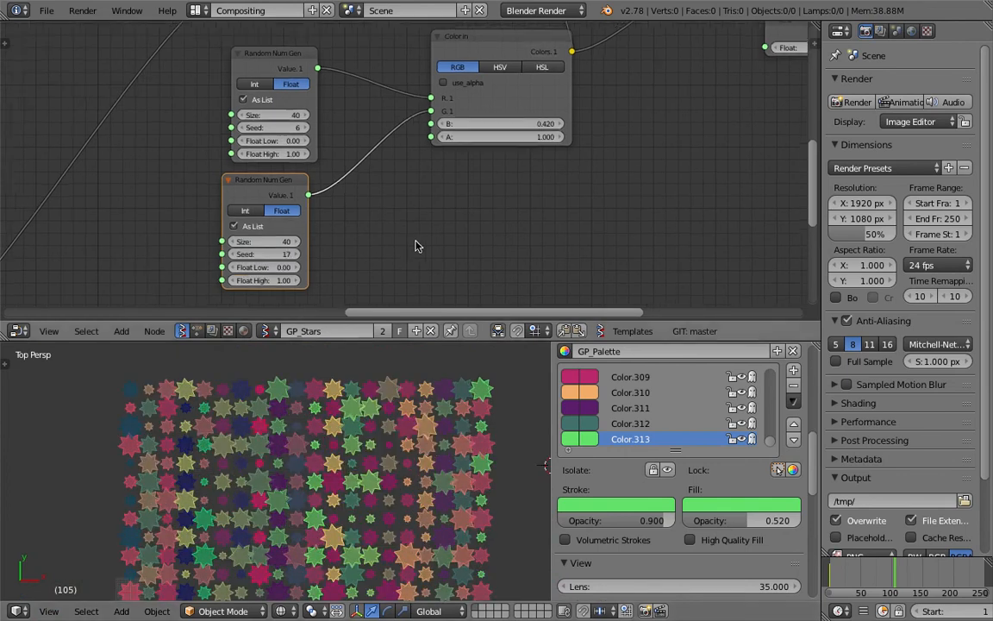
middle_drag(584, 237, 602, 237)
key(Home)
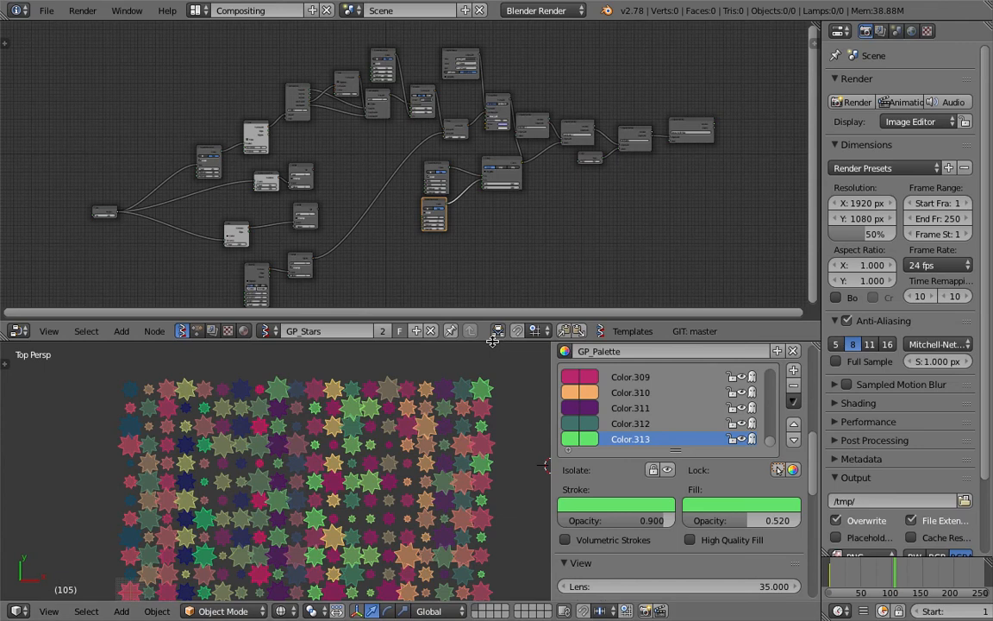
drag(493, 344, 496, 267)
drag(551, 331, 670, 331)
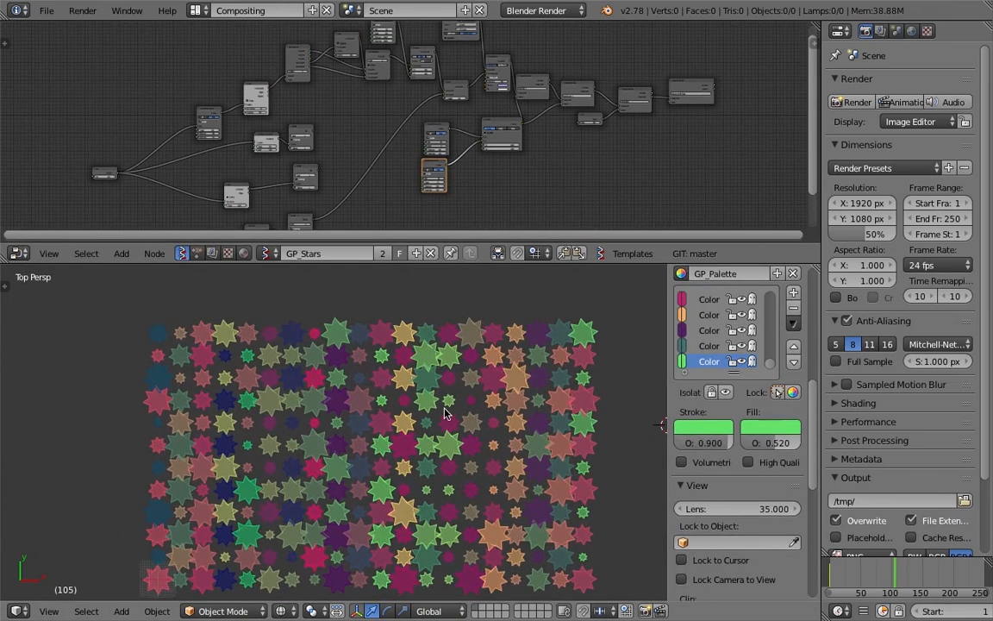
scroll(421, 379, up, 8)
key(ctrl+s)
click(428, 407)
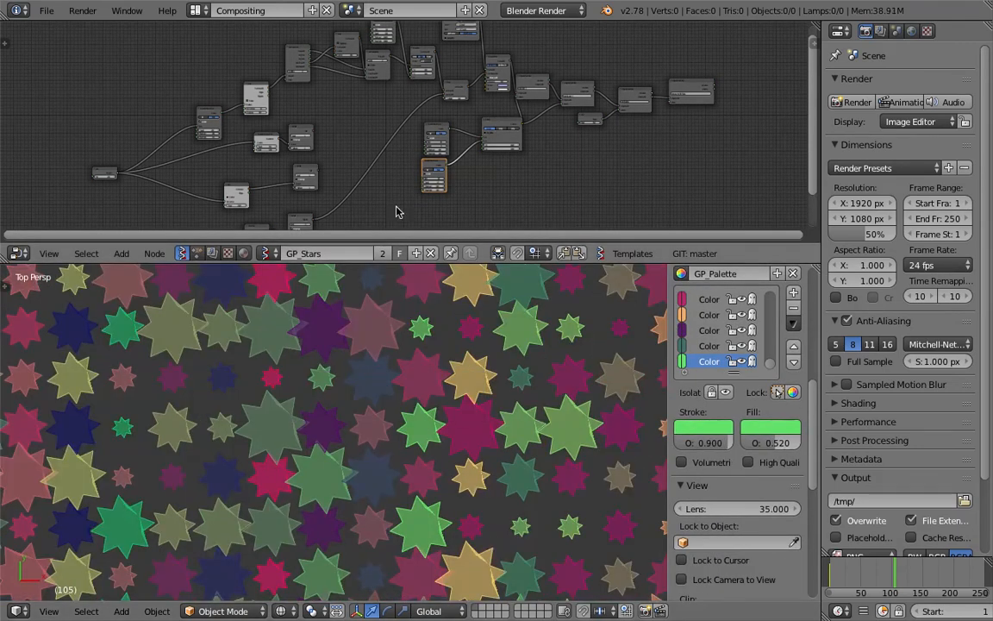
Examine the colored star grid up close and from tilted angles.
scroll(405, 345, down, 8)
scroll(390, 428, up, 5)
middle_drag(389, 429, 368, 469)
scroll(368, 469, down, 6)
scroll(368, 469, down, 5)
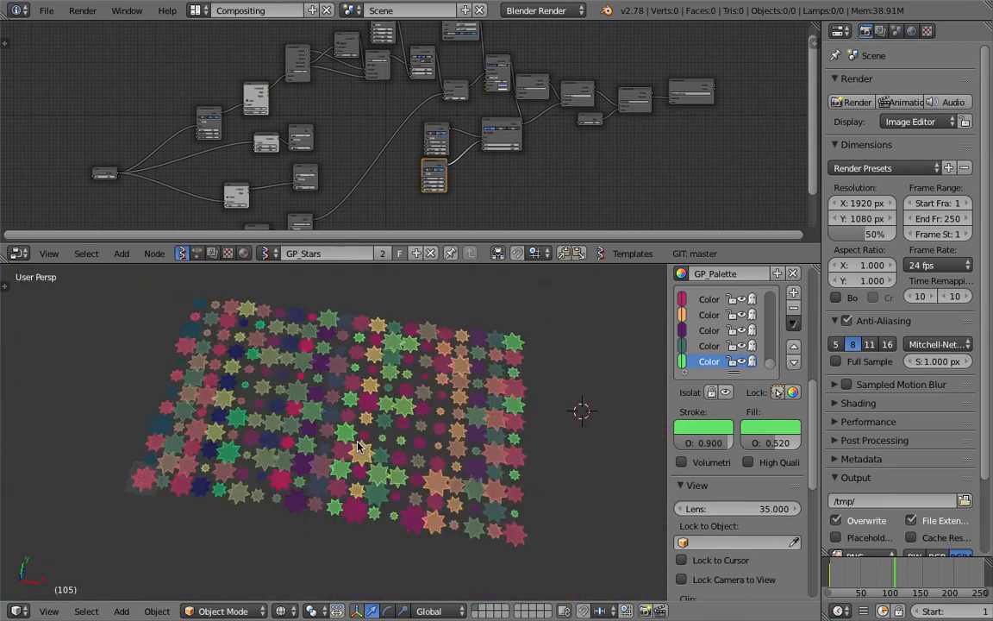
scroll(164, 536, up, 5)
middle_drag(164, 536, 164, 565)
Return the 3D view to Top and save over the blend file.
click(55, 609)
click(86, 528)
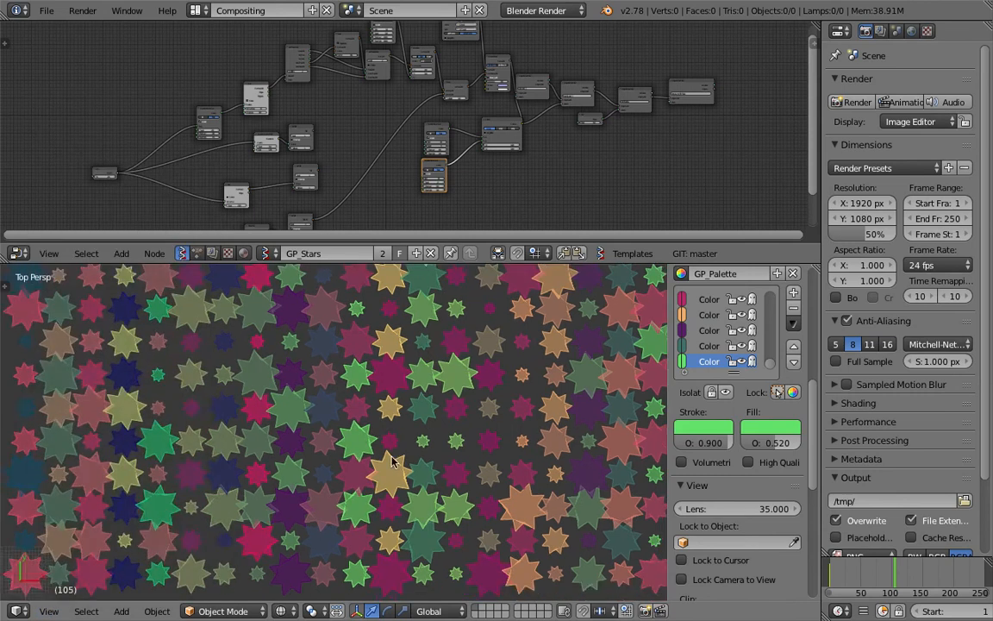
scroll(406, 465, down, 3)
key(ctrl+s)
click(405, 466)
Enlarge the node editor's height so the node tree has more room above the 3D viewport.
scroll(376, 222, up, 4)
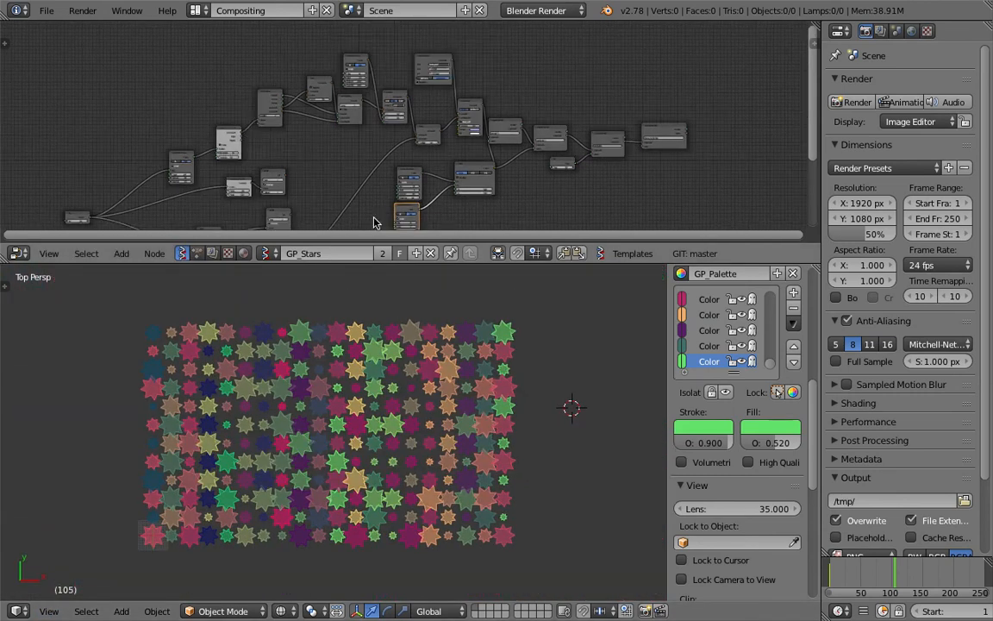
scroll(507, 156, down, 6)
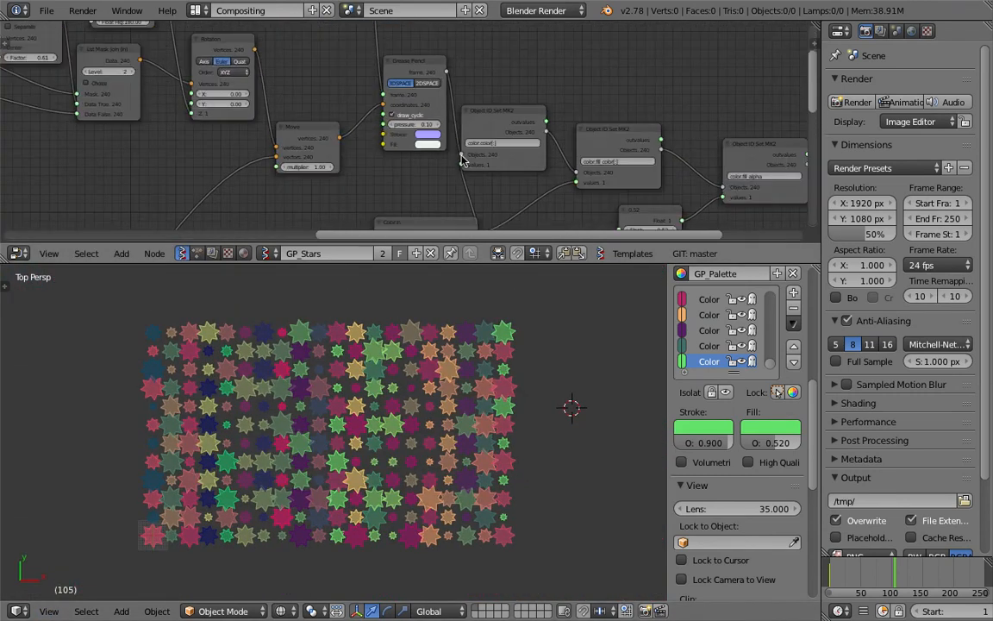
drag(574, 245, 500, 335)
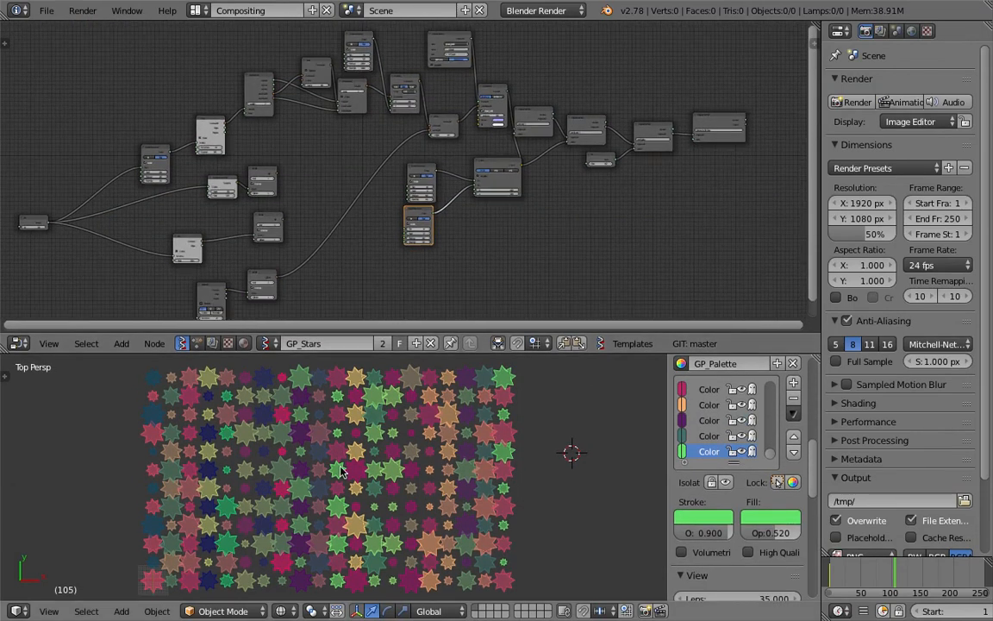
Move the Line node and its List Split node up beneath the Random Vector MK2 nodes.
scroll(295, 224, up, 2)
drag(333, 222, 367, 176)
drag(439, 181, 427, 176)
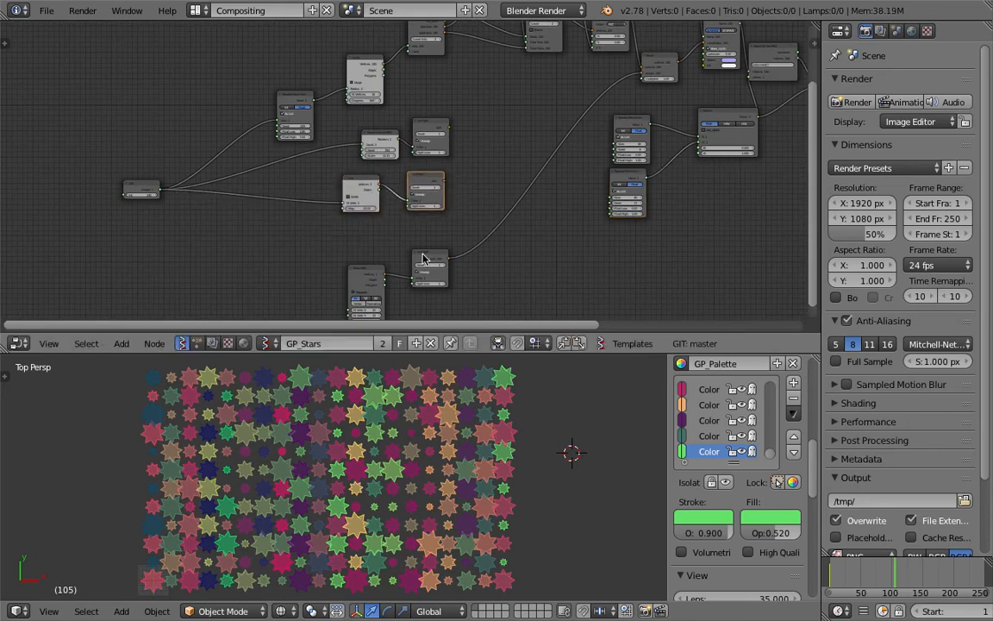
Move the Plane MK2 node and its List Split node up close to the Move node.
drag(423, 259, 561, 111)
drag(371, 317, 523, 151)
scroll(481, 246, down, 1)
middle_drag(482, 246, 280, 266)
middle_drag(520, 175, 547, 215)
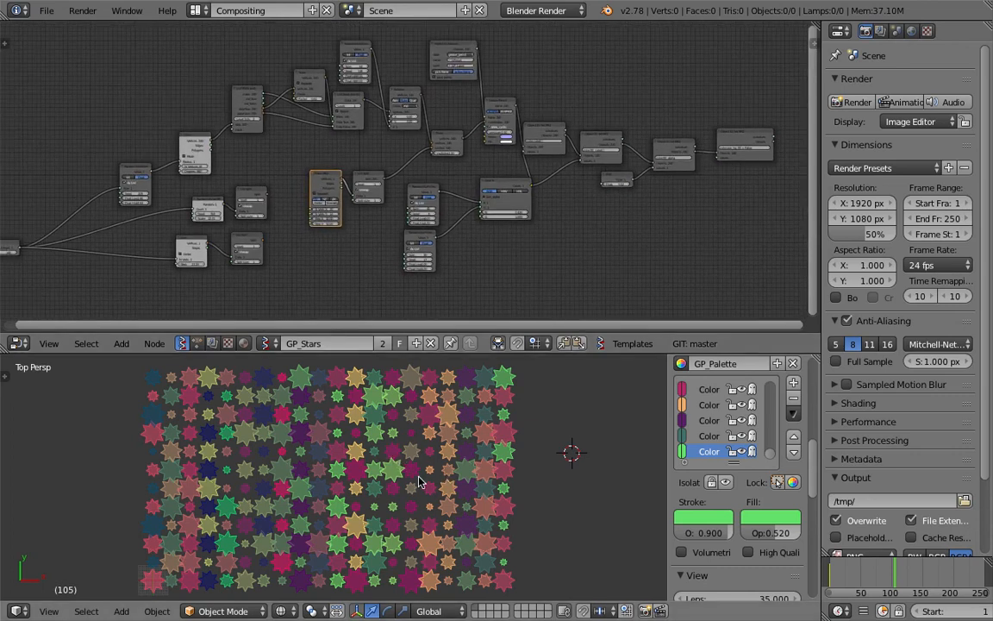
Check the star grid and save over the existing blend file.
scroll(463, 448, up, 5)
scroll(463, 448, down, 5)
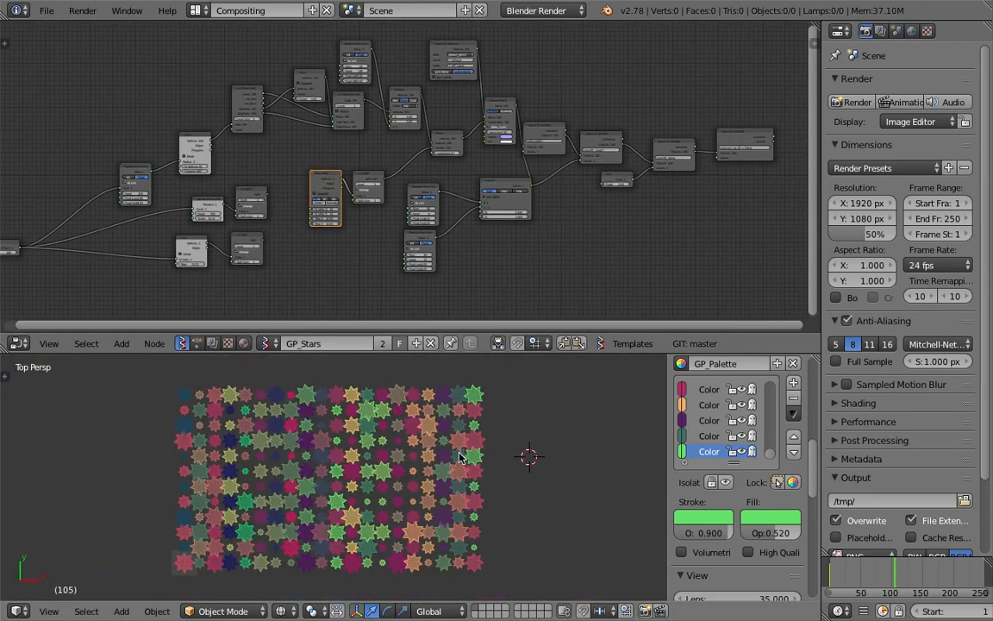
scroll(450, 462, up, 2)
key(ctrl+s)
click(325, 470)
Fine-tune the positions of the List Split and Plane MK2 nodes beside the Move node and save the file.
scroll(406, 208, down, 2)
scroll(406, 208, up, 3)
middle_drag(407, 207, 404, 184)
scroll(404, 186, up, 1)
drag(277, 169, 303, 139)
drag(229, 163, 233, 147)
scroll(403, 445, down, 4)
key(ctrl+s)
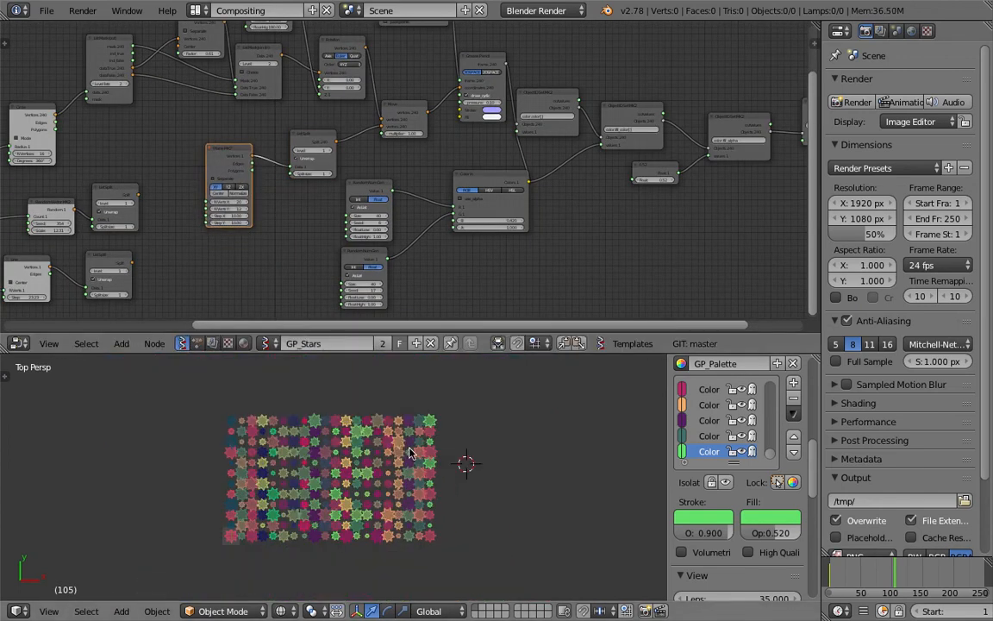
click(402, 445)
Inspect the finished star grid from a tilted view and up close.
scroll(580, 440, up, 3)
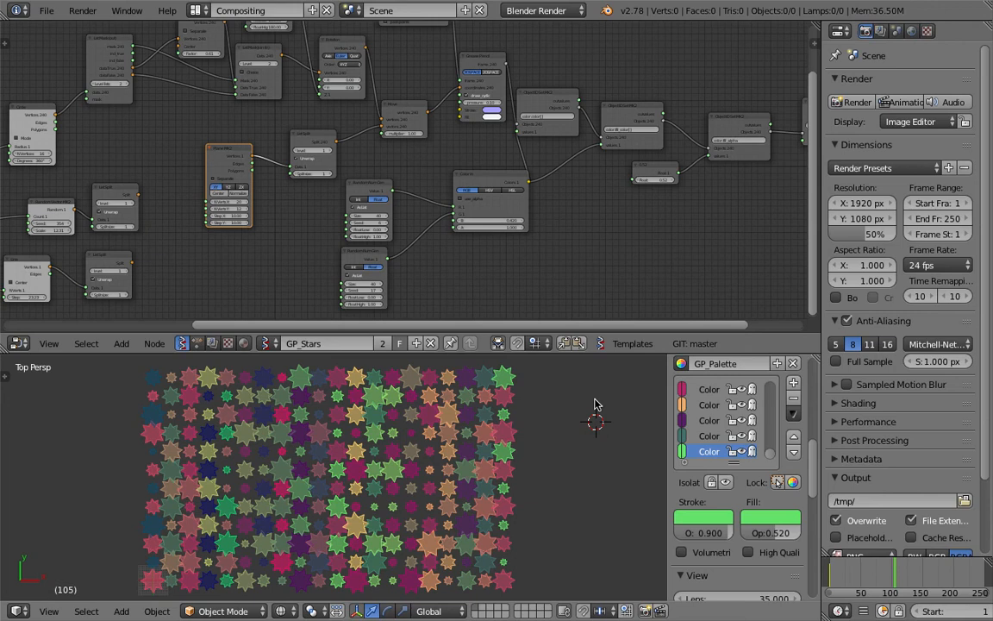
middle_drag(517, 561, 422, 493)
scroll(560, 421, up, 4)
scroll(338, 482, up, 5)
scroll(353, 476, down, 4)
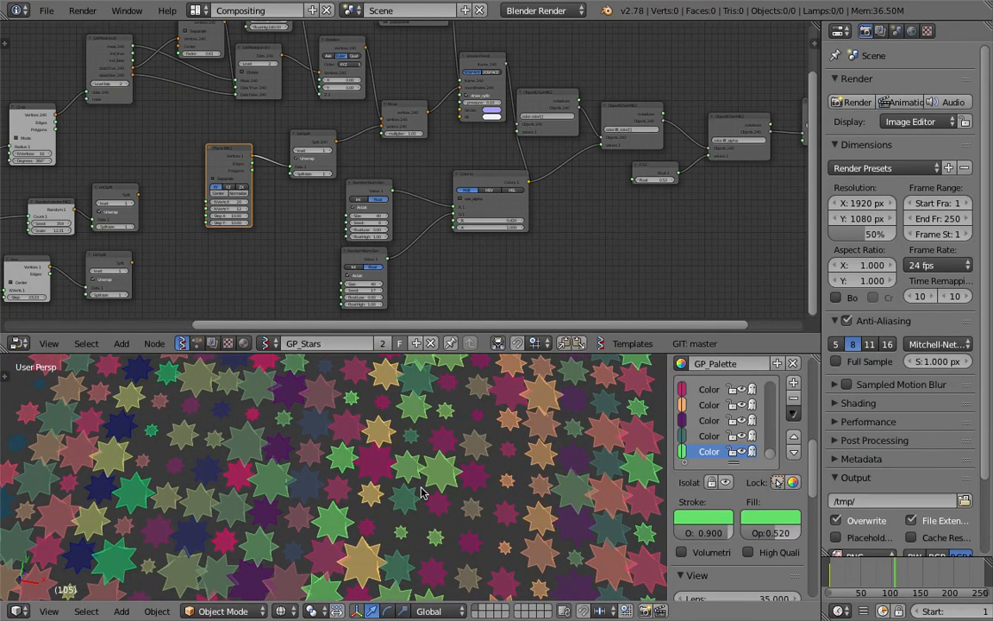